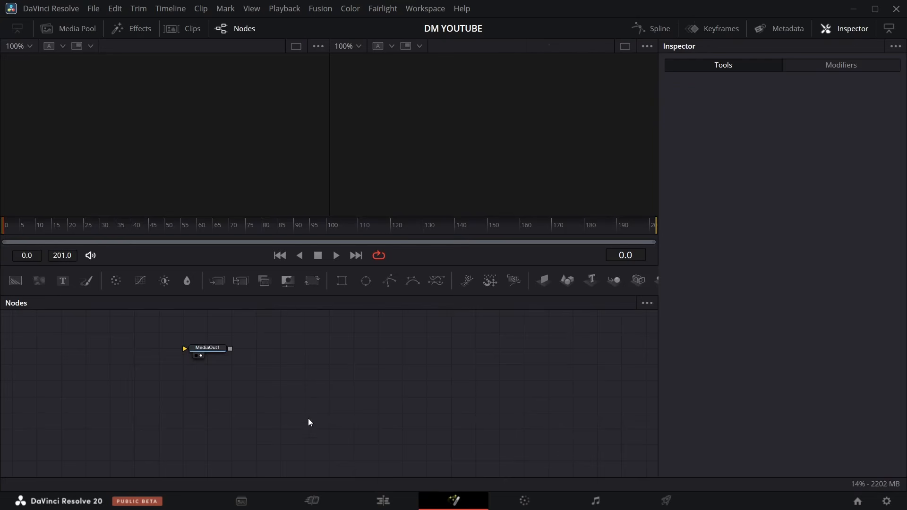
Step: Add a Background node in line with MediaOut1, feeding it, and set its solid color to #fefefe
left_click_drag(16, 286, 504, 398)
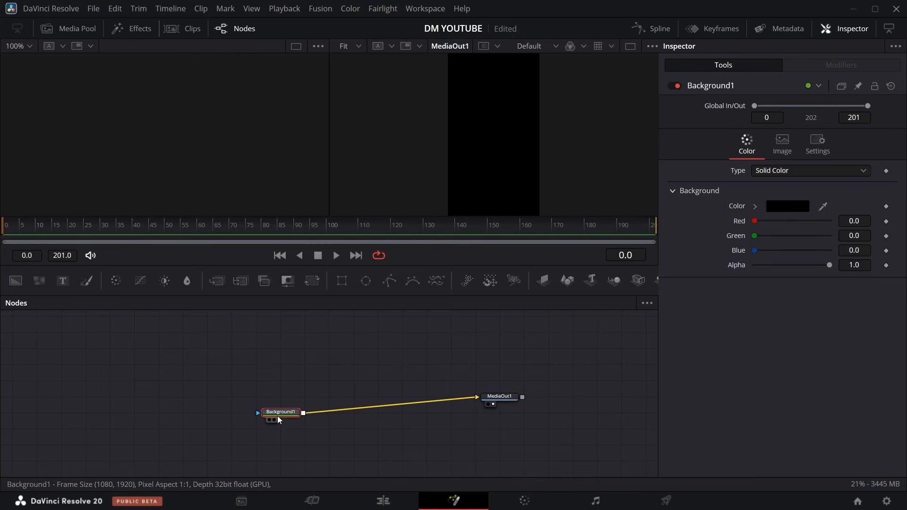
left_click_drag(276, 415, 276, 395)
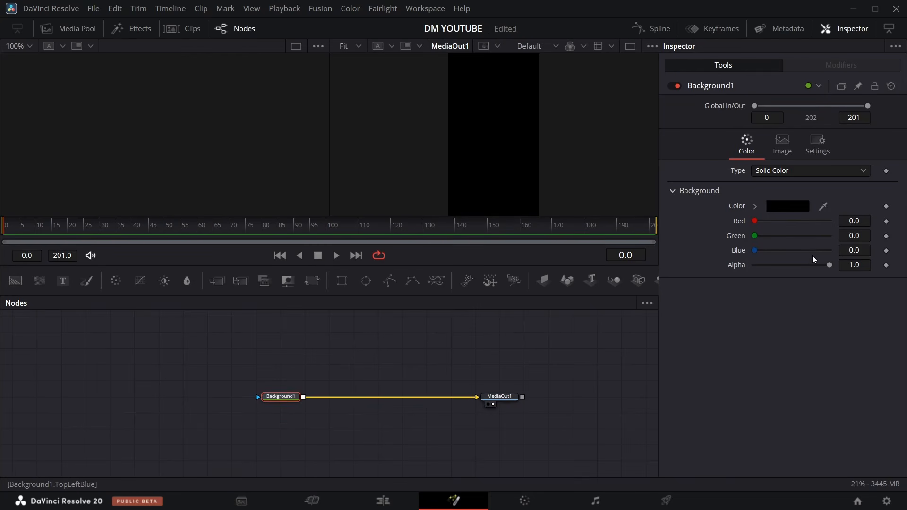
left_click(797, 207)
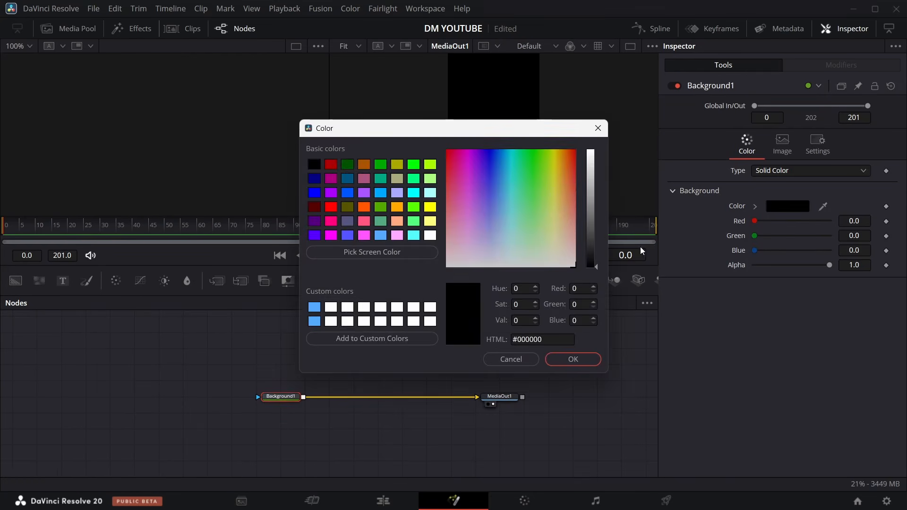
left_click(587, 152)
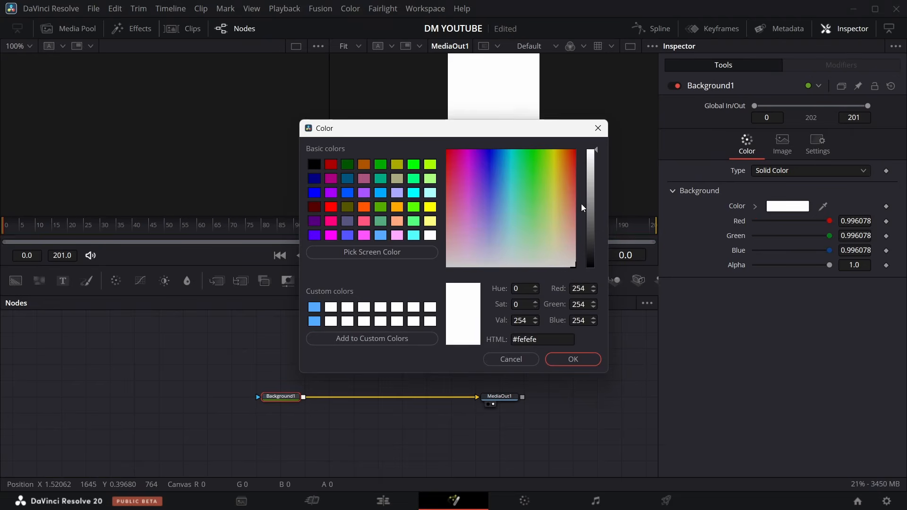
left_click(577, 355)
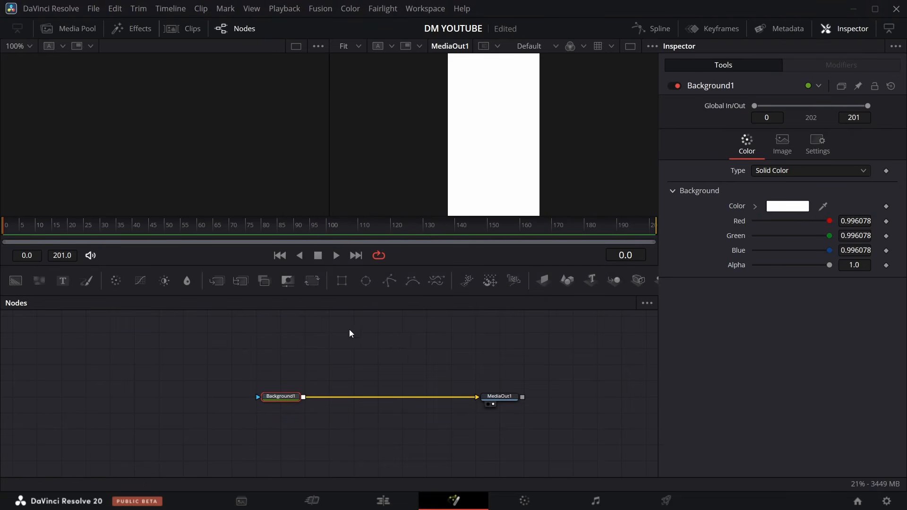
Step: Bring the "i did it .mov" clip from the media pool into the node graph and place it above MediaOut1
left_click(73, 28)
scroll(173, 234, "down", 1)
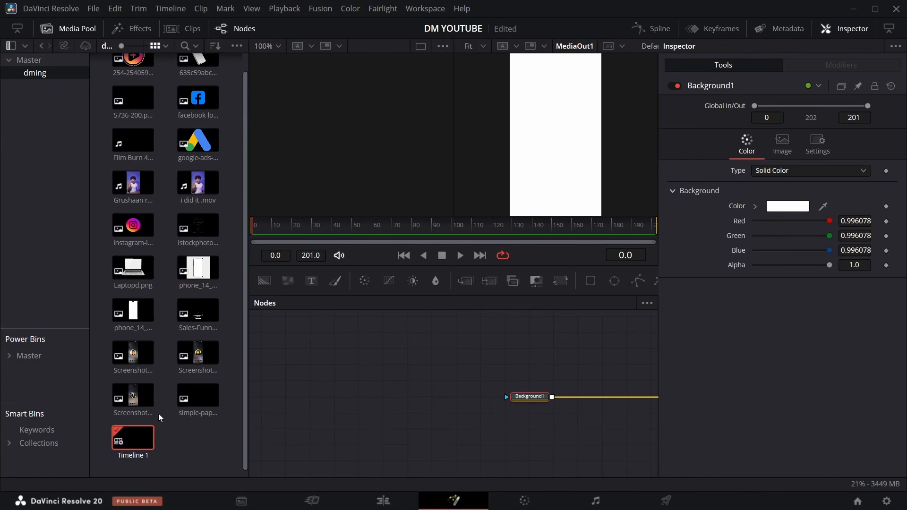
left_click_drag(192, 190, 580, 362)
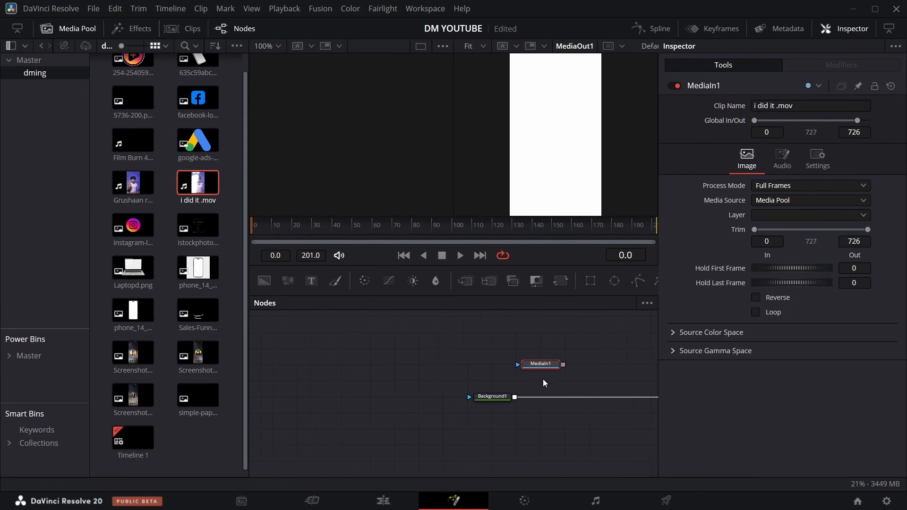
left_click_drag(317, 364, 478, 367)
Step: Rename the clip's node as CLIP and show it in the first viewer
key("F2")
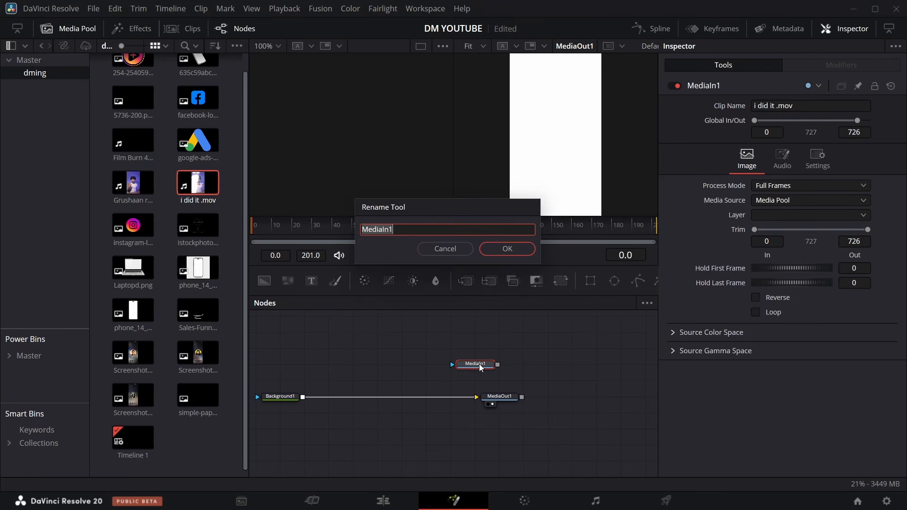
type("CLIP")
key("Return")
key("1")
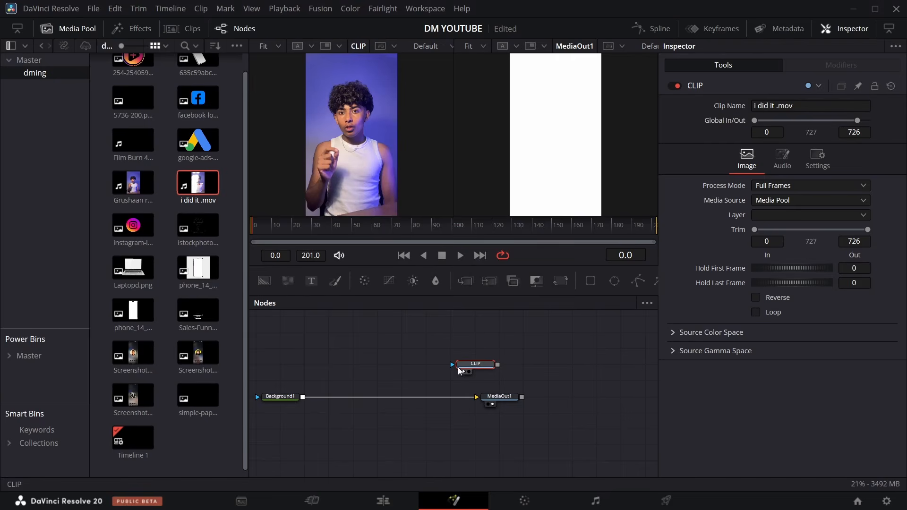
Step: Play the clip to locate the animation's end at frame 160, and trim the Fusion composition there in the edit timeline
key("space")
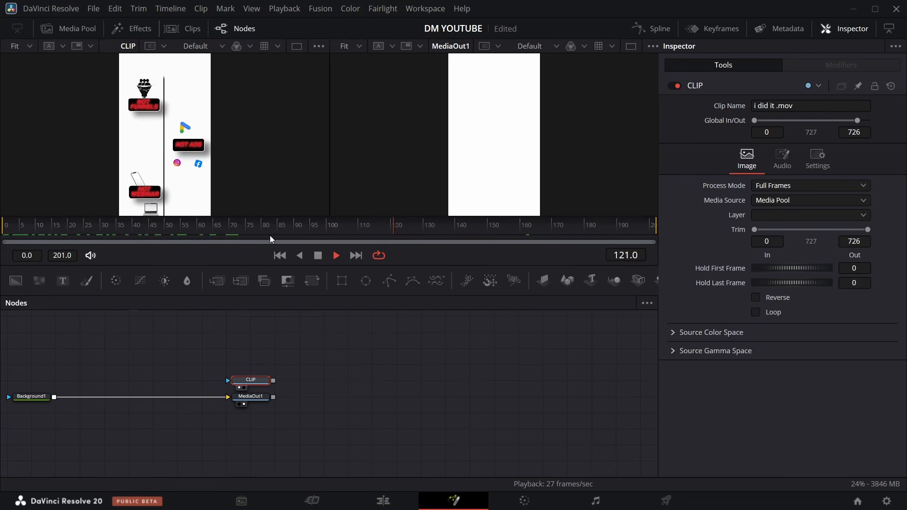
key("space")
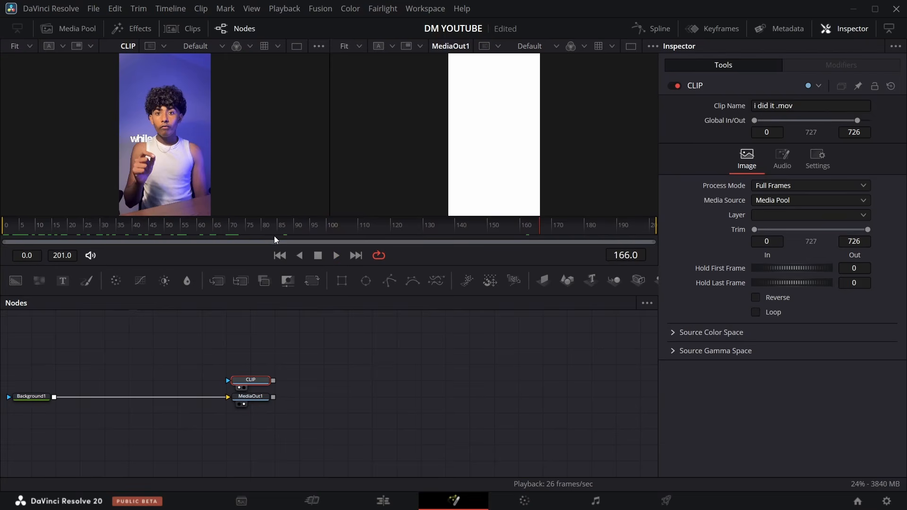
left_click(487, 229)
left_click(521, 229)
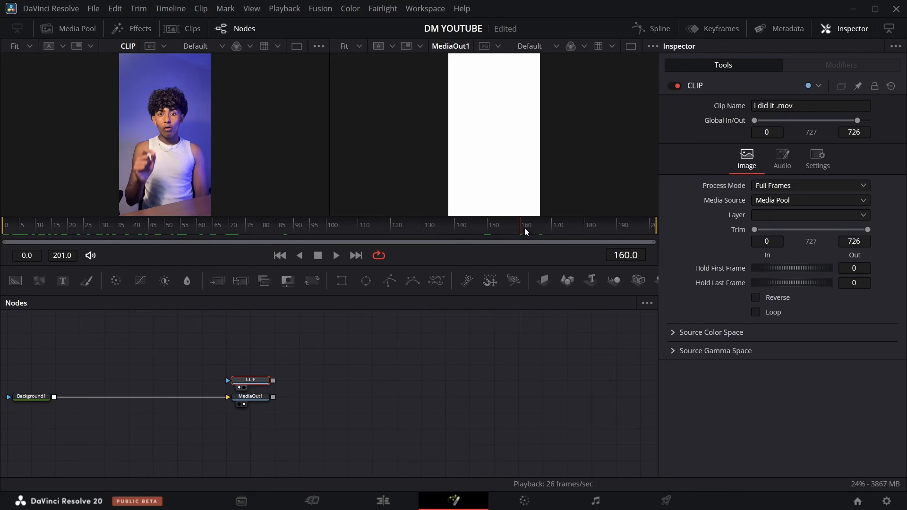
left_click(395, 499)
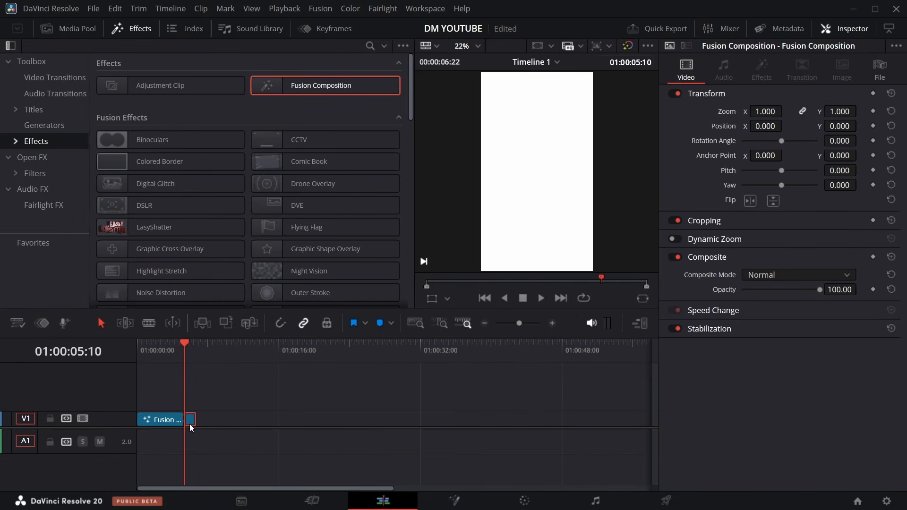
key("shift+5")
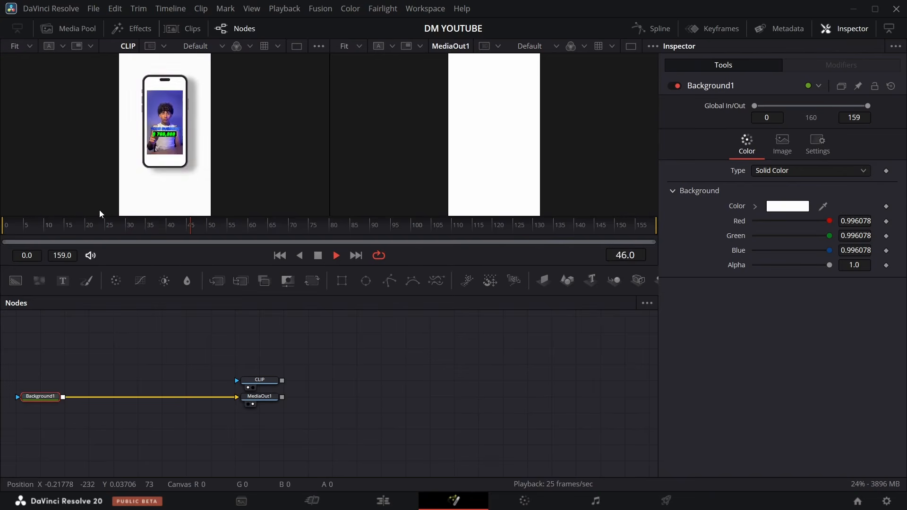
Step: Play the reference clip from frame 21 through to the end to review the animation
left_click(88, 225)
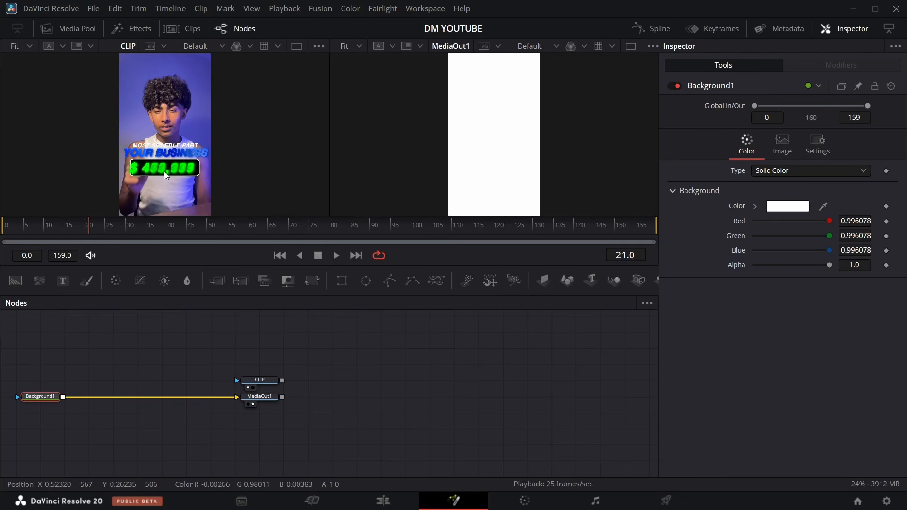
key("space")
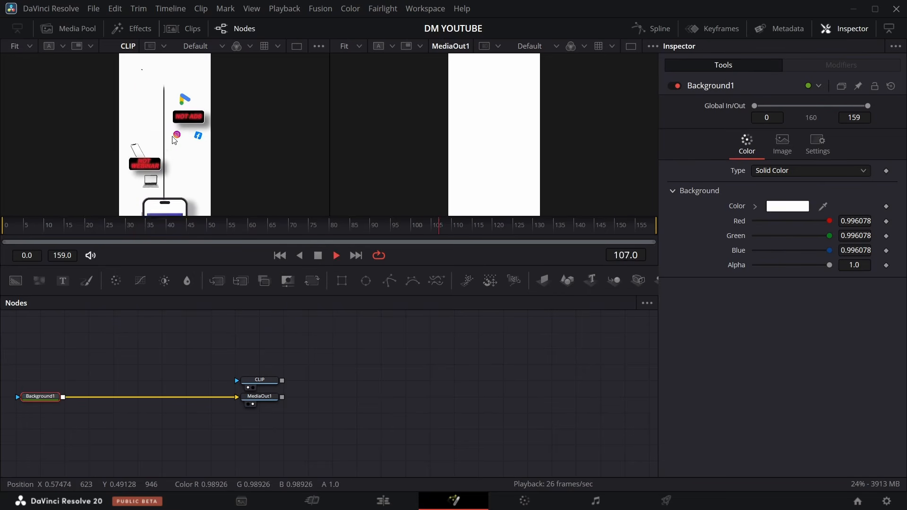
key("space")
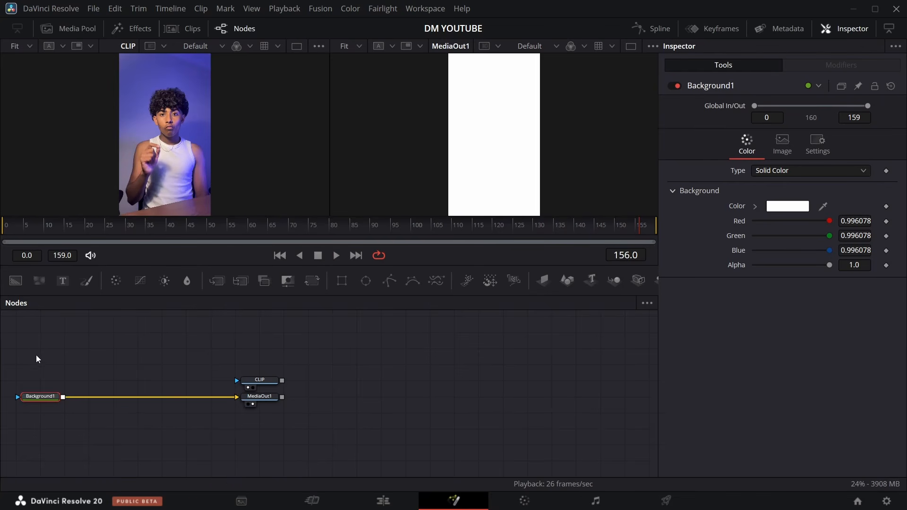
Step: Move all three nodes lower in the graph to free space, and stop playback at frame 10
left_click_drag(36, 356, 448, 461)
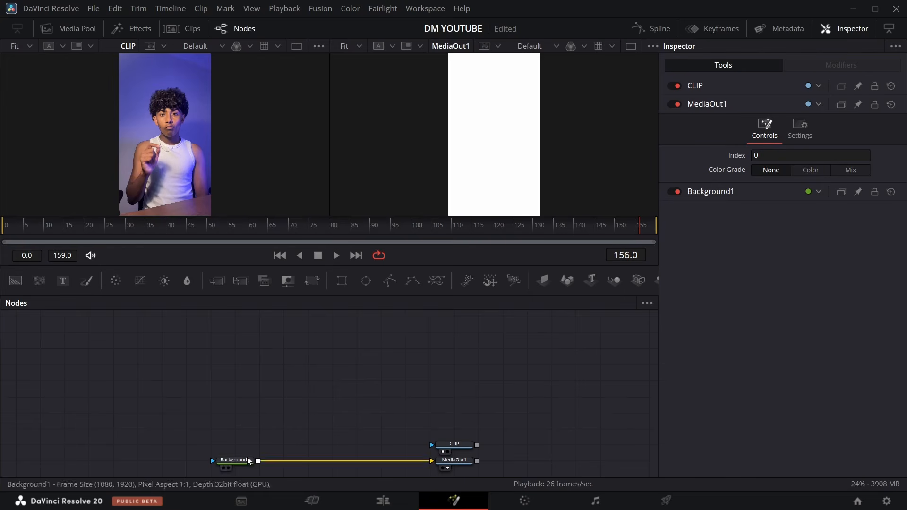
key("space")
key("space")
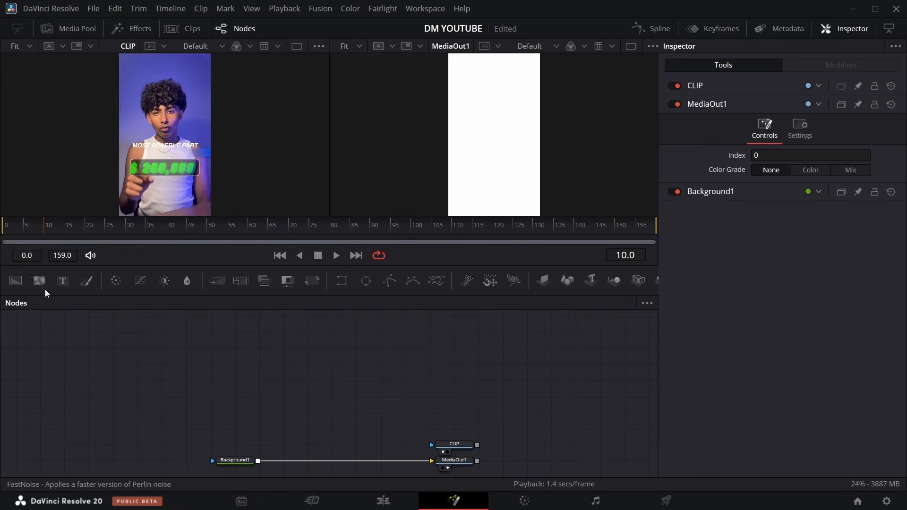
Step: Add a Text node and a second Background node with alpha 0, and merge the text over that background
left_click_drag(66, 287, 246, 385)
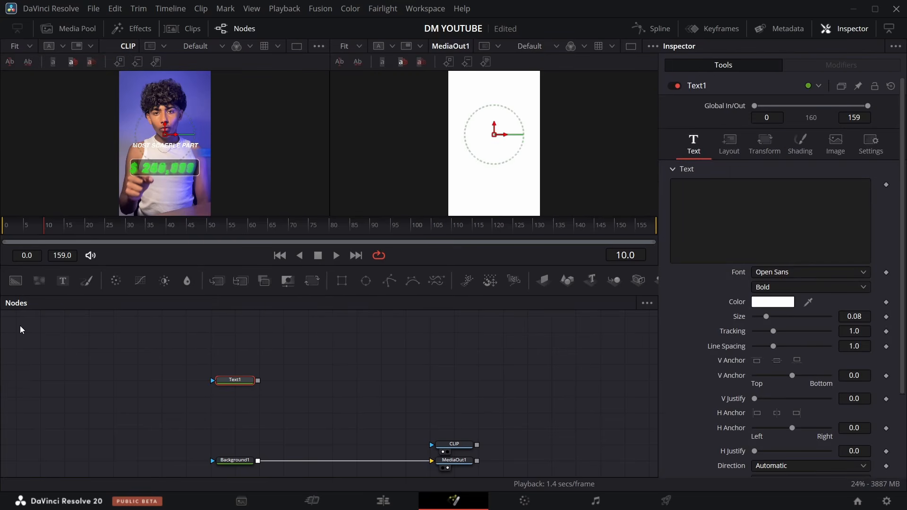
left_click_drag(16, 281, 142, 415)
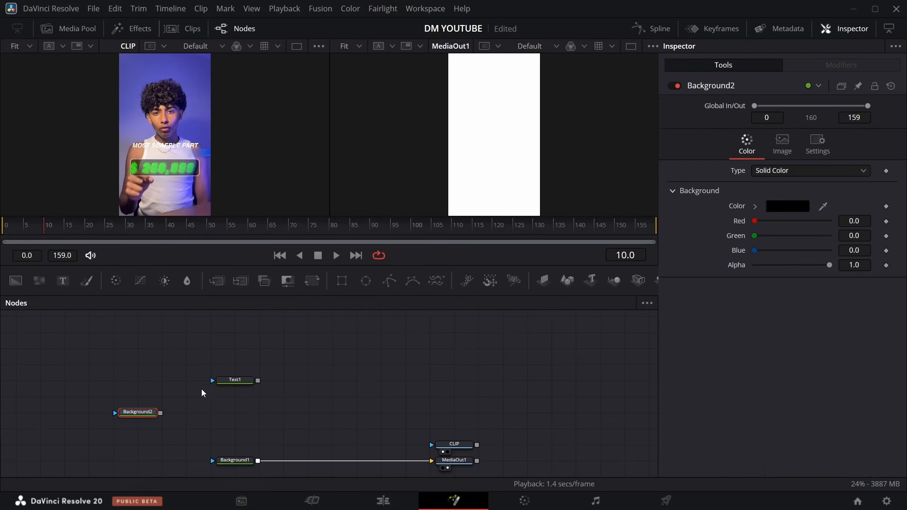
left_click_drag(828, 266, 737, 267)
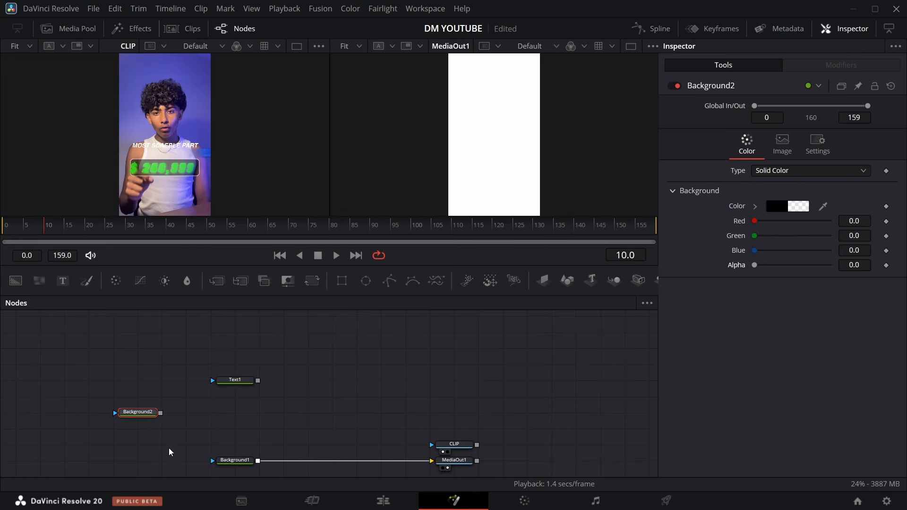
left_click_drag(236, 382, 160, 413)
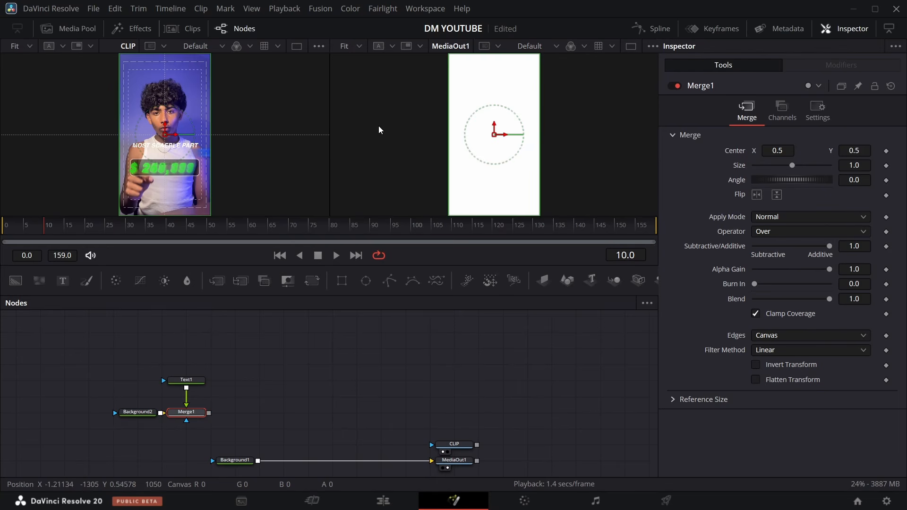
Step: Show Merge1 in the first viewer and the CLIP reference in the second viewer for side-by-side comparison
left_click(176, 421)
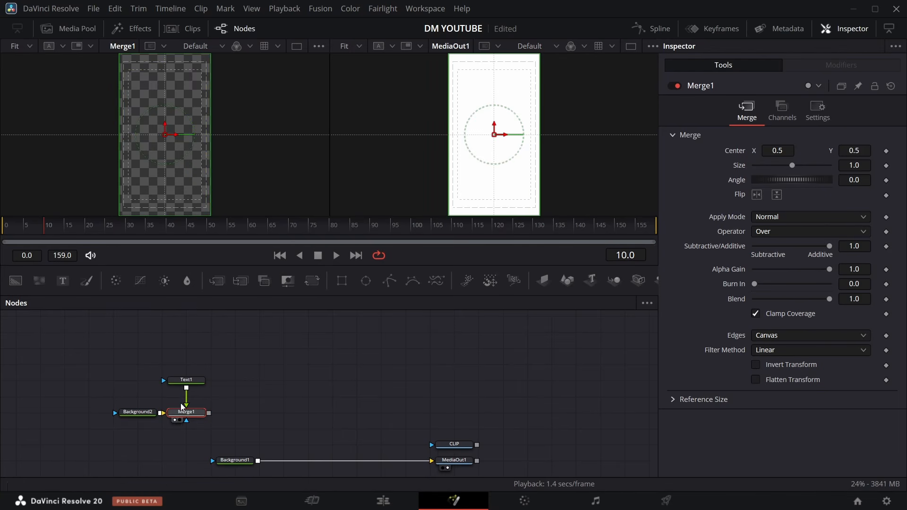
left_click(181, 421)
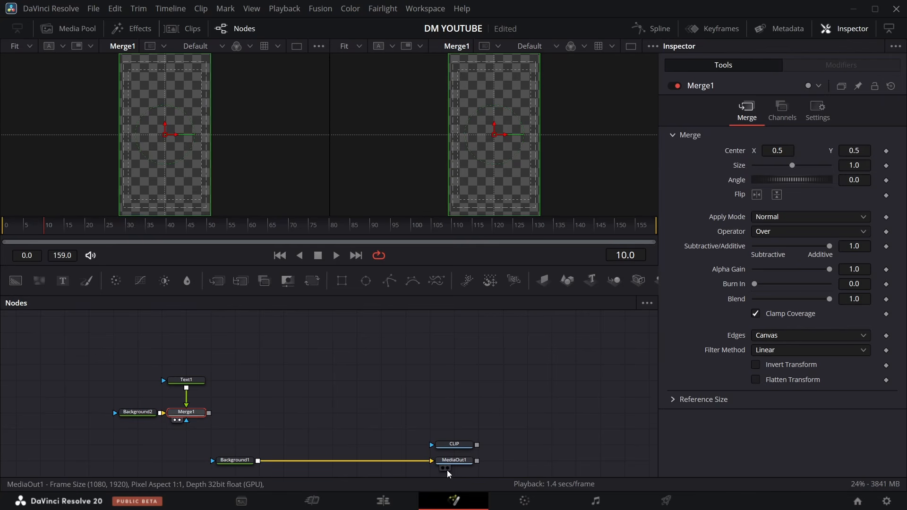
left_click(447, 469)
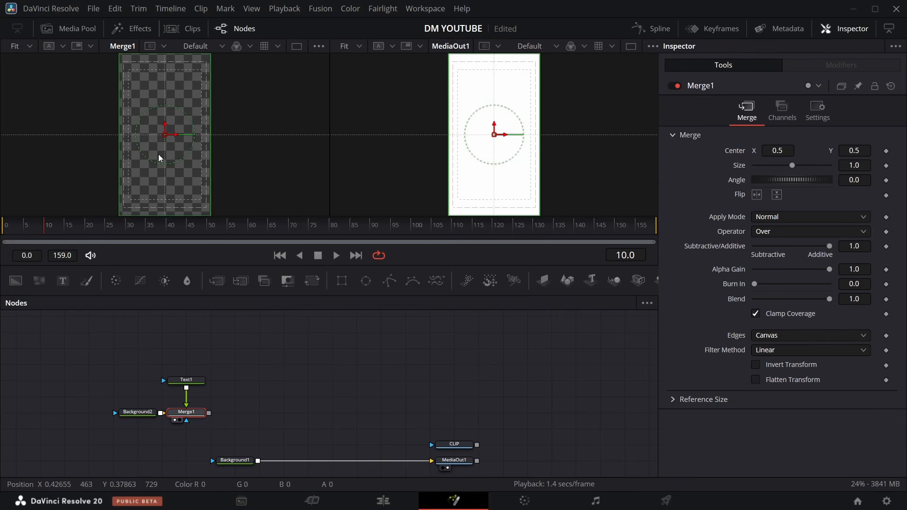
left_click(447, 452)
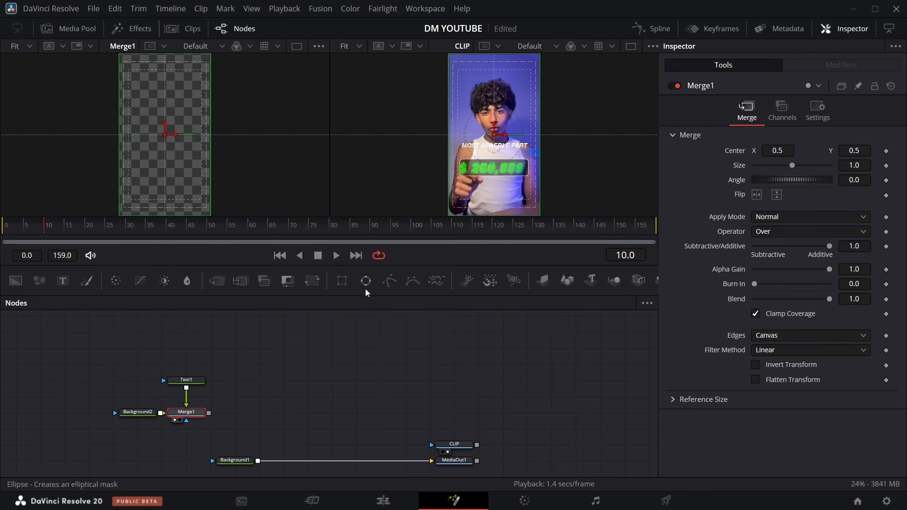
Step: Enter "MOST SCALABLE PART" in the Text1 node and set its size to 0.1029, using the clip at frame 20 as reference
left_click(186, 380)
left_click(775, 217)
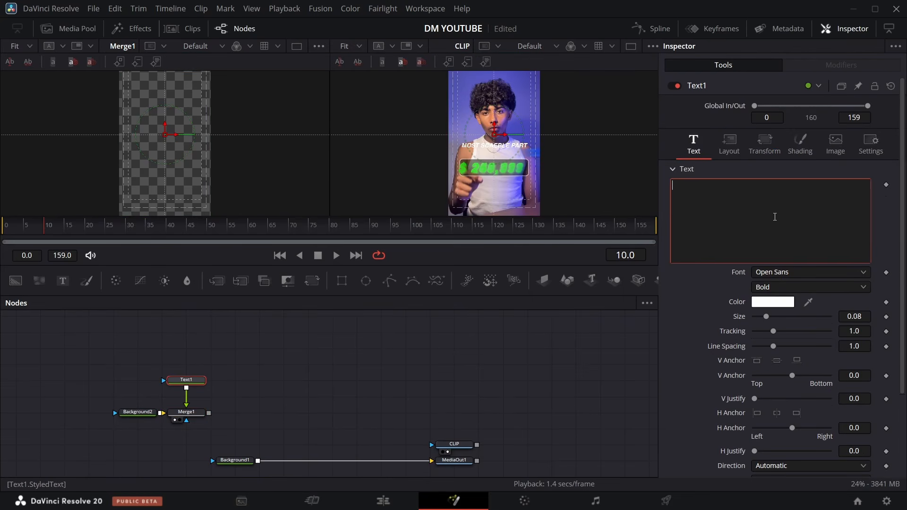
type("MOST SCALABLE PART")
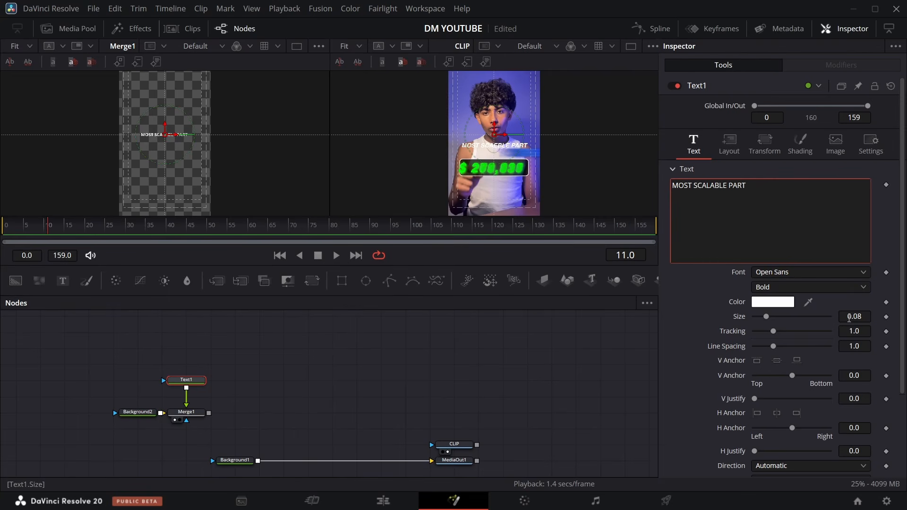
left_click_drag(849, 316, 881, 316)
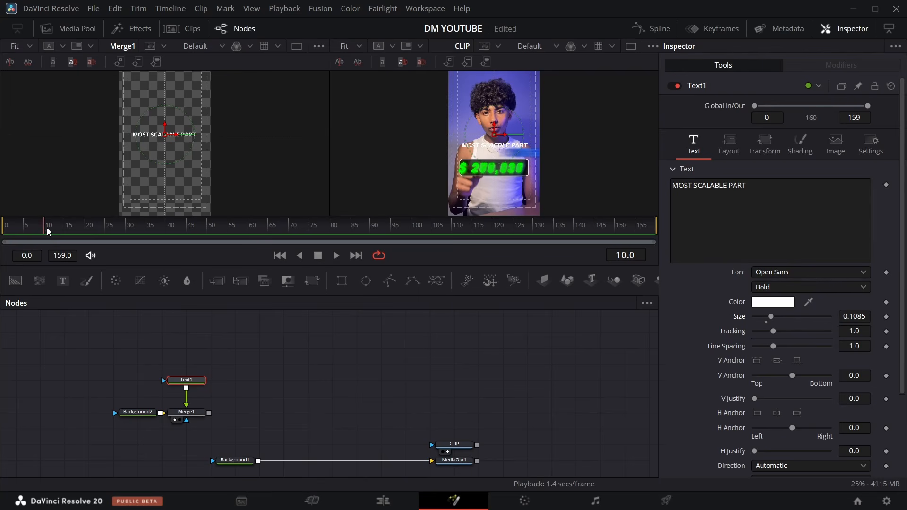
left_click_drag(48, 231, 89, 232)
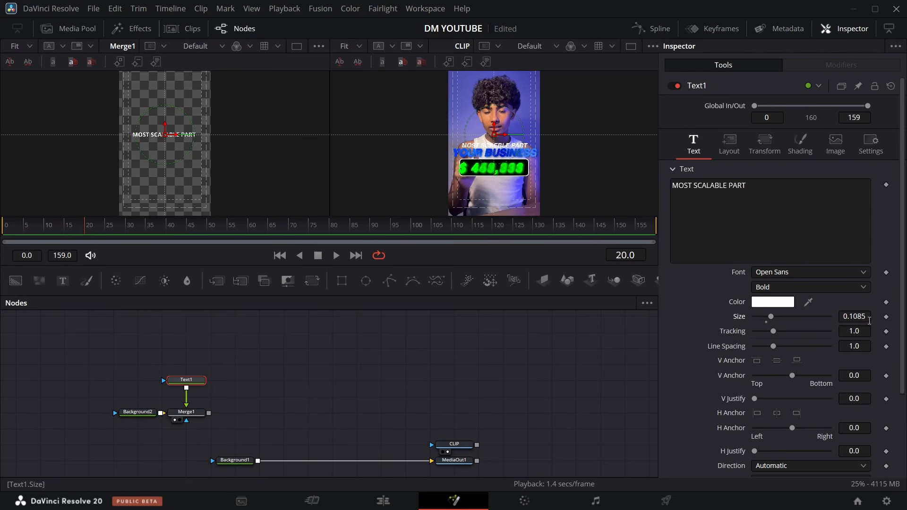
left_click_drag(866, 317, 853, 318)
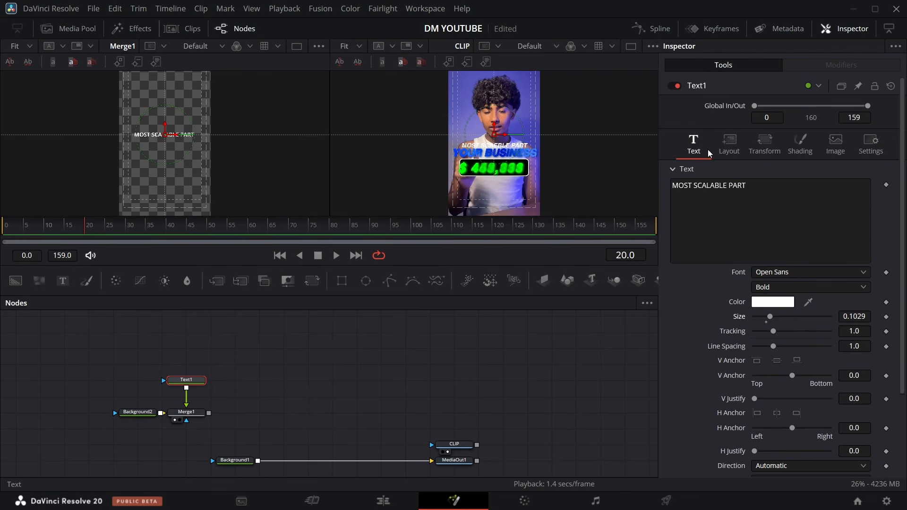
Step: Lower the "MOST SCALABLE PART" title to a layout Center Y of 0.43 and set its font to Helvetica
left_click(729, 144)
left_click_drag(857, 196, 824, 196)
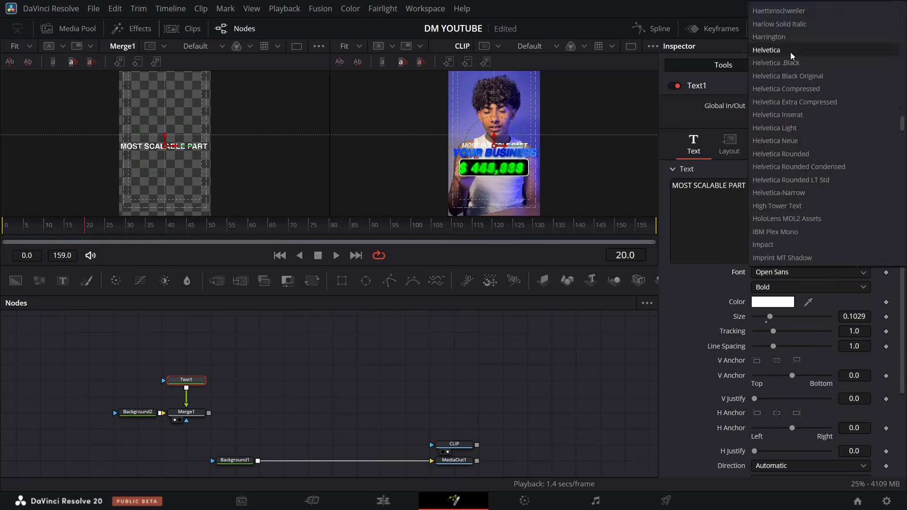
left_click(791, 51)
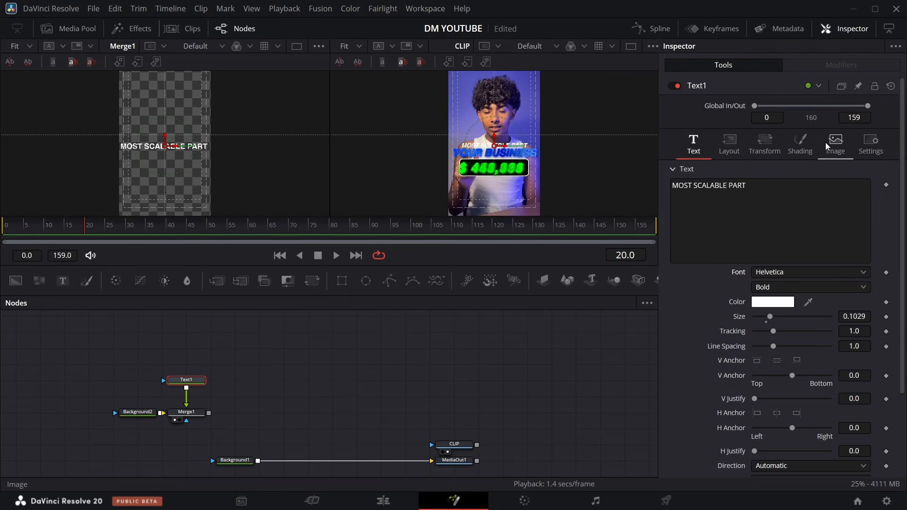
Step: Set the title's font style to Bold Oblique and reduce its size to 0.078
left_click(830, 289)
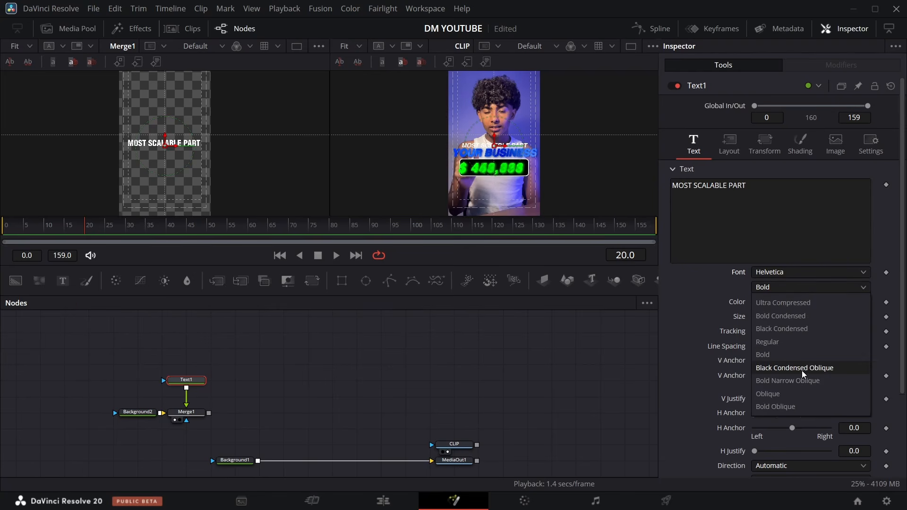
left_click(803, 393)
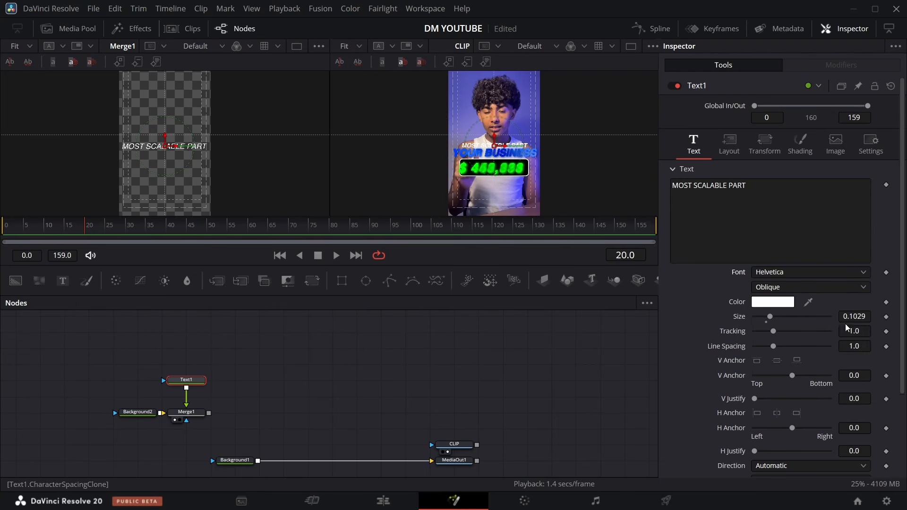
left_click_drag(856, 317, 845, 317)
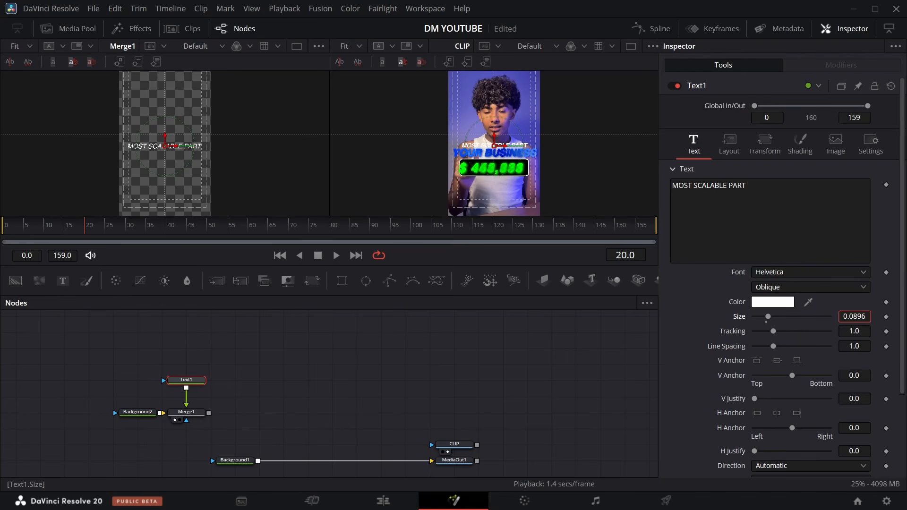
left_click(810, 288)
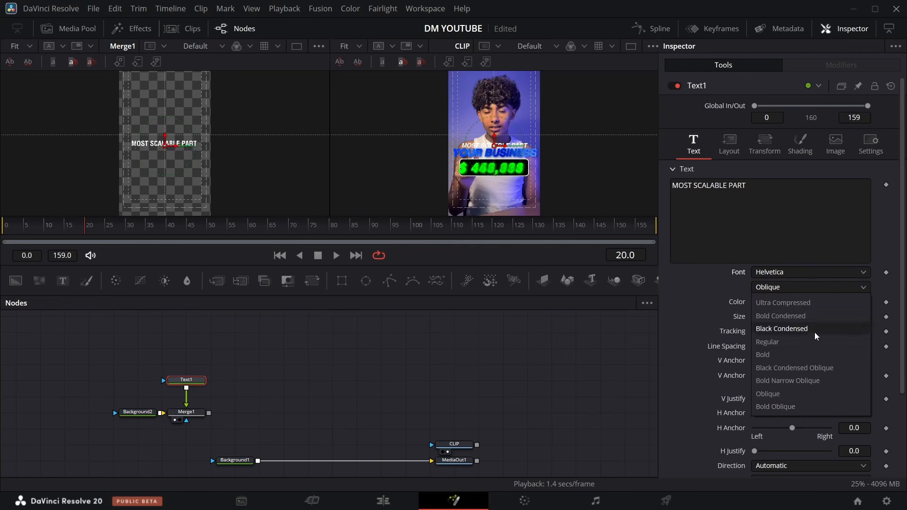
left_click(812, 409)
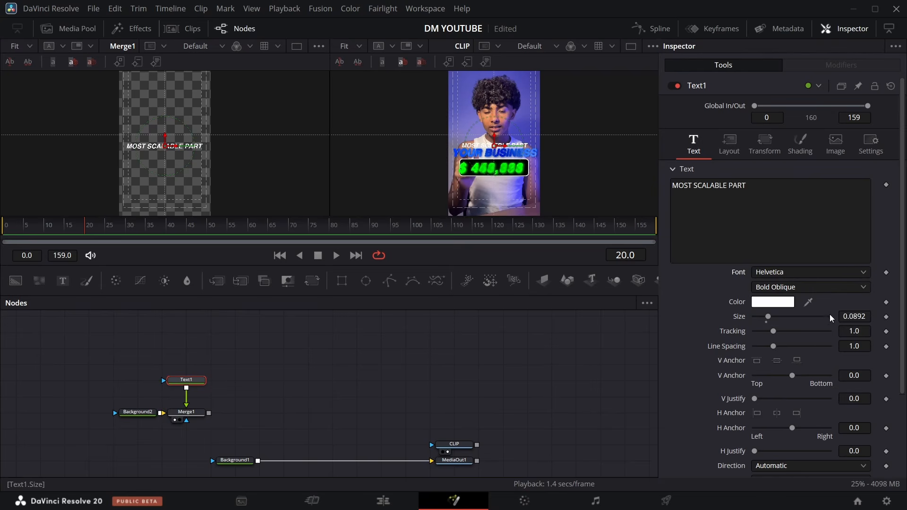
left_click_drag(866, 314, 857, 313)
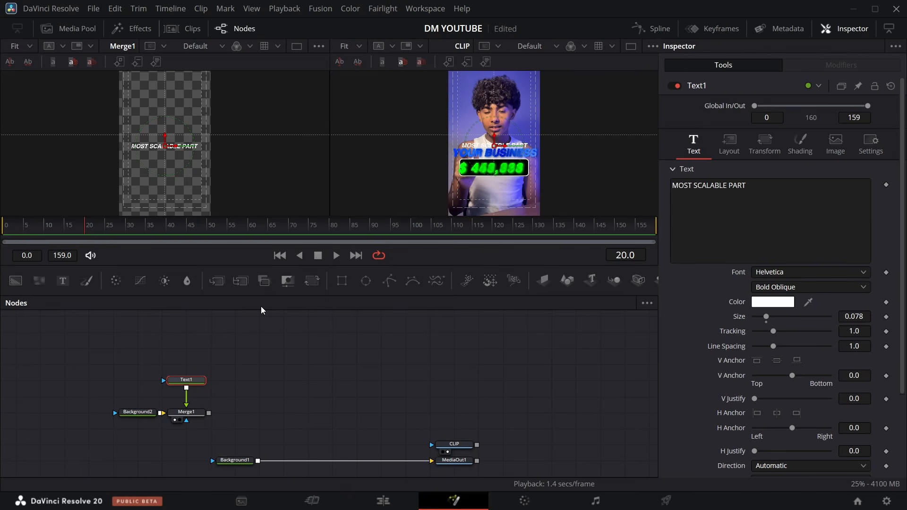
Step: Duplicate the Text1 node and place the copy beside the original
left_click(316, 330)
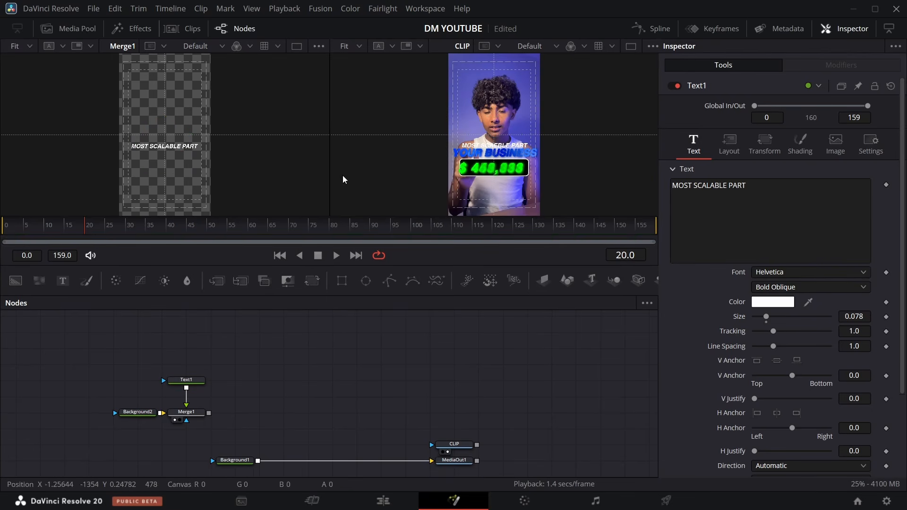
left_click_drag(210, 392, 170, 325)
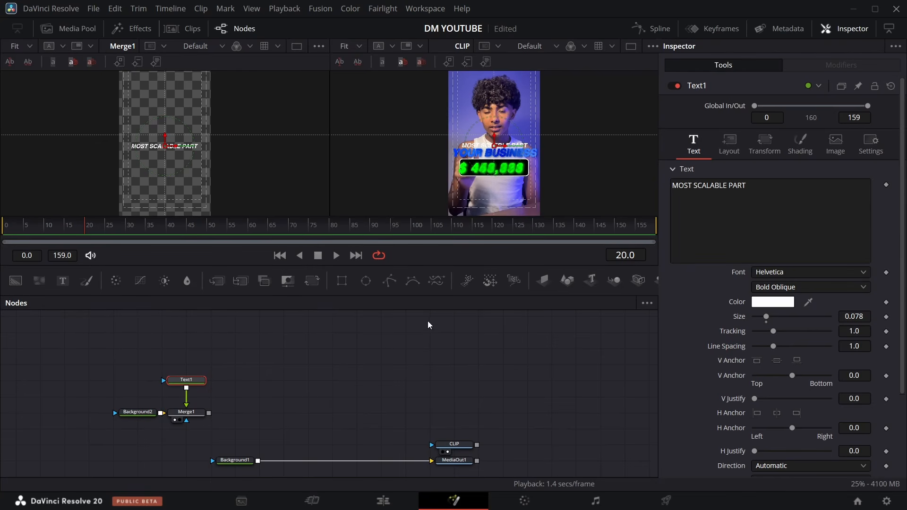
left_click(203, 359)
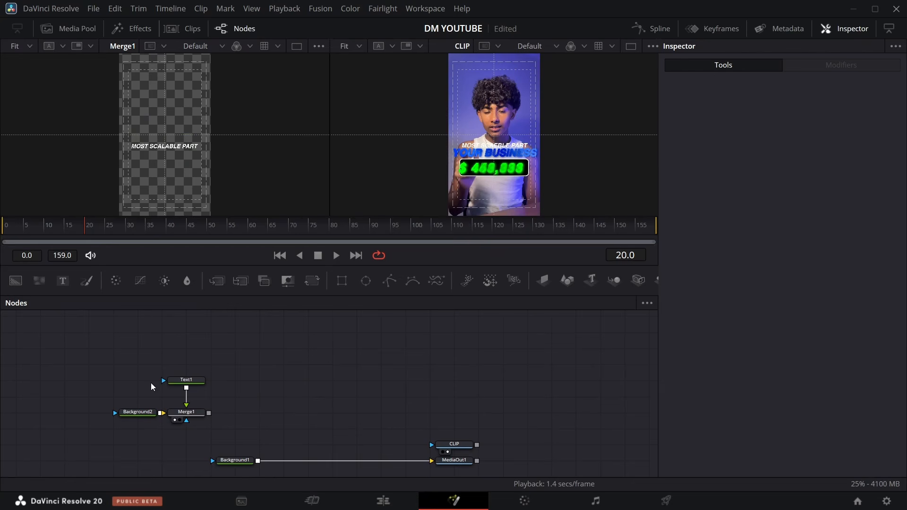
left_click(188, 382)
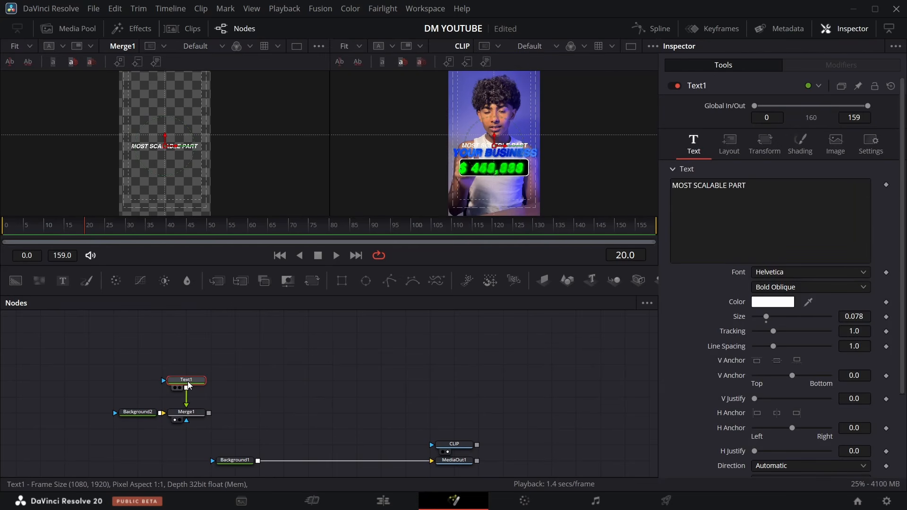
key("ctrl+v")
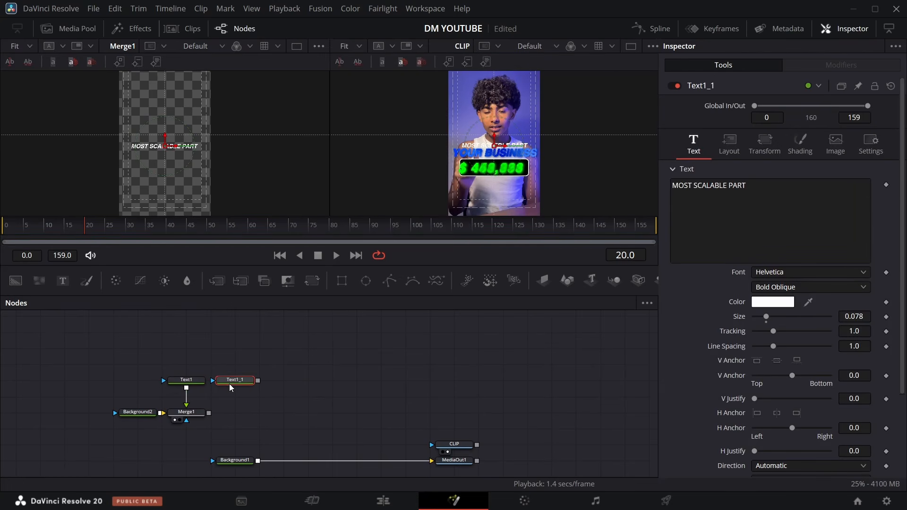
Step: Change the copied node's text to "YOUR BUSINESS", then merge it over Merge1's output and show Merge2 in the first viewer
left_click(763, 186)
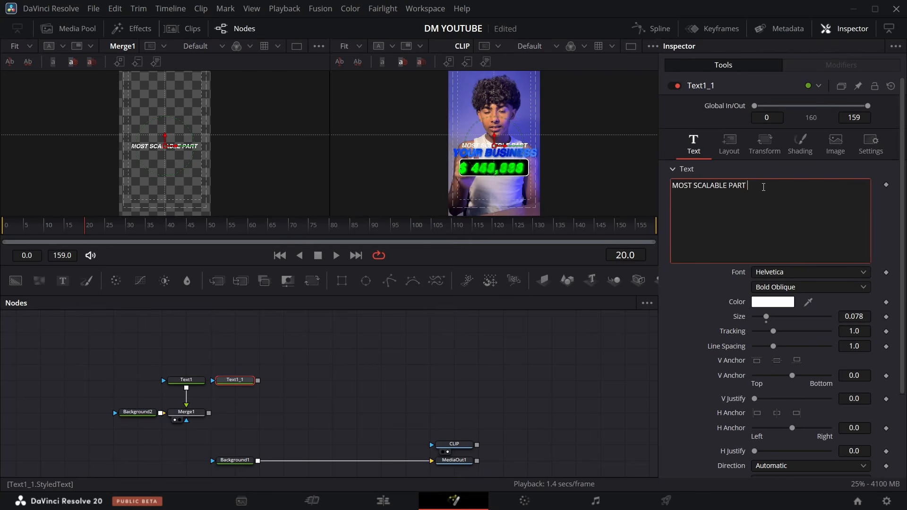
key("ctrl+a")
key("BackSpace")
type("YOUR BUSINESS")
left_click_drag(258, 380, 209, 414)
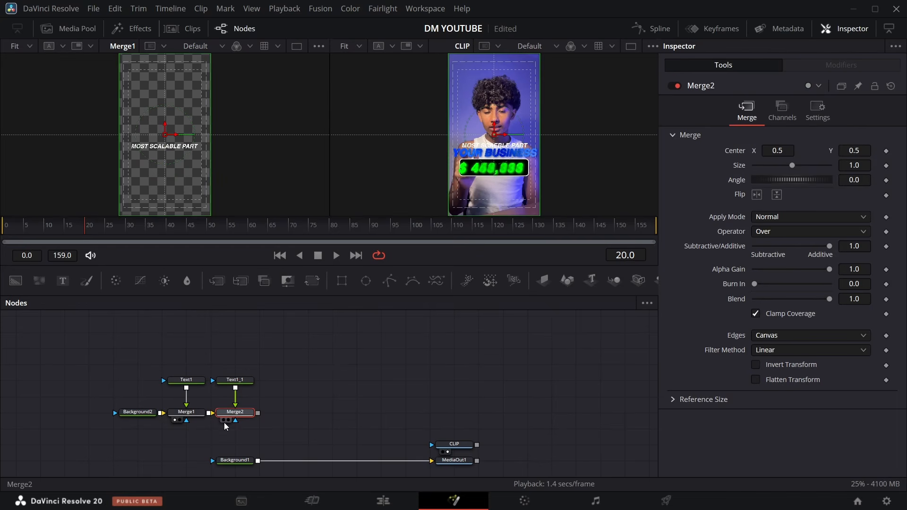
left_click(224, 421)
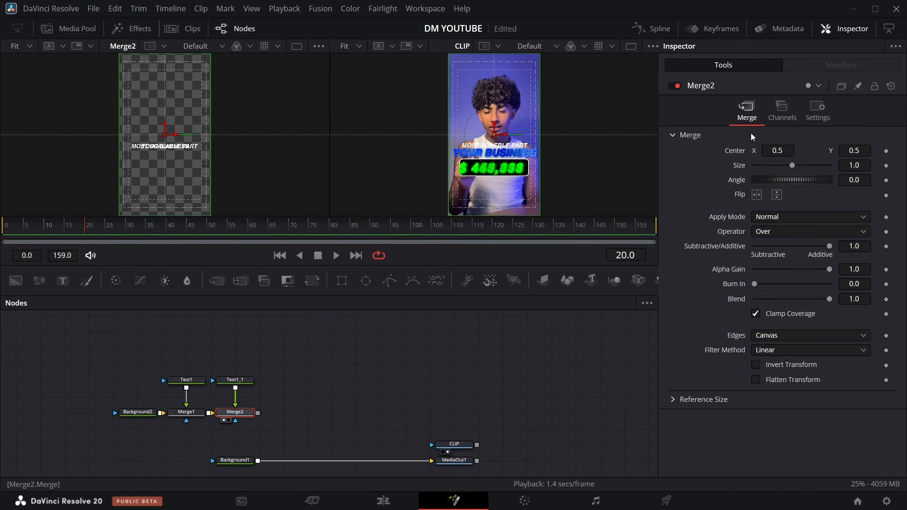
Step: Lower the "YOUR BUSINESS" text to a layout Center Y of 0.387 and set its size to 0.1342
left_click(241, 380)
left_click(729, 143)
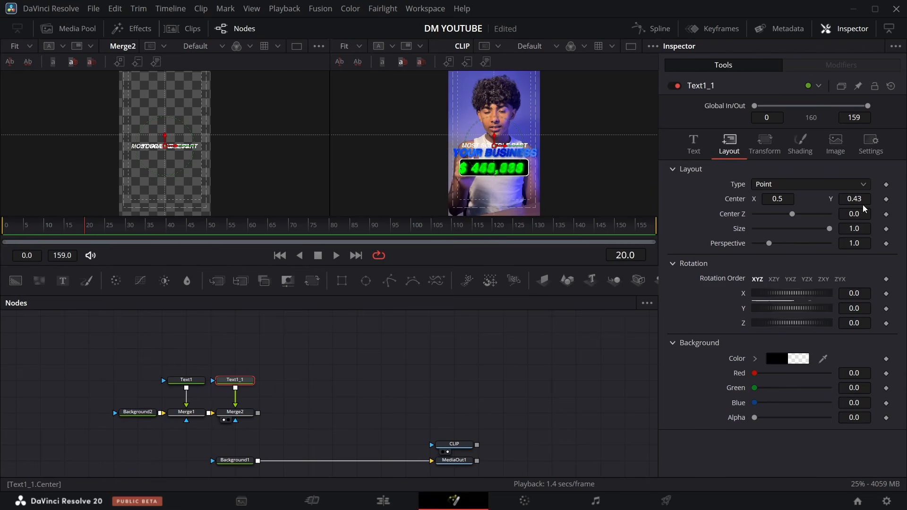
left_click_drag(865, 199, 846, 199)
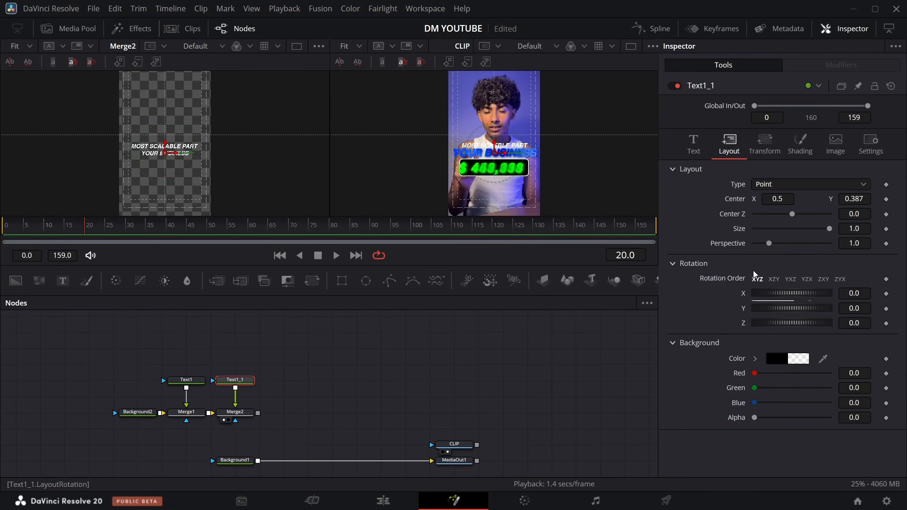
left_click(694, 142)
left_click_drag(845, 313, 865, 314)
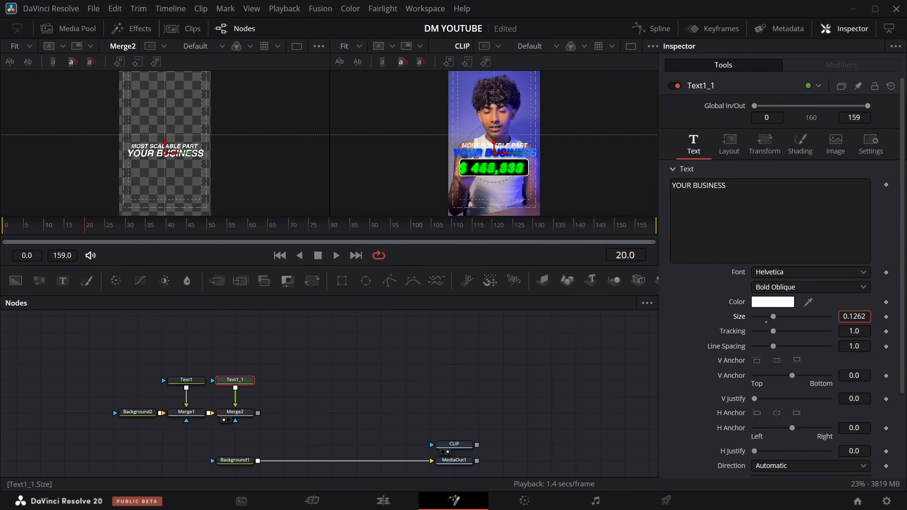
left_click_drag(865, 313, 867, 314)
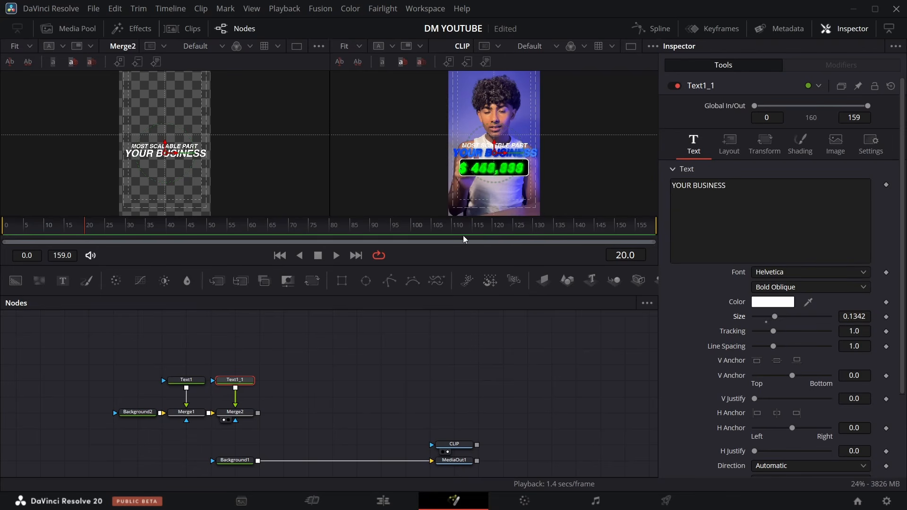
Step: Move the Text1_1 node higher, then add a third Background node beside it with a Reflect gradient fill
left_click_drag(228, 378, 228, 362)
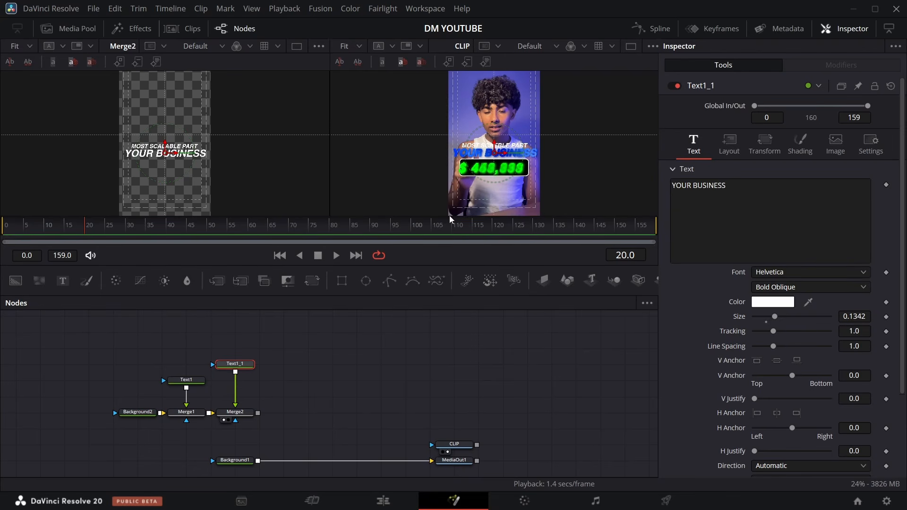
left_click_drag(25, 286, 308, 368)
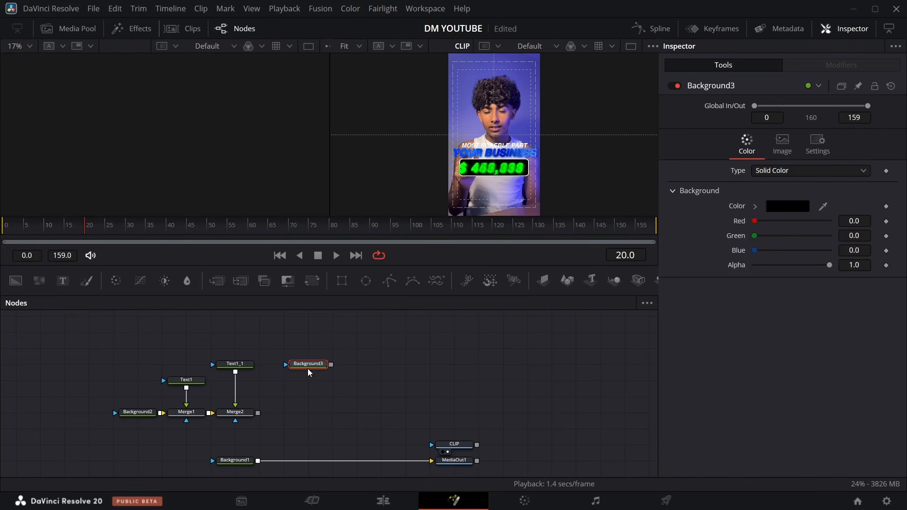
left_click(787, 171)
left_click(788, 239)
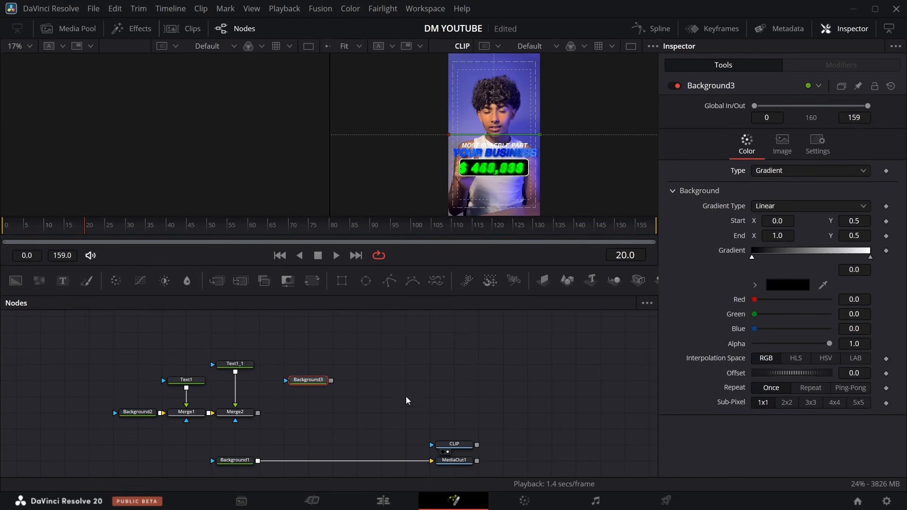
left_click(805, 208)
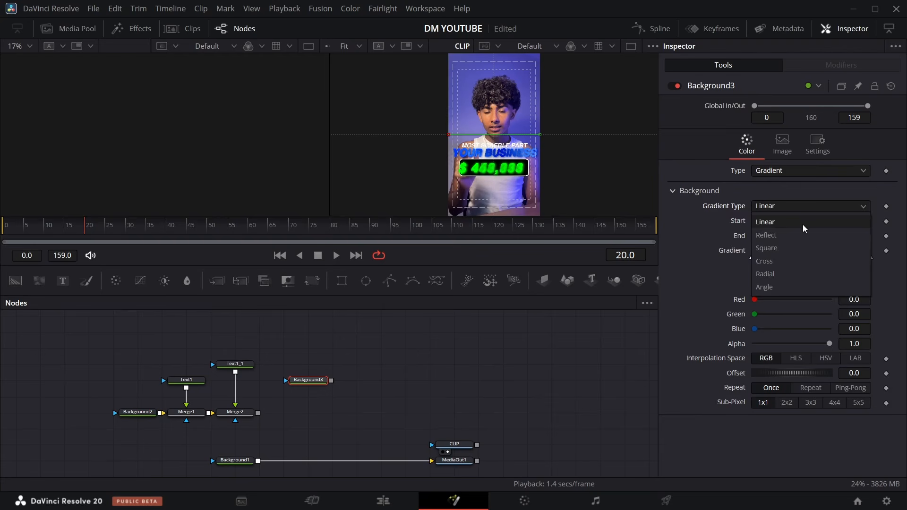
left_click(798, 236)
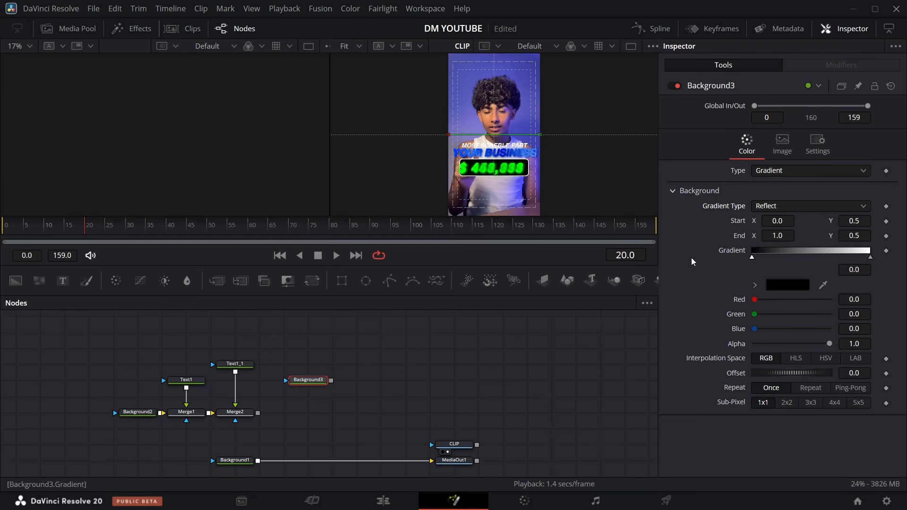
Step: Show Background3 in the first viewer and angle its gradient from about X 0.548, Y 0.340 to about X 1.251, Y 0.613
left_click(297, 388)
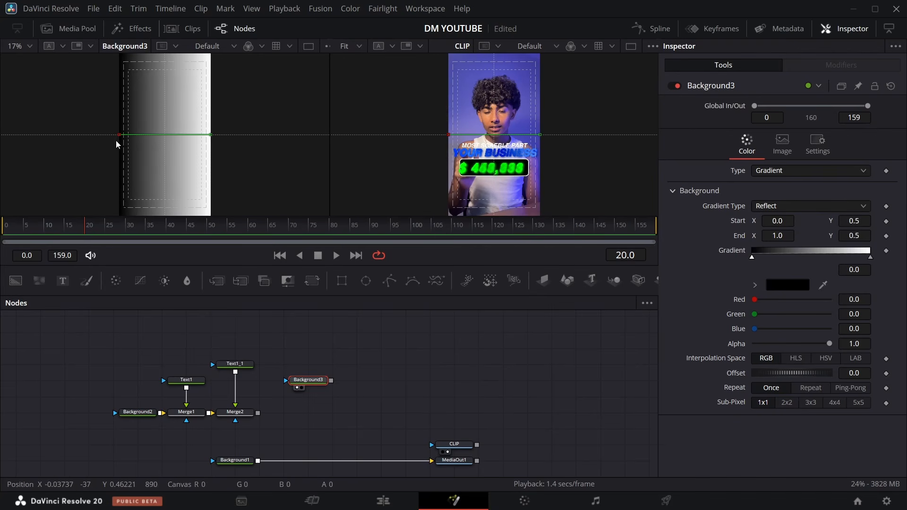
left_click_drag(118, 135, 168, 161)
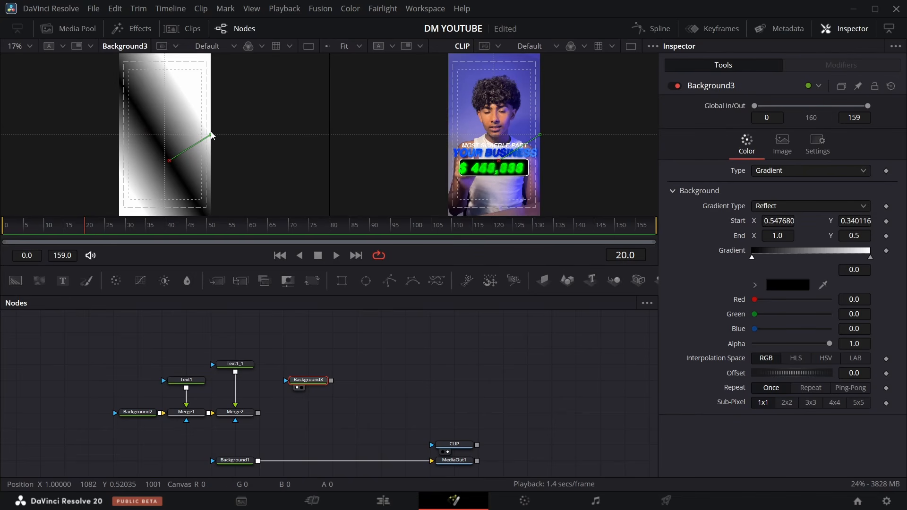
left_click_drag(208, 135, 232, 119)
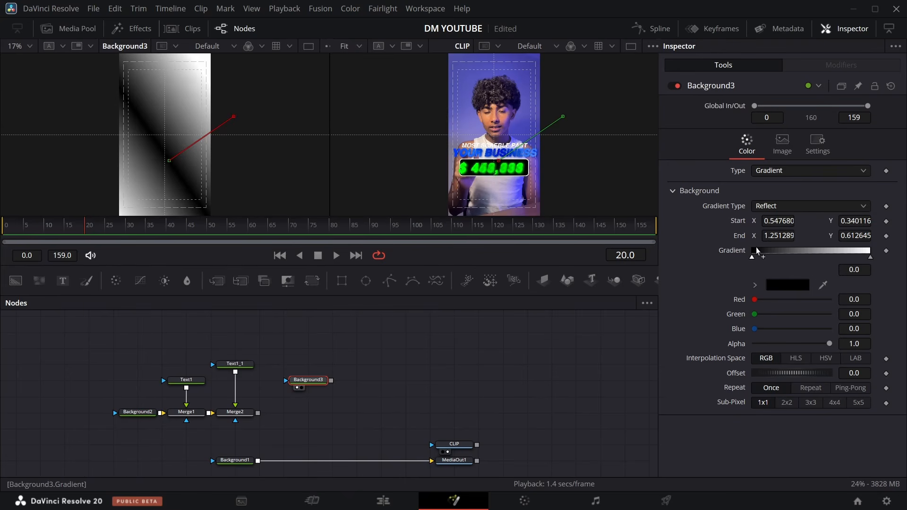
Step: Add a grey stop to Background3's gradient and arrange the stops with grey at the start and black at about 0.438
left_click(871, 257)
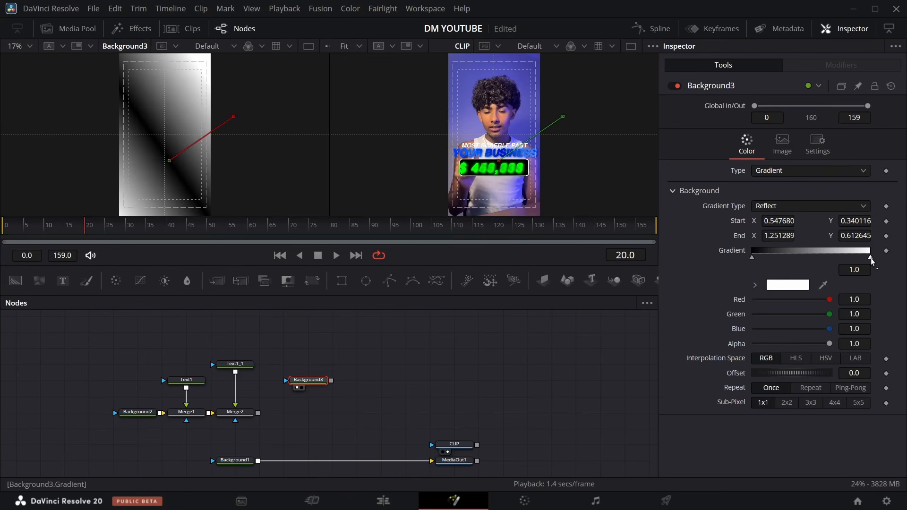
left_click(809, 256)
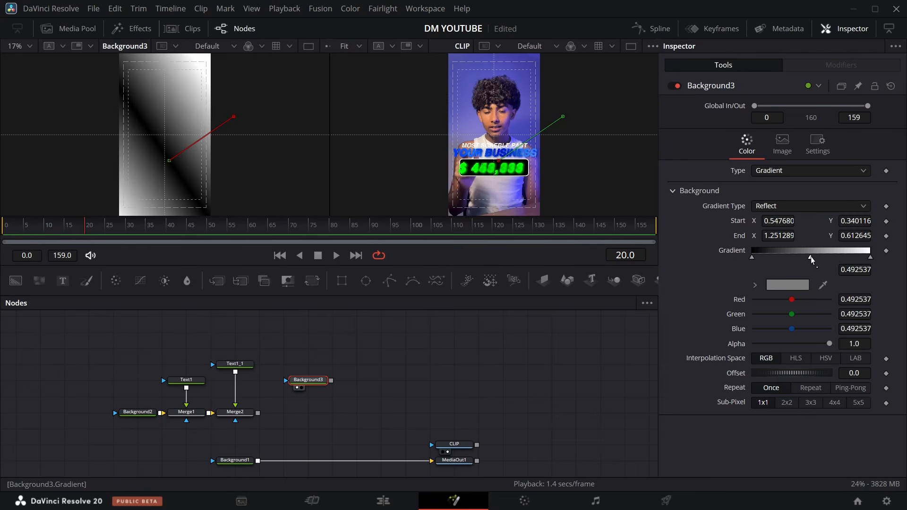
mouse_move(810, 256)
left_mouse_down()
mouse_move(711, 268)
mouse_move(777, 256)
mouse_move(812, 262)
left_mouse_up()
left_click_drag(752, 258, 641, 262)
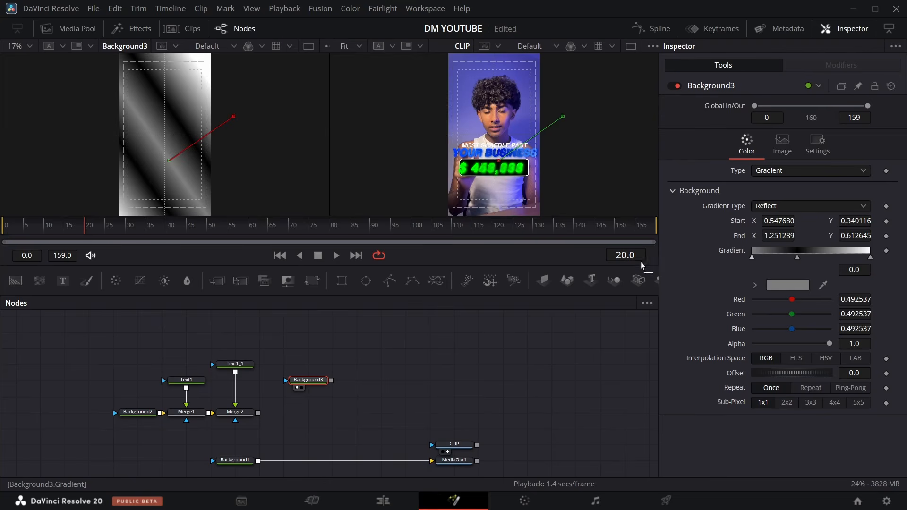
left_click_drag(797, 257, 803, 257)
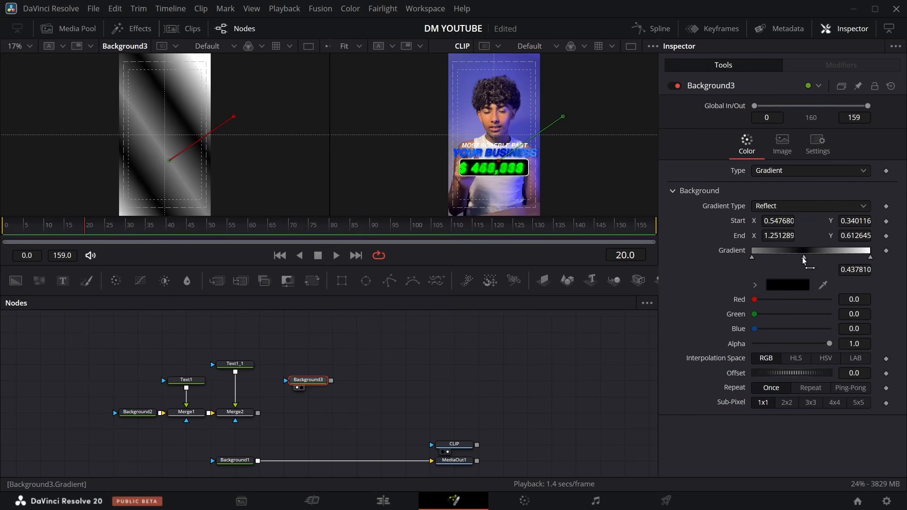
Step: Recolour Background3's three gradient stops by sampling the end, middle and start blues from the "YOUR BUSINESS" text in the reference clip
left_click(870, 256)
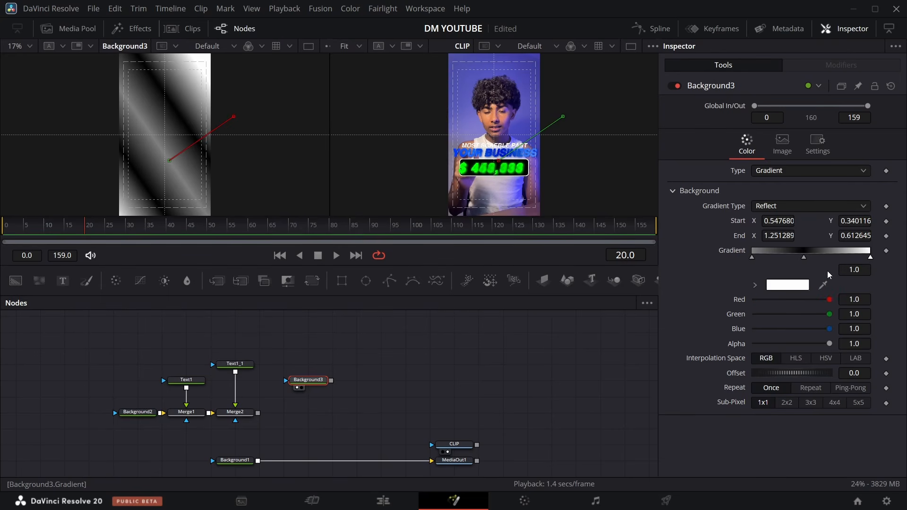
left_click_drag(825, 285, 538, 151)
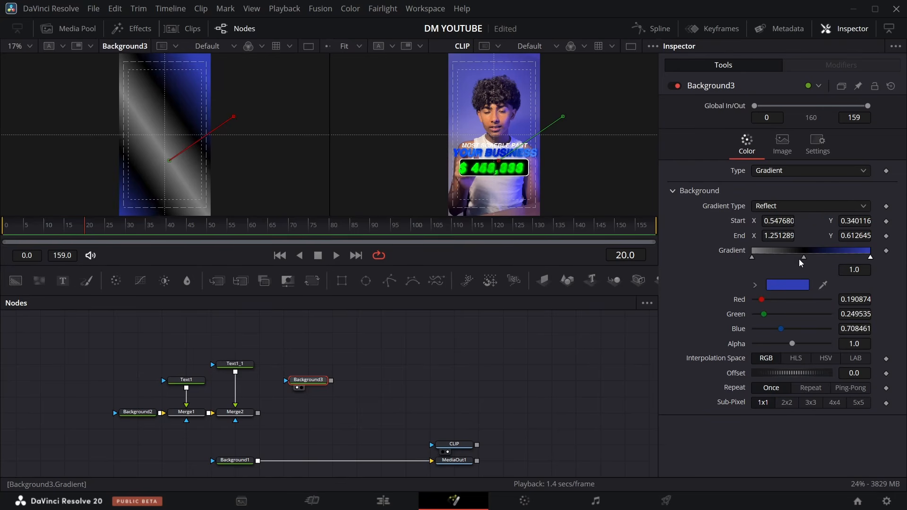
left_click(804, 256)
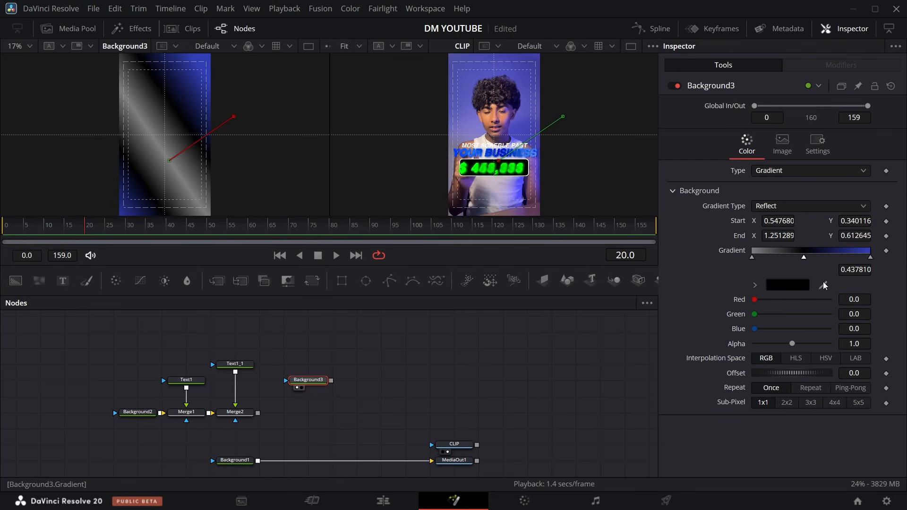
left_click_drag(800, 272, 507, 148)
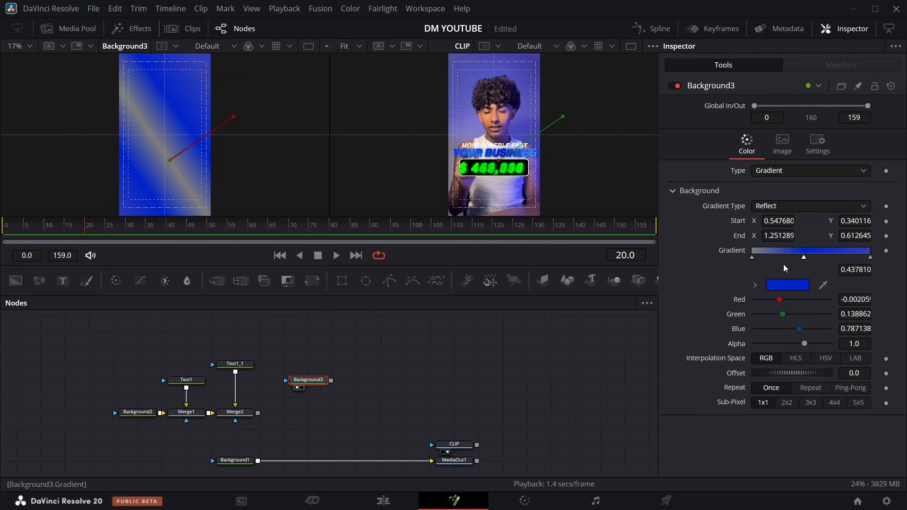
left_click(752, 258)
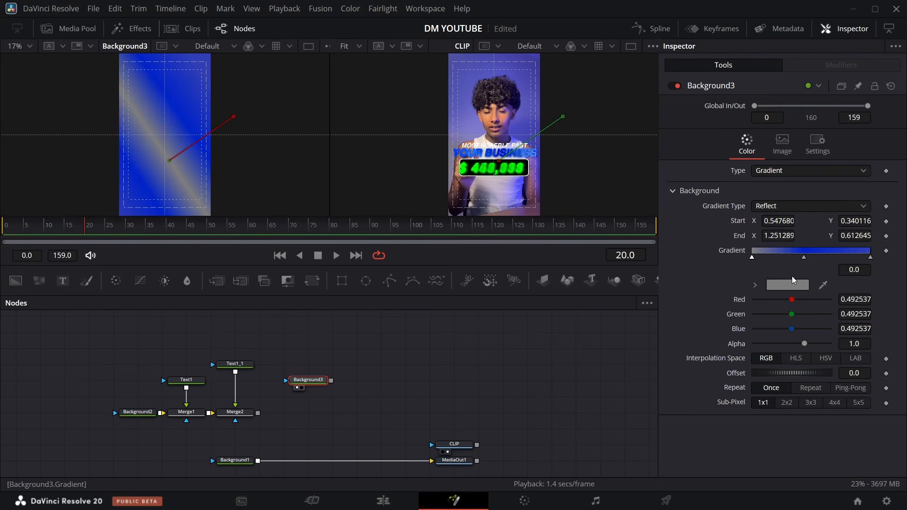
left_click_drag(824, 286, 473, 151)
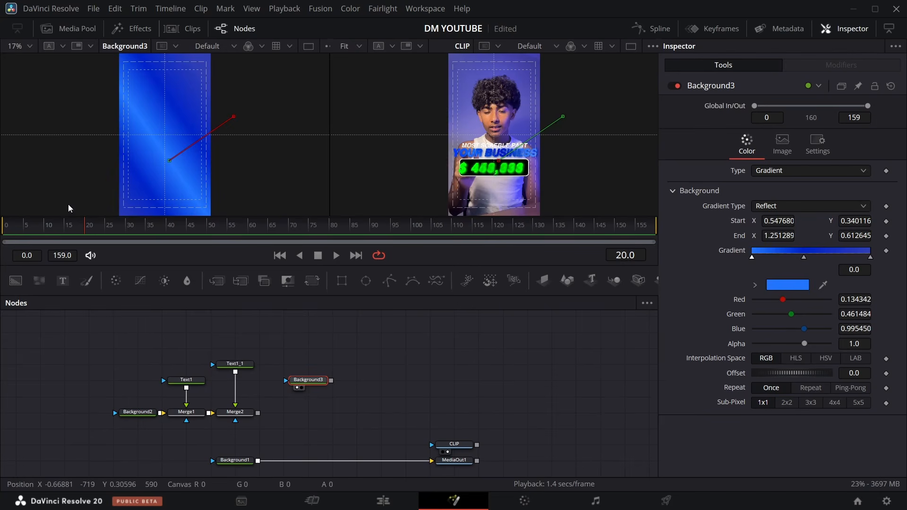
Step: Merge Background3 with Text1_1 above Merge2 using the In operator, tidy the nodes, and show Merge2 in the first viewer
left_click_drag(331, 381, 234, 372)
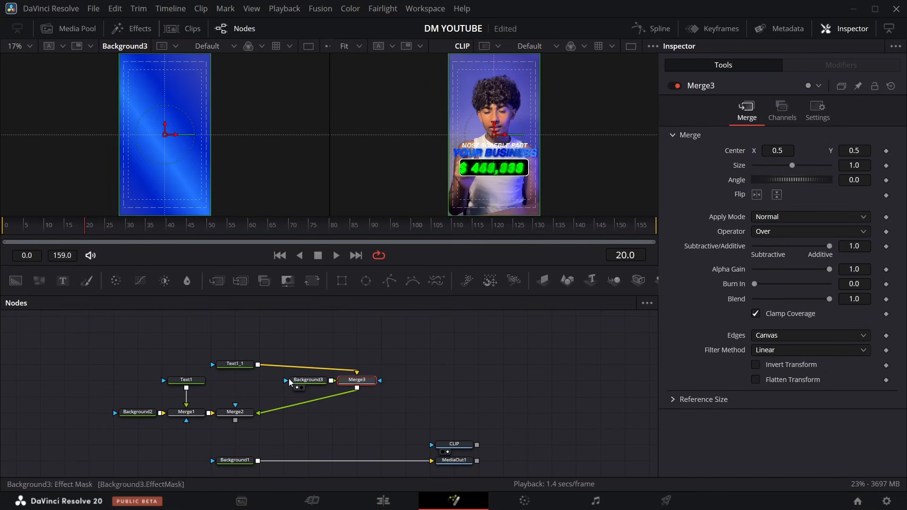
left_click_drag(360, 385, 245, 382)
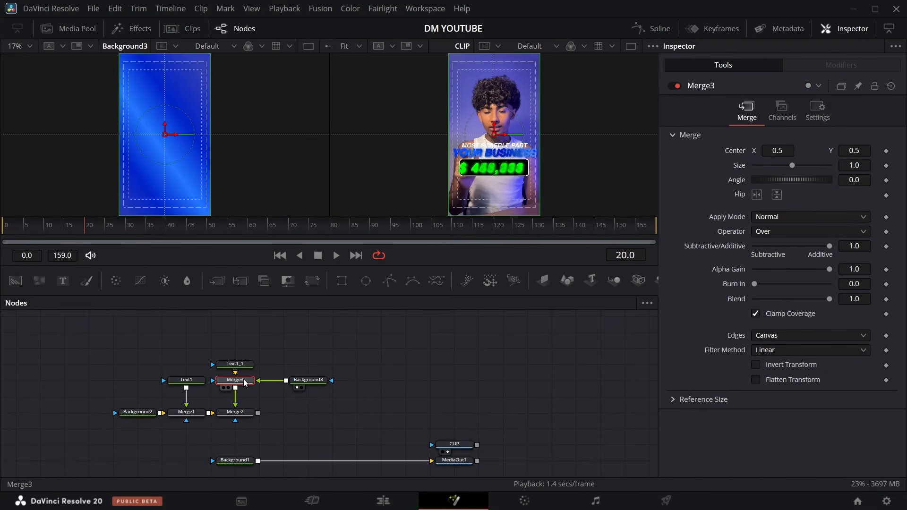
left_click(781, 232)
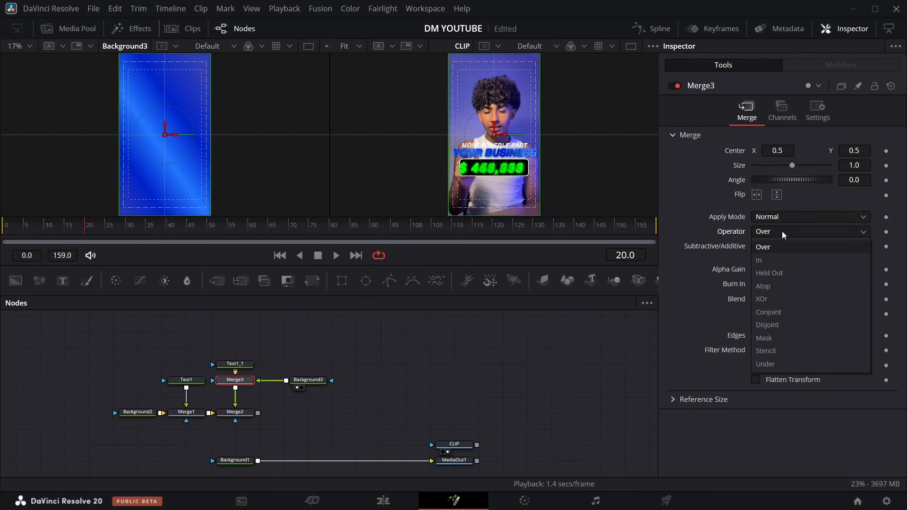
left_click(778, 259)
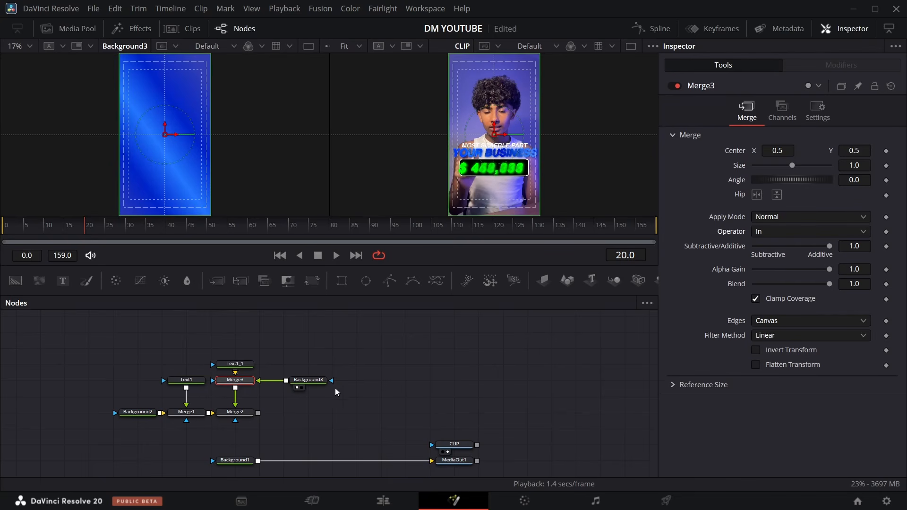
left_click(224, 420)
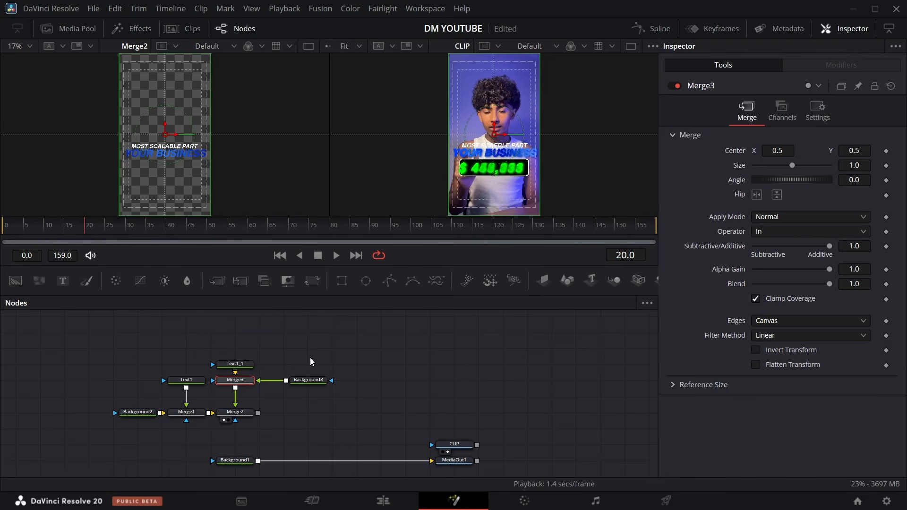
left_click(308, 380)
Step: Duplicate the Text1_1 node beside the tree and merge the copy over Merge2's output
left_click(231, 365)
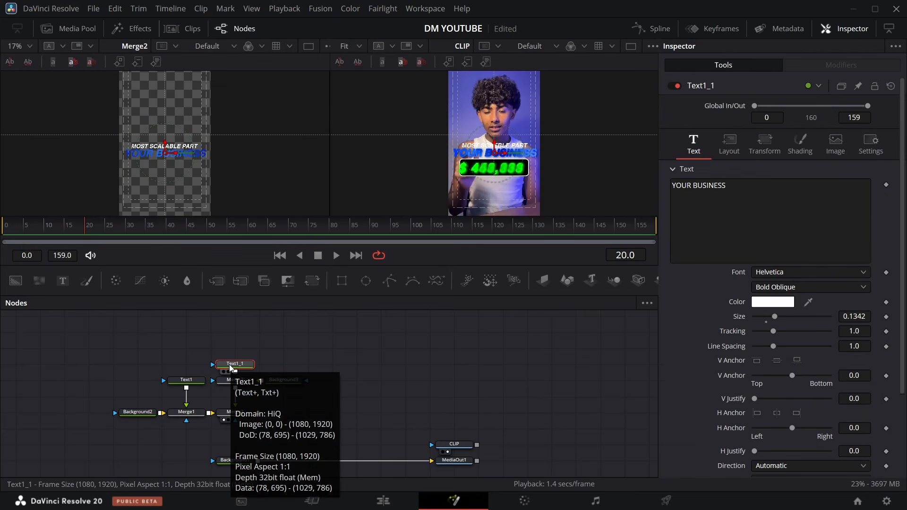
left_click(346, 361)
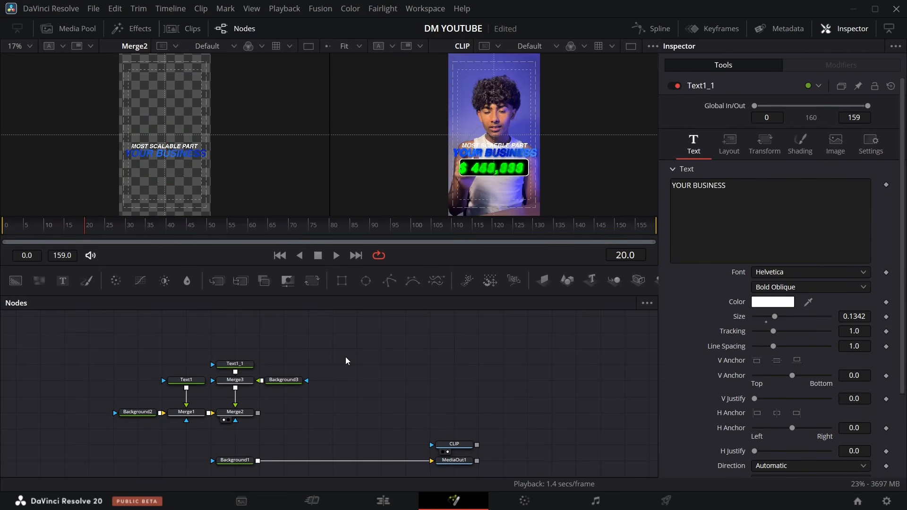
key("ctrl+v")
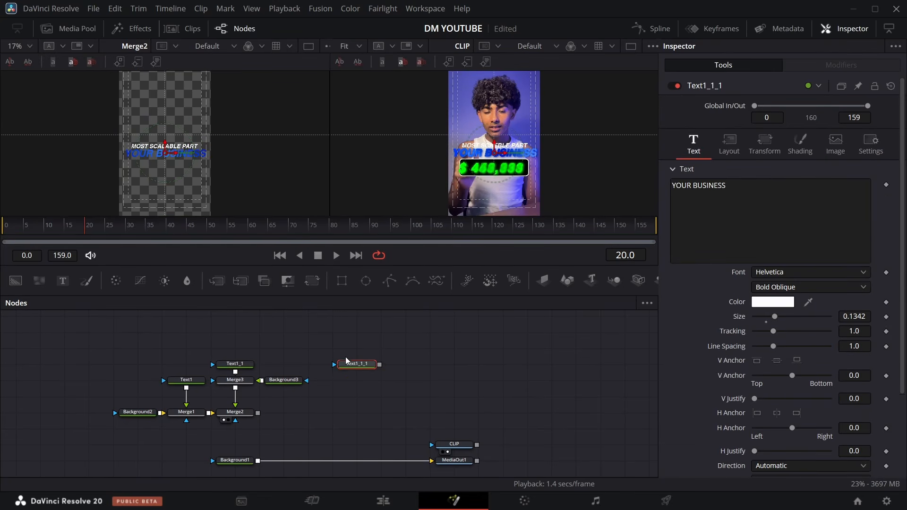
left_click_drag(380, 364, 256, 415)
Step: Rename the duplicated text node to MONEY COUNTER
left_click(363, 365)
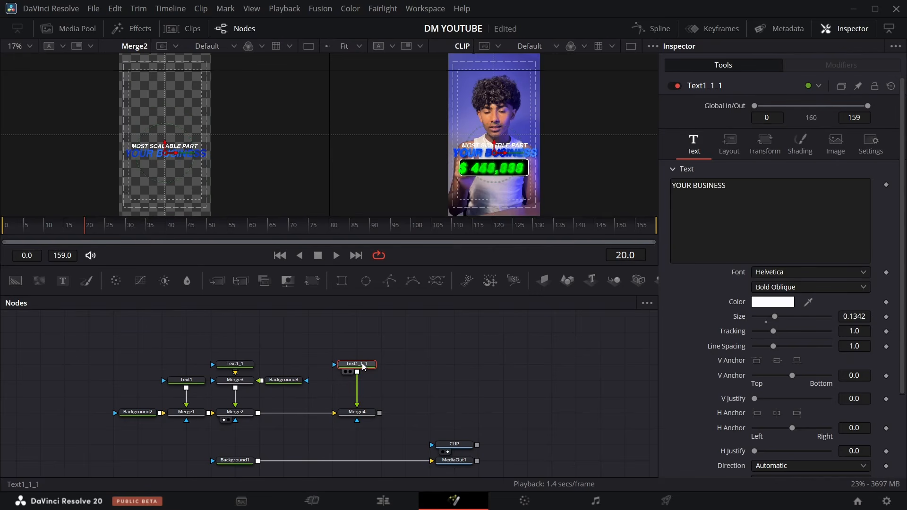
key("F2")
type("MONEY CO")
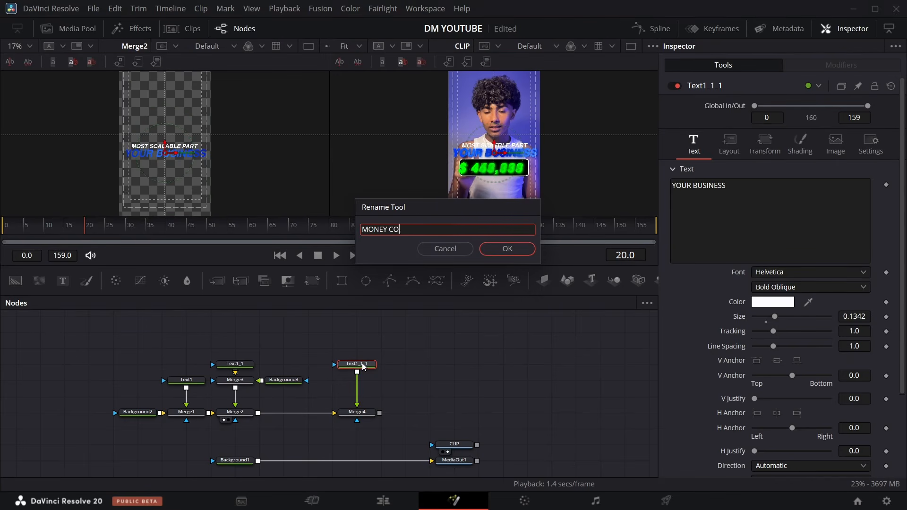
type("UNTER")
left_click(496, 249)
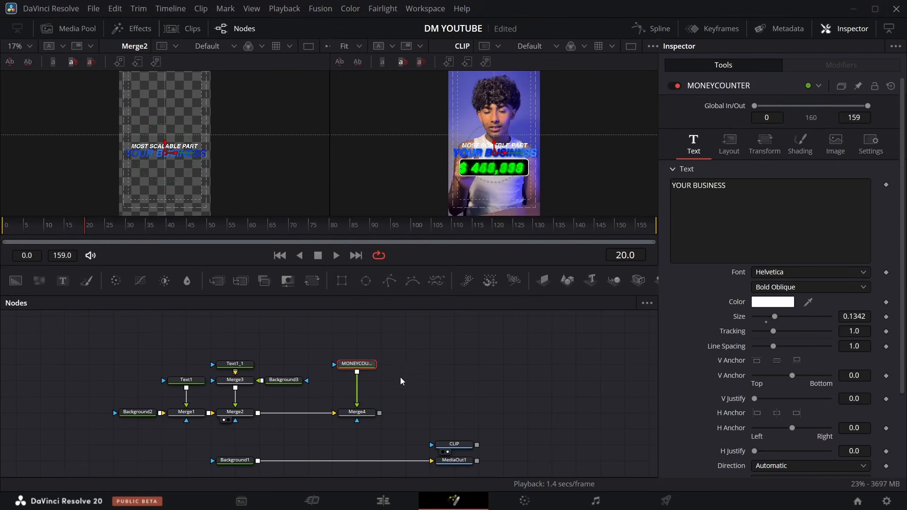
Step: Shorten the money counter's text to "YOUR BU" and lower its layout Center Y to 0.312
left_click(744, 192)
key("BackSpace")
key("BackSpace")
key("BackSpace")
key("BackSpace")
key("BackSpace")
key("BackSpace")
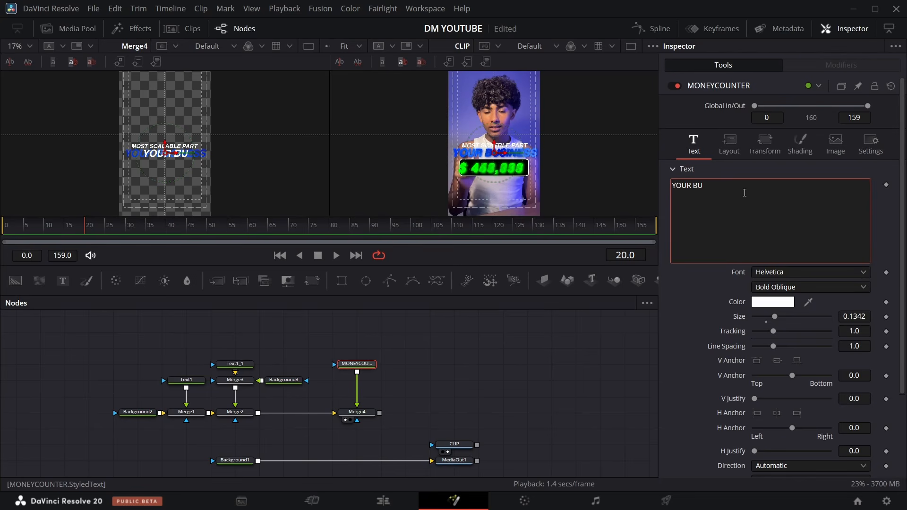
left_click(740, 155)
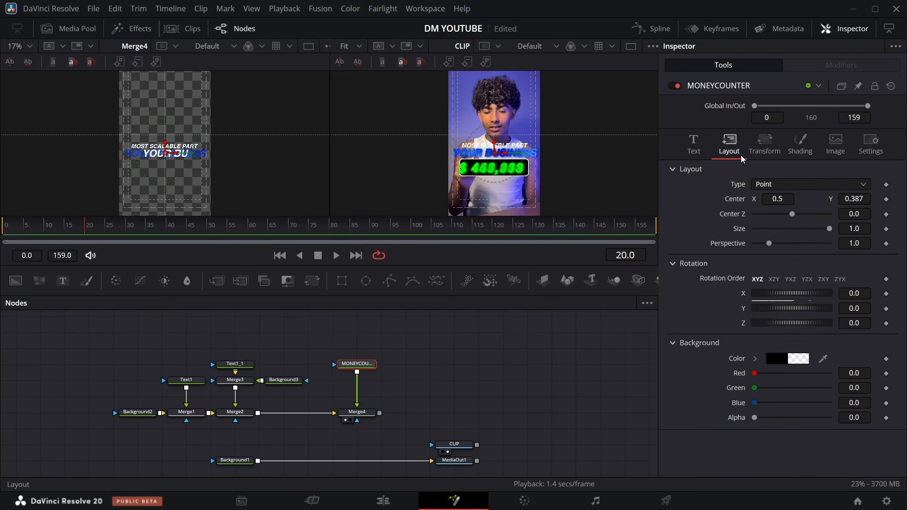
left_click_drag(853, 199, 825, 199)
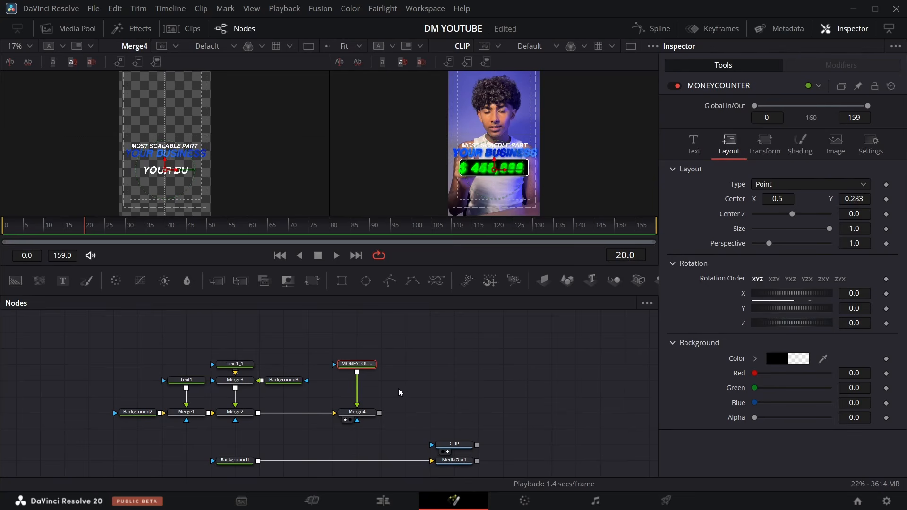
Step: Add a black Background node with a rectangle mask of width 0.735, height 0.098, Center Y 0.3 and corner radius 0.164
left_click_drag(15, 281, 365, 378)
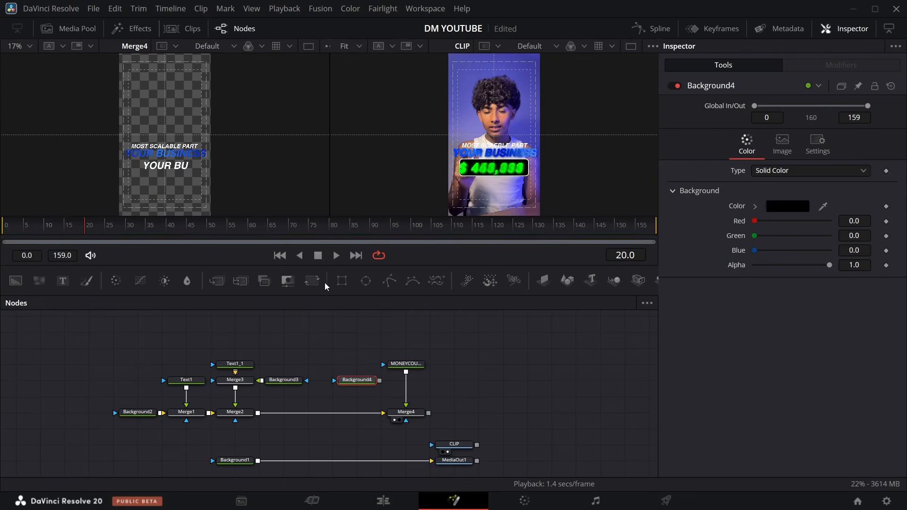
left_click_drag(342, 282, 359, 382)
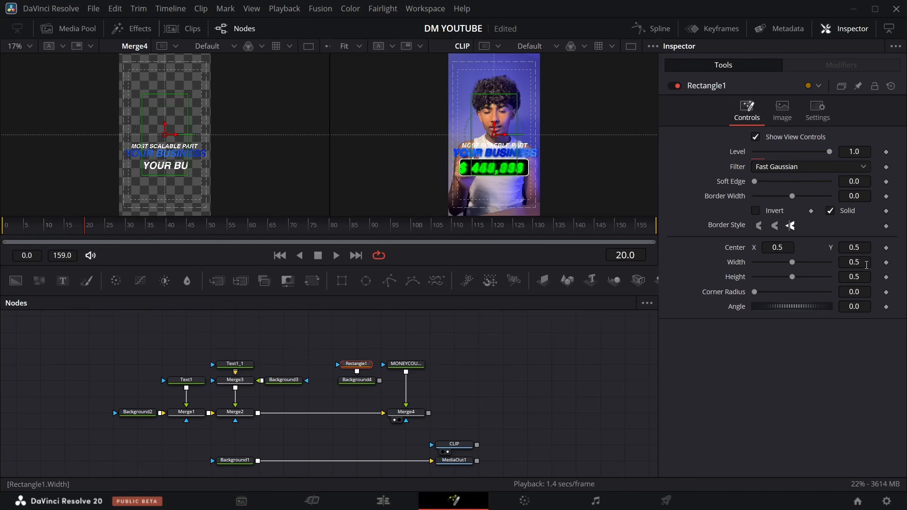
left_click_drag(865, 263, 825, 280)
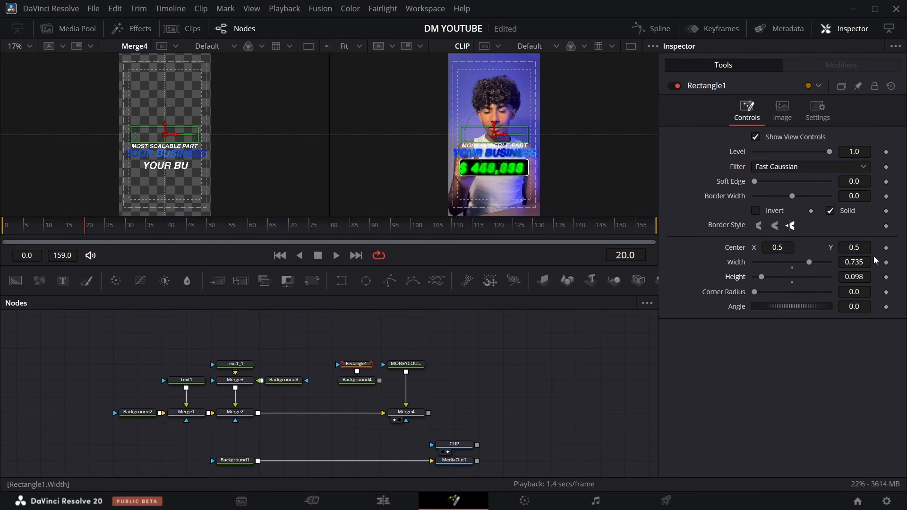
left_click_drag(858, 244, 839, 244)
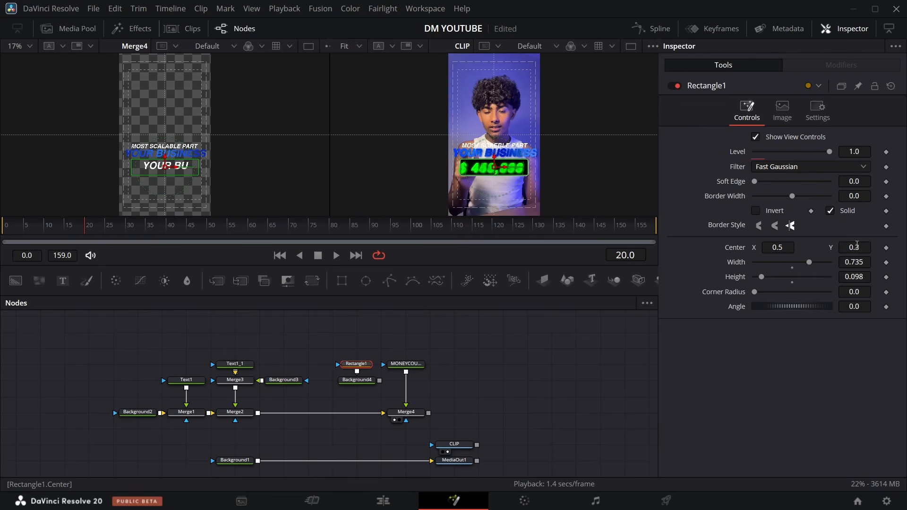
left_click_drag(855, 291, 865, 292)
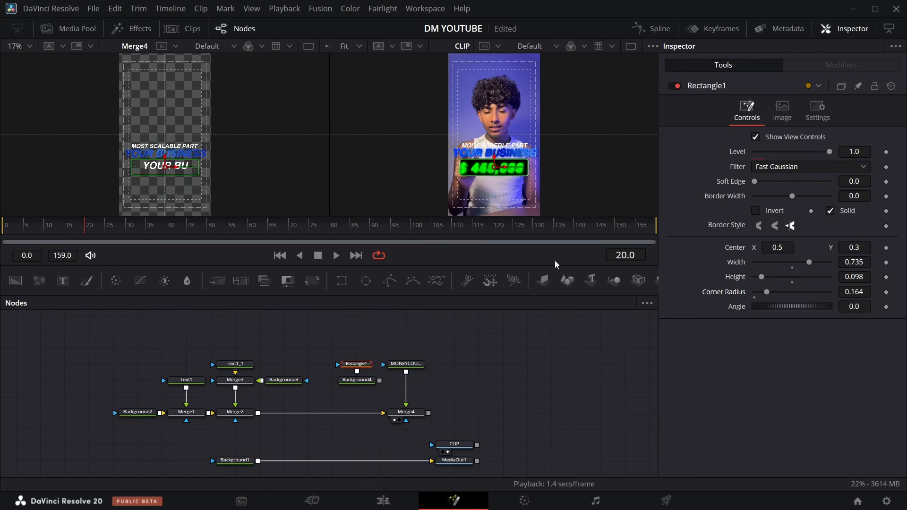
Step: Detach the money counter node and set it aside, then merge Background4 over Merge2 through Merge4, aligned beneath it
left_click_drag(379, 380, 472, 364)
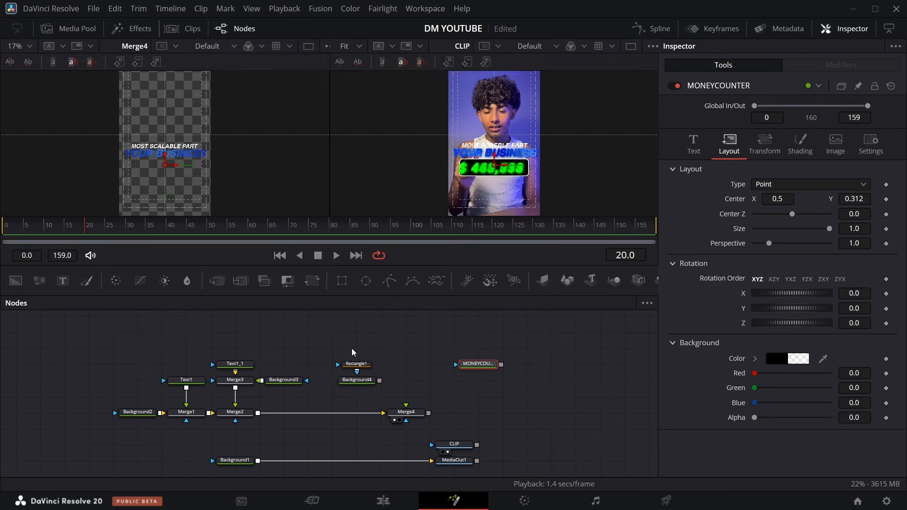
left_click_drag(352, 347, 357, 420)
left_click(404, 379)
left_click(407, 415, "ctrl")
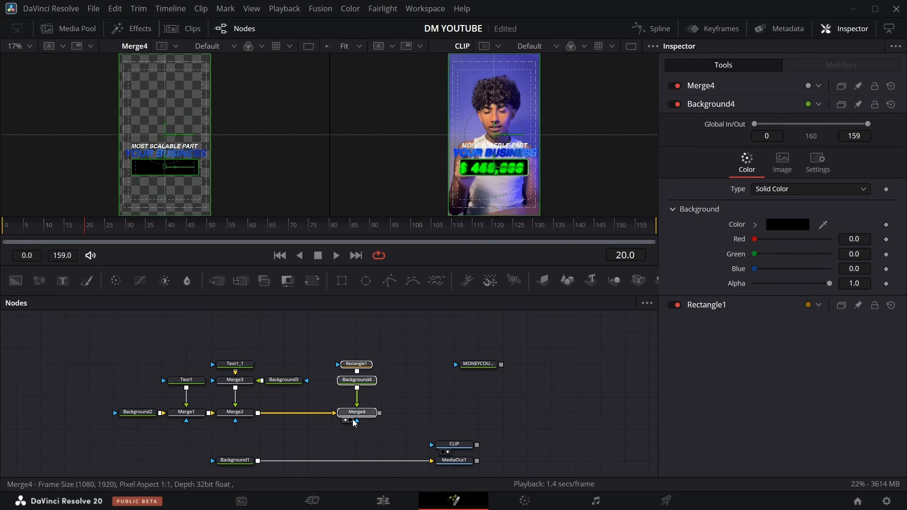
Step: Increase Rectangle1's corner radius to 0.356, then duplicate Rectangle1 with Background4 and place the copied mask beside its background
left_click(357, 364)
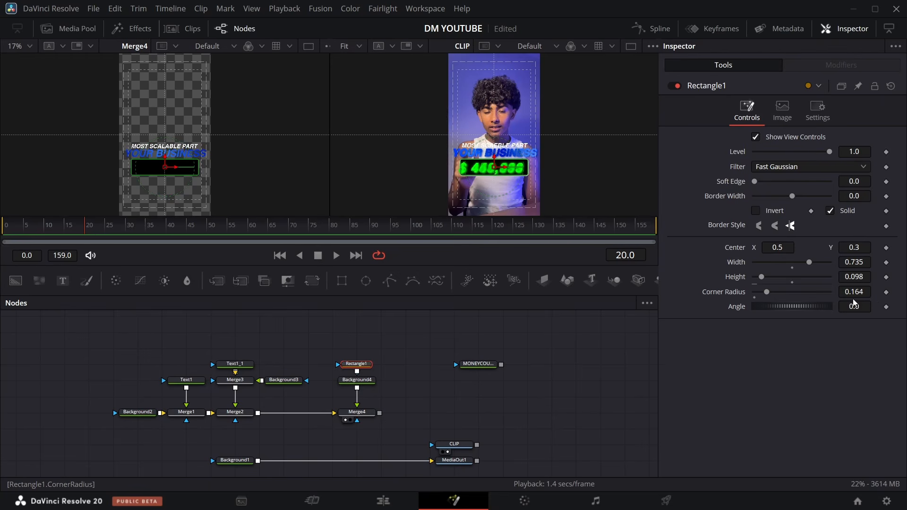
left_click_drag(854, 295, 864, 294)
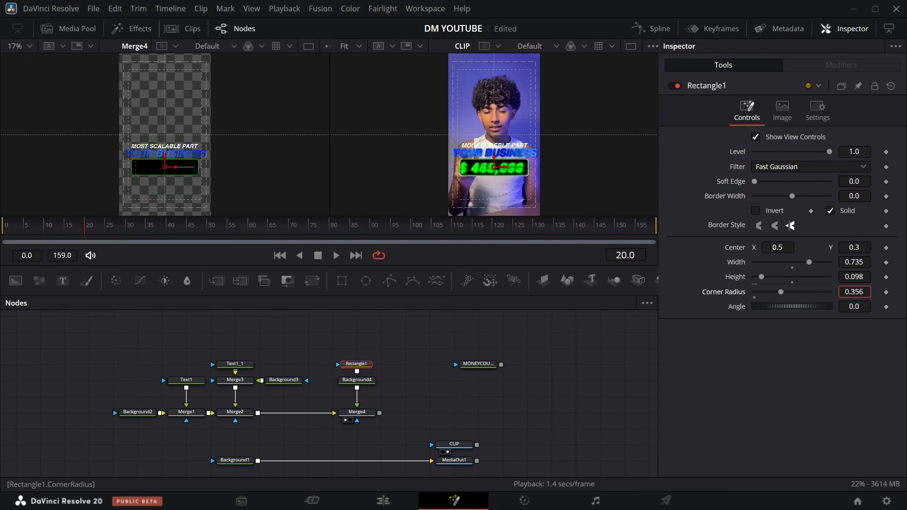
left_click(358, 380, "ctrl")
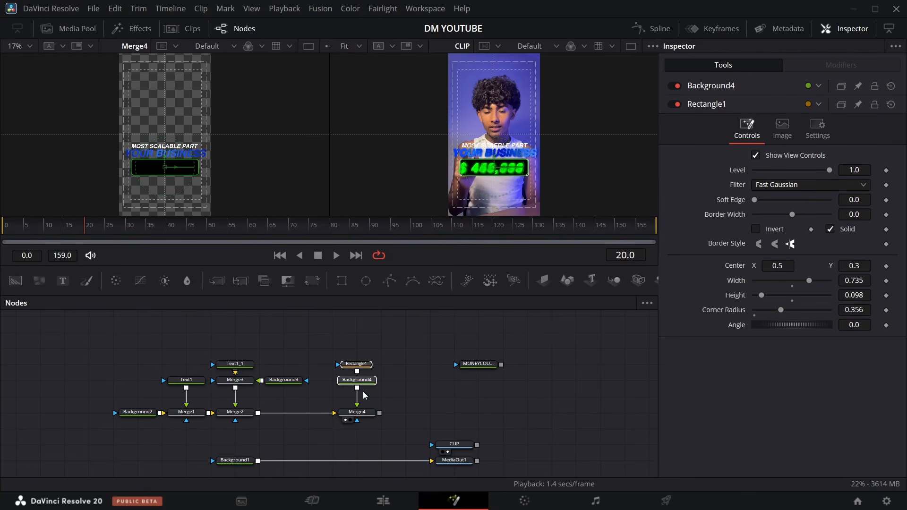
left_click(412, 378)
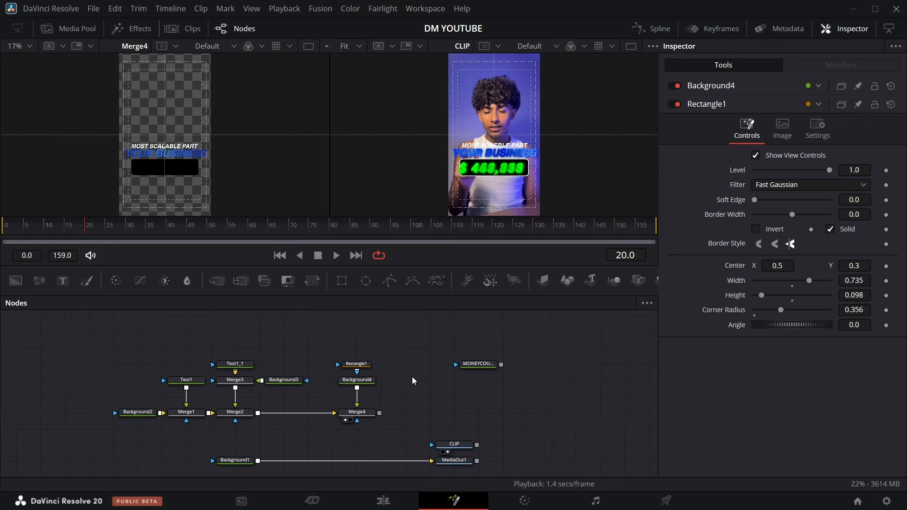
key("ctrl+v")
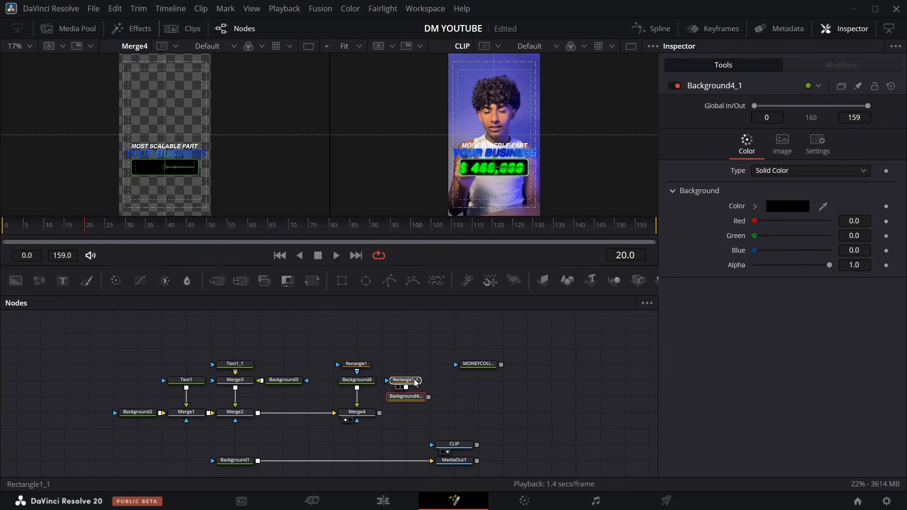
left_click_drag(411, 383, 461, 403)
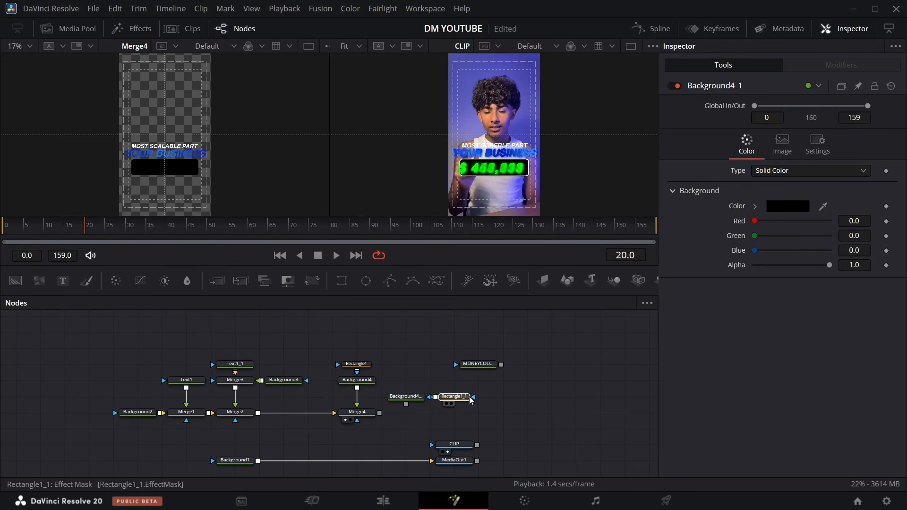
Step: Set the duplicated background Background4_1 to white (#ffffff)
left_click(406, 396)
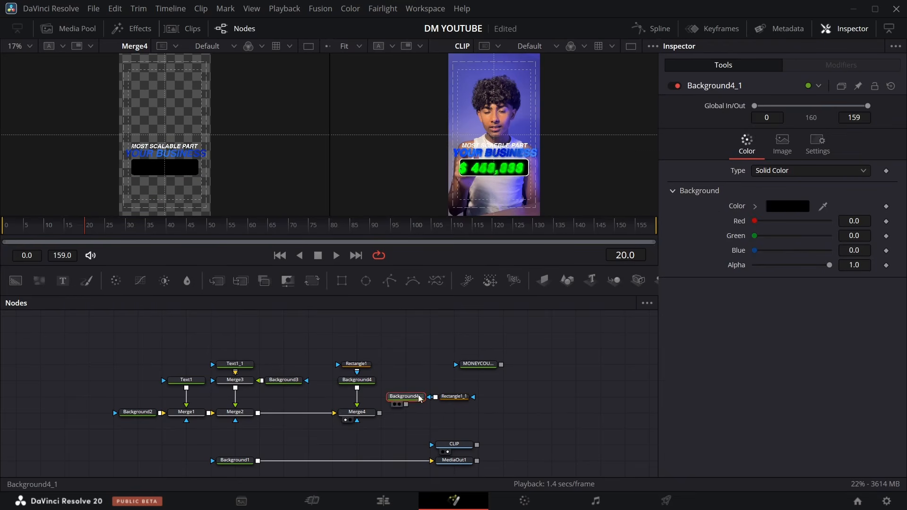
left_click(788, 207)
left_click(592, 152)
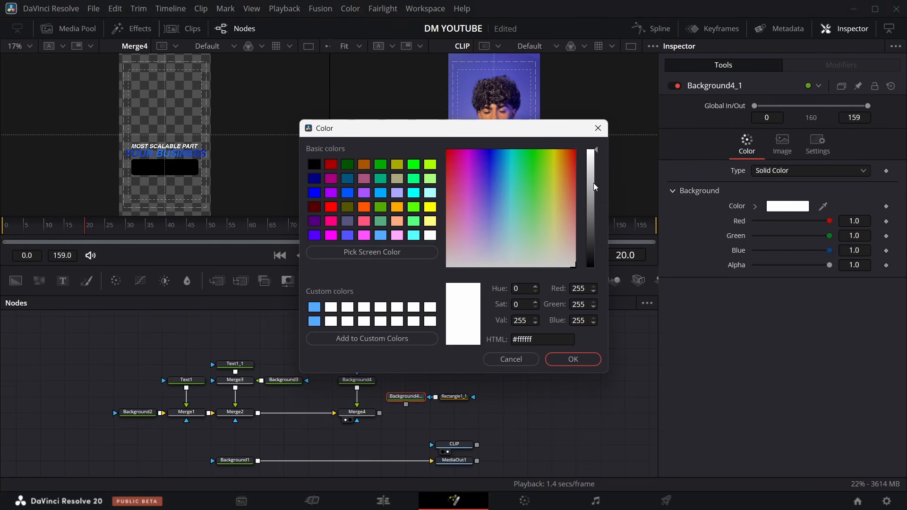
left_click(572, 358)
Step: Turn off Solid on the Rectangle1_1 mask and set its border width to 0.0073
left_click(453, 397)
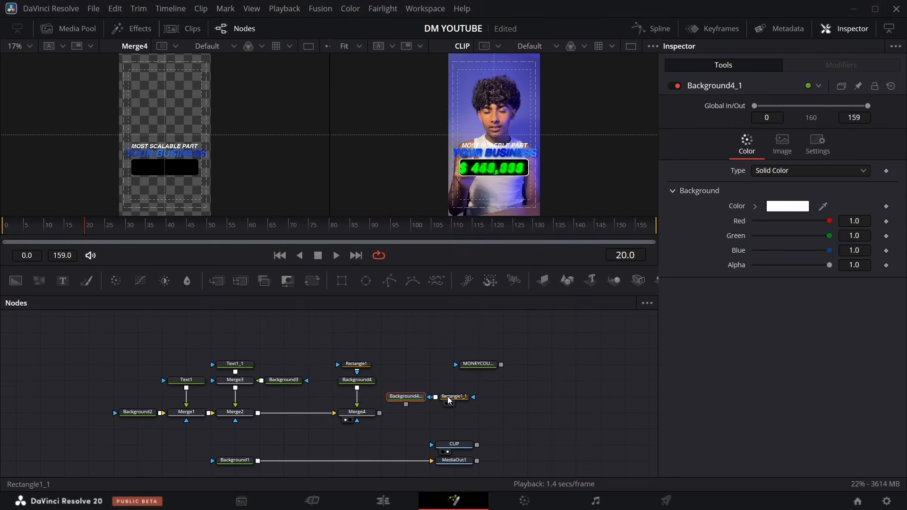
left_click(830, 211)
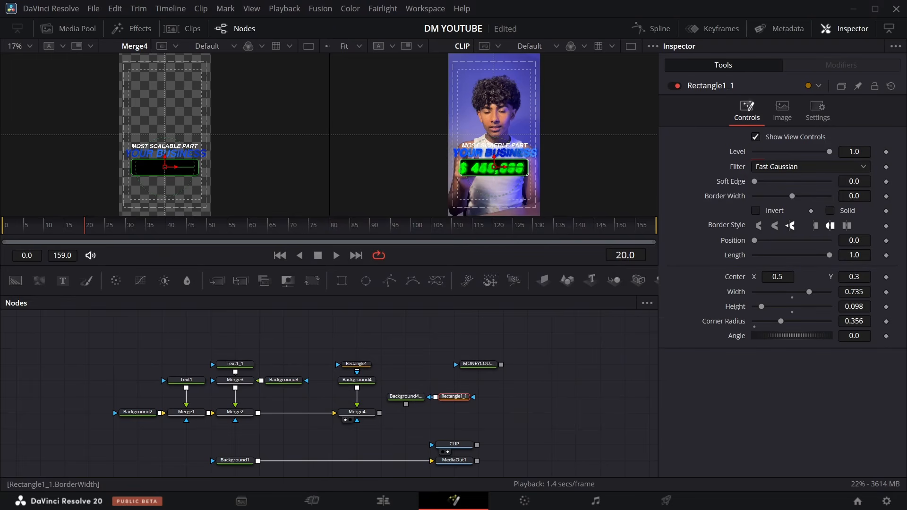
left_click_drag(792, 195, 793, 196)
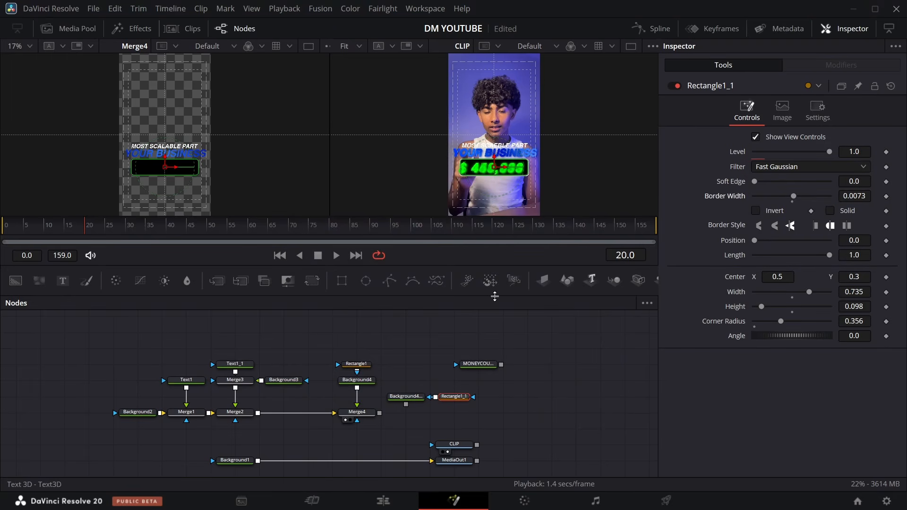
Step: Merge the white-bordered Background4_1 over Background4 with a new Merge node, aligned directly beneath Background4
left_click_drag(406, 405, 357, 389)
left_click_drag(463, 403, 366, 403)
left_click_drag(456, 418, 456, 396)
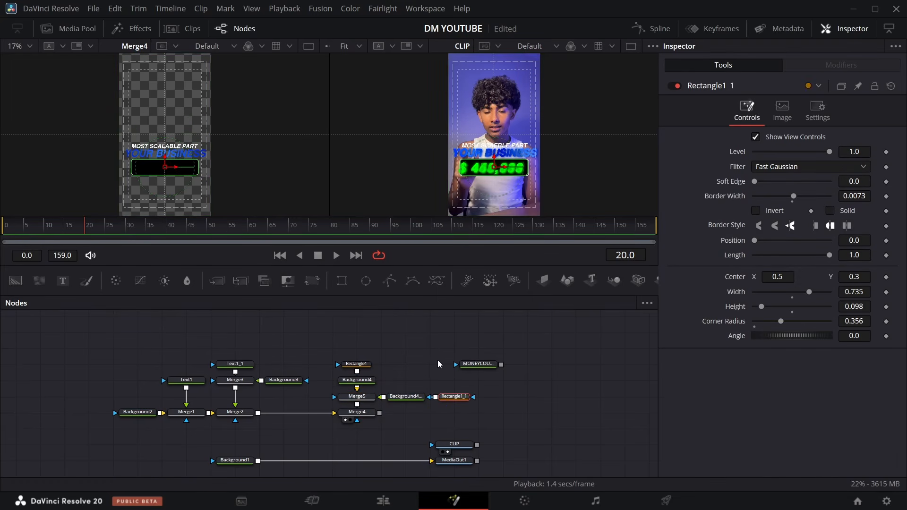
Step: Shift the box nodes upward and merge the money counter over Merge5 with a new Merge node aligned beneath it
left_click_drag(342, 343, 417, 366)
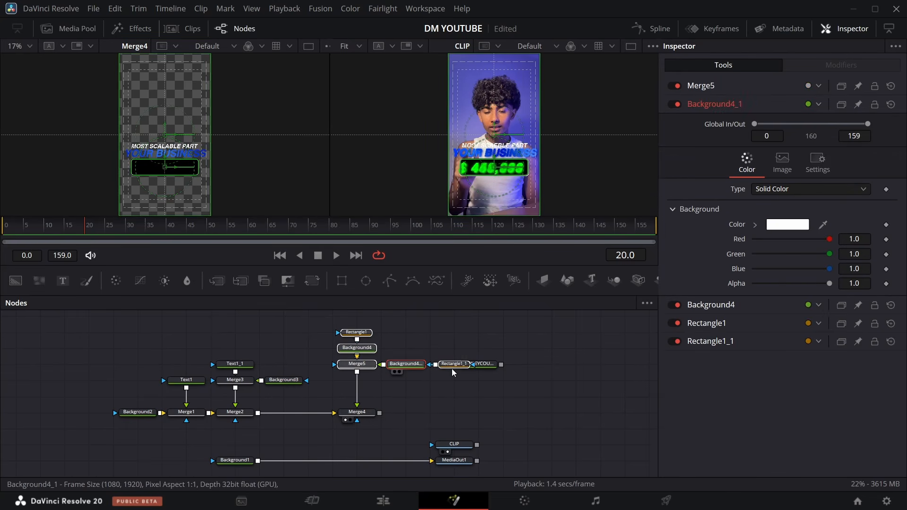
left_click_drag(472, 385, 367, 373)
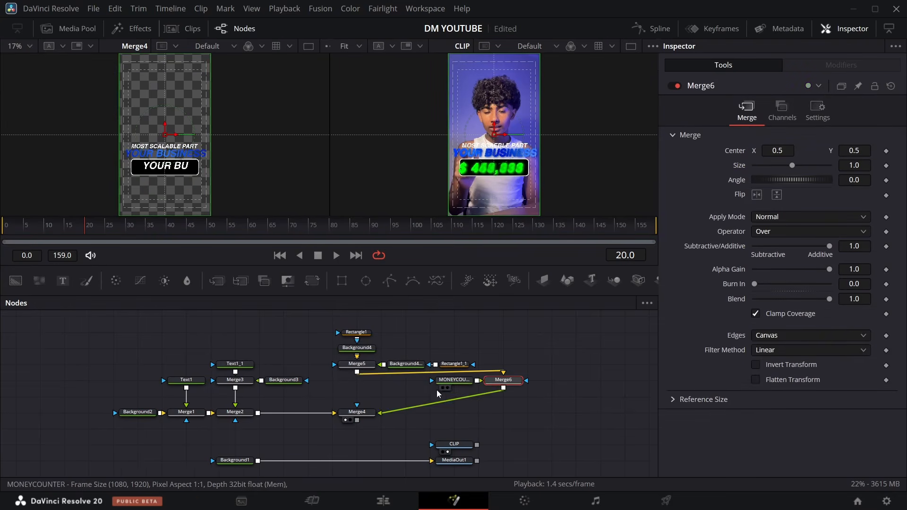
left_click_drag(501, 384, 357, 384)
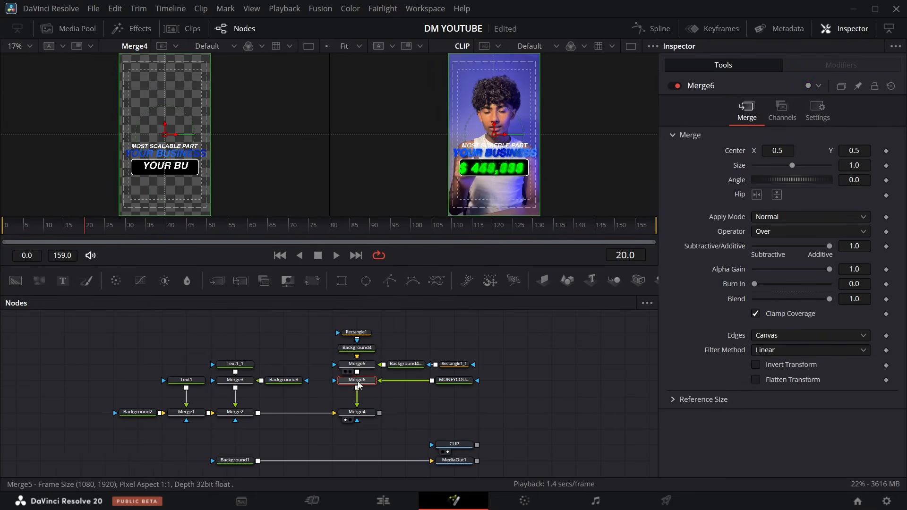
Step: Clear all of the money counter's text, then scrub the timeline to frame 24 to check the reference counter
left_click(453, 381)
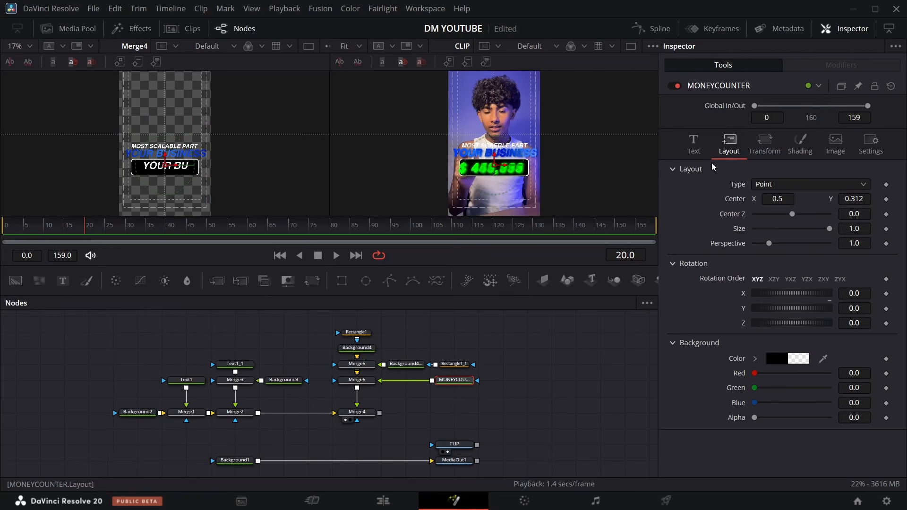
left_click(693, 141)
left_click(754, 220)
key("BackSpace")
key("BackSpace")
key("BackSpace")
key("BackSpace")
key("BackSpace")
key("BackSpace")
key("BackSpace")
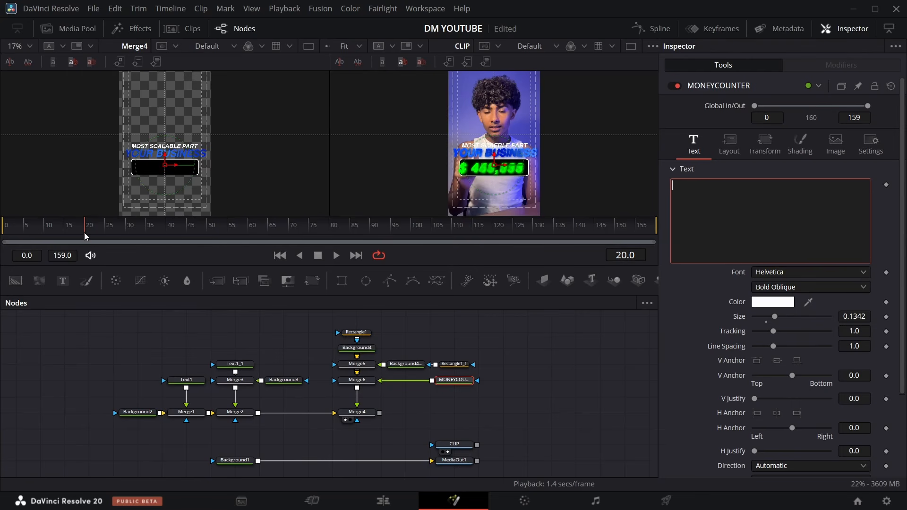
left_click_drag(84, 232, 177, 236)
left_click_drag(213, 244, 104, 289)
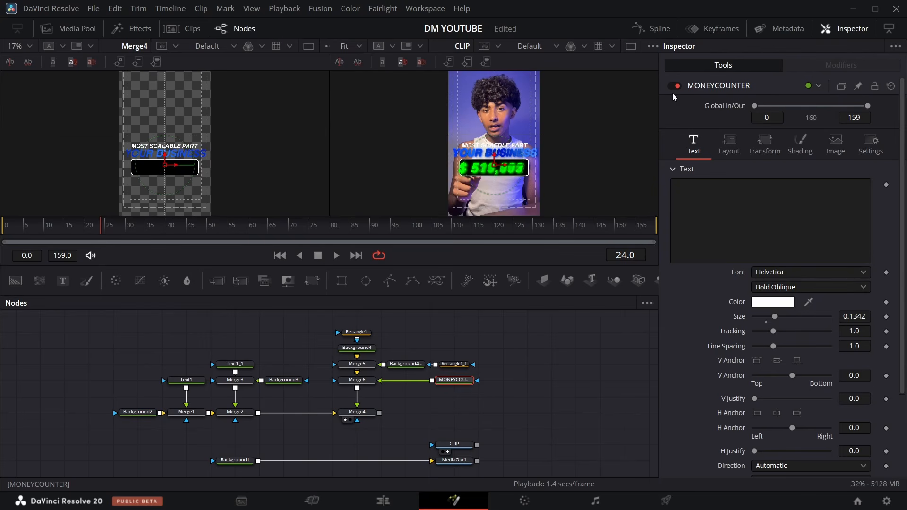
Step: Begin a custom Number control named Counter for the money counter node, placed on its Text page
right_click(762, 85)
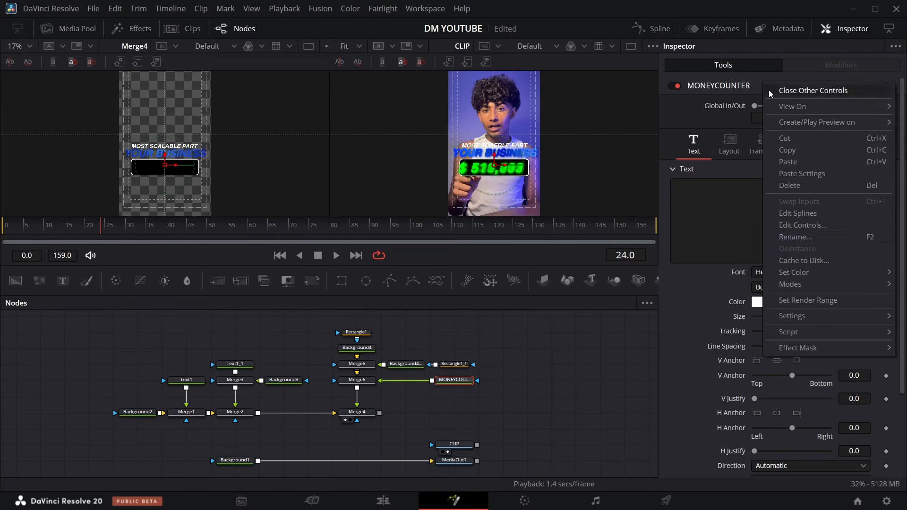
left_click(803, 225)
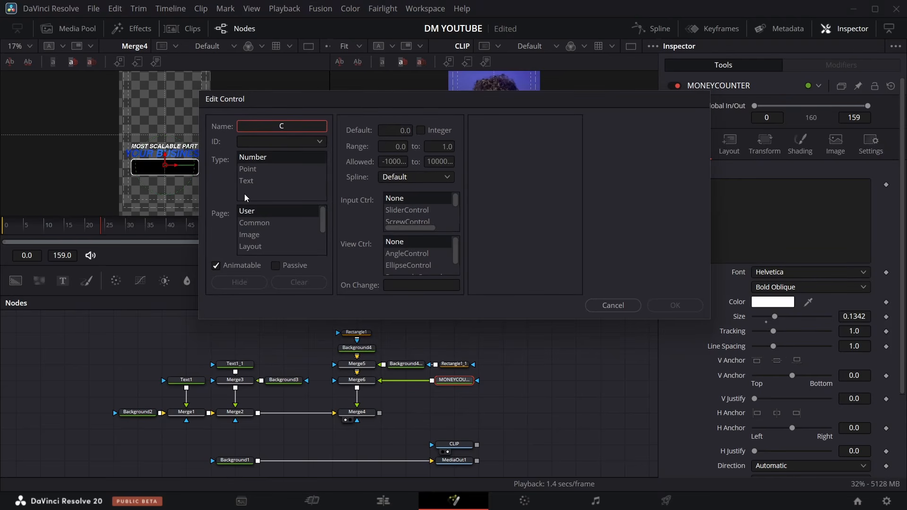
type("Counter")
scroll(259, 212, "down", 1)
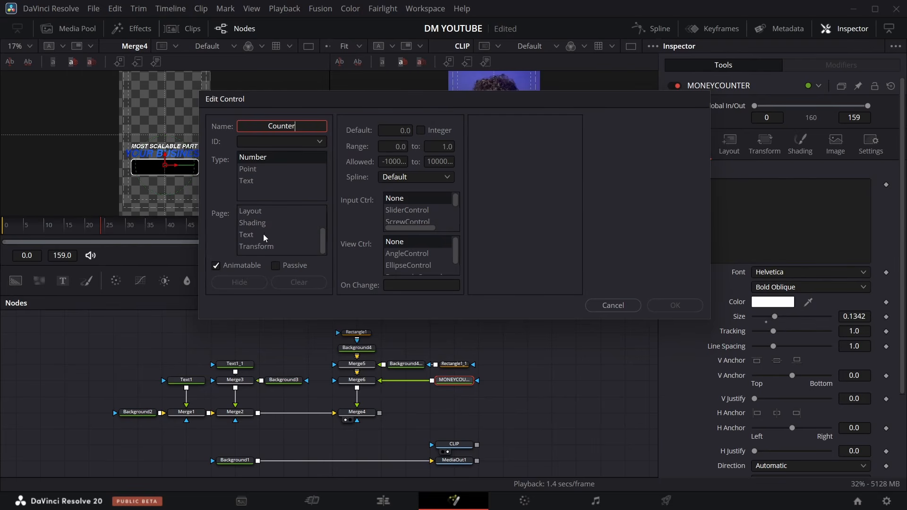
left_click(265, 236)
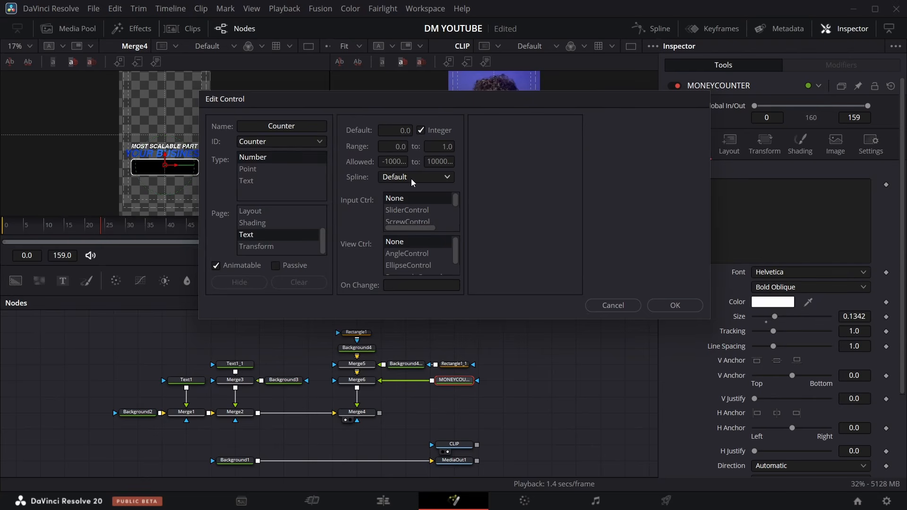
Step: Make the Counter control an integer SliderControl with a range of 0 to 1000000 and create it
left_click(403, 148)
left_click(447, 146)
type("1000000")
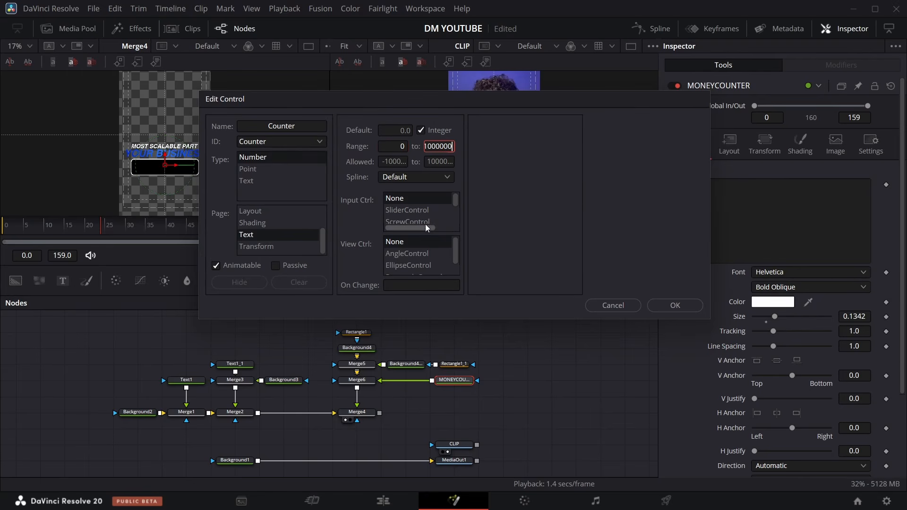
left_click(423, 211)
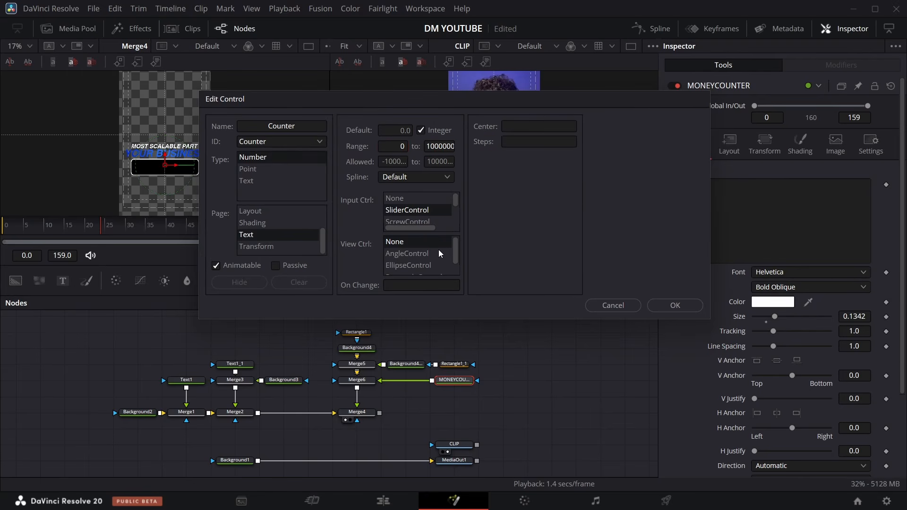
scroll(439, 253, "down", 1)
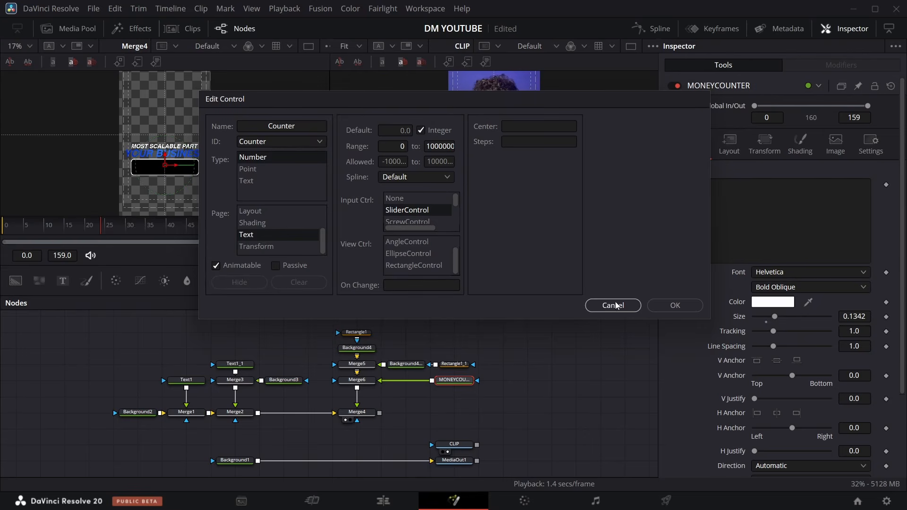
left_click(677, 305)
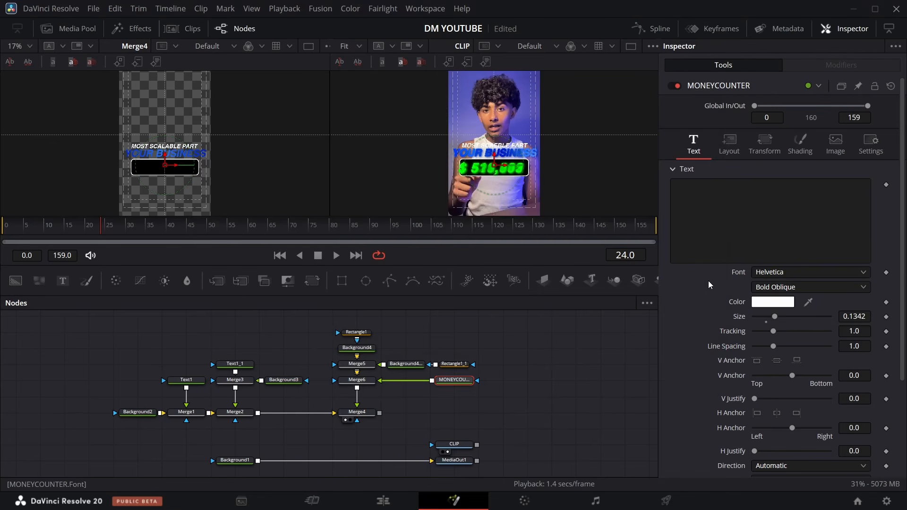
Step: Try out the new Counter slider and enable an expression on the money counter's text
scroll(765, 269, "down", 3)
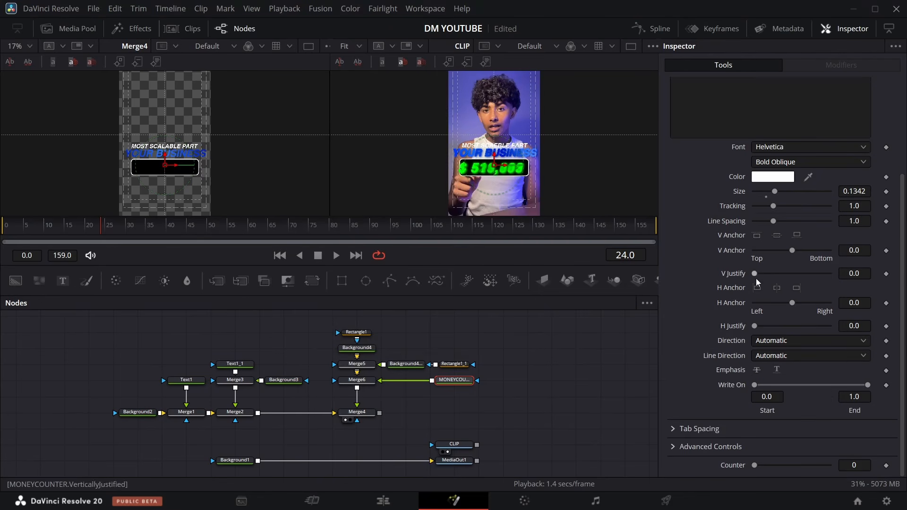
left_click_drag(755, 466, 768, 497)
scroll(756, 331, "up", 5)
right_click(689, 218)
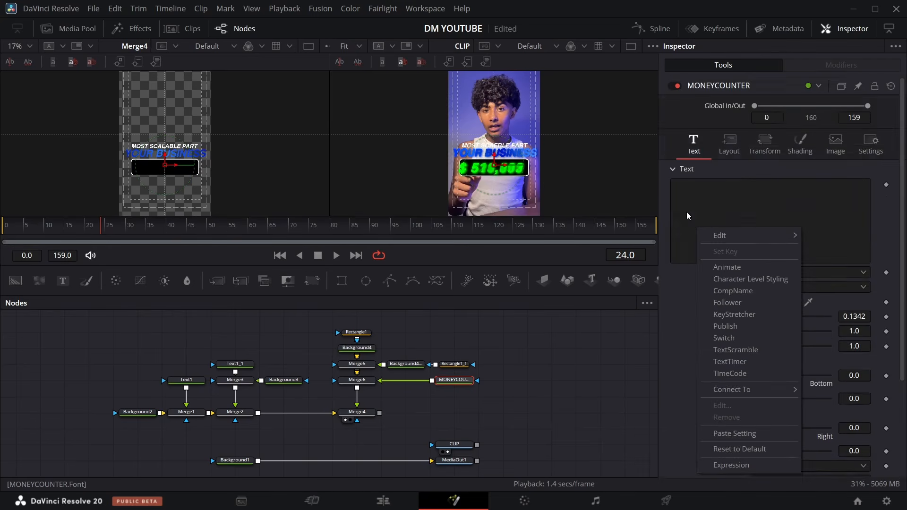
right_click(730, 220)
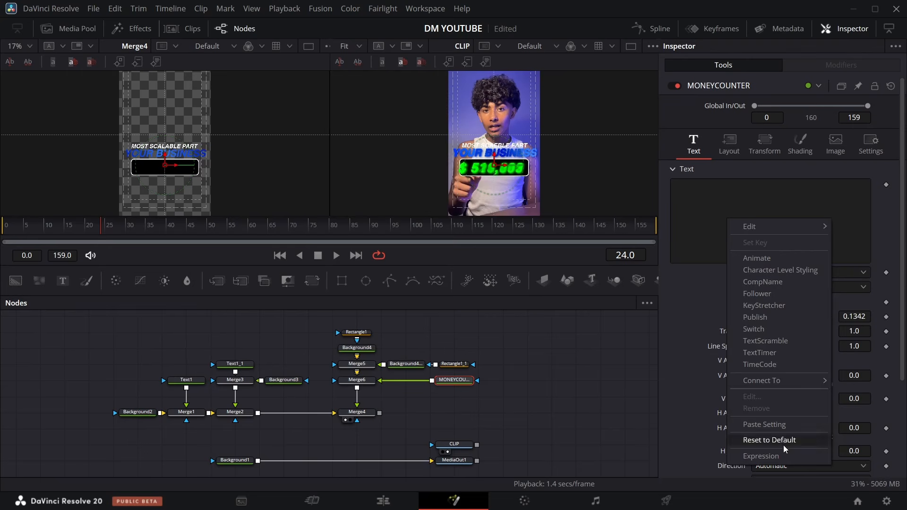
left_click(758, 456)
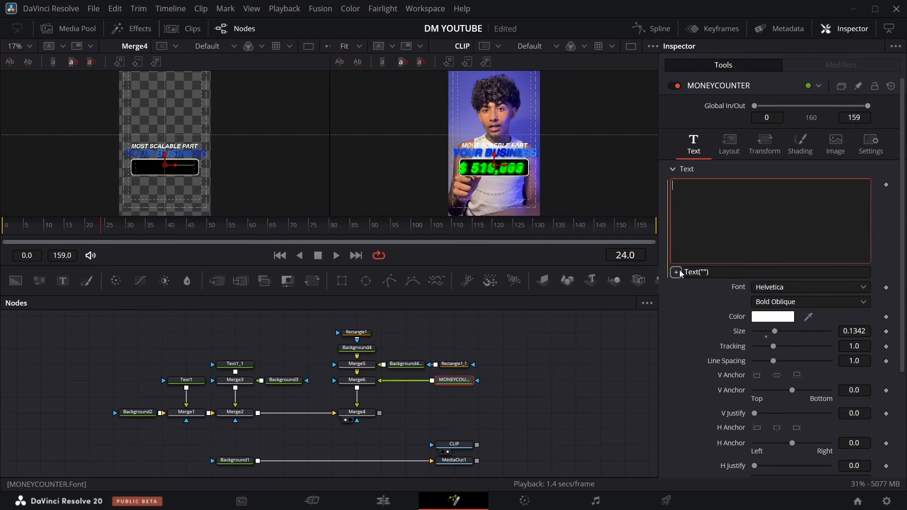
Step: Link the text expression to the Counter control and raise Counter to 1000000
scroll(678, 273, "down", 3)
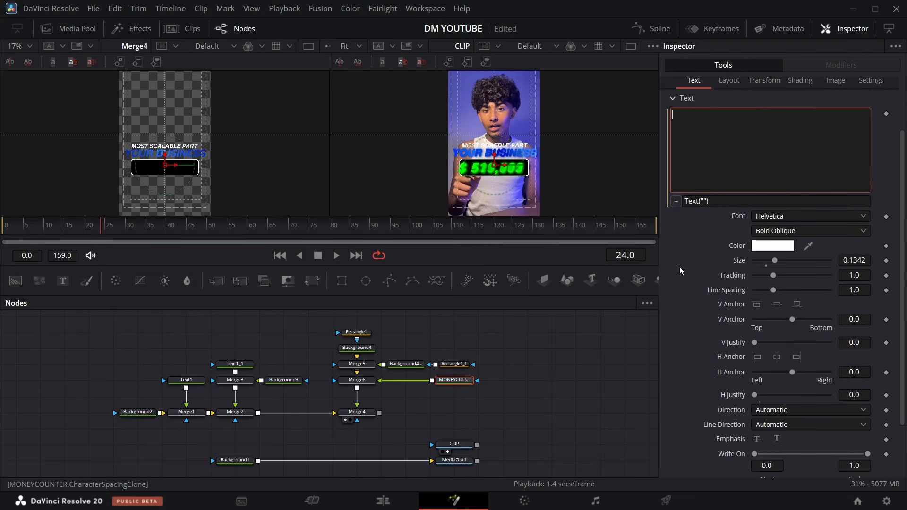
left_click_drag(676, 202, 727, 466)
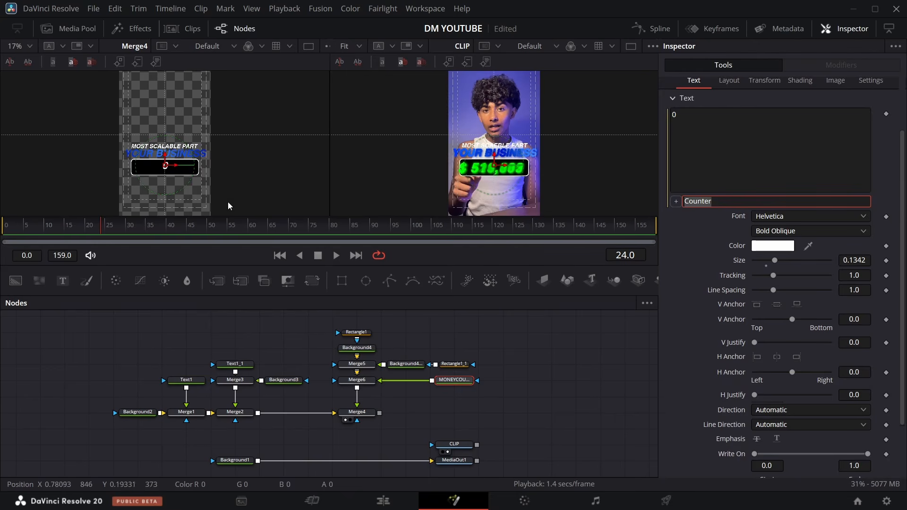
key("Return")
scroll(742, 468, "down", 2)
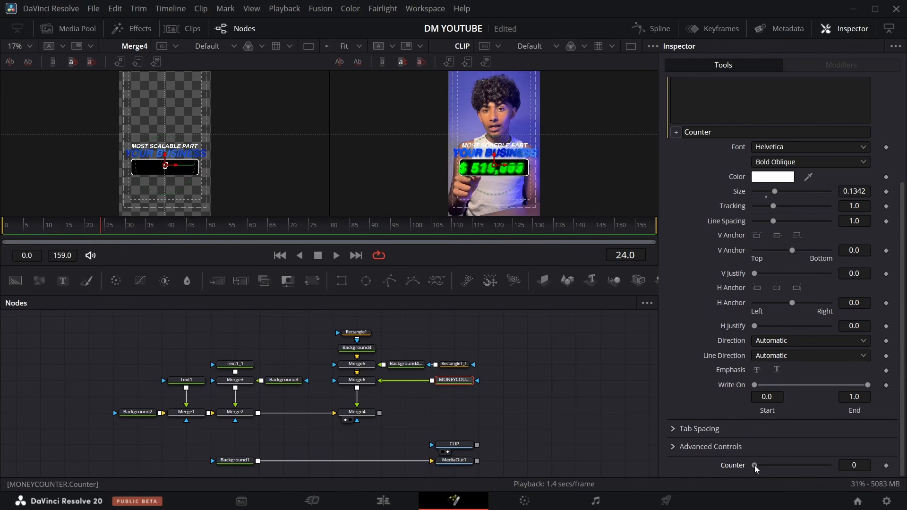
left_click_drag(754, 465, 841, 466)
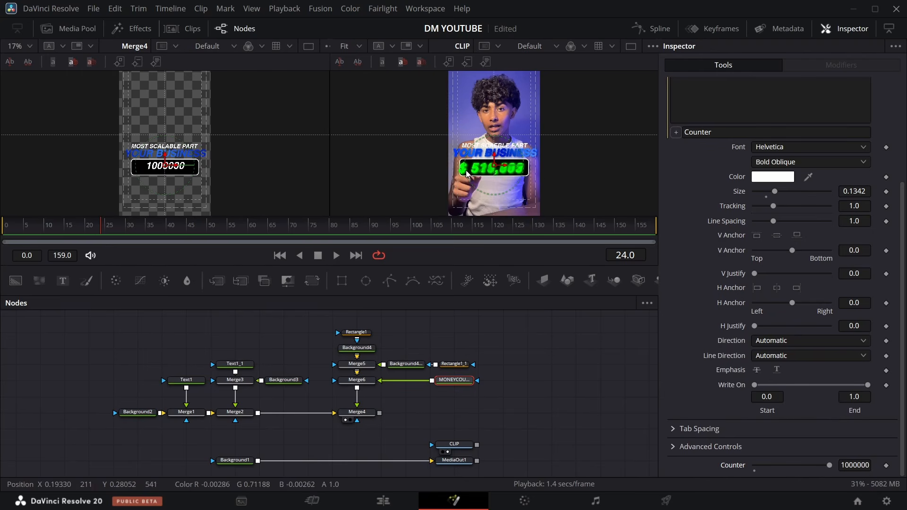
Step: Replace the money counter's text expression with the copied number-formatting script that adds a thousands separator, prefix and postfix to Counter
scroll(741, 218, "up", 3)
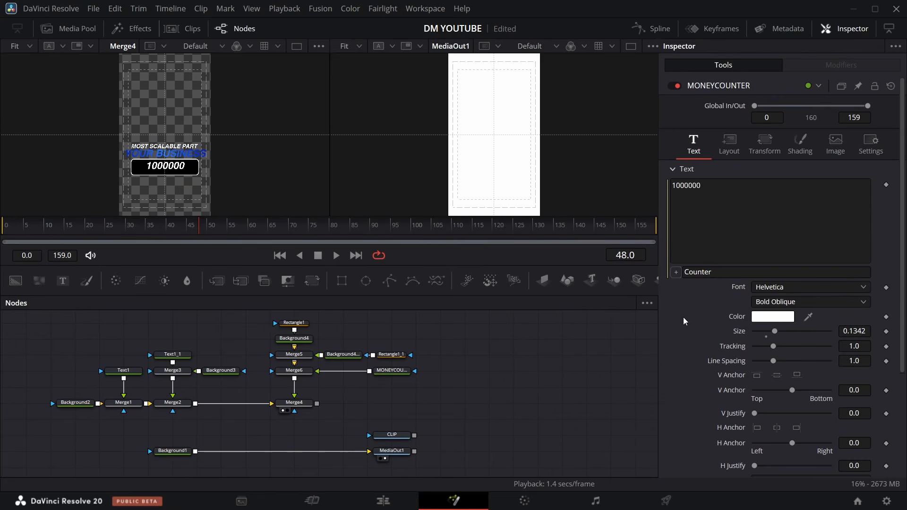
left_click(718, 274)
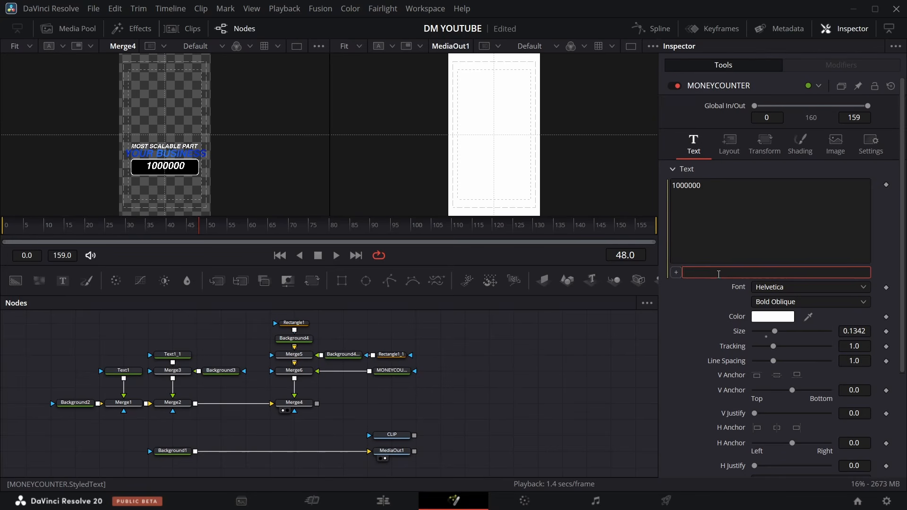
key("ctrl+v")
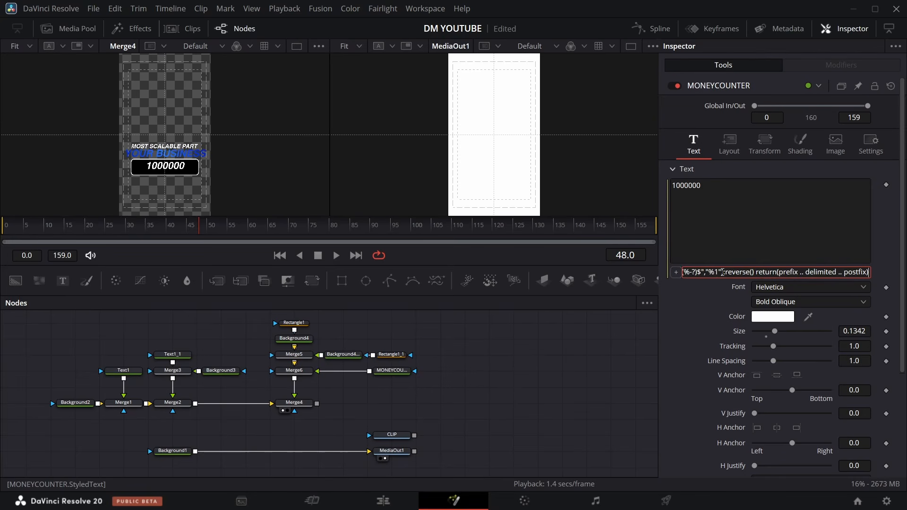
Step: Step back through the pasted expression to examine its return line, number formatting, and postfix and prefix settings
key("Left")
key("Left")
key("Left")
key("Left")
key("Left")
key("Left")
key("Left")
key("Left")
key("Left")
key("Left")
key("Left")
key("Left")
key("Left")
key("Left")
key("Left")
key("Left")
key("Left")
key("Left")
key("Left")
key("Left")
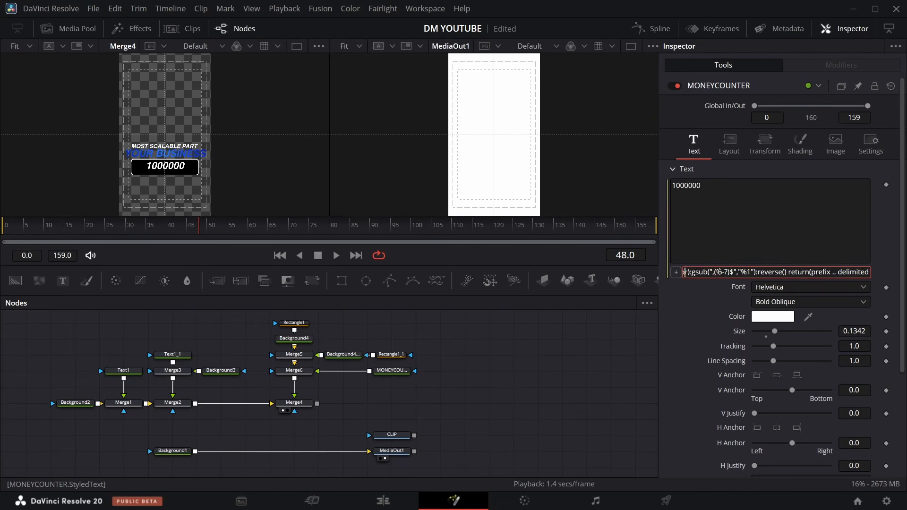
key("Left")
key("Left")
key("Left")
key("Left")
key("Left")
key("Left")
key("Left")
key("Left")
key("Left")
key("Left")
key("Left")
key("Left")
key("Left")
key("Left")
key("Left")
key("Left")
key("Left")
key("Left")
key("Left")
key("Left")
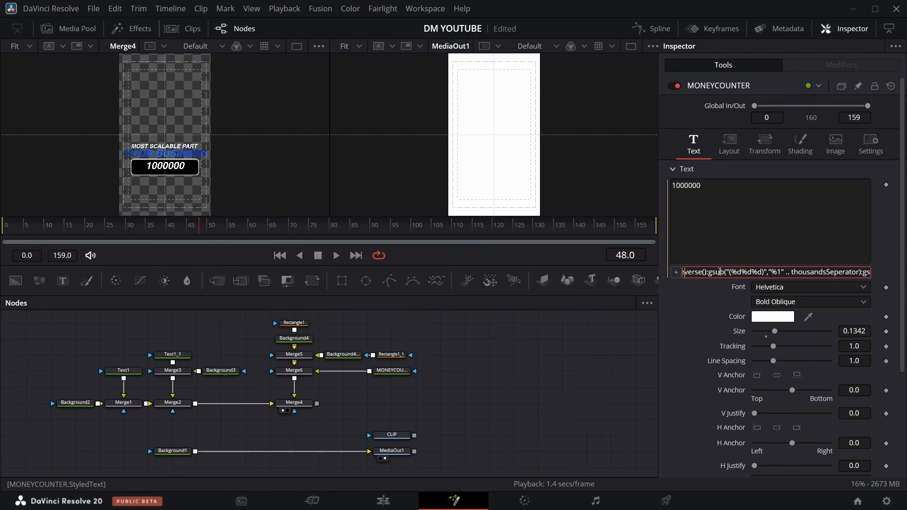
key("Left")
key("Left")
key("Left")
key("Left")
key("Left")
key("Left")
key("Left")
key("Left")
key("Left")
key("Left")
key("Left")
key("Left")
key("Left")
key("Left")
key("Left")
key("Left")
key("Left")
key("Left")
key("Left")
key("Left")
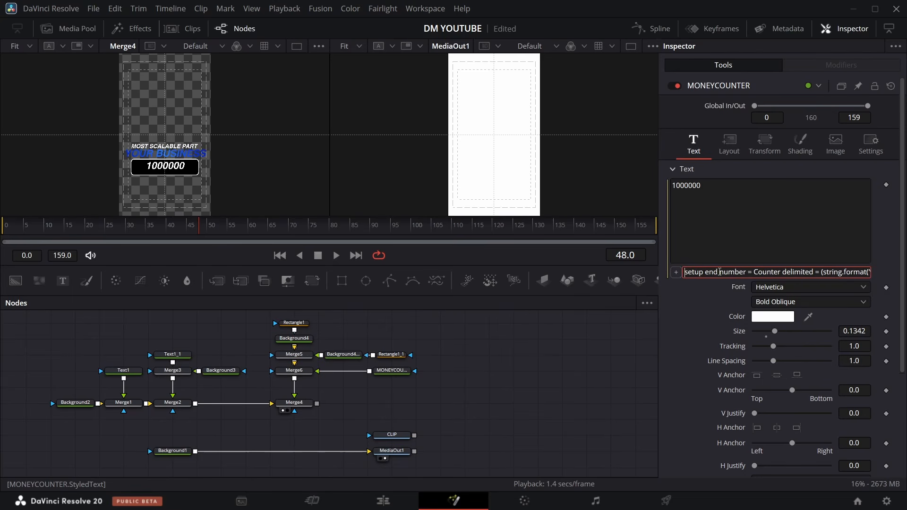
key("Left")
key("Left")
key("Left")
key("Left")
key("Left")
key("Left")
key("Left")
key("Left")
key("Left")
key("Left")
key("Left")
key("Left")
key("Left")
key("Left")
key("Left")
key("Left")
key("Left")
key("Left")
key("Left")
key("Left")
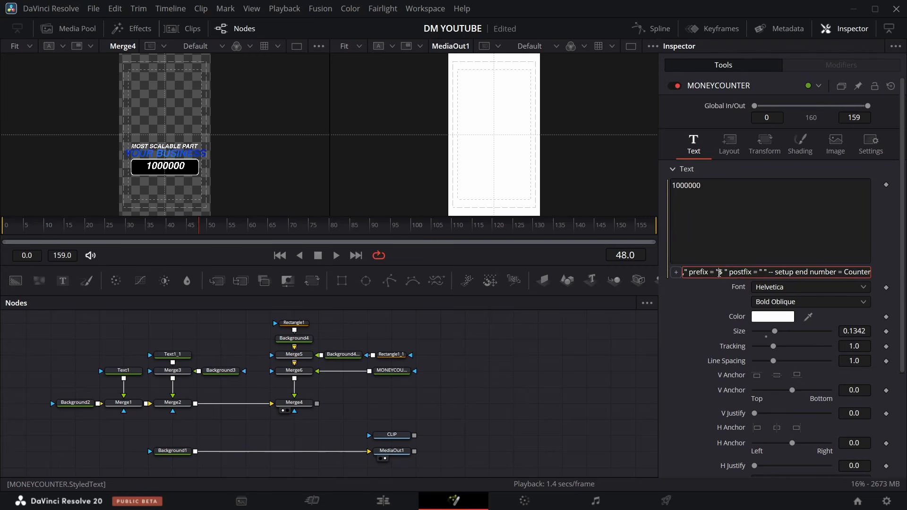
Step: Apply the money counter's number-formatting expression with the "$ " prefix and colour its text green (#00ff00)
key("Return")
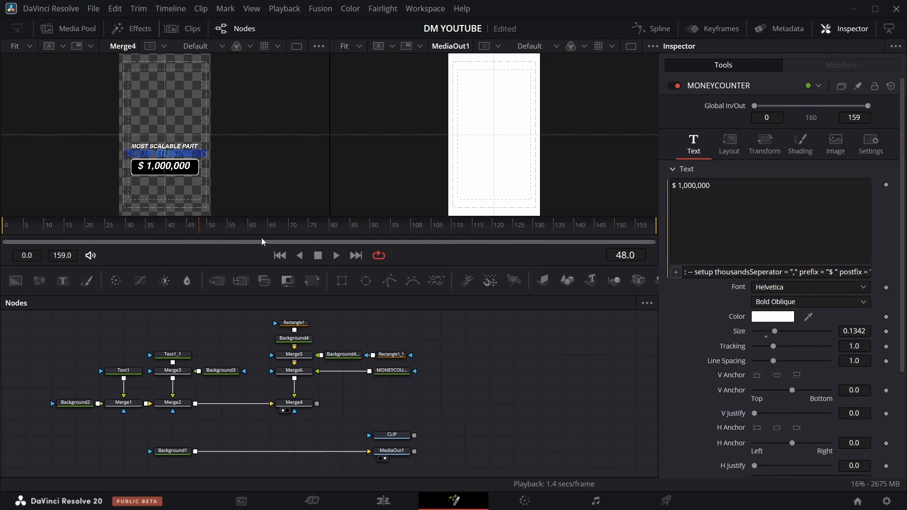
left_click(759, 319)
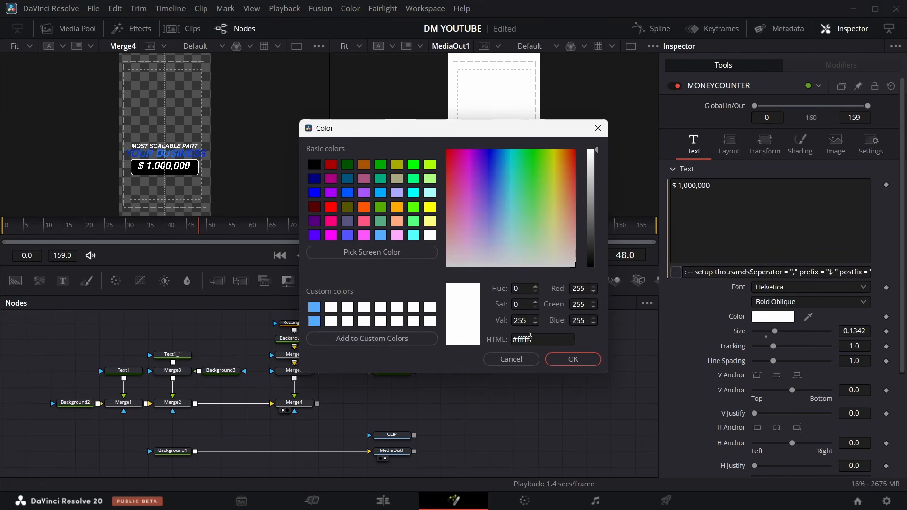
left_click(414, 164)
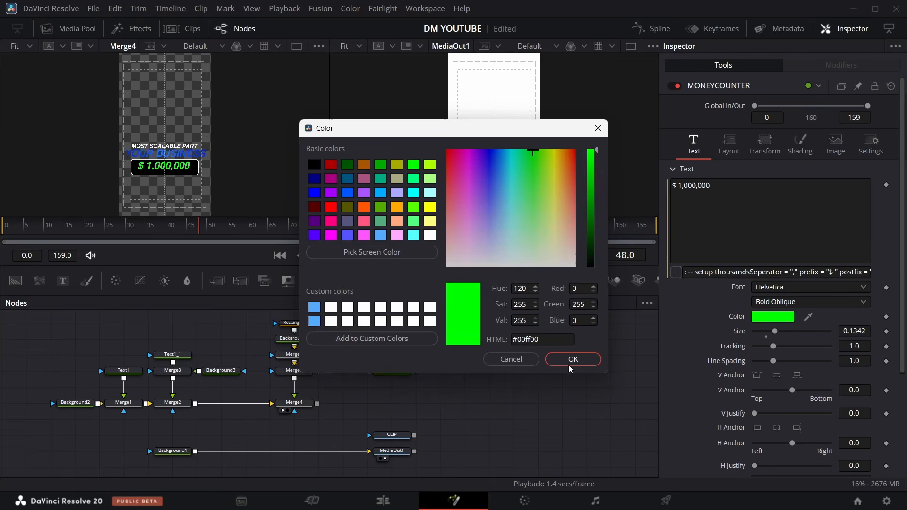
left_click(572, 360)
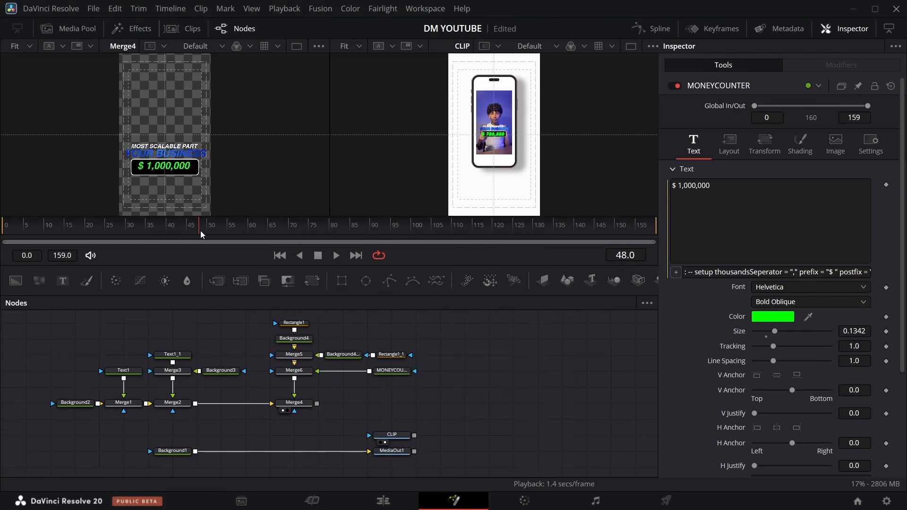
Step: Check the reference clip's opening frames and keyframe the "MOST SCALABLE PART" text's Center at frames 1 and 10
key("Home")
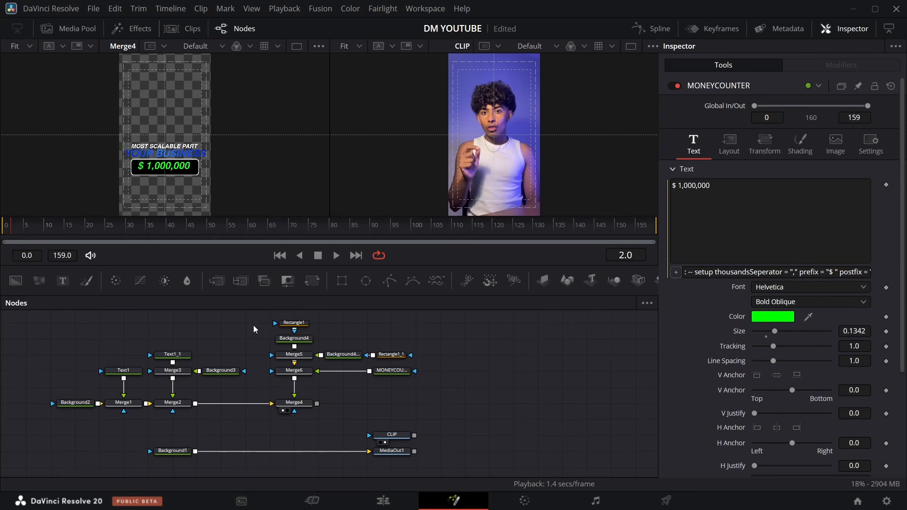
key("Left")
key("Left")
key("Right")
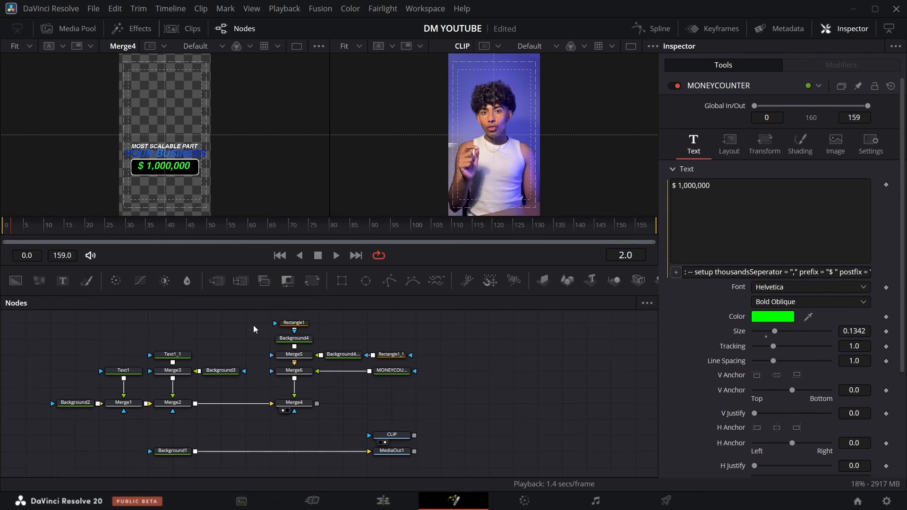
key("Left")
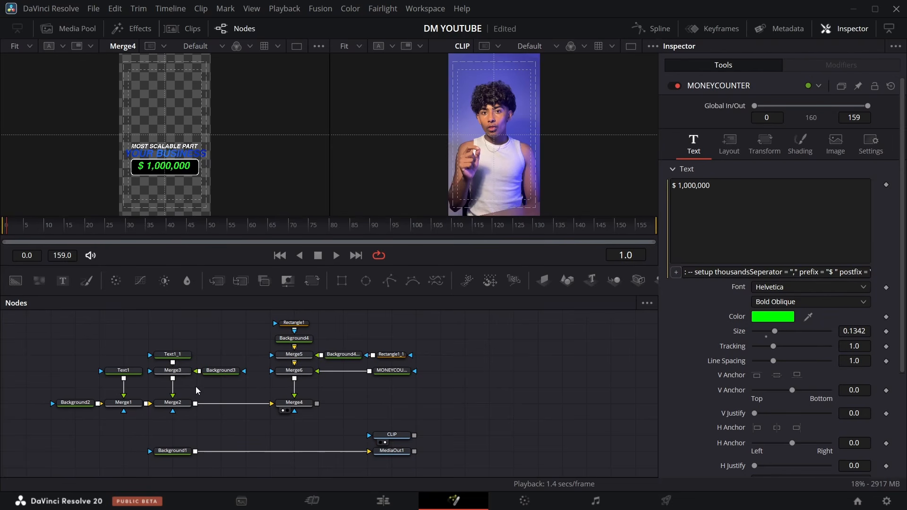
left_click(125, 371)
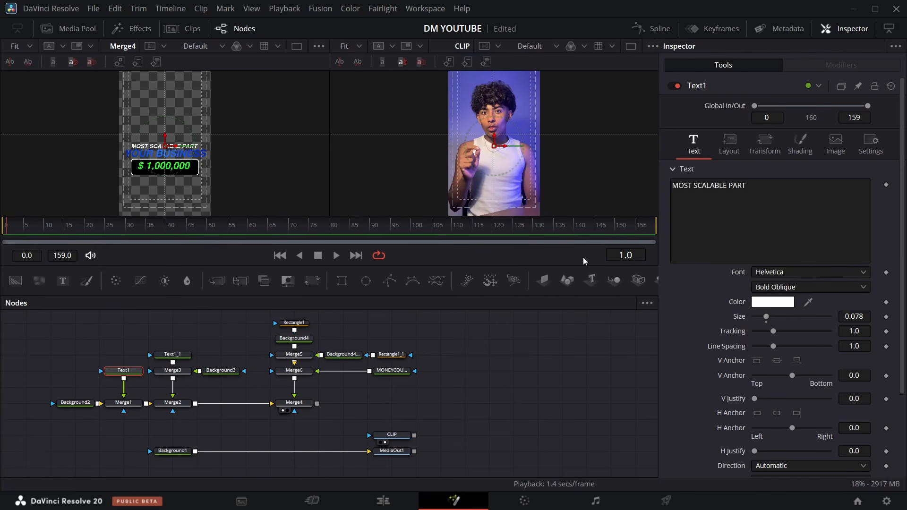
left_click(729, 143)
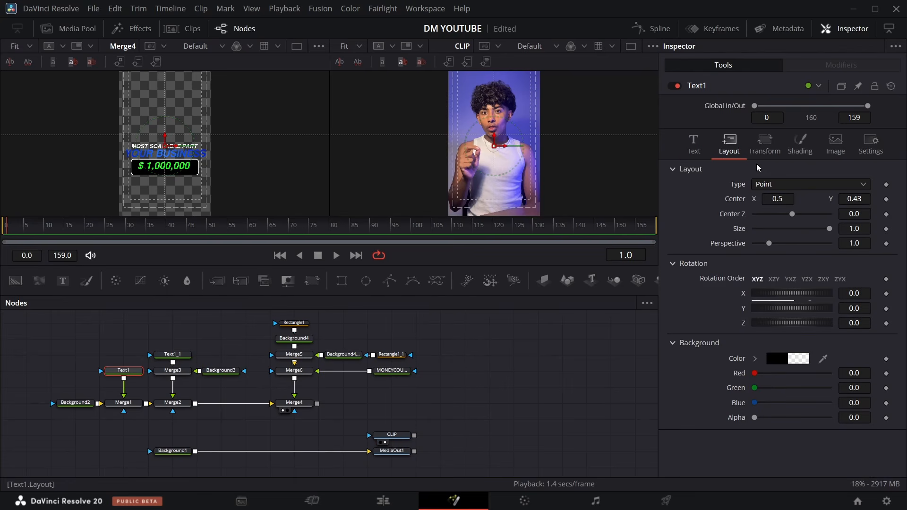
left_click(886, 199)
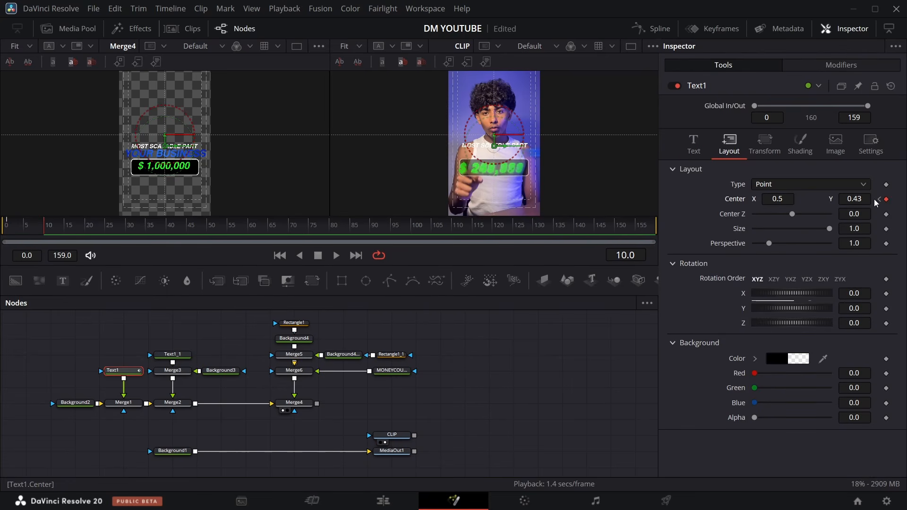
Step: Set the "MOST SCALABLE PART" text's Center X to -0.402 at the frame 1 keyframe and play back the slide-in
left_click(880, 199)
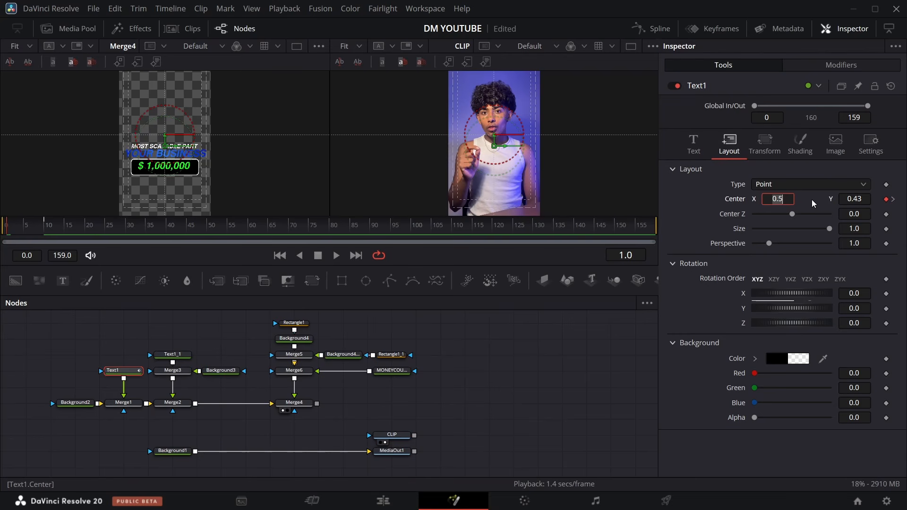
left_click(811, 200)
left_click_drag(778, 199, 724, 198)
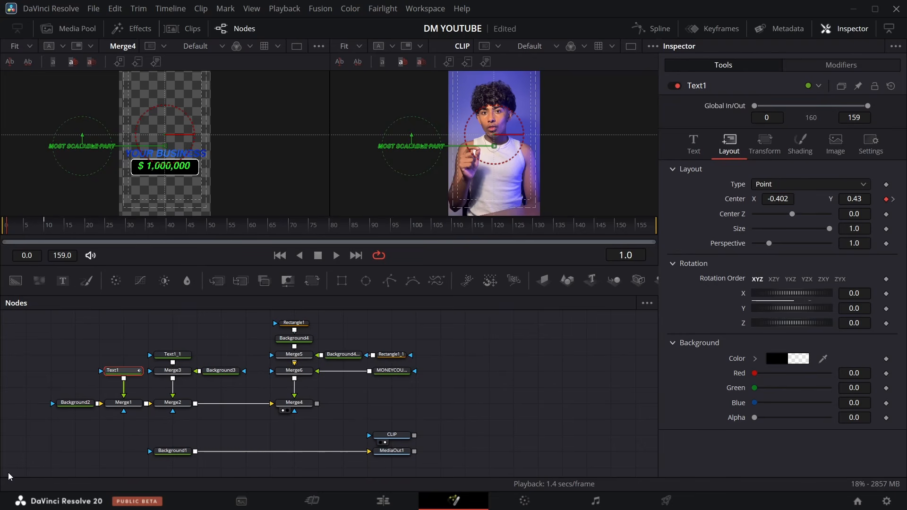
key("space")
key("space")
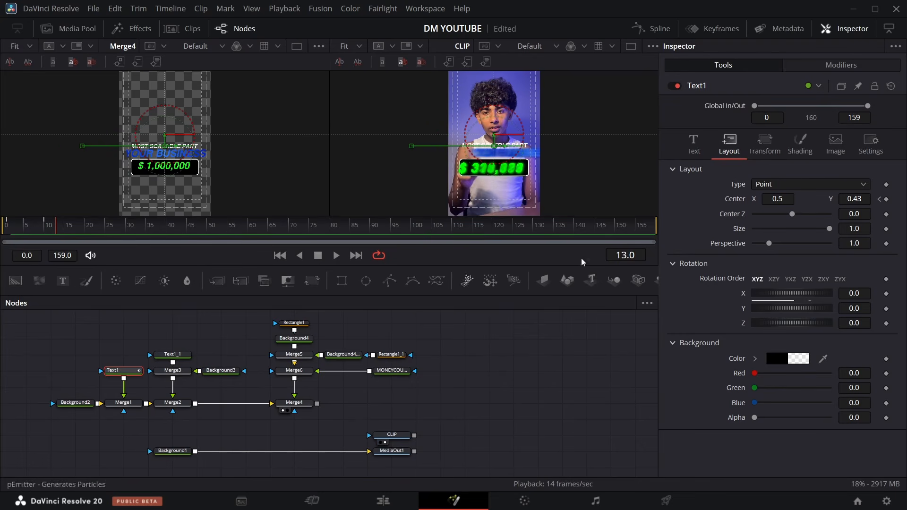
Step: Keyframe the "YOUR BUSINESS" text's Center at frames 9 and 17, with Center X set to 1.445 at frame 9
left_click(181, 359)
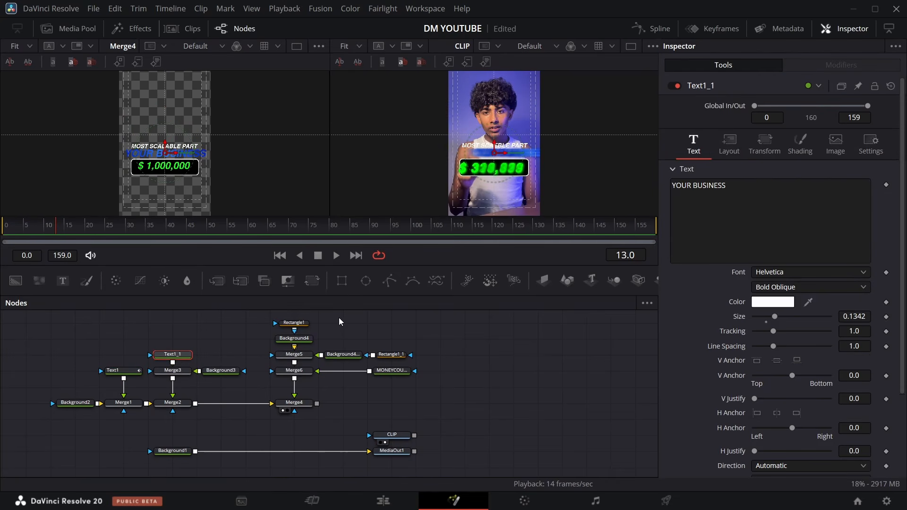
key("Left")
key("Left")
key("Left")
key("Left")
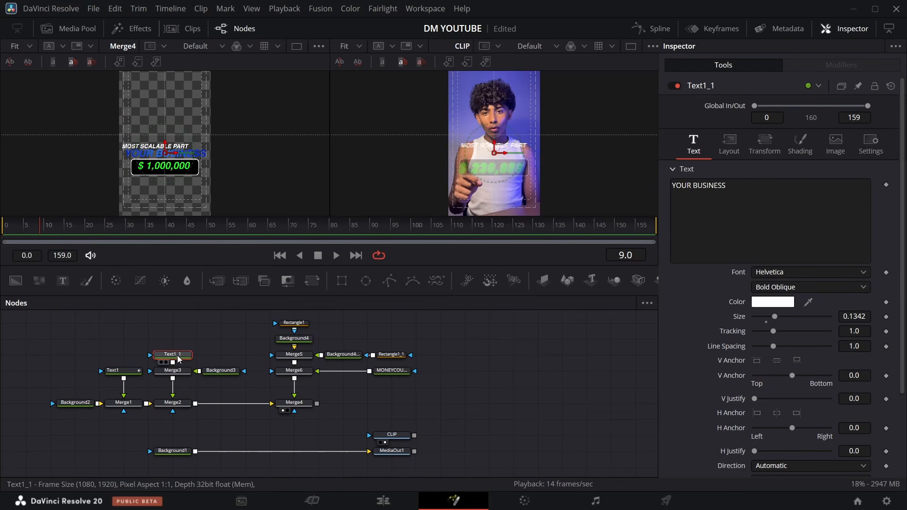
left_click(741, 146)
left_click(886, 199)
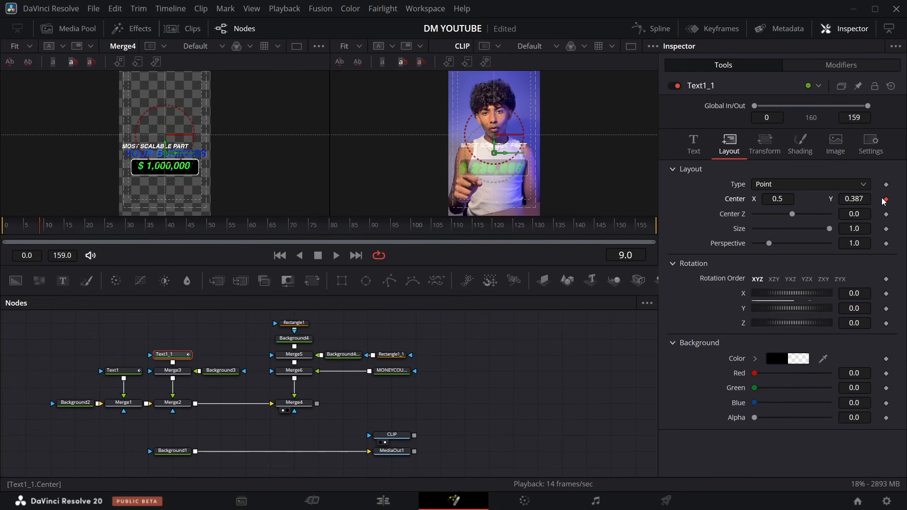
key("space")
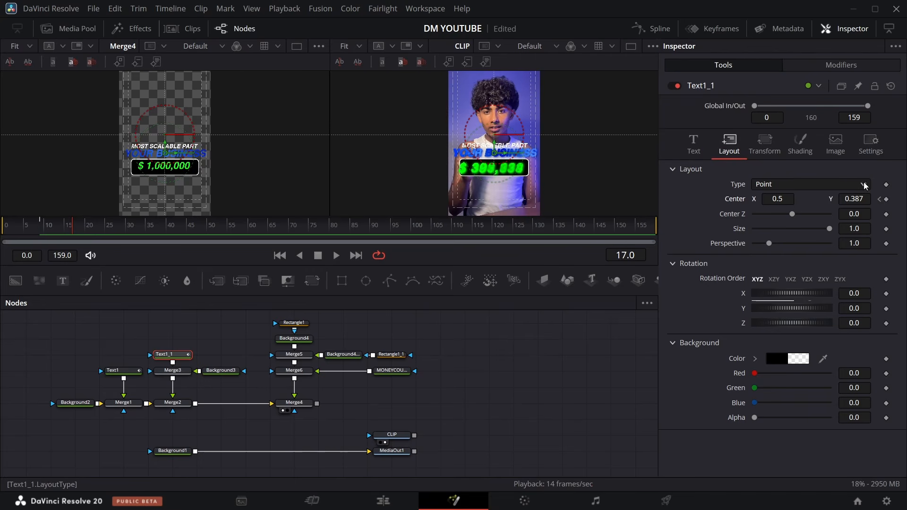
left_click(886, 200)
left_click(879, 200)
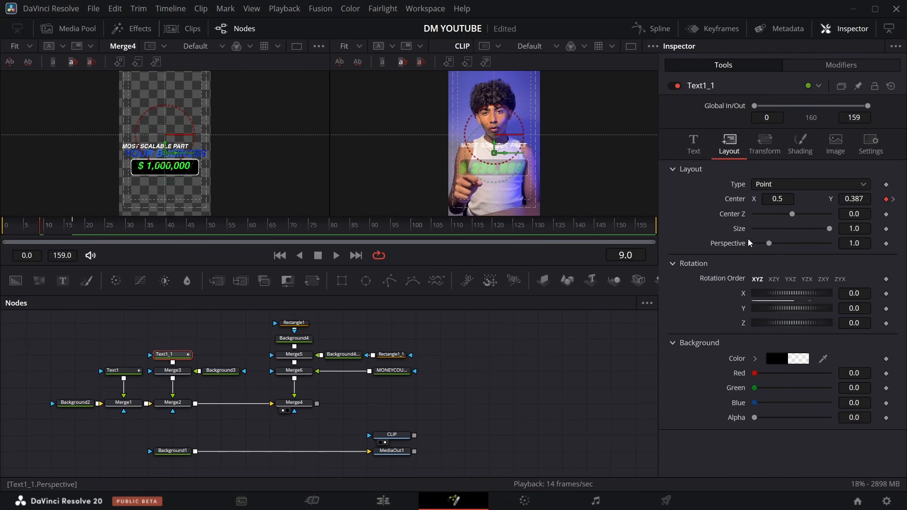
left_click_drag(771, 203, 852, 203)
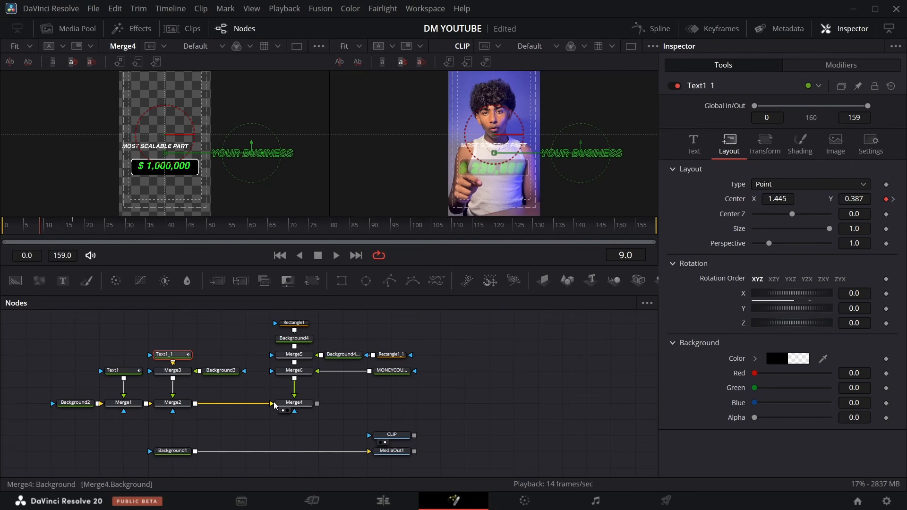
Step: Keyframe Merge4's Blend from 0.0 at frame 8 to 1.0 at frame 12 and play back the fade-in
left_click(303, 409)
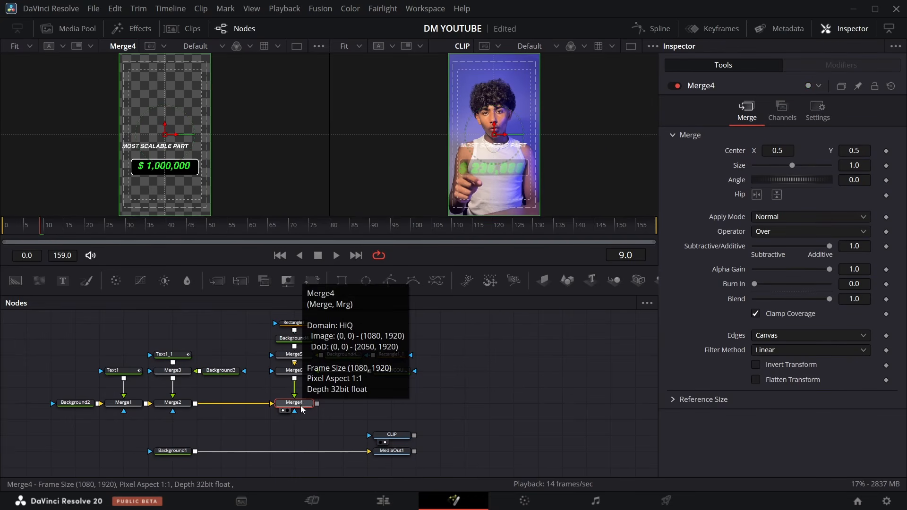
key("Left")
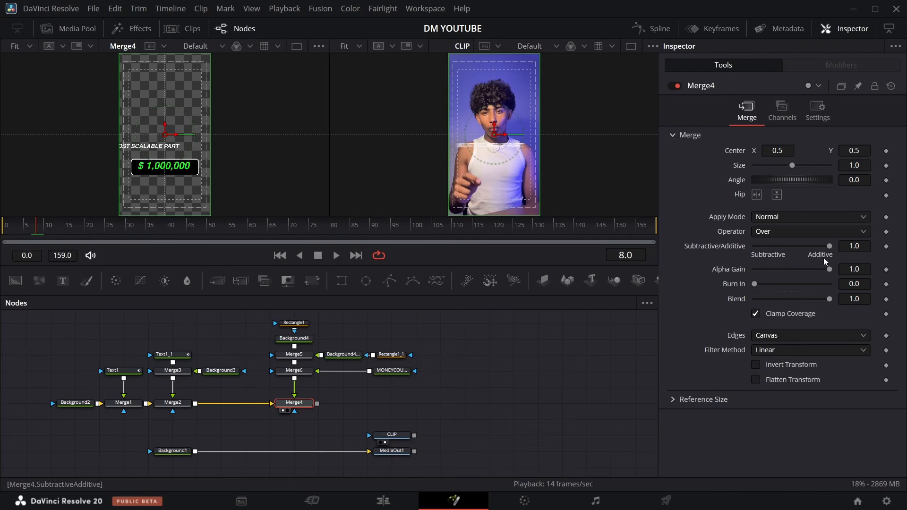
left_click(886, 300)
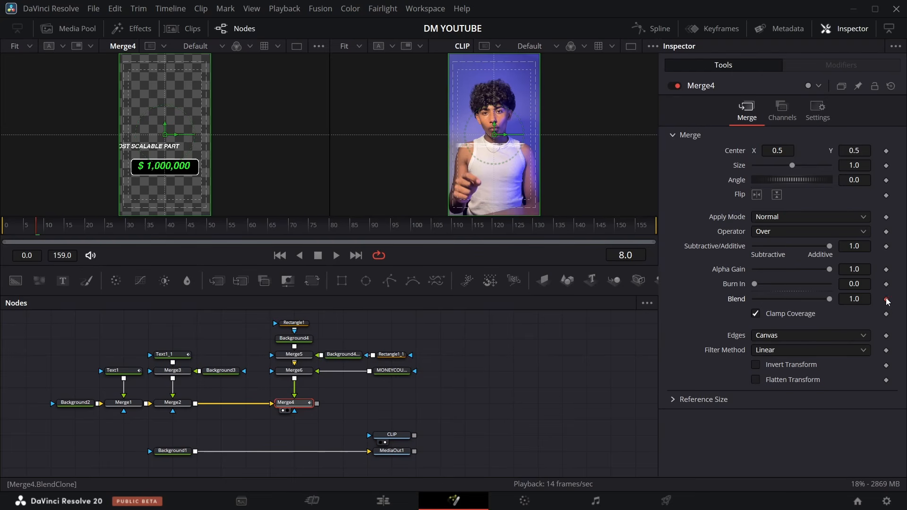
key("space")
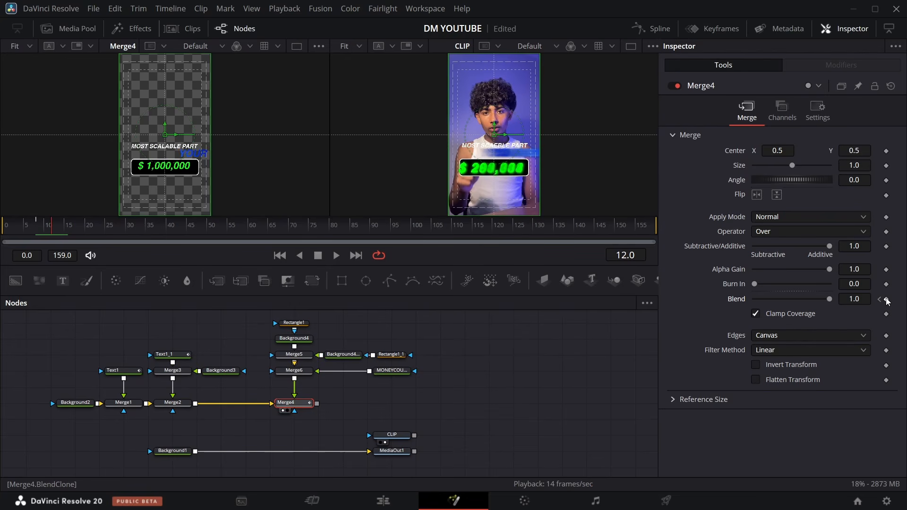
left_click(886, 300)
left_click(879, 299)
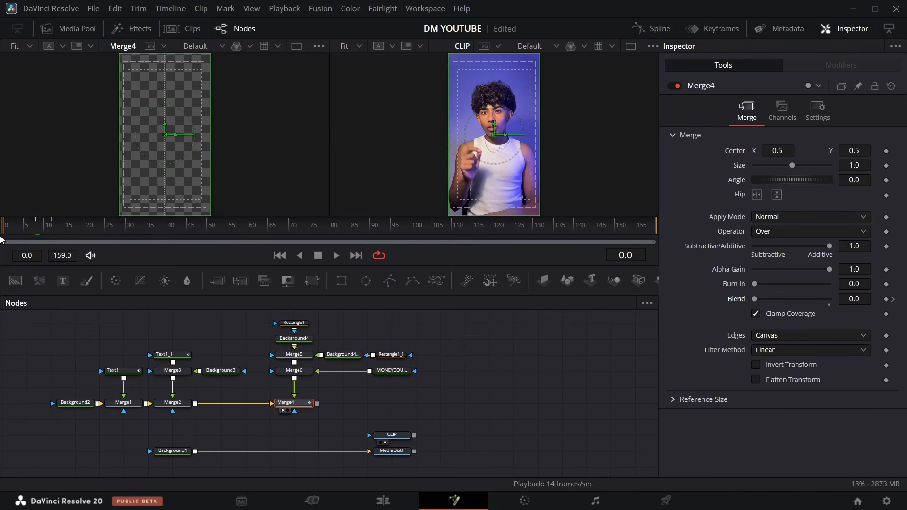
key("space")
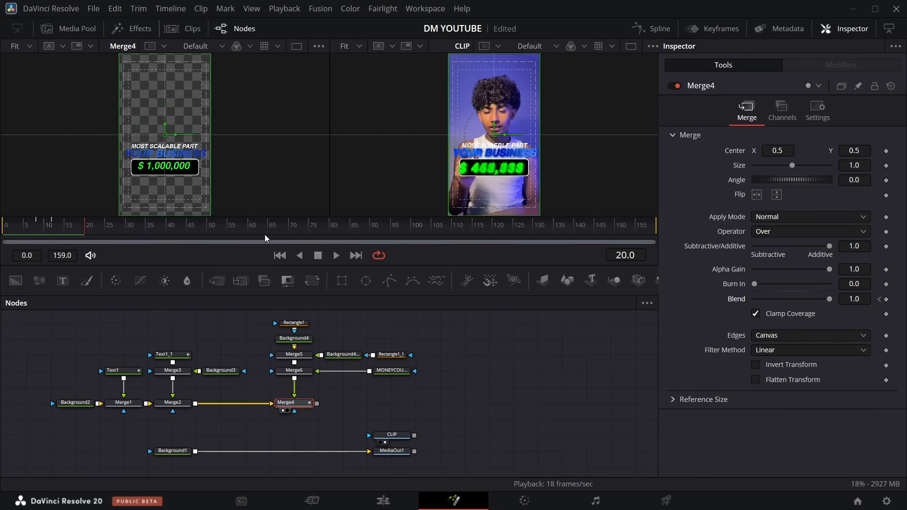
Step: Select Text1, Text1_1 and Background3 together with Merge4 and show only the selected tools in the Spline editor
left_click(119, 374, "ctrl")
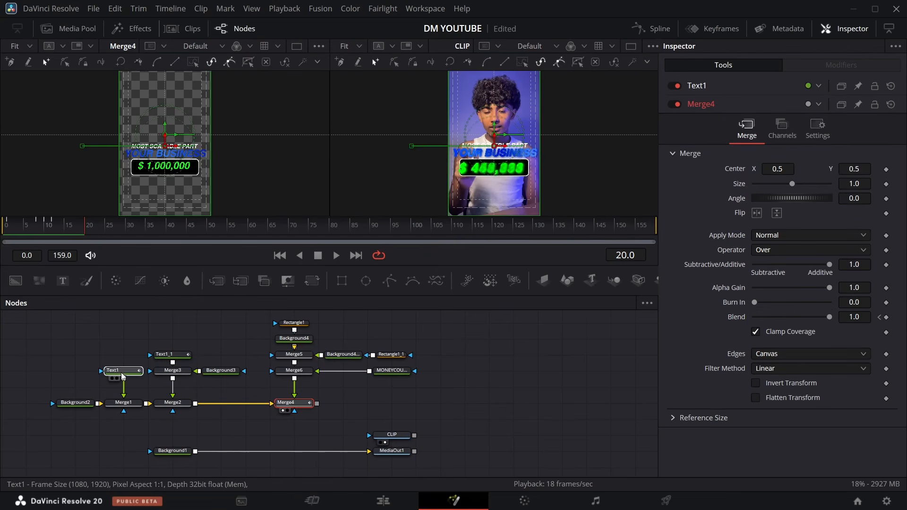
left_click(168, 355, "ctrl")
left_click(225, 371, "ctrl")
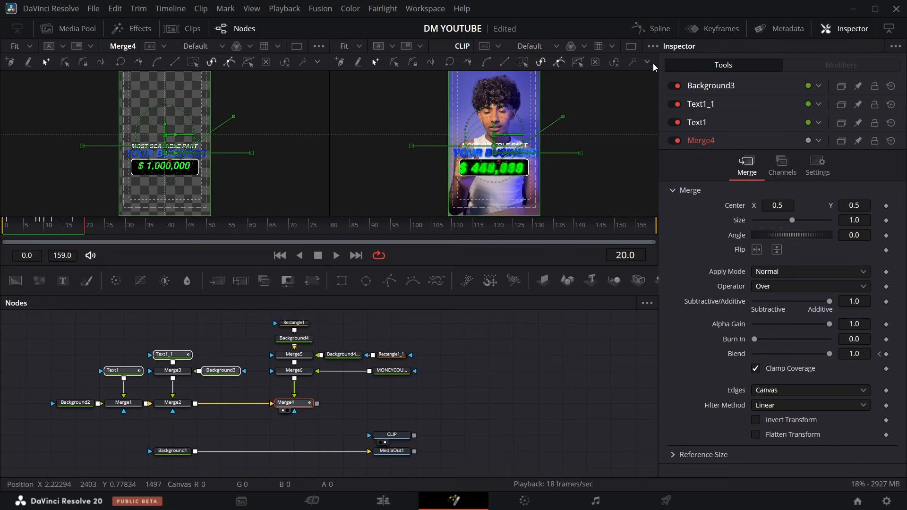
left_click(644, 28)
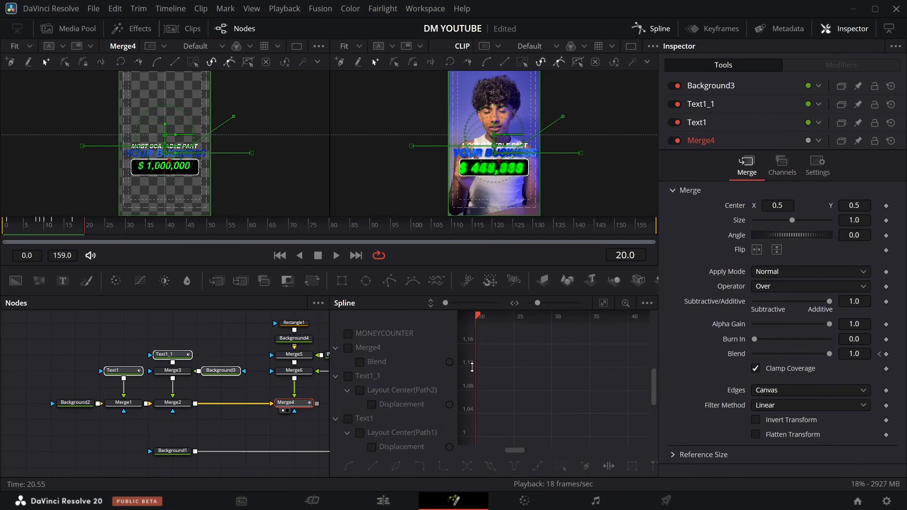
left_click(647, 303)
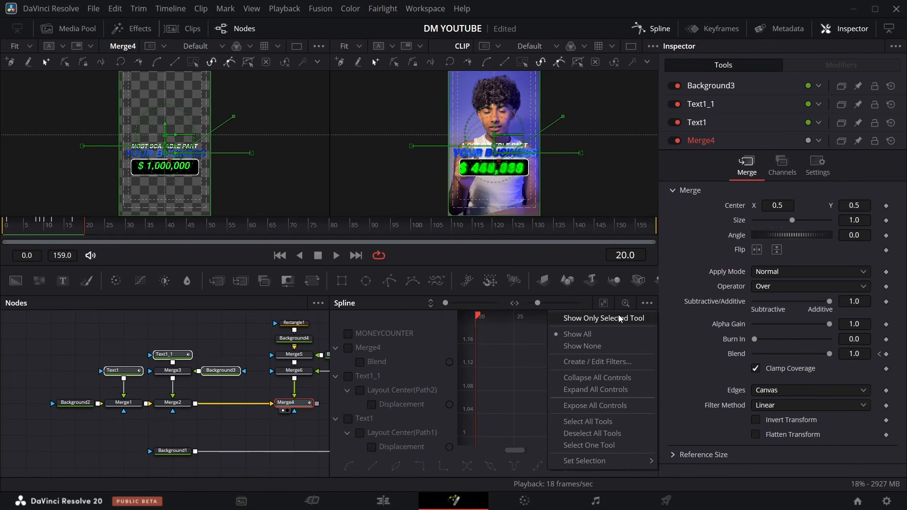
left_click(567, 320)
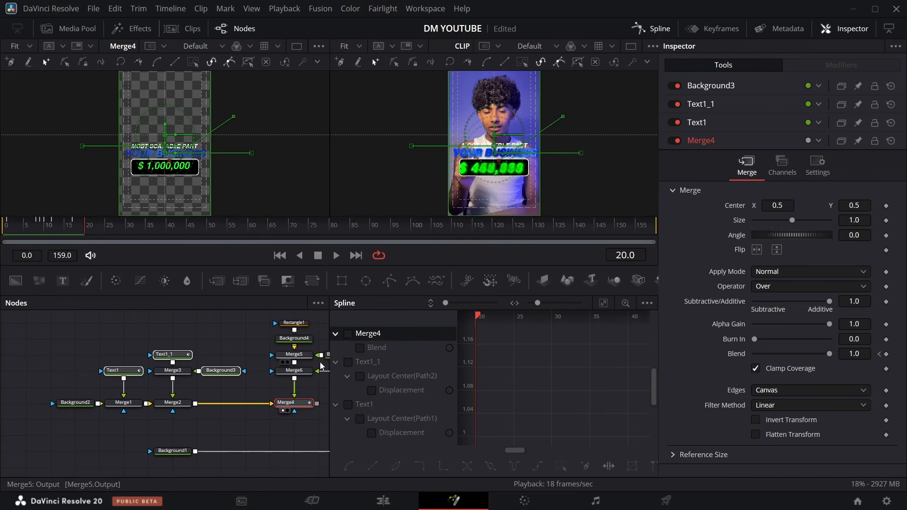
left_click(646, 303)
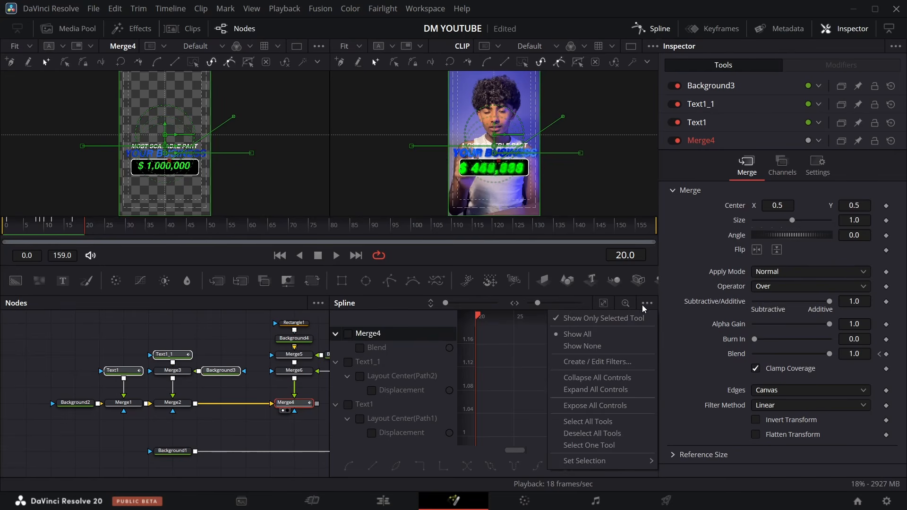
left_click(528, 338)
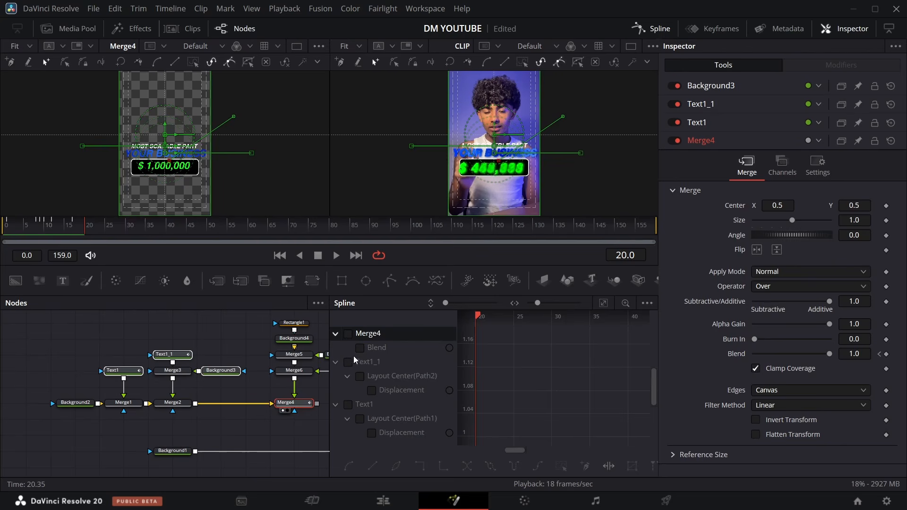
Step: Display the Text1_1 and Text1 displacement curves in the Spline editor and fit them to view
left_click_drag(349, 361, 349, 405)
left_click(220, 370)
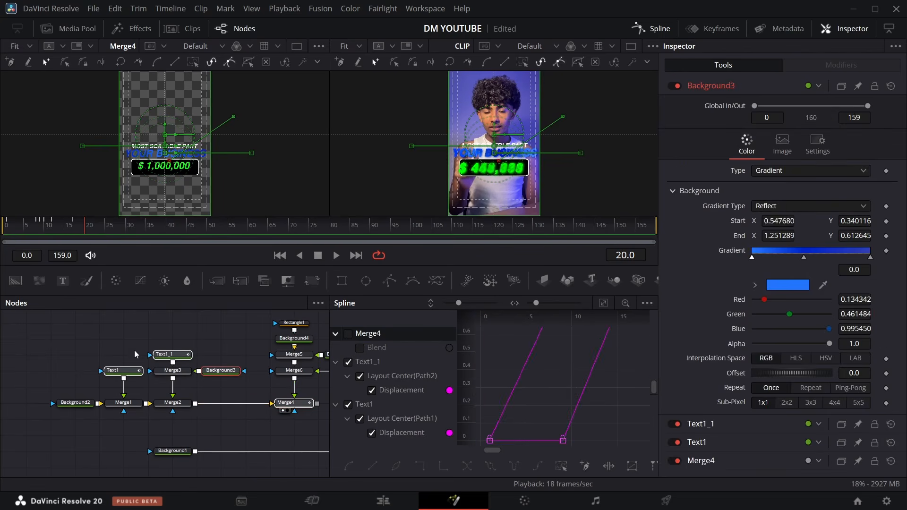
left_click(604, 304)
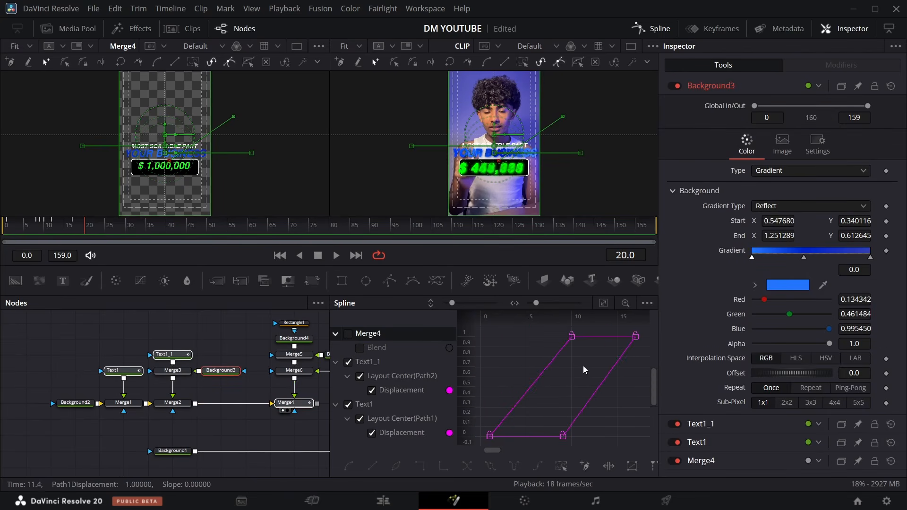
Step: Apply Out Cubic easing to all points of the Text1 and Text1_1 displacement curves and close the Spline editor
left_click(562, 466)
right_click(557, 403)
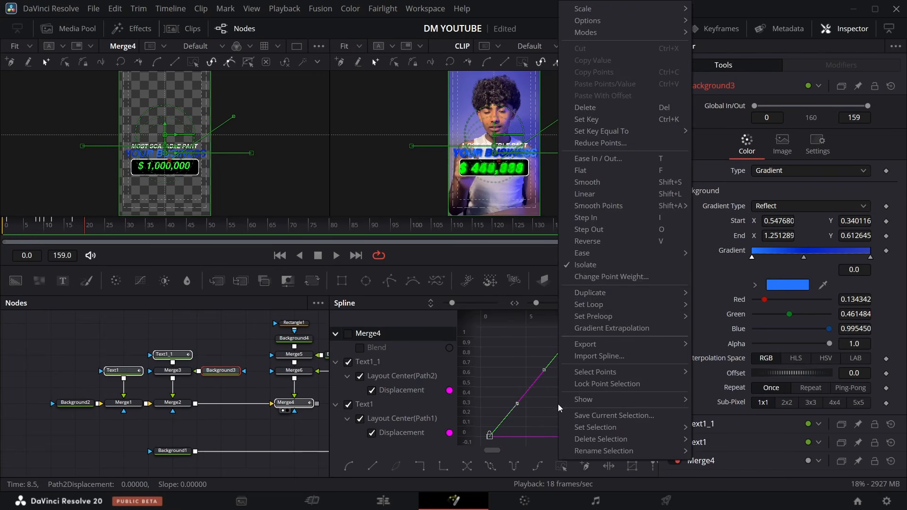
mouse_move(628, 257)
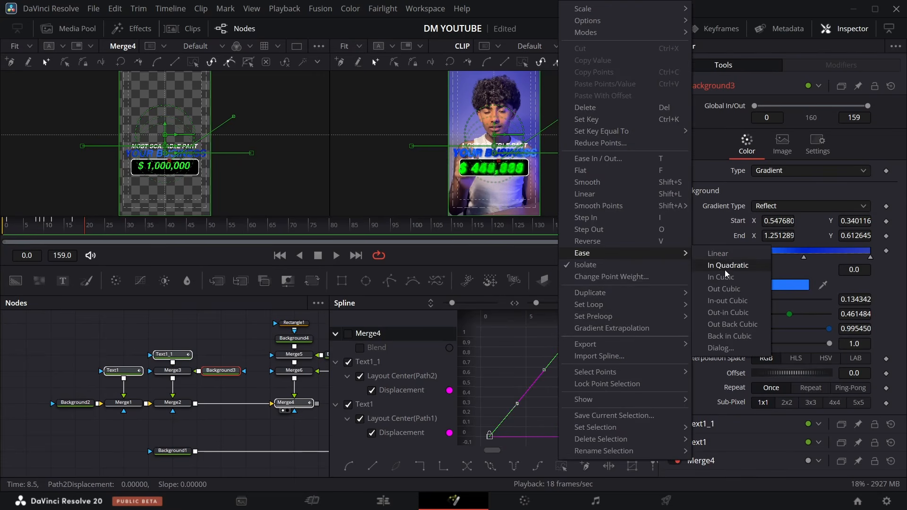
left_click(726, 288)
left_click(607, 384)
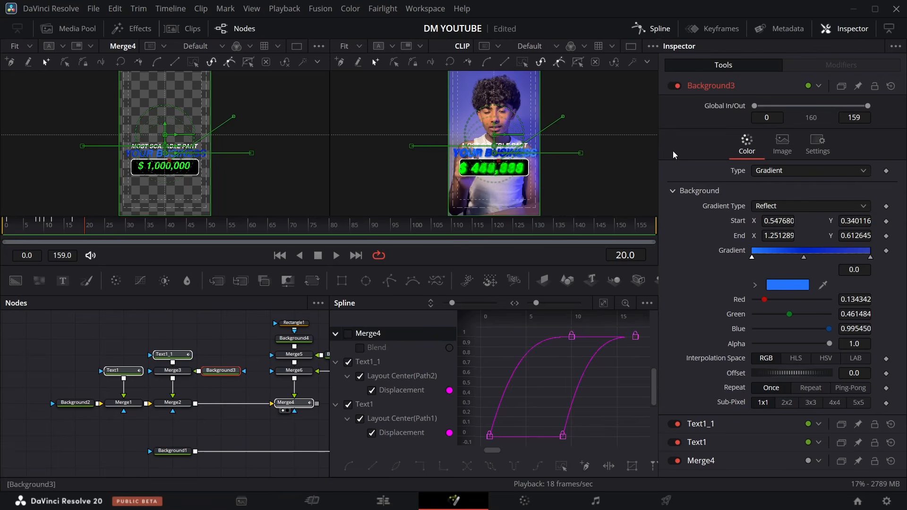
left_click(659, 29)
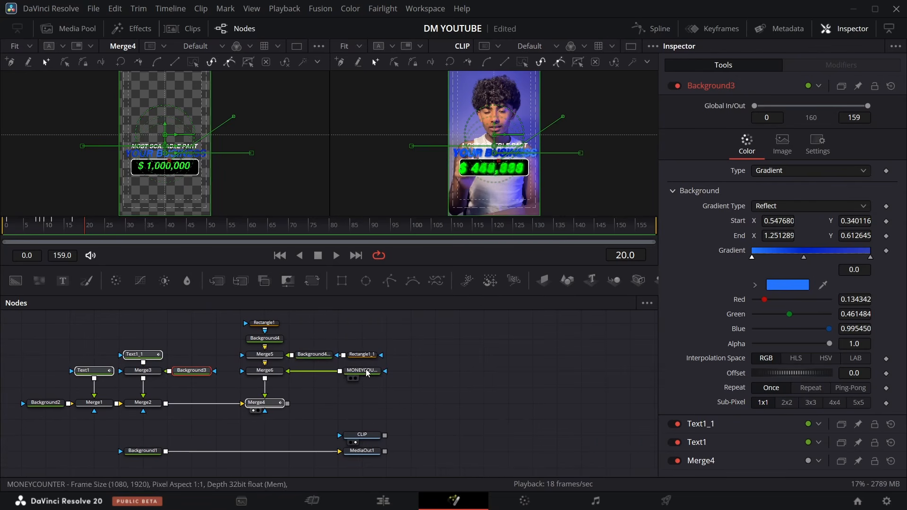
Step: Keyframe MONEYCOUNTER's Counter from 0 at frame 0 to 1000000 at frame 90 and play back the count-up
left_click(365, 370)
left_click_drag(82, 234, 4, 234)
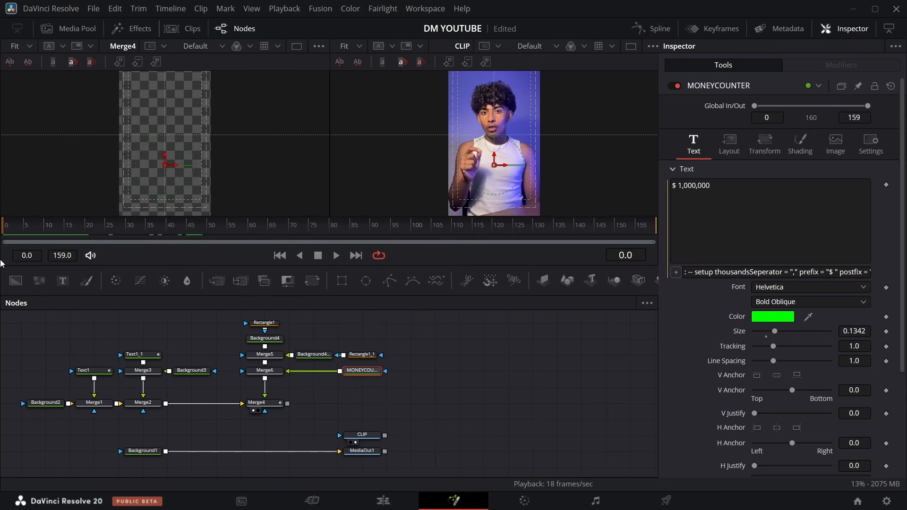
scroll(850, 399, "down", 5)
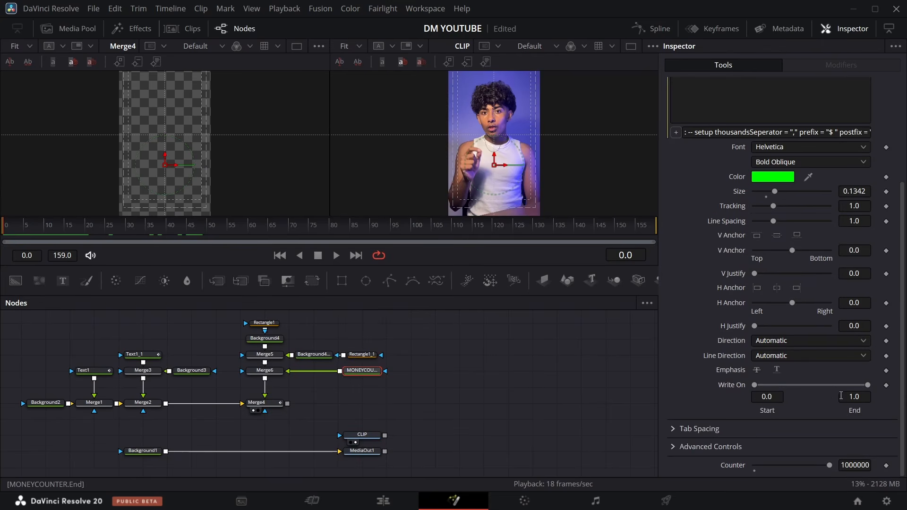
left_click(887, 466)
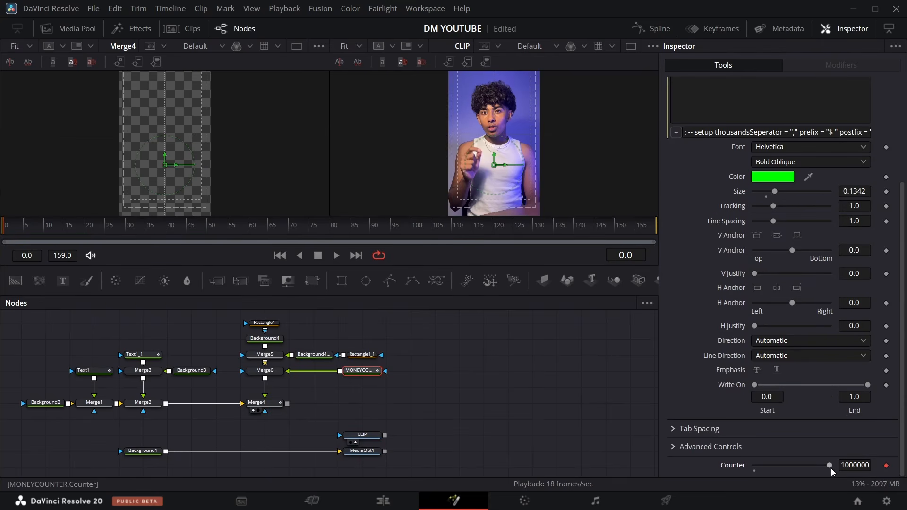
left_click_drag(829, 465, 754, 465)
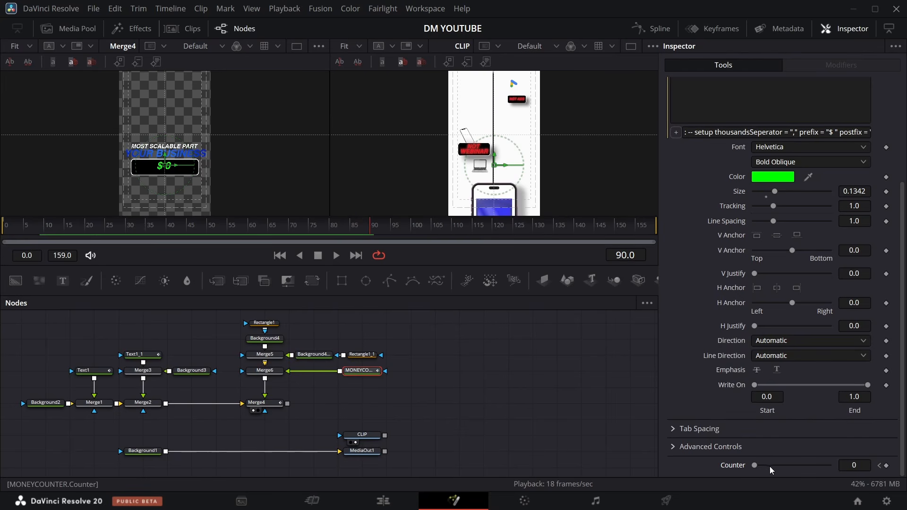
left_click_drag(755, 465, 829, 466)
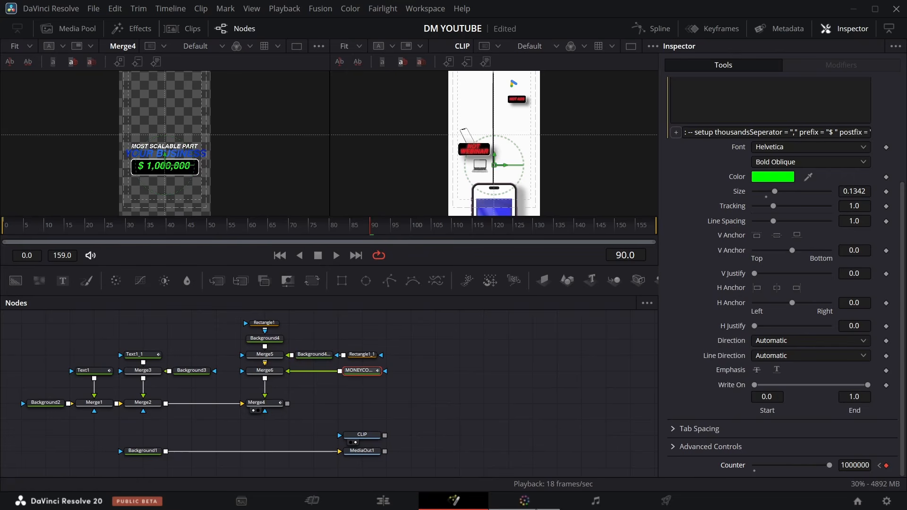
left_click_drag(369, 228, 5, 331)
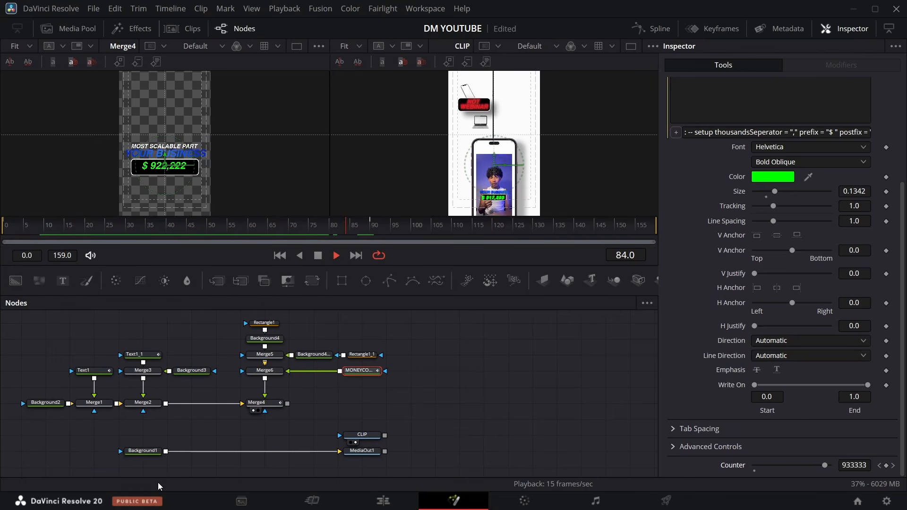
key("space")
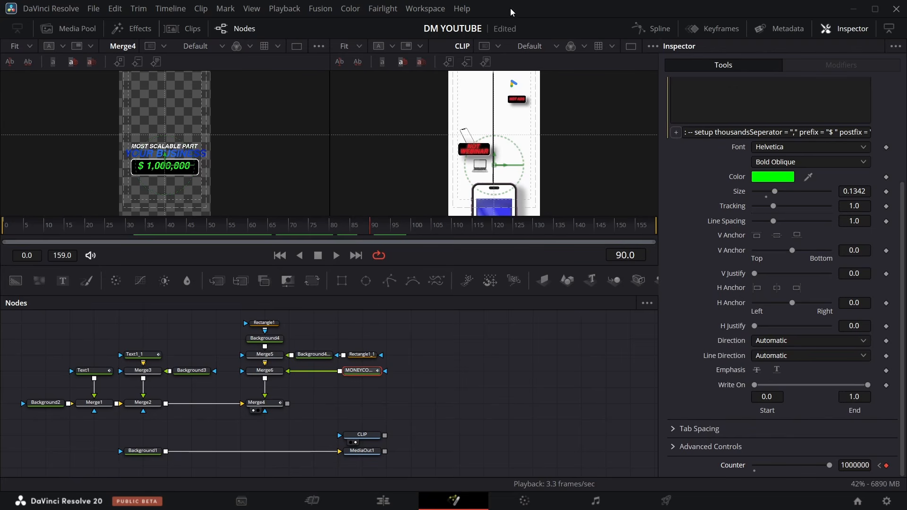
Step: Apply Out Cubic easing to the MONEYCOUNTER Counter curve in the Spline editor and play back the counter animation
left_click(652, 30)
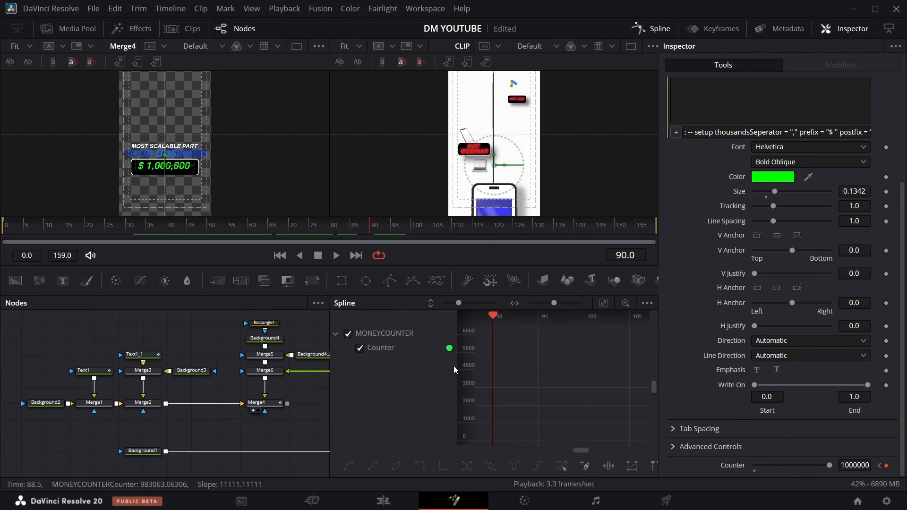
left_click(539, 404)
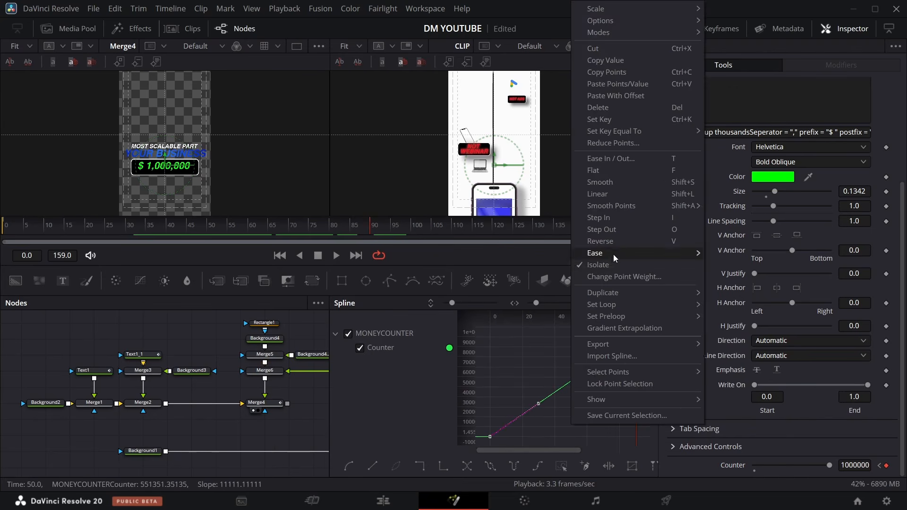
right_click(571, 424)
left_click(735, 288)
left_click(651, 30)
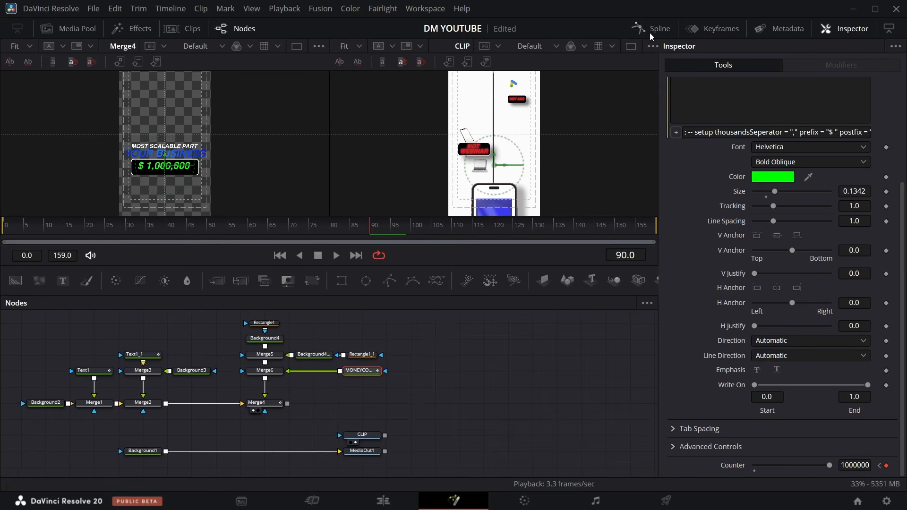
left_click(6, 232)
key("space")
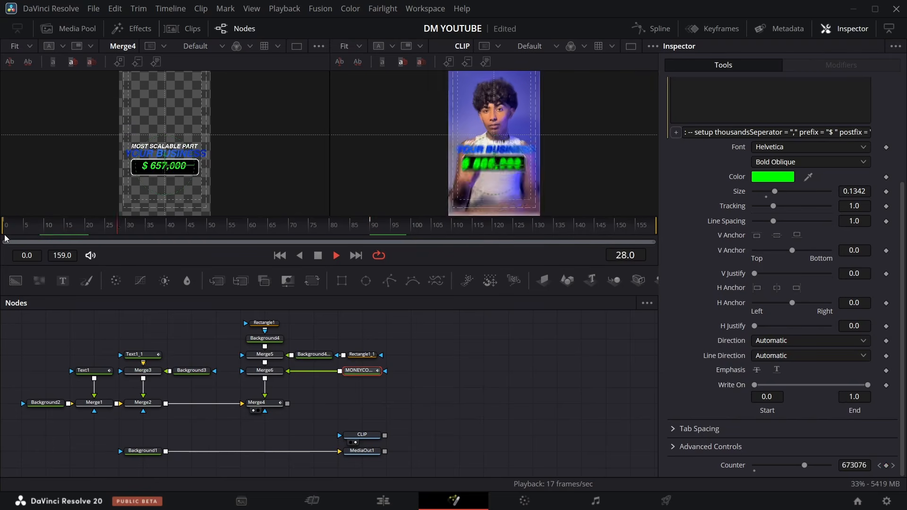
key("space")
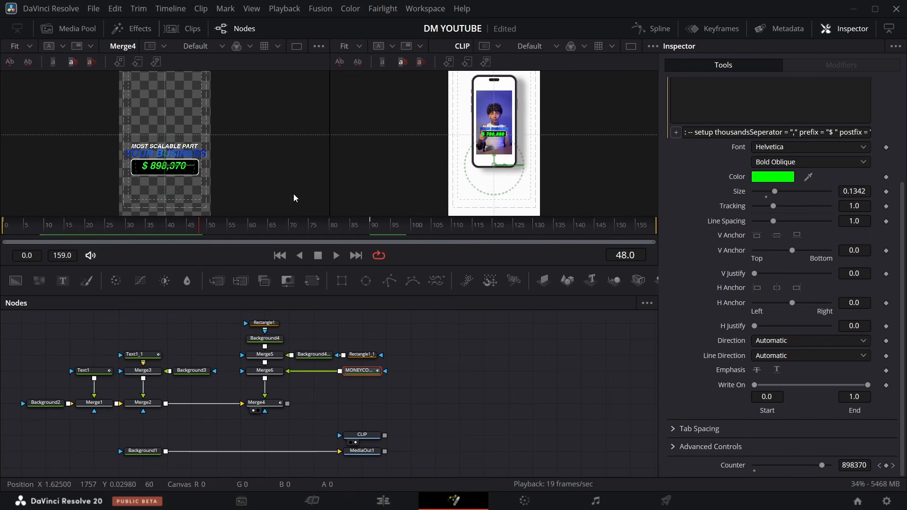
Step: Enable Motion Blur on MONEYCOUNTER and scrub through the early frames to compare the animation with the reference clip
scroll(856, 310, "up", 5)
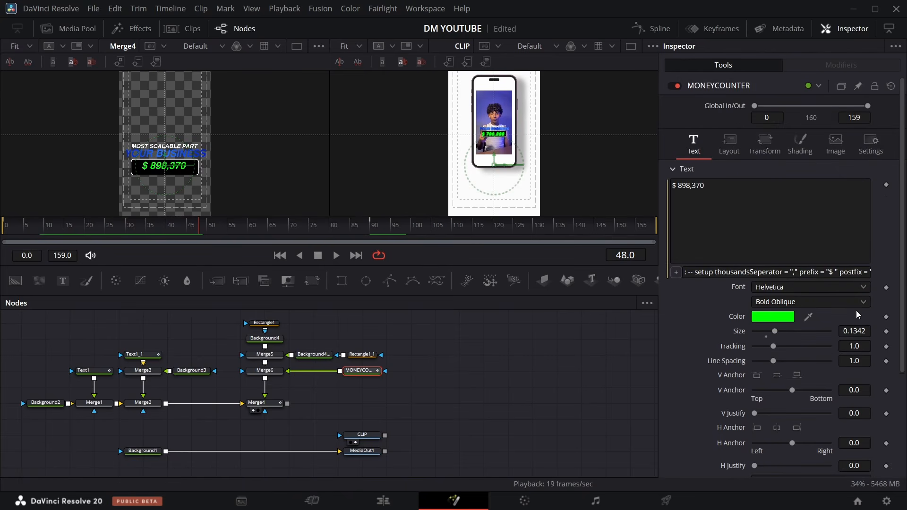
left_click(867, 146)
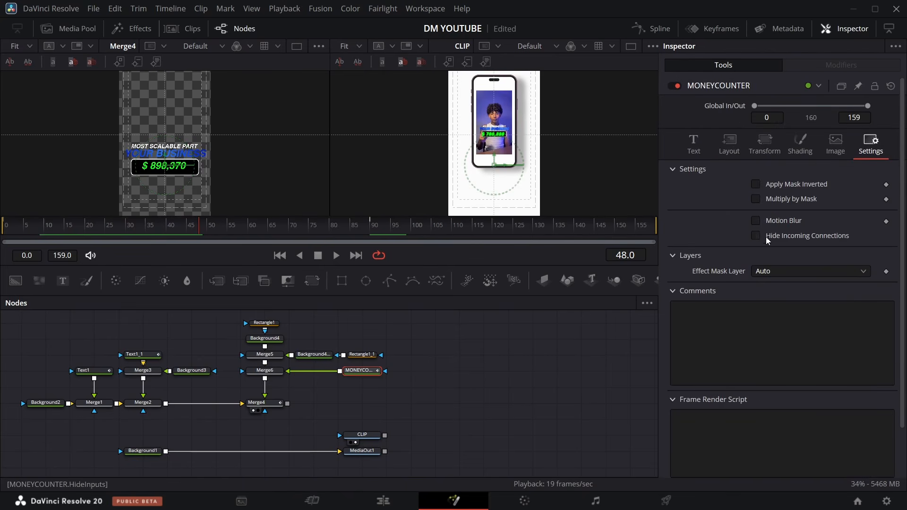
left_click(756, 220)
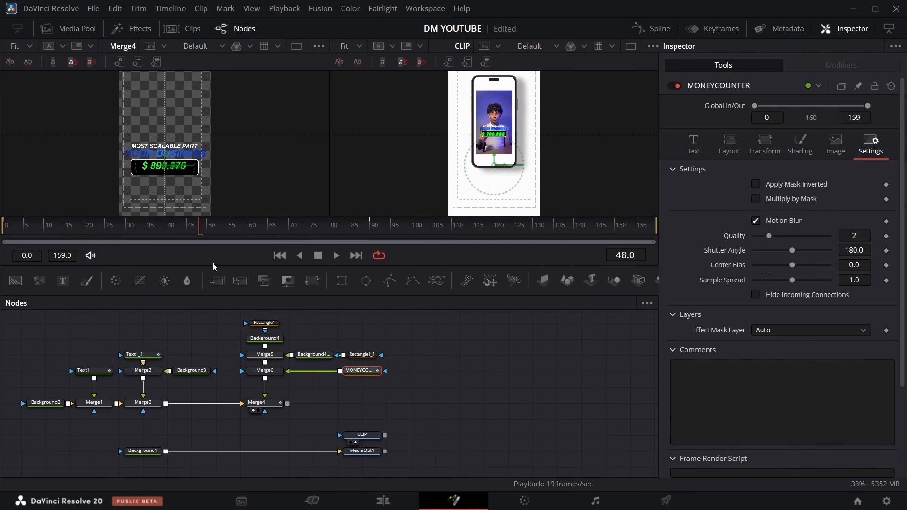
left_click_drag(198, 234, 47, 236)
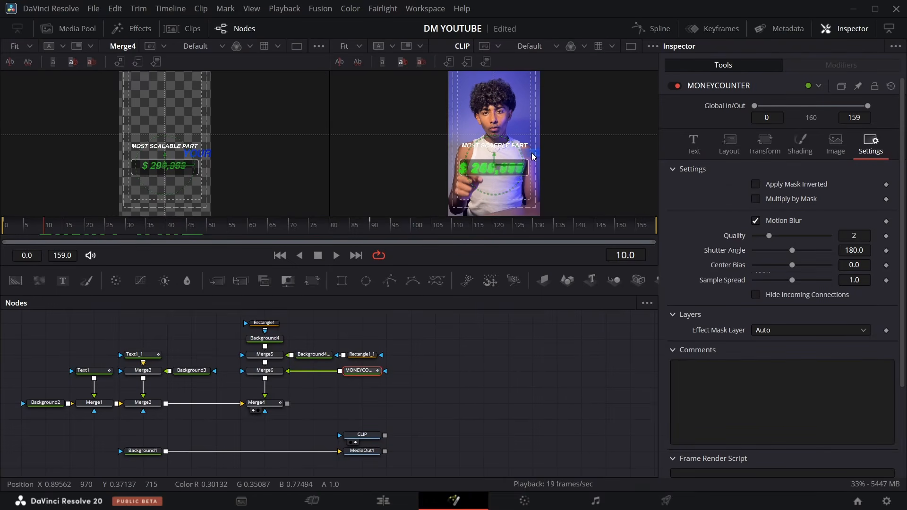
key("Left")
key("Left")
key("Left")
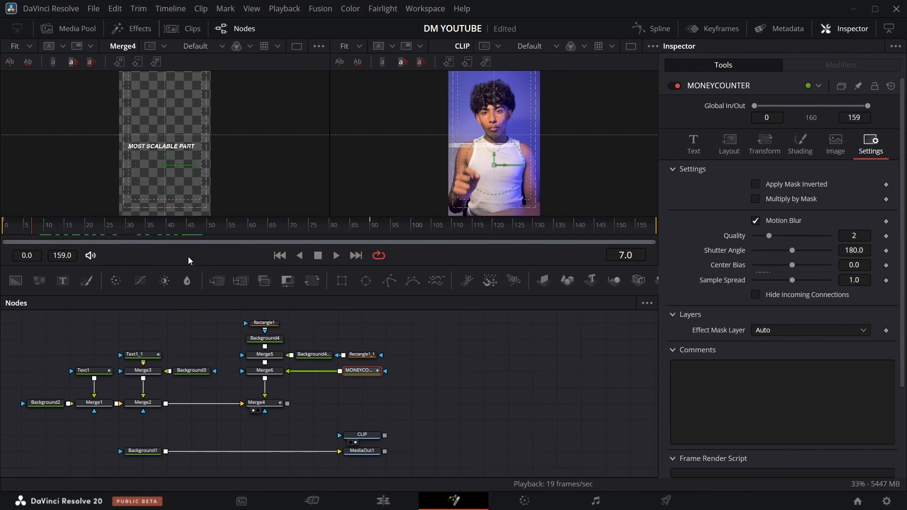
left_click_drag(33, 232, 113, 244)
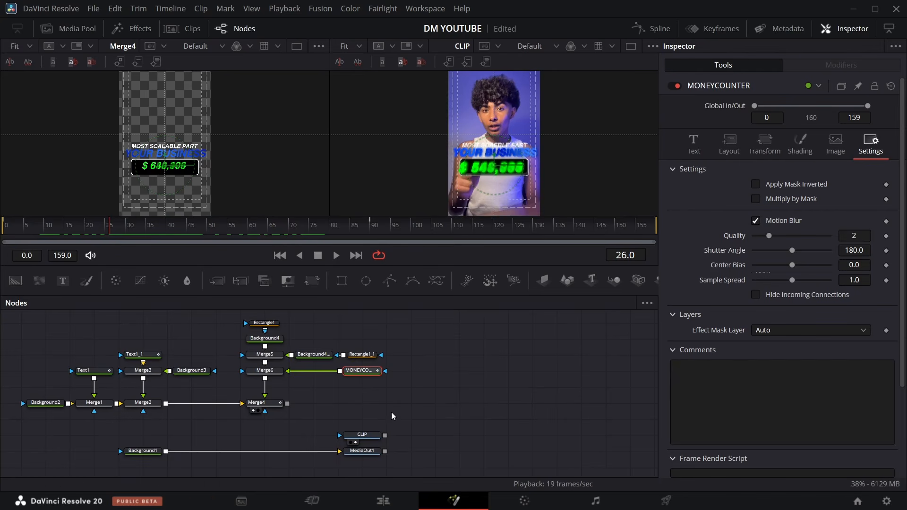
Step: Select all the title and counter nodes up to Merge4, color them orange, and add an Underlay around them
left_click_drag(344, 421, 385, 468)
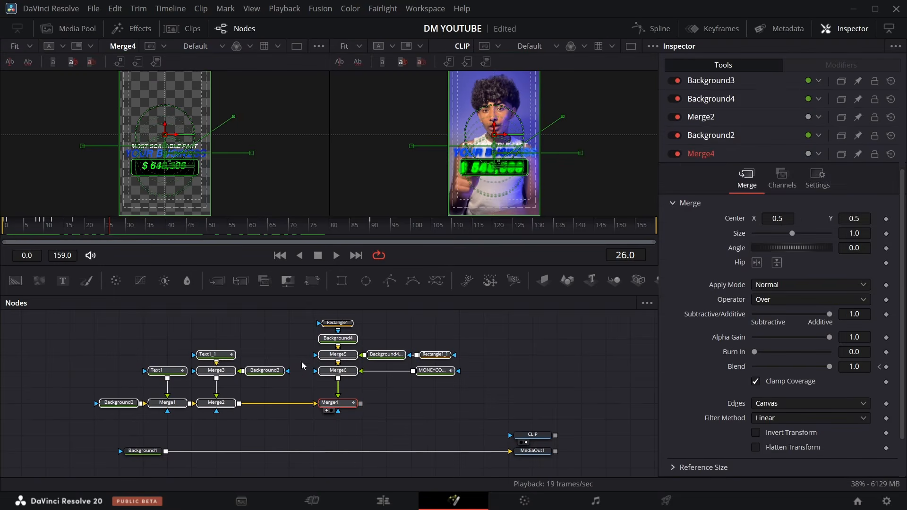
left_click_drag(105, 330, 462, 434)
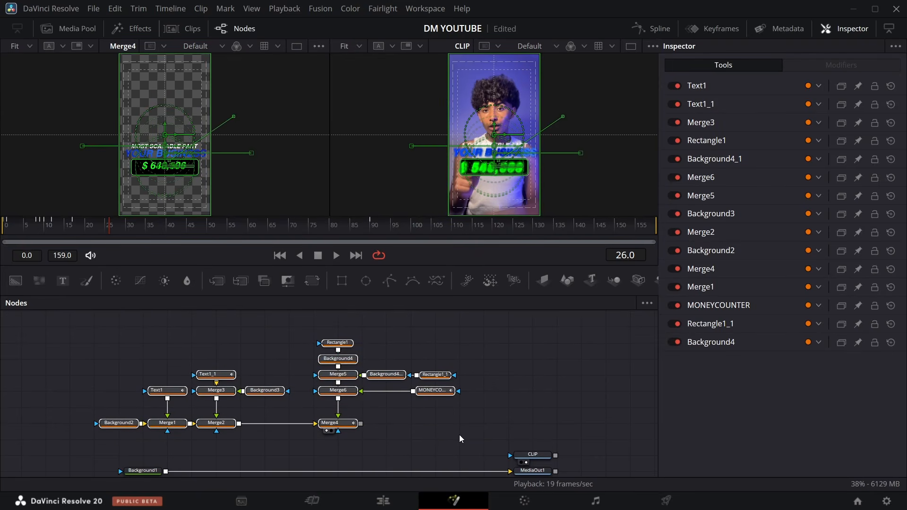
key("shift+space")
type("under")
key("Return")
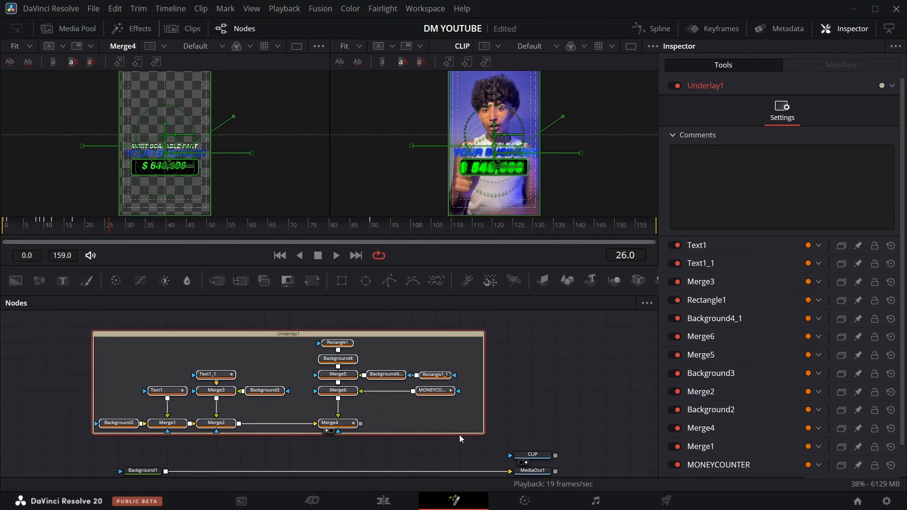
left_click(227, 350)
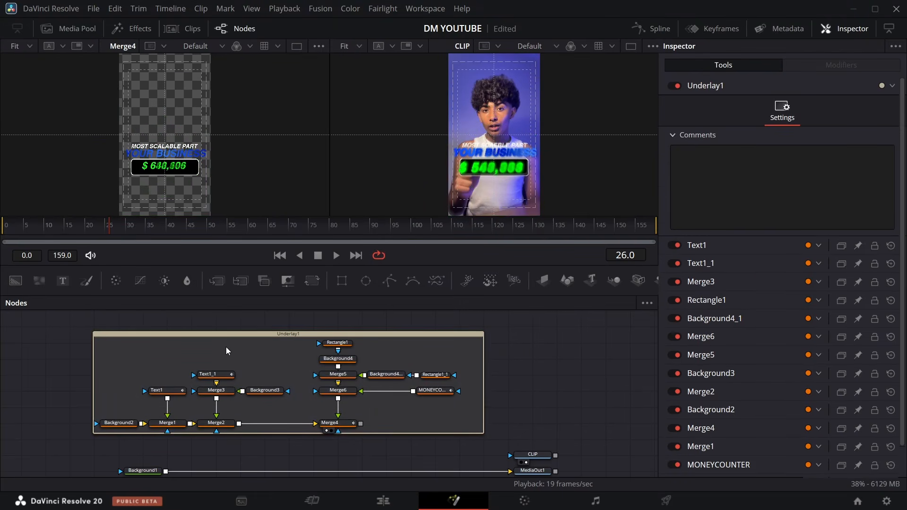
Step: Rename the underlay around the title and counter nodes to moneycounter
left_click(286, 336)
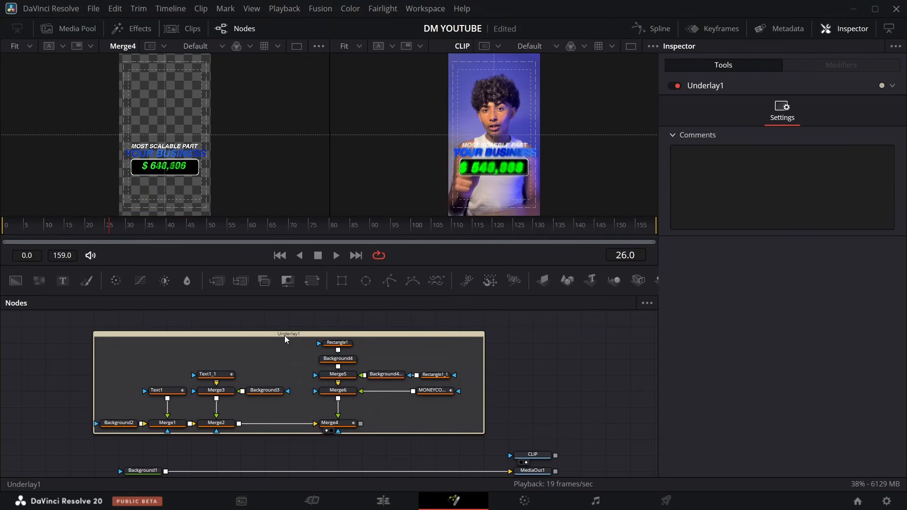
key("F2")
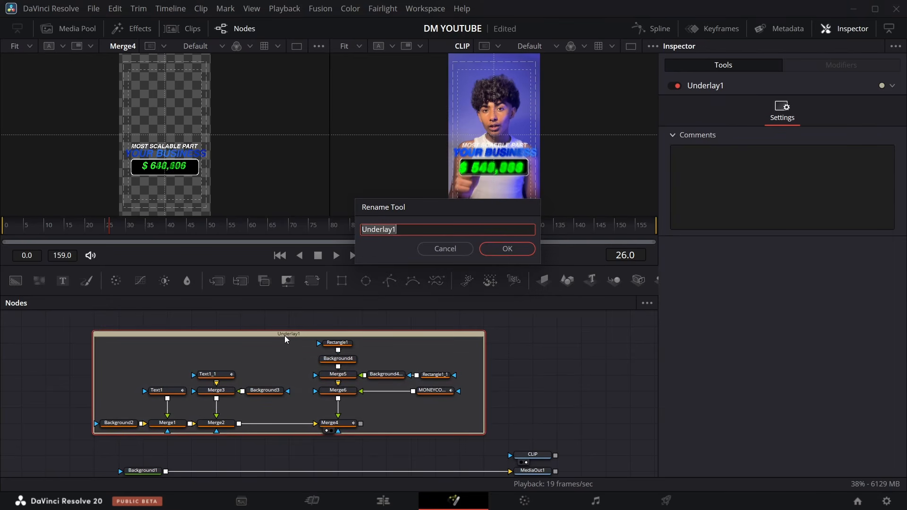
key("BackSpace")
type("money counter")
key("Return")
Step: Select the moneycounter underlay together with its enclosed nodes and set their color to Yellow
left_click(338, 345)
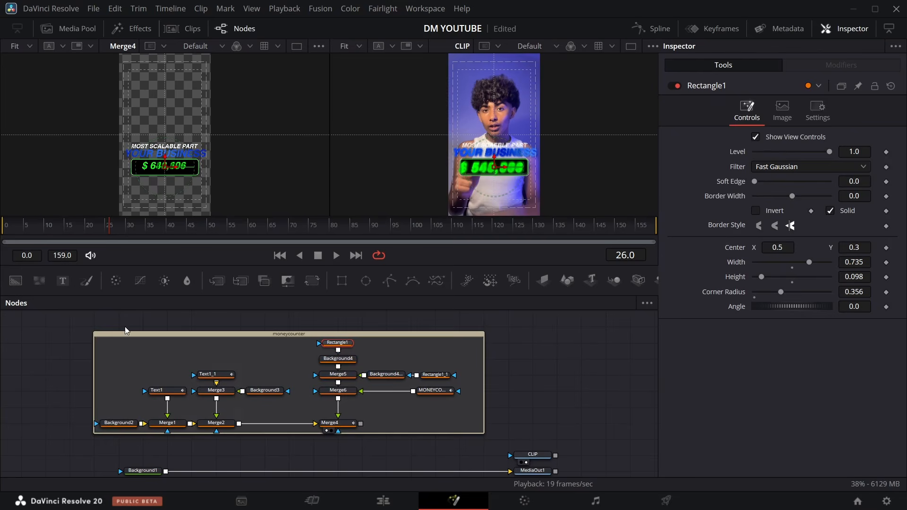
left_click(138, 335)
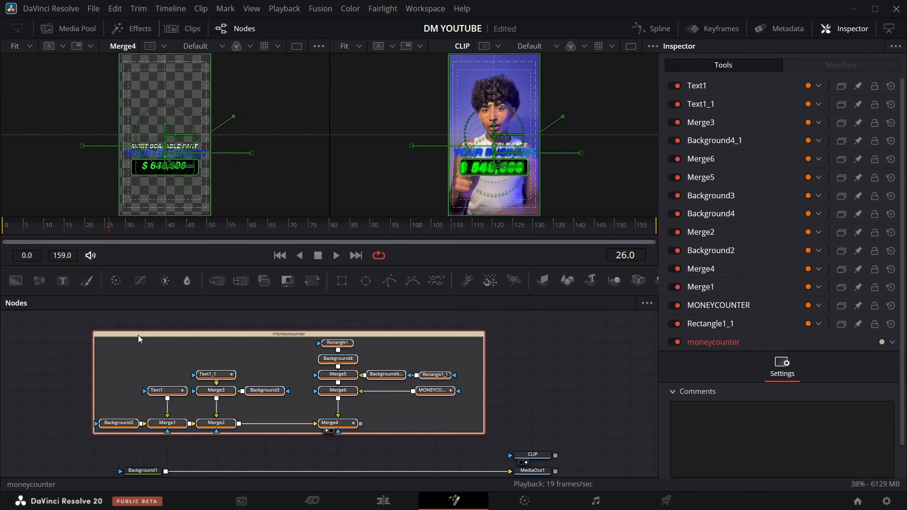
right_click(285, 334)
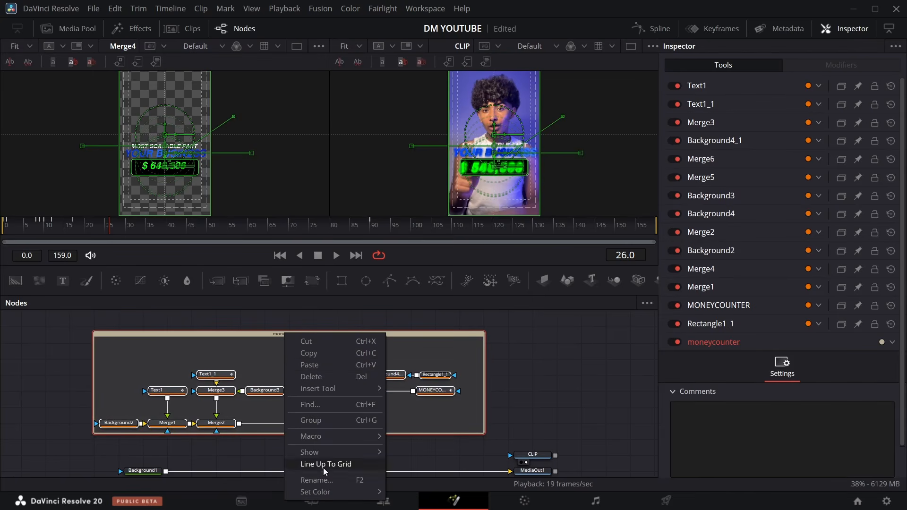
mouse_move(329, 493)
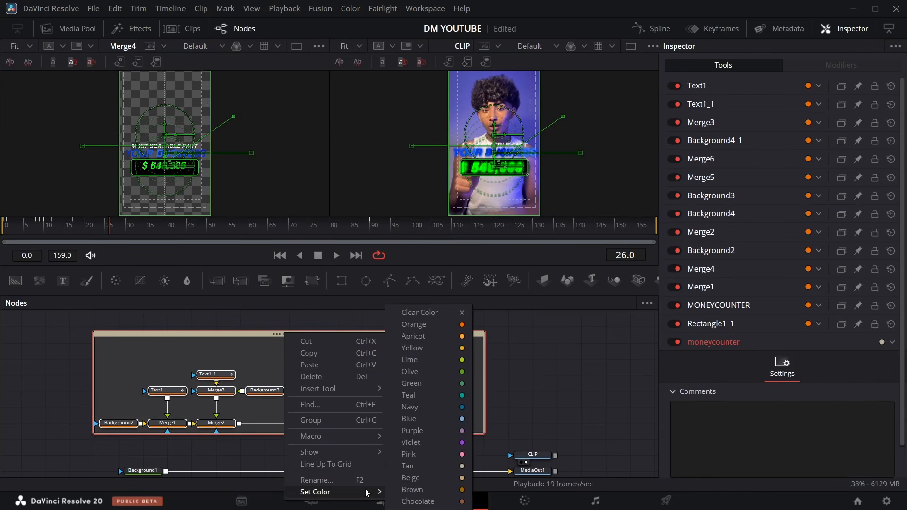
left_click(430, 348)
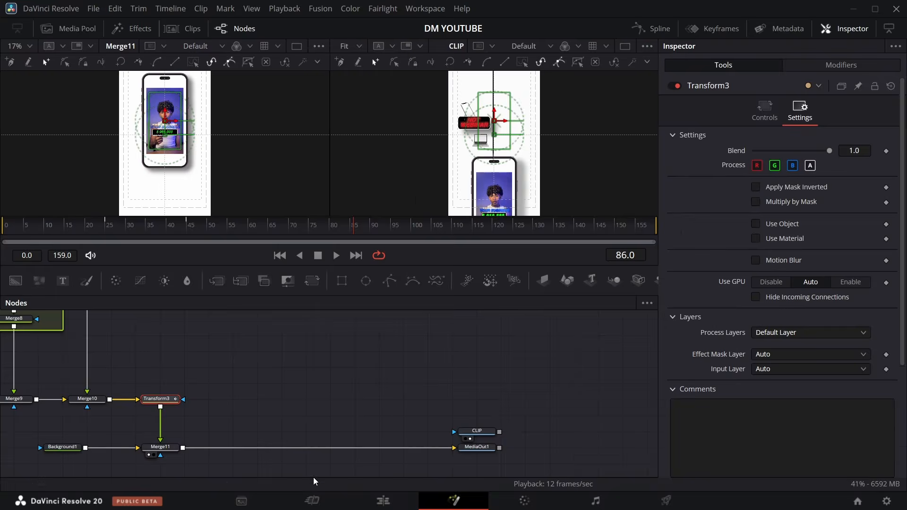
Step: Deselect Transform3 and scrub to frame 100 to compare the Merge11 result with the reference clip
left_click(314, 477)
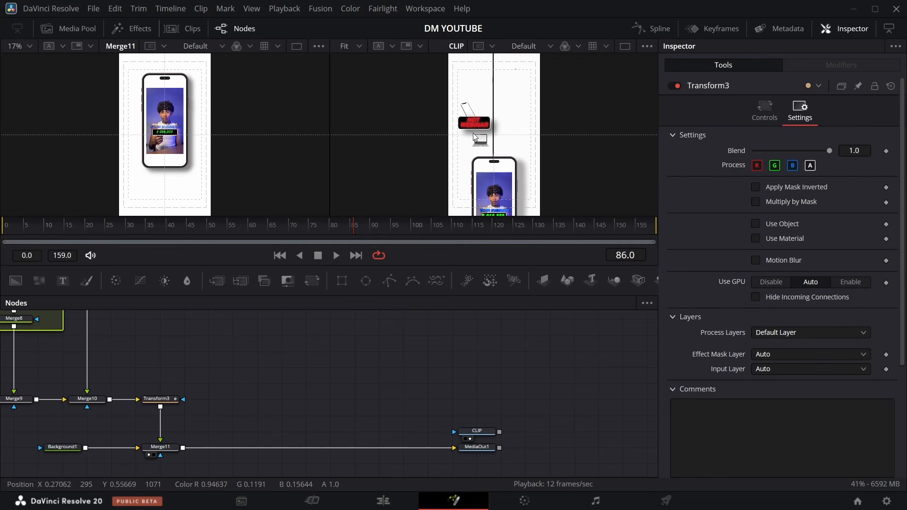
left_click_drag(355, 232, 410, 226)
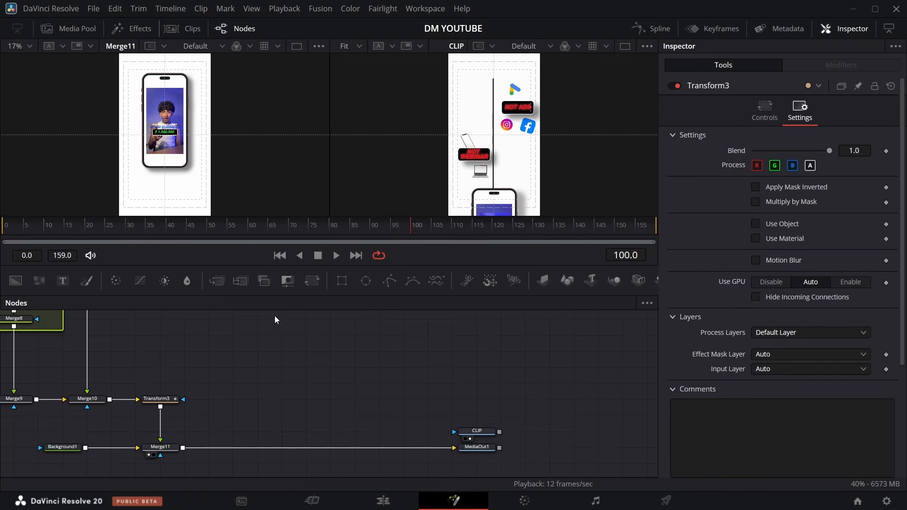
Step: Add a Background node with alpha 0, merge a second Background masked by a Rectangle over it, and view the merge
left_click_drag(15, 281, 212, 367)
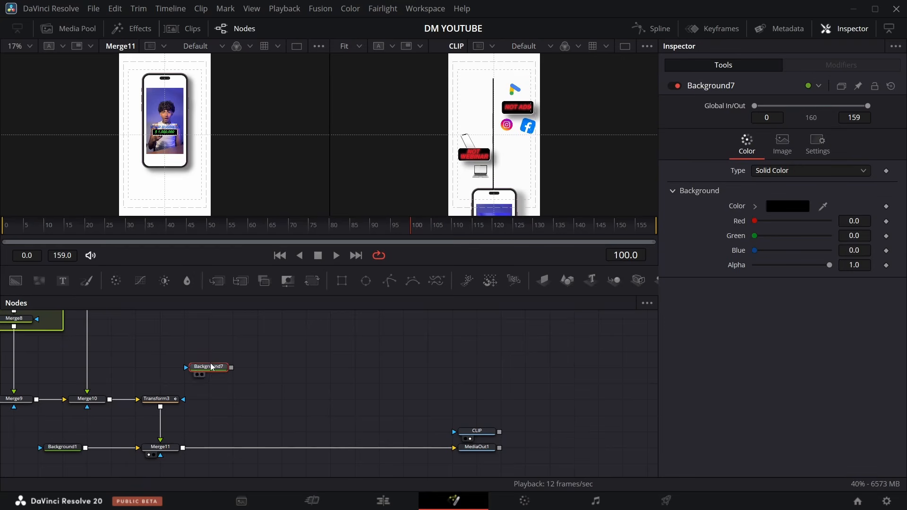
left_click_drag(829, 265, 675, 266)
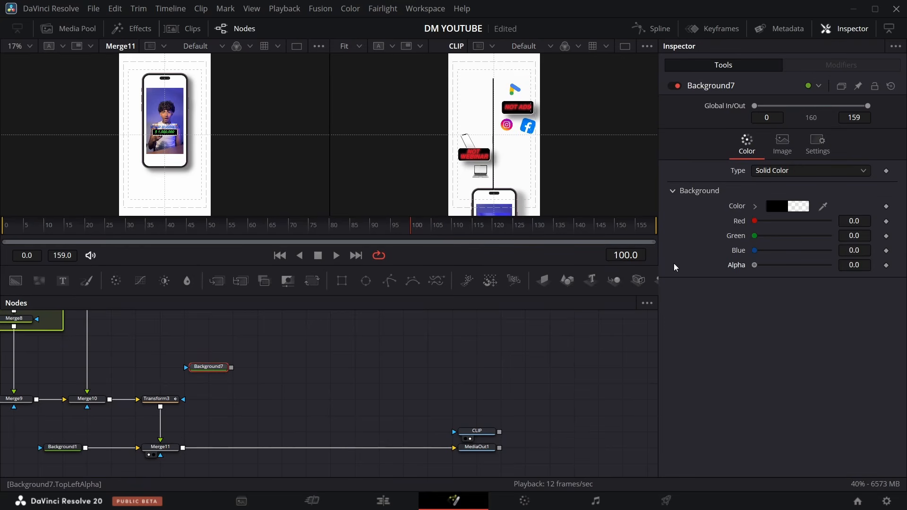
left_click_drag(15, 284, 254, 335)
scroll(359, 317, "up", 2)
left_click_drag(341, 281, 276, 365)
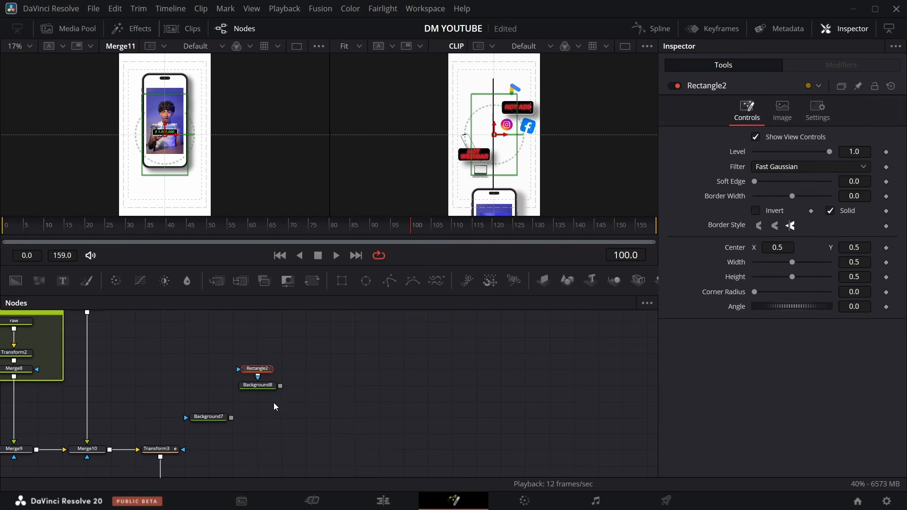
left_click_drag(280, 385, 253, 424)
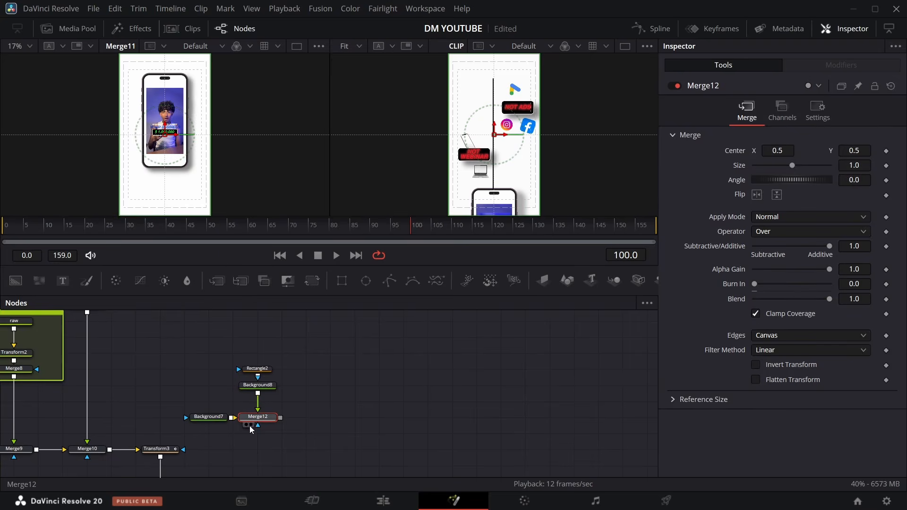
left_click(246, 425)
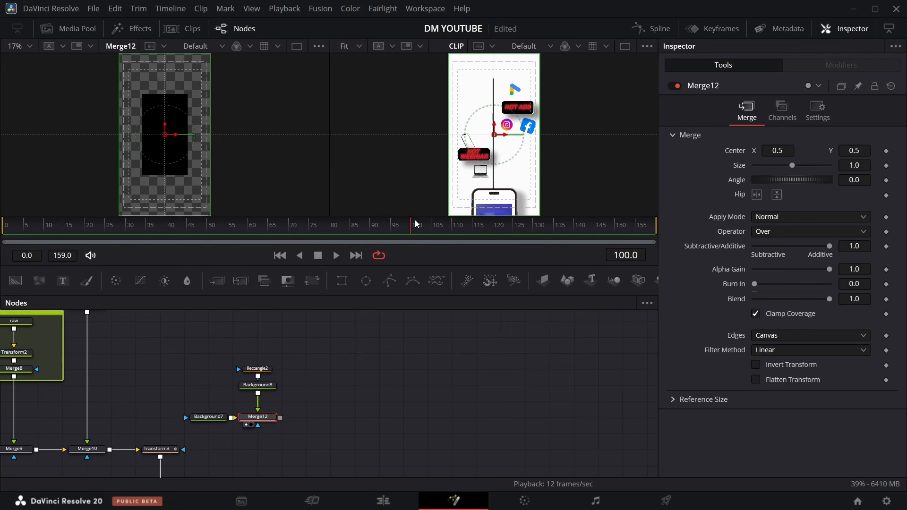
Step: Shape the Rectangle2 mask to the clip's NOT WEBINAR label: width 0.334, height 0.076, center 0.28, 0.38, corner radius 0.127
left_click(268, 372)
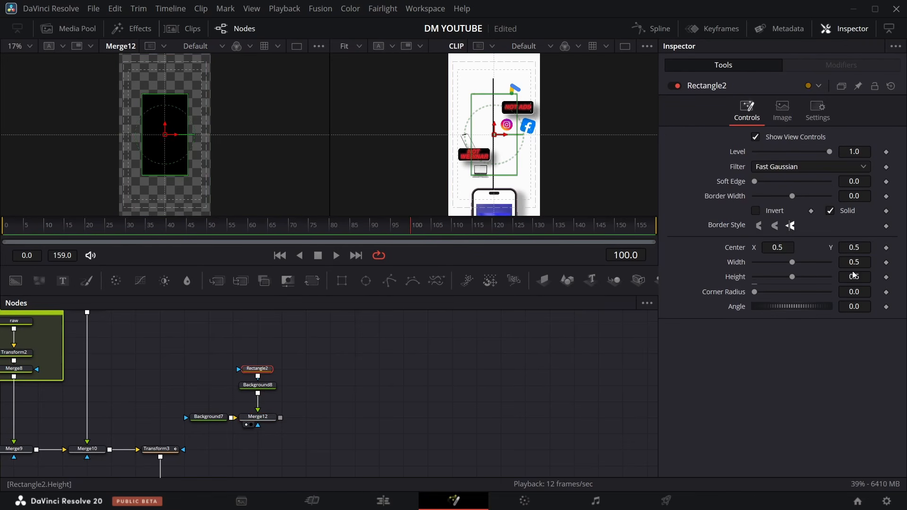
left_click_drag(860, 262, 831, 262)
left_click_drag(783, 246, 745, 245)
left_click_drag(854, 262, 817, 277)
mouse_move(854, 248)
left_mouse_down()
mouse_move(835, 247)
mouse_move(852, 262)
left_mouse_up()
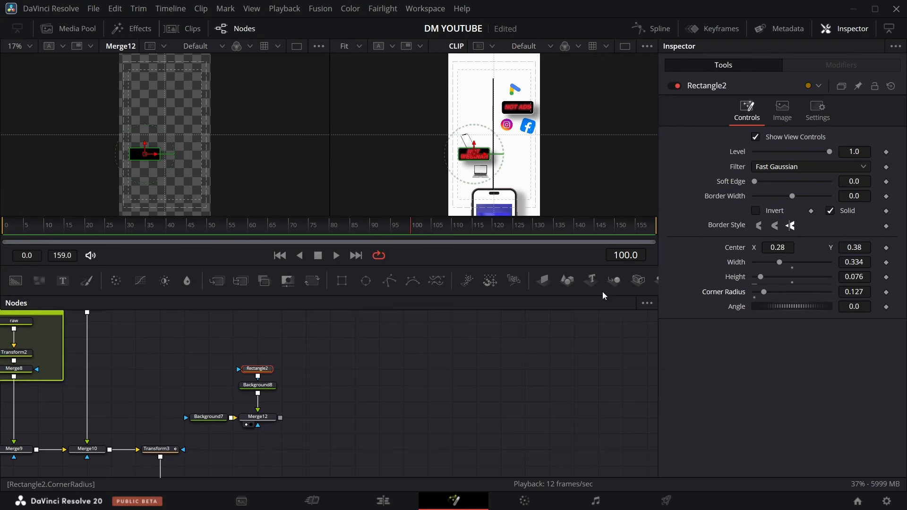
Step: Duplicate the Rectangle2 and Background8 nodes and merge the copy over the original black box
left_click_drag(259, 352, 265, 404)
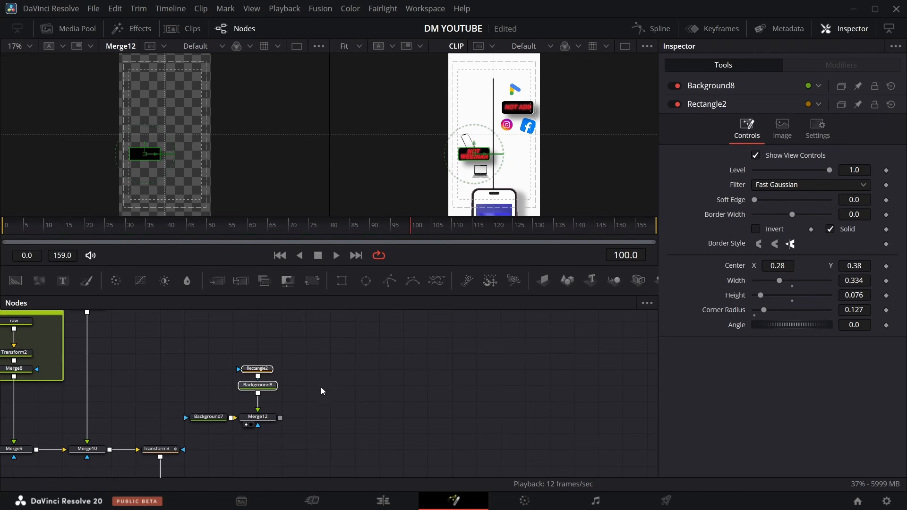
key("ctrl+c")
key("ctrl+v")
left_click_drag(314, 403, 258, 393)
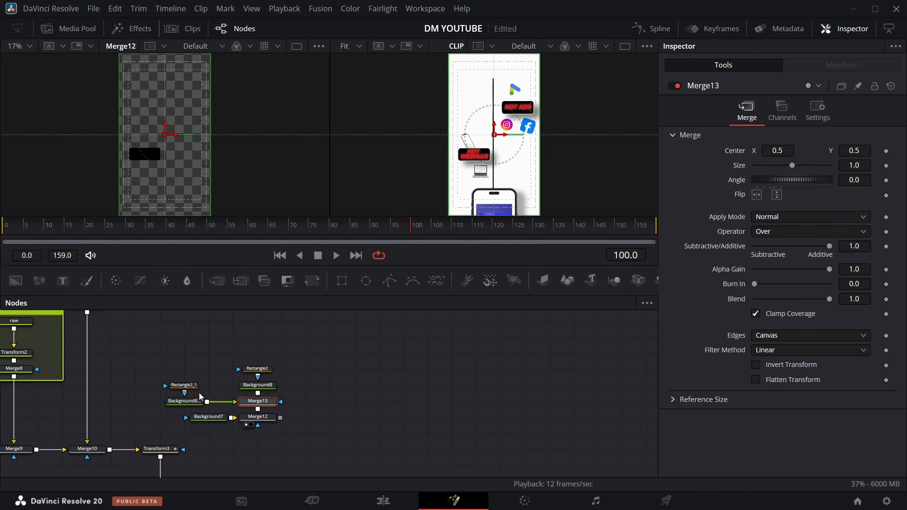
Step: Set the duplicated background's color to near-white #fcfcfc
left_click(191, 401)
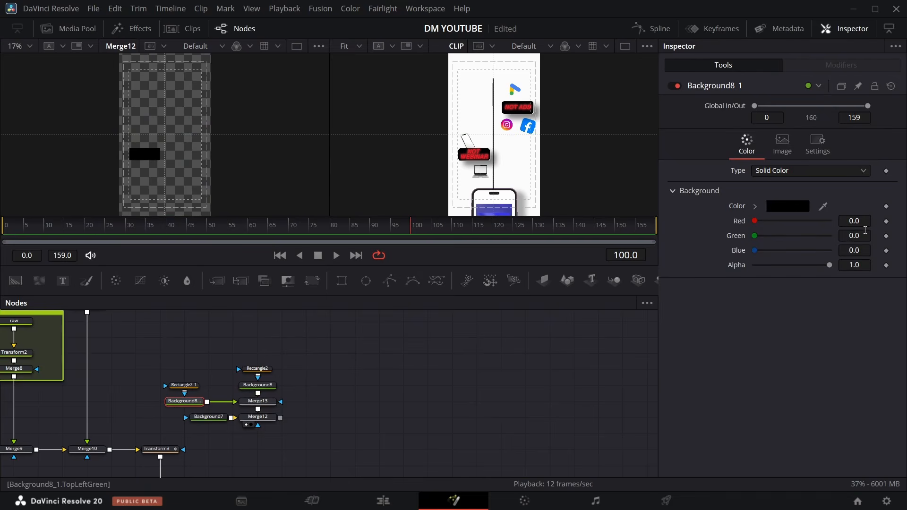
left_click(787, 209)
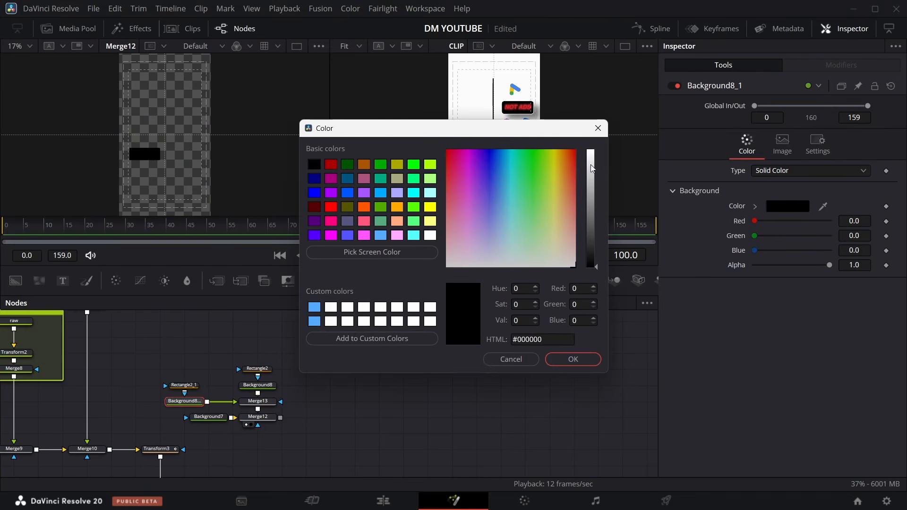
left_click(590, 155)
left_click(571, 358)
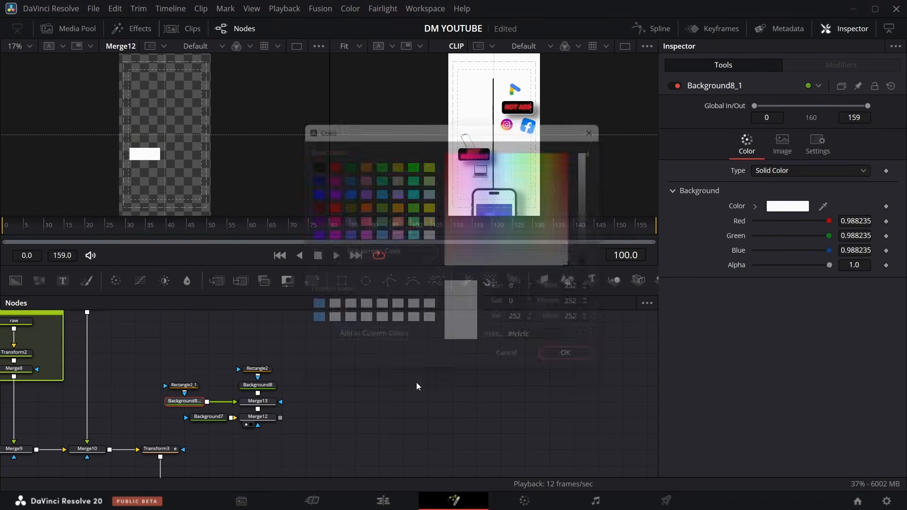
Step: Turn off Solid on the Rectangle2_1 mask and set its border width to 0.0128 for a white outline
left_click(189, 385)
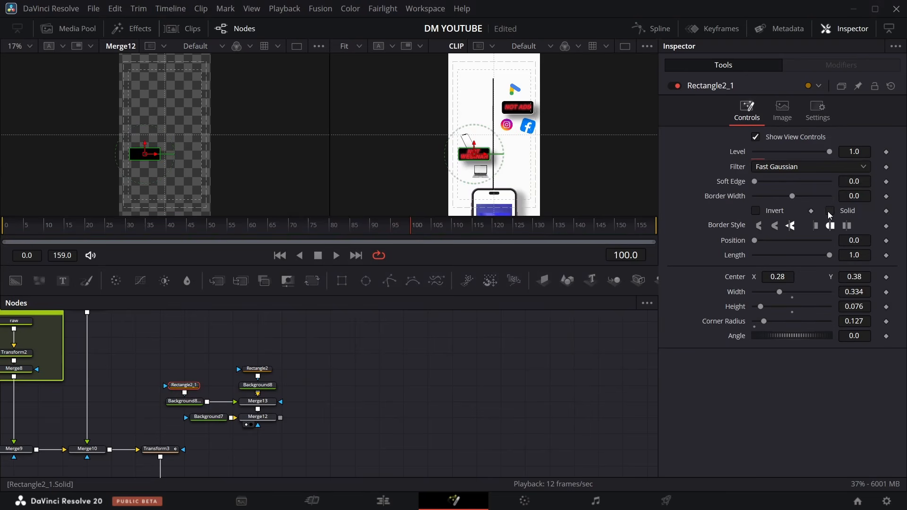
left_click_drag(849, 196, 864, 196)
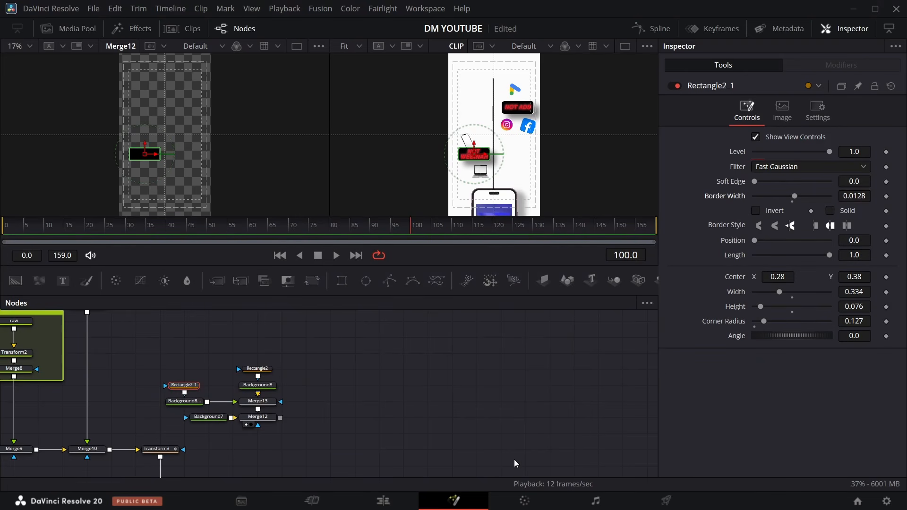
left_click(437, 394)
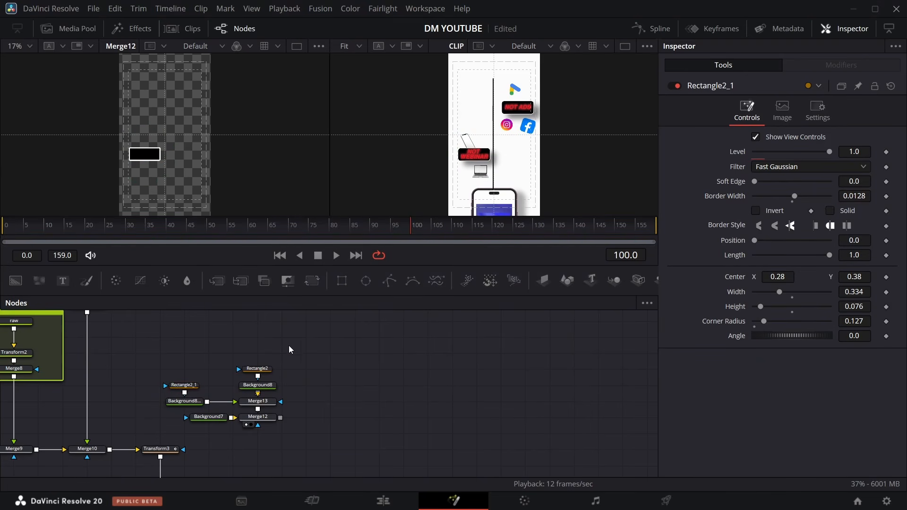
Step: Set the corner radius of both the Rectangle2 and Rectangle2_1 masks to 0.3
left_click(262, 369)
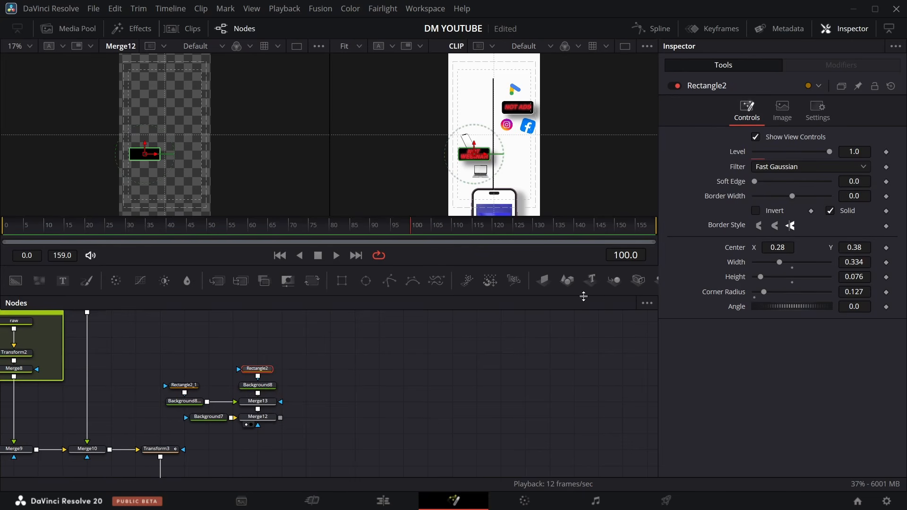
left_click_drag(850, 291, 857, 292)
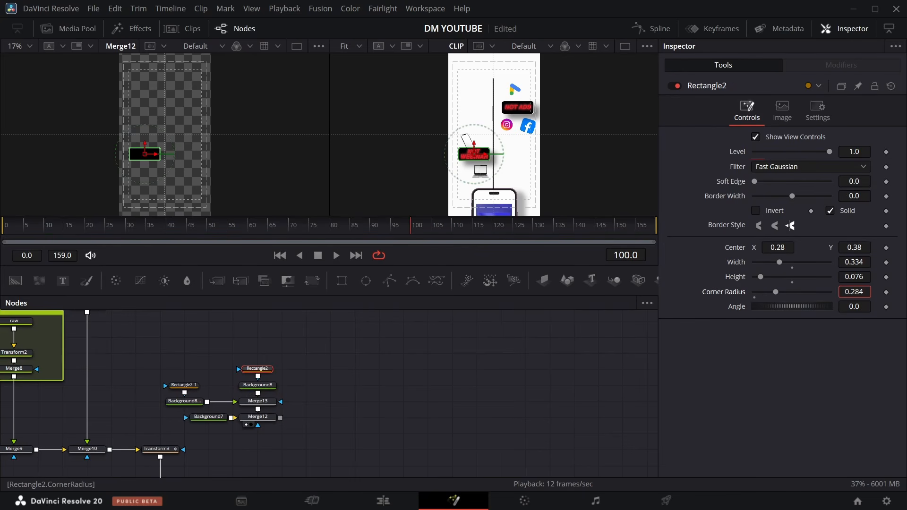
left_click_drag(854, 292, 855, 294)
left_click(864, 292)
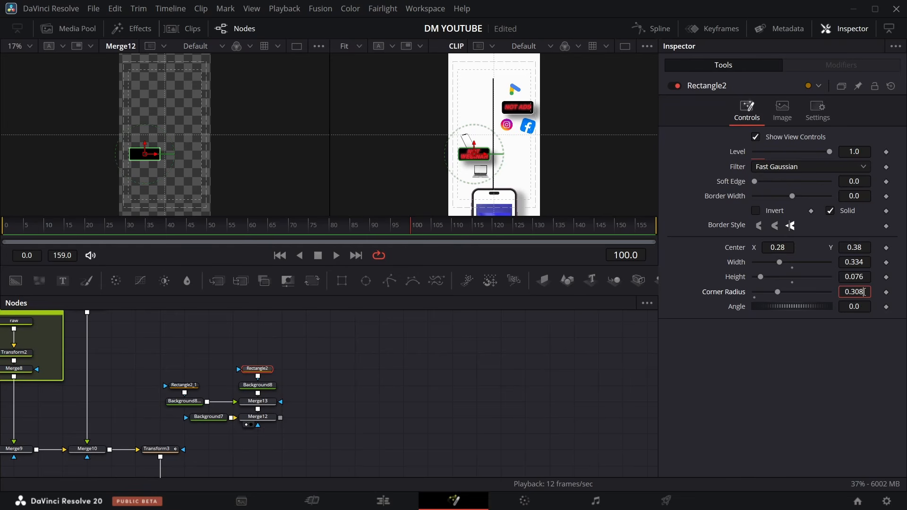
key("Return")
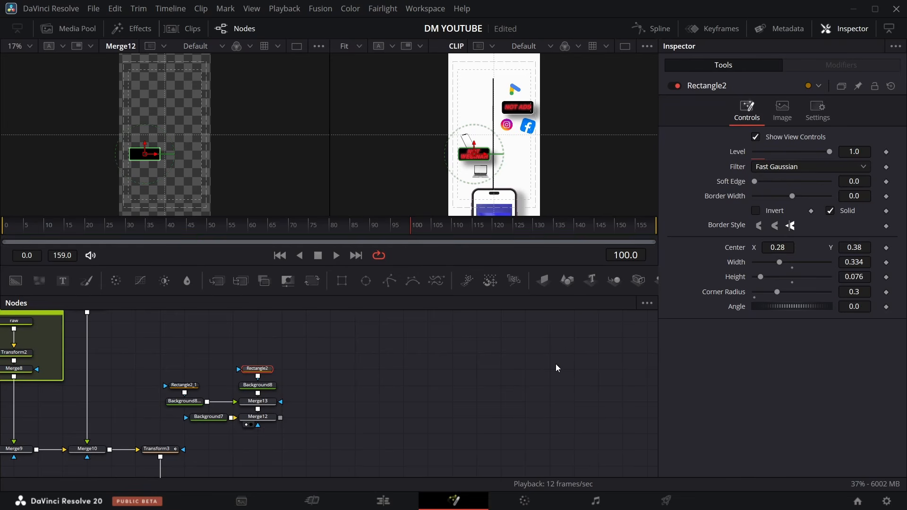
left_click(194, 386)
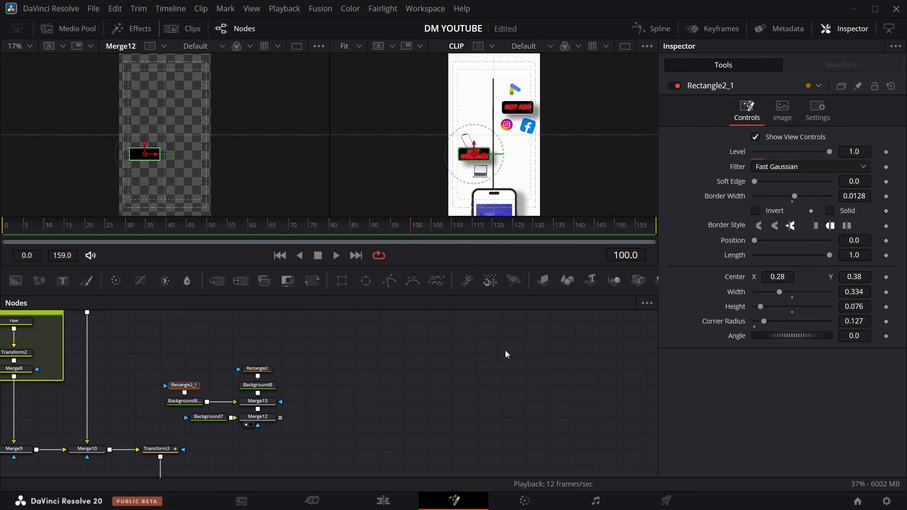
left_click(866, 319)
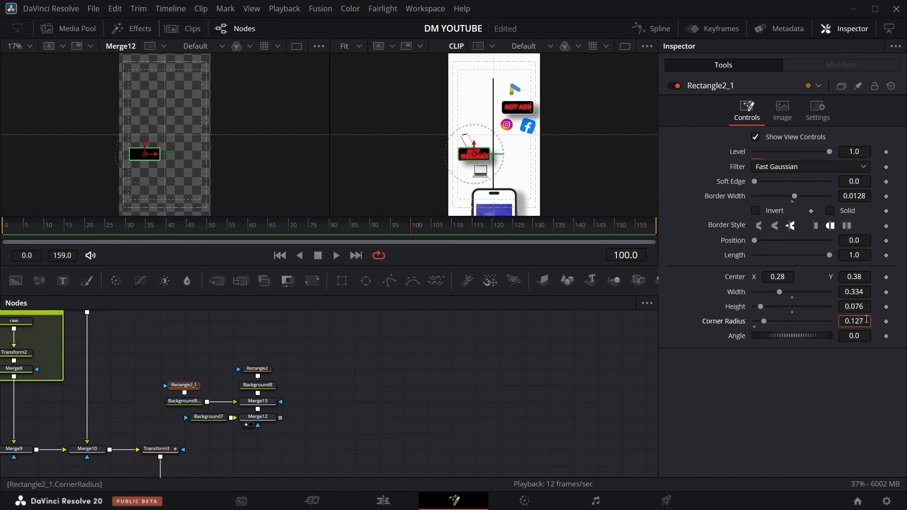
left_click(651, 359)
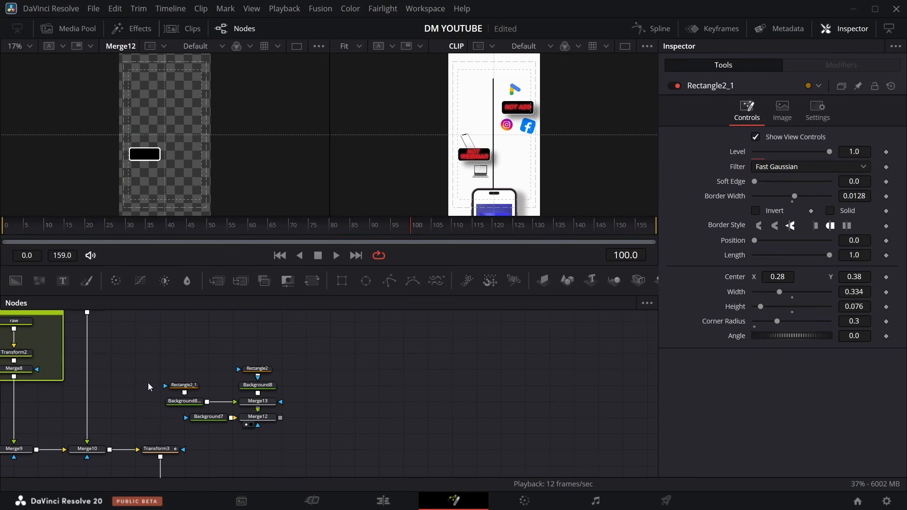
Step: Thin the white outline by setting the Rectangle2_1 border width to 0.0051
left_click(189, 388)
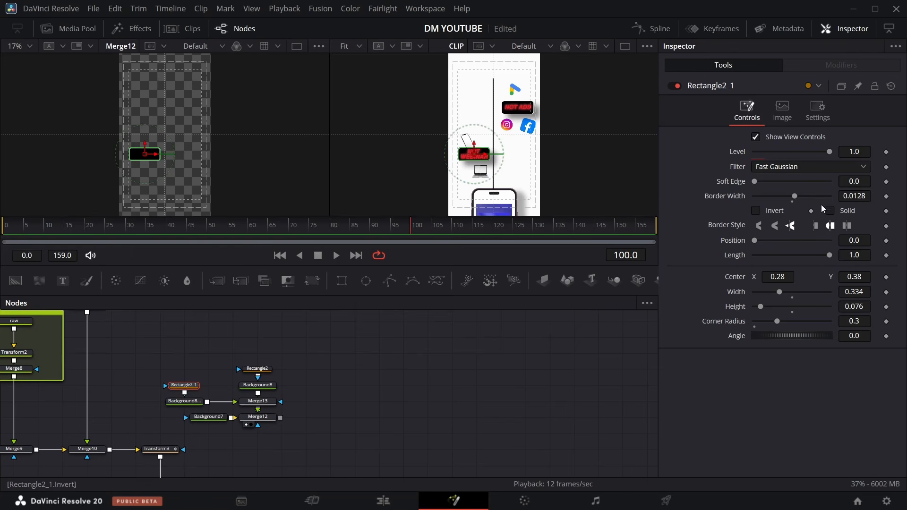
left_click(854, 195)
scroll(854, 195, "down", 1)
scroll(854, 195, "down", 4)
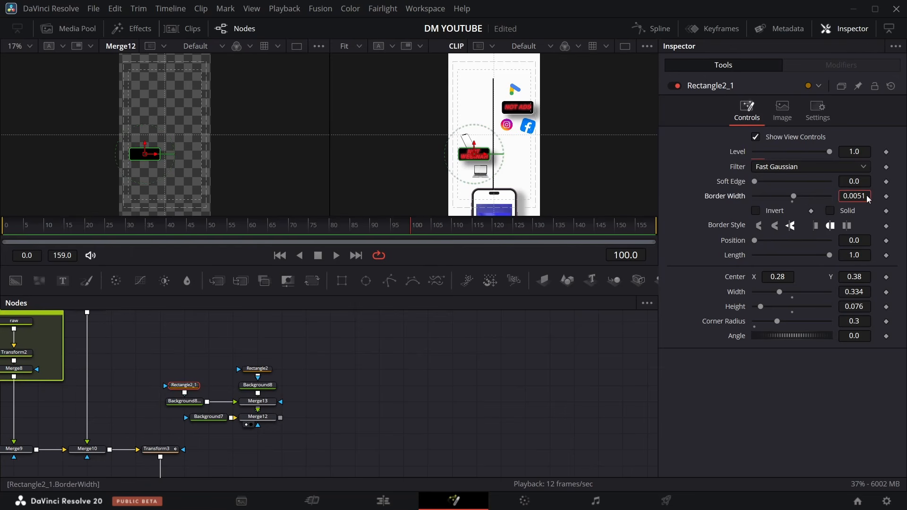
left_click(450, 360)
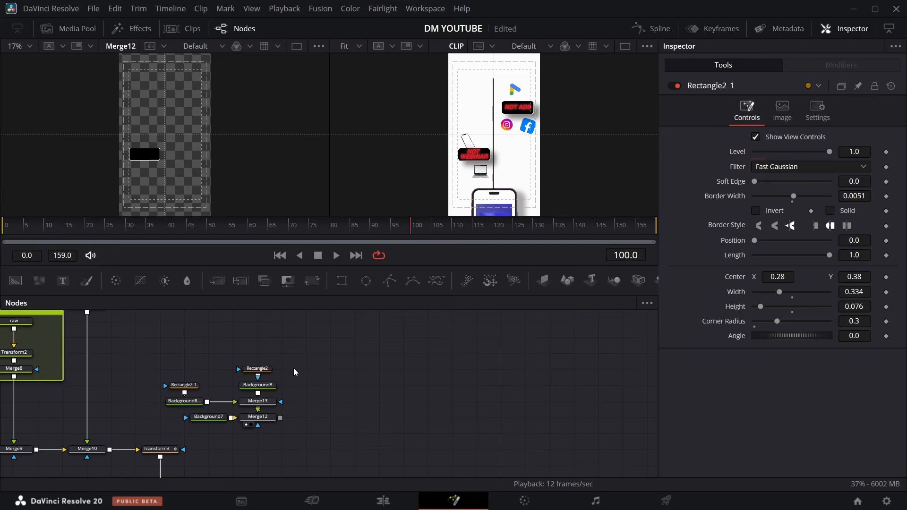
Step: Select the label box nodes including Merge13 and move them up to make room above Merge12
scroll(293, 368, "down", 3)
left_click_drag(289, 326, 170, 373)
left_click_drag(263, 361, 274, 339)
scroll(276, 359, "up", 3)
left_click(342, 375)
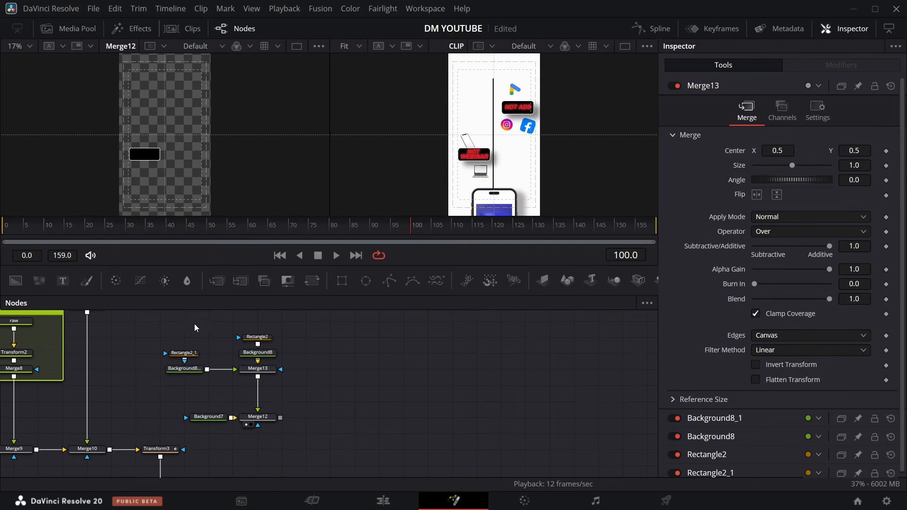
Step: Add a Text node merged over the label box between Merge13 and Merge12, reading "NOT WEBINER" on two lines
key("ctrl+v")
left_click_drag(173, 391, 258, 399)
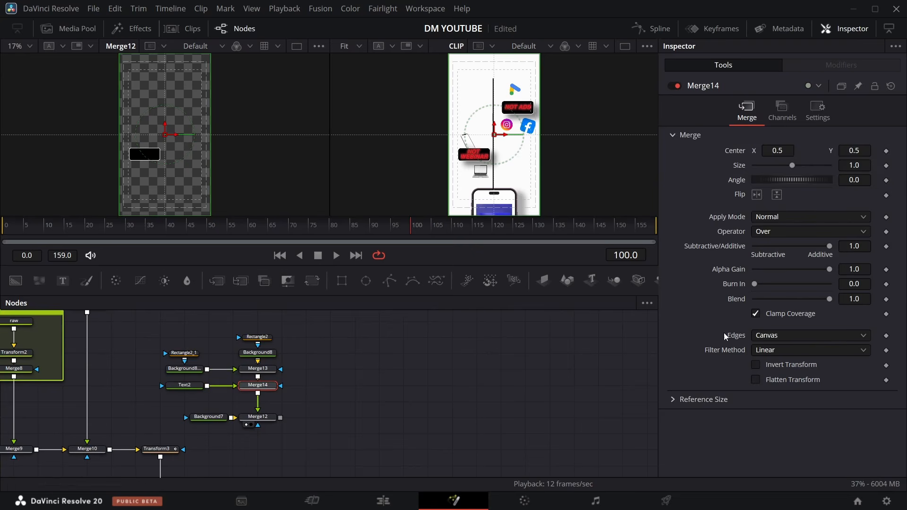
left_click(185, 385)
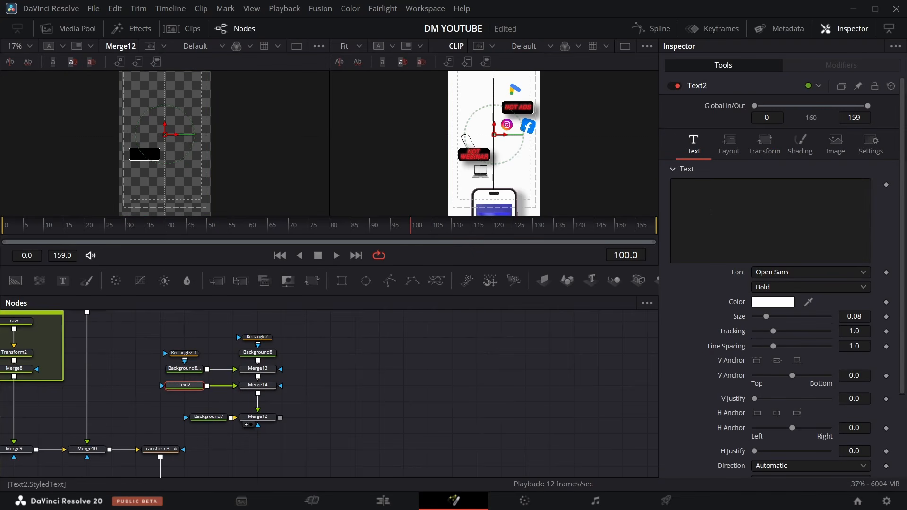
left_click(711, 212)
type("n")
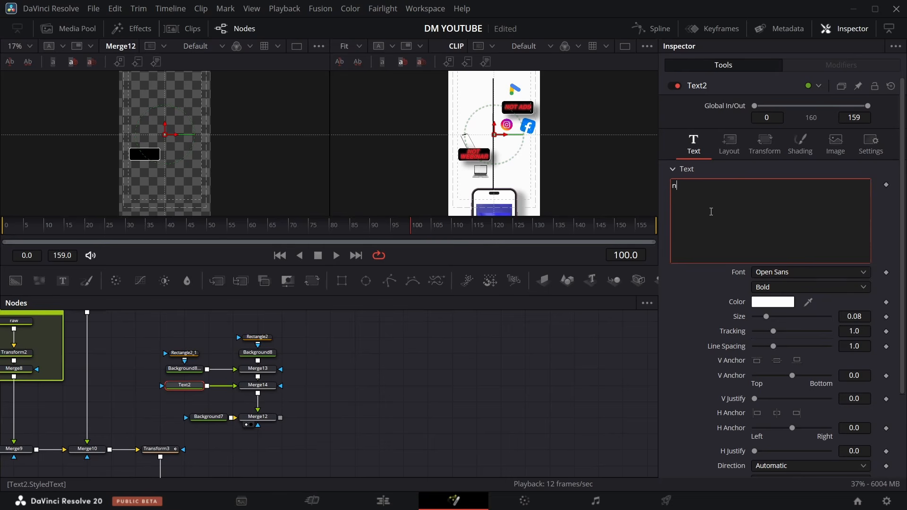
key("BackSpace")
type("NOT")
key("Return")
type("WEBINER")
Step: Set the label text's font to Helvetica Bold Oblique and position the text over the black box
left_click(810, 272)
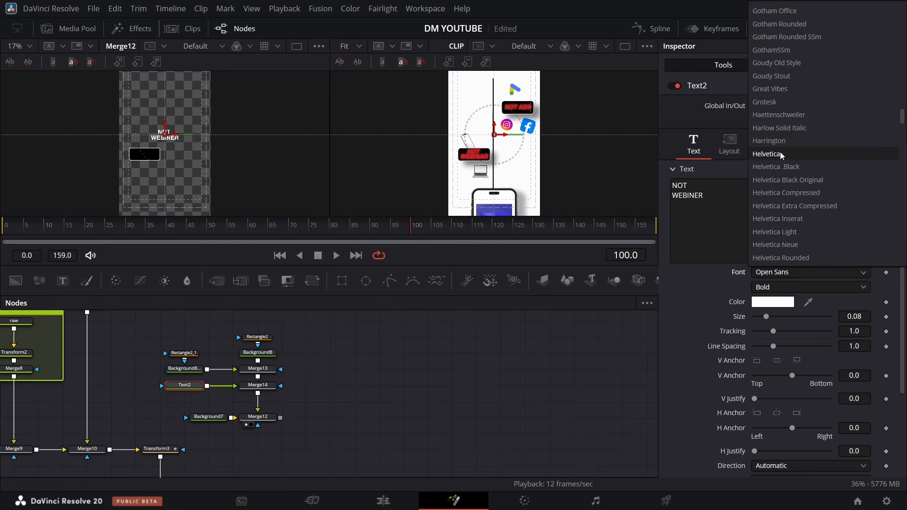
left_click(780, 155)
left_click(803, 287)
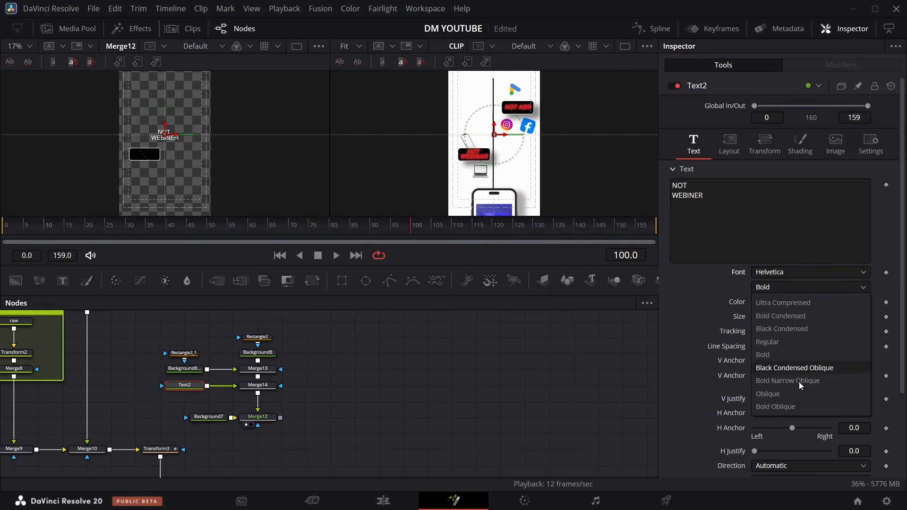
left_click(790, 407)
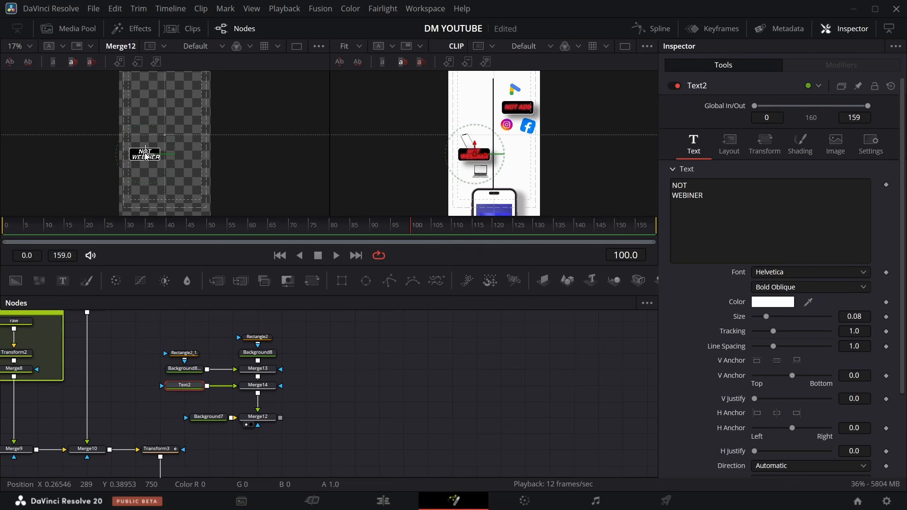
left_click(465, 384)
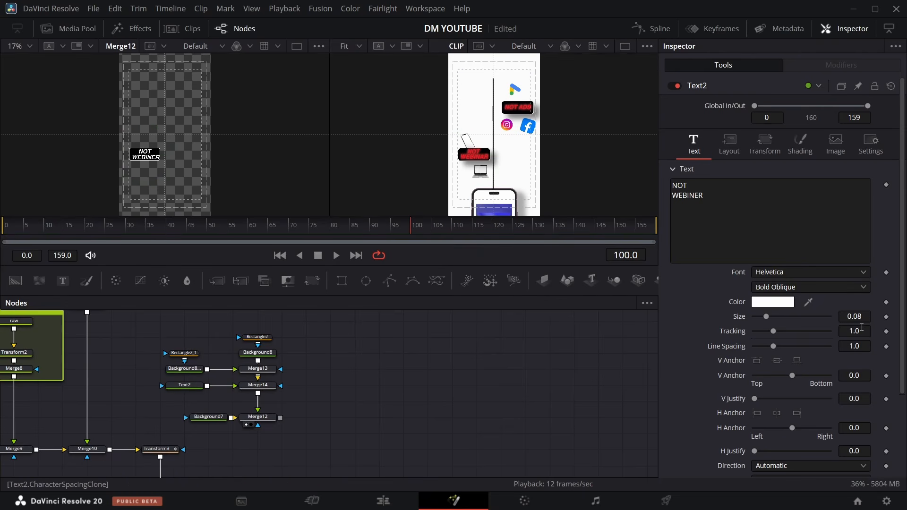
Step: Reduce the NOT WEBINER text size to 0.0745 and colour it pure red (#ff0000)
scroll(854, 317, "down", 1)
scroll(854, 316, "down", 1)
scroll(854, 316, "down", 4)
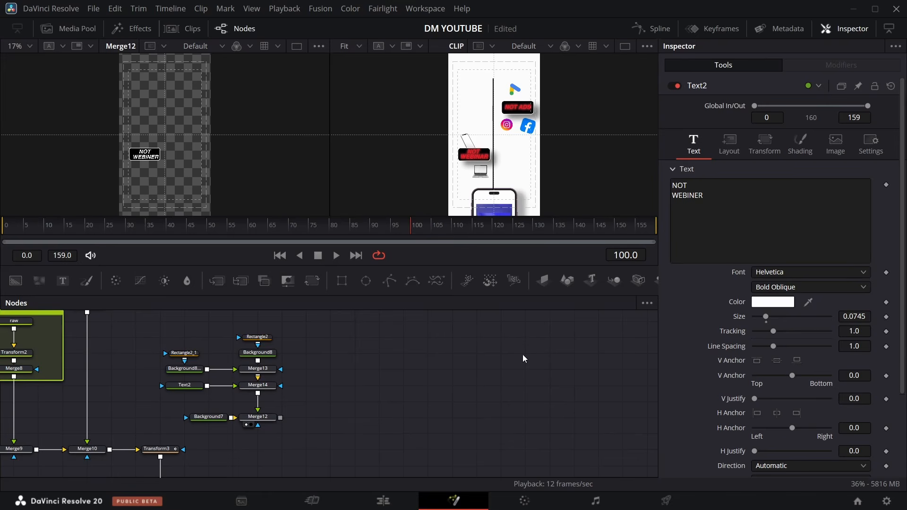
left_click(780, 306)
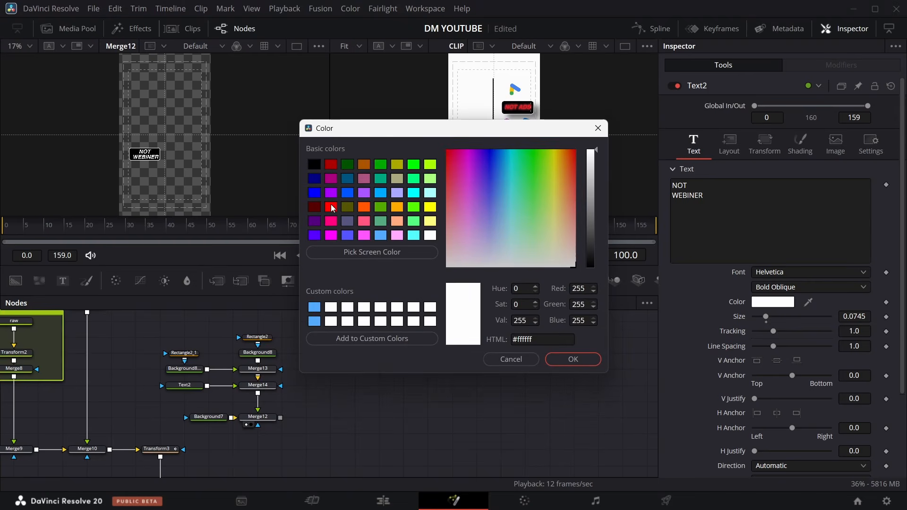
left_click(332, 207)
left_click(572, 359)
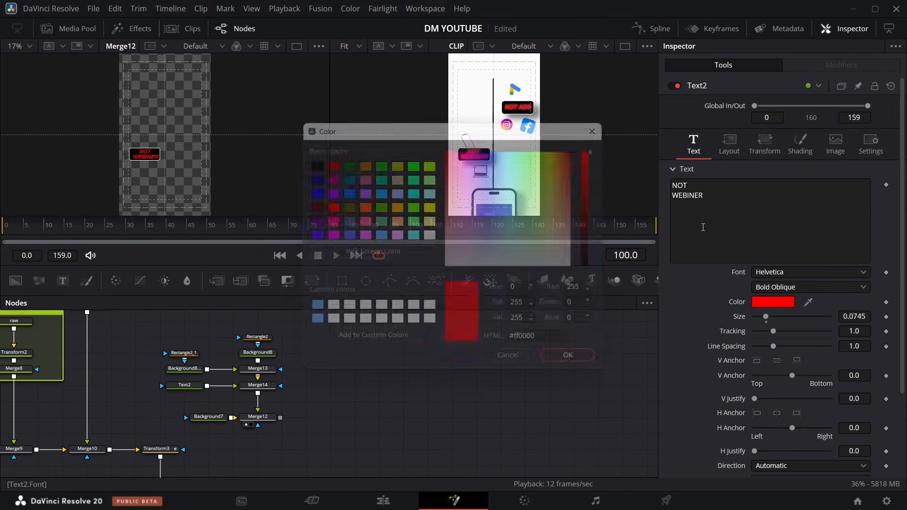
Step: Enable the Red Outline shading element on the label text with a thickness of 0.0378
left_click(800, 145)
left_click(774, 184)
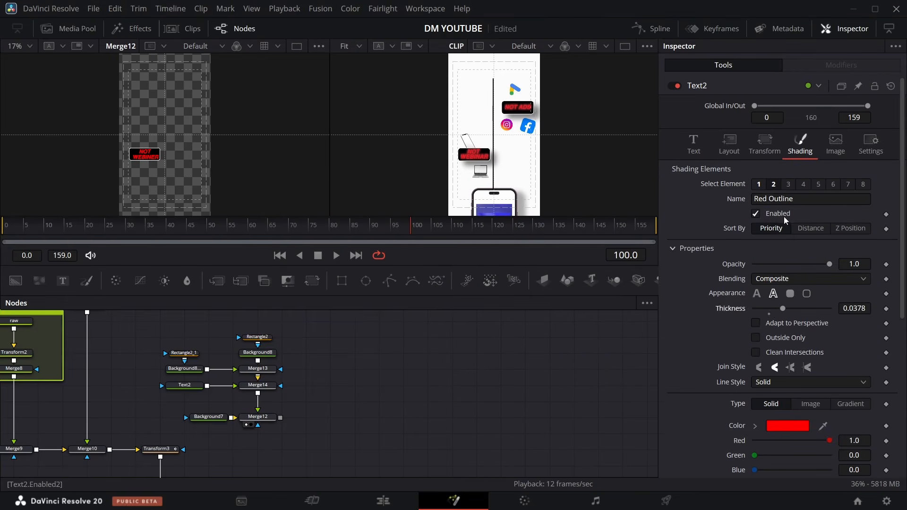
Step: Try a softened black shadow on the label text using shading element 3
left_click(788, 185)
left_click(767, 217)
scroll(767, 219, "down", 3)
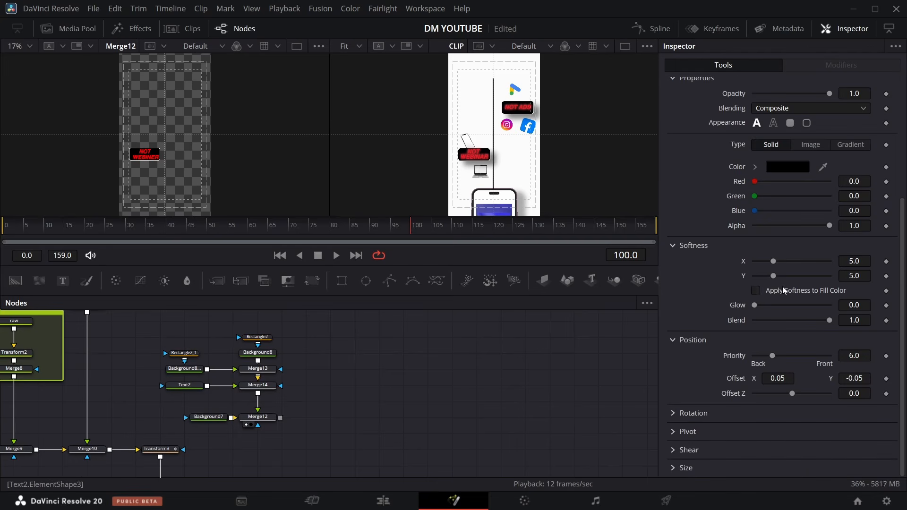
left_click_drag(773, 262, 823, 261)
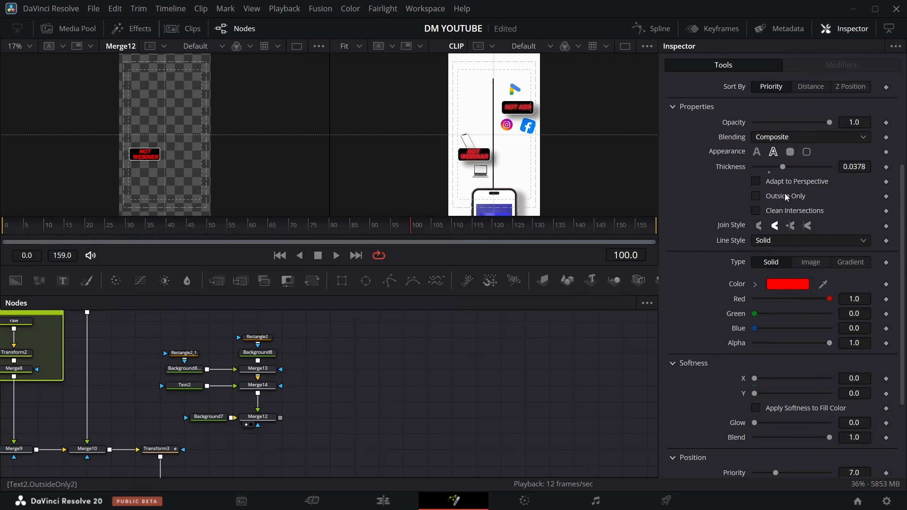
Step: Add a red glow behind the label text with shading element 4, setting its X and Y softness to 20
scroll(786, 227, "down", 2)
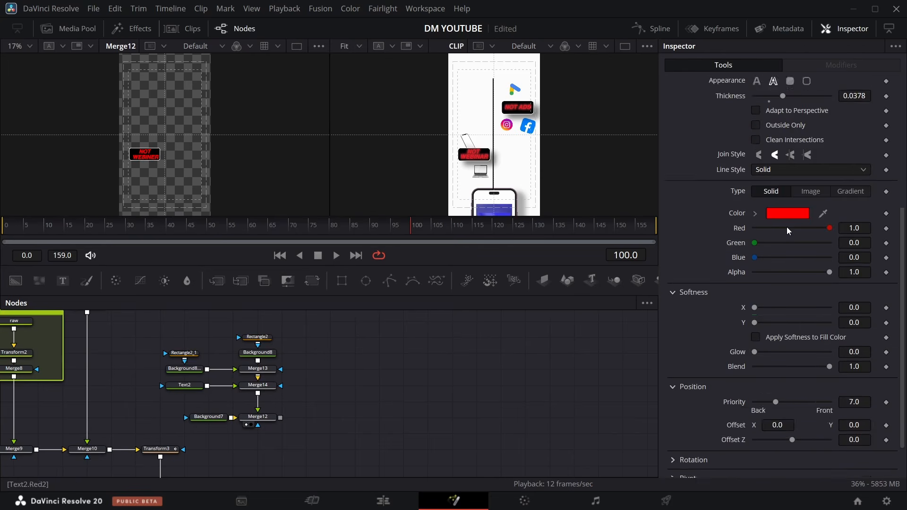
scroll(787, 230, "down", 2)
left_click_drag(755, 262, 829, 261)
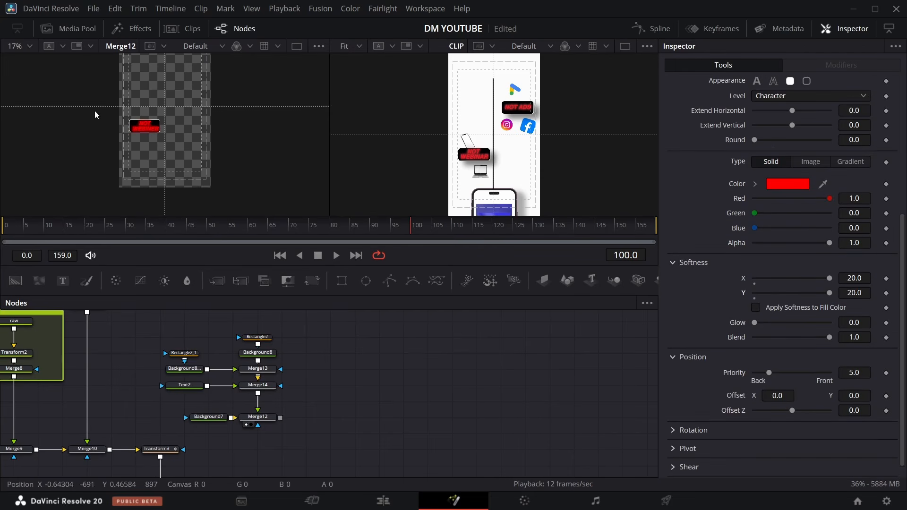
Step: Switch the label text's Red Outline element back on and reduce its thickness to 0.0
key("ctrl+z")
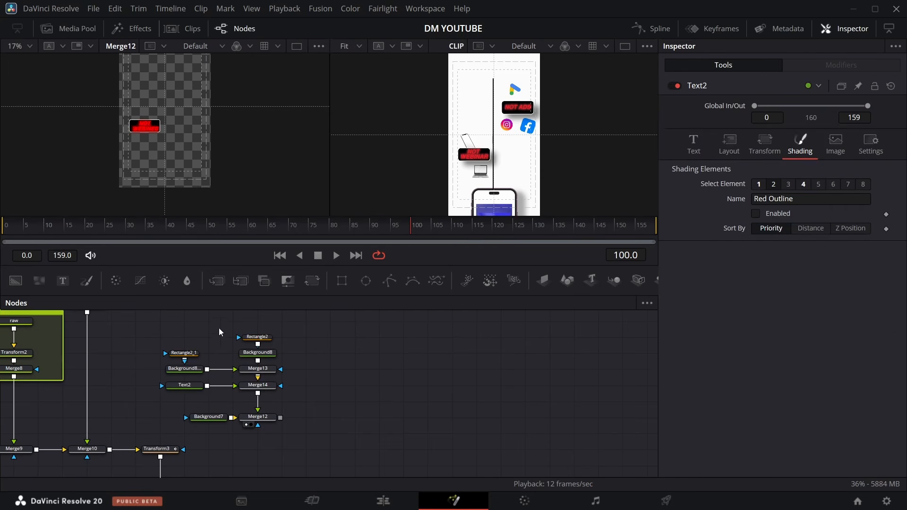
left_click(756, 214)
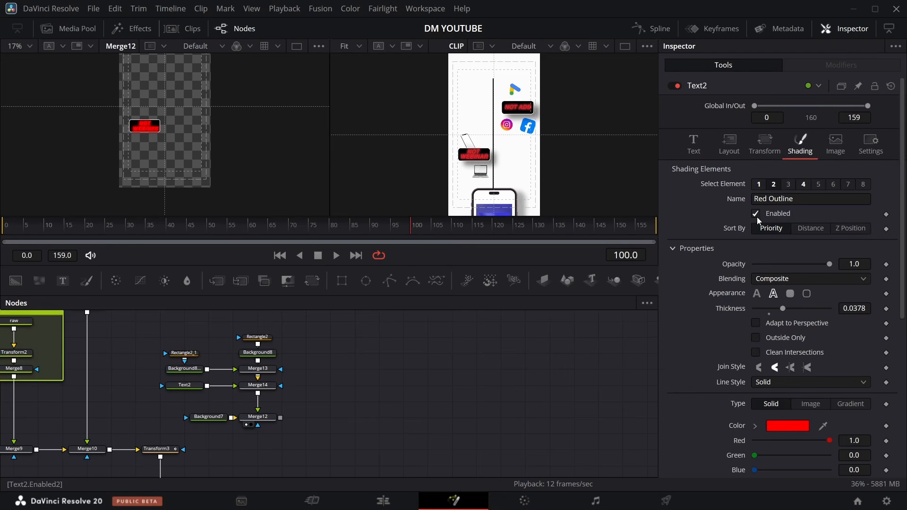
left_click_drag(782, 309, 755, 312)
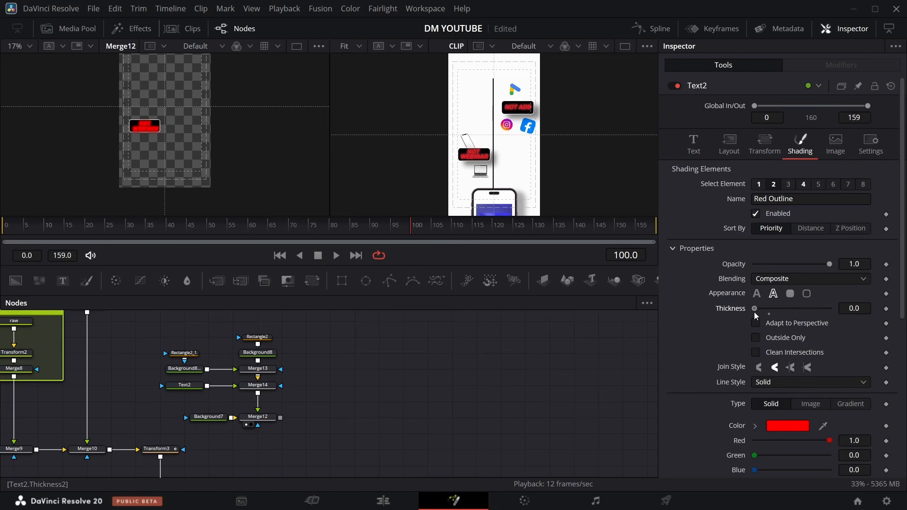
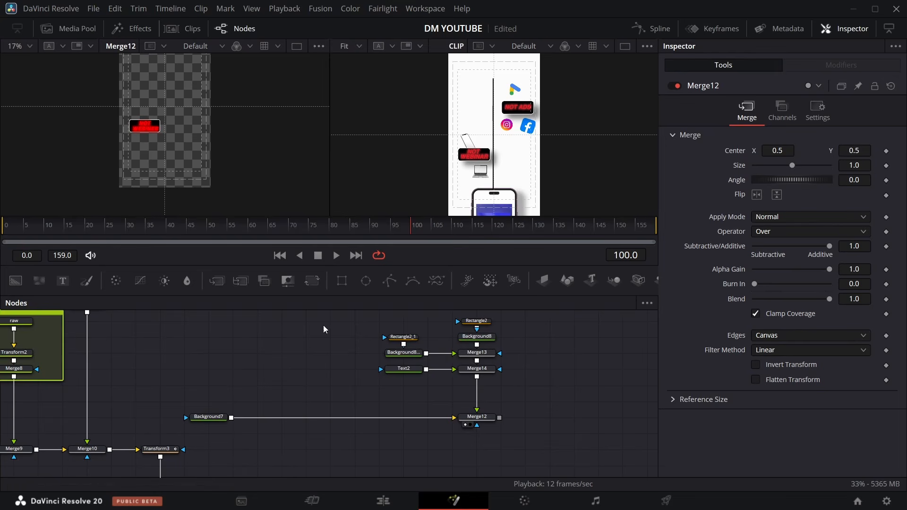
Step: Bring the tilted phone image and Laptopd.png from the media pool into the node graph beside the label nodes
left_click(75, 30)
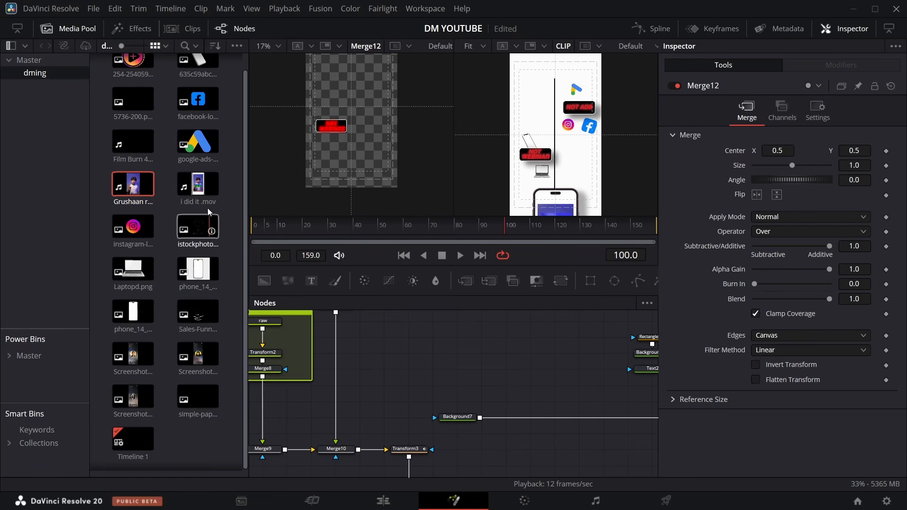
scroll(163, 214, "down", 1)
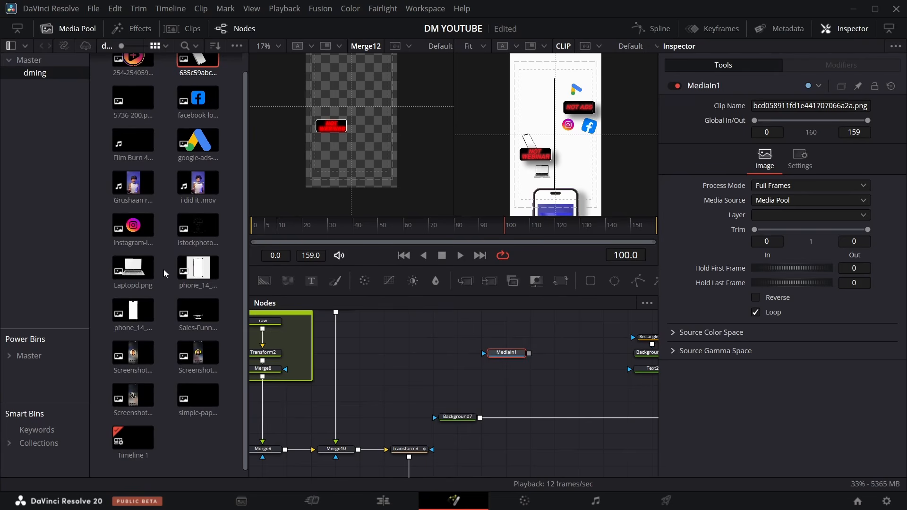
left_click_drag(134, 269, 582, 360)
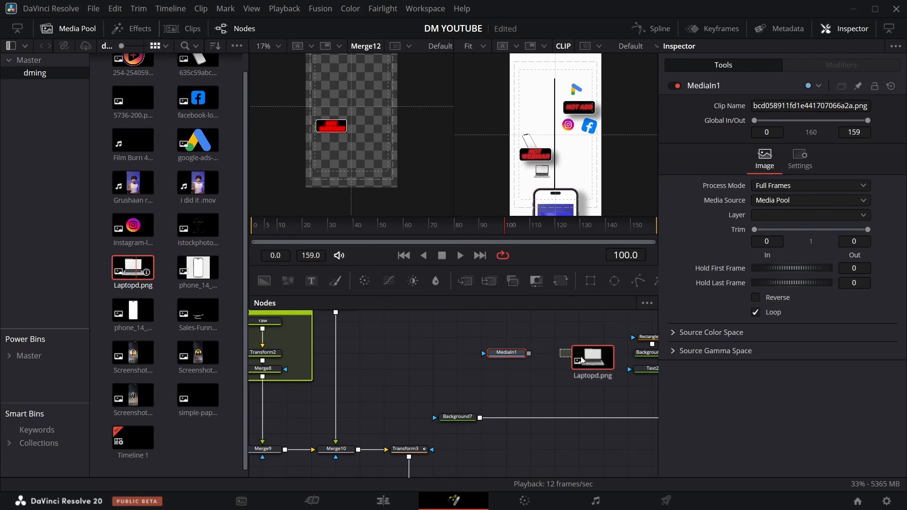
left_click_drag(581, 360, 581, 360)
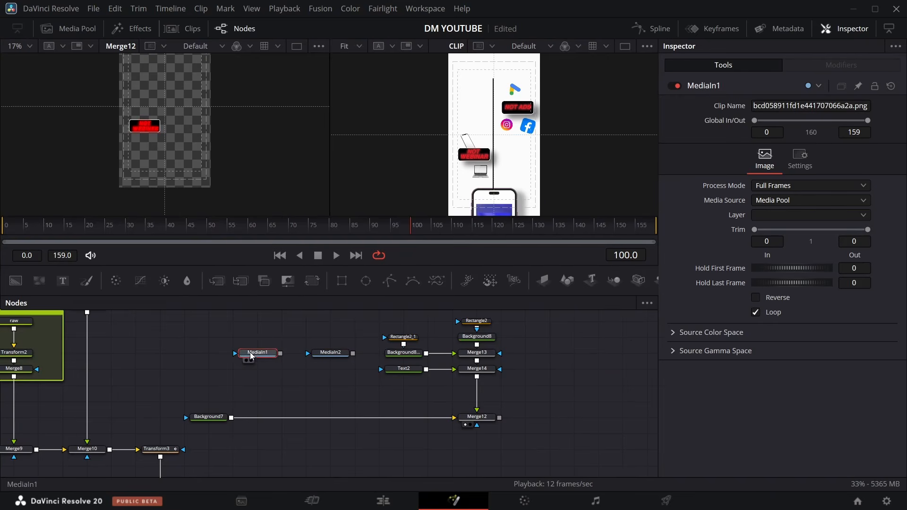
Step: Rename the phone image node to IPHONE and the laptop image node to COMPUTER
key("F2")
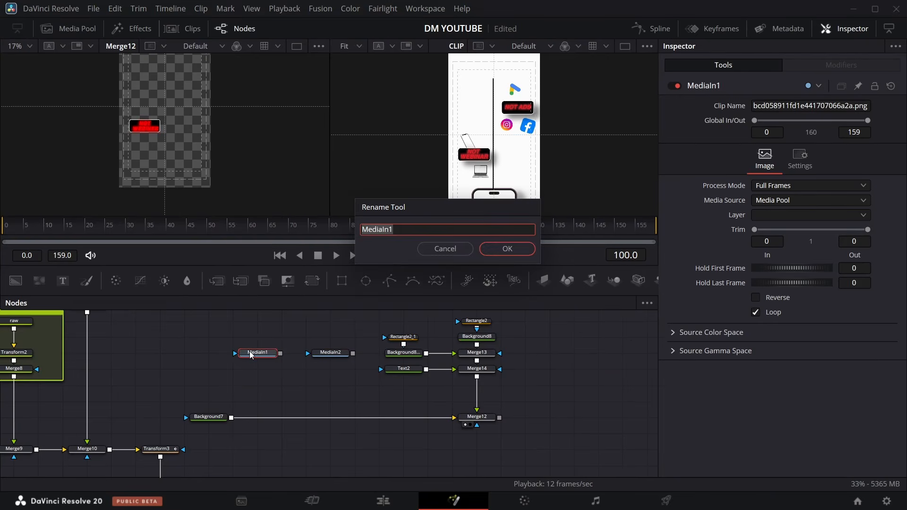
key("BackSpace")
key("Return")
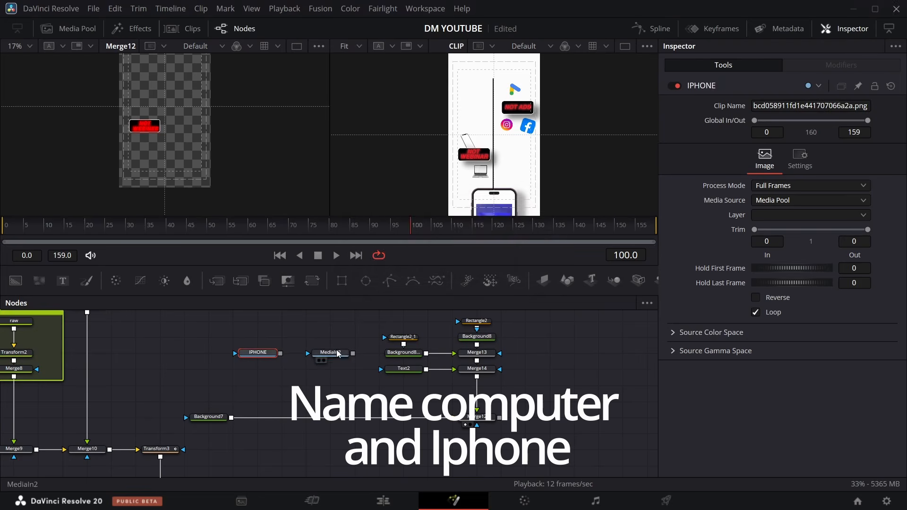
left_click(340, 353)
key("F2")
type("COMPUT")
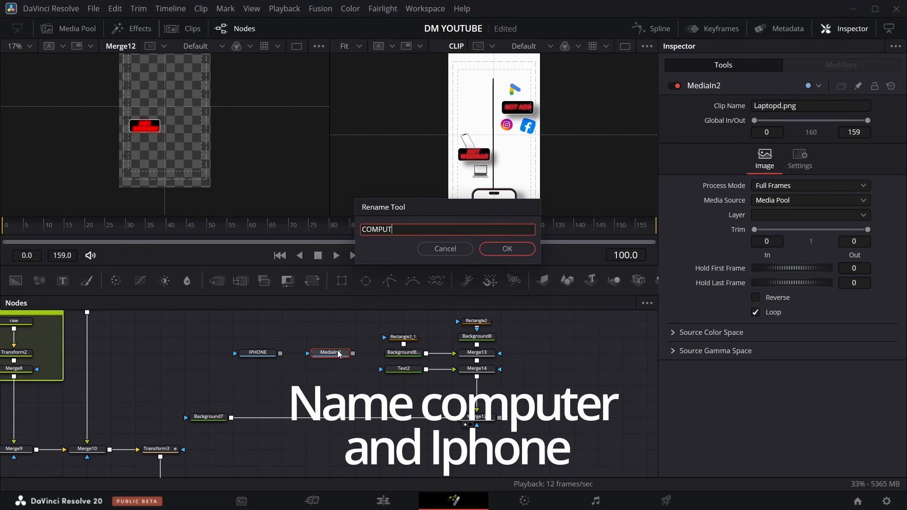
type("ER")
key("Return")
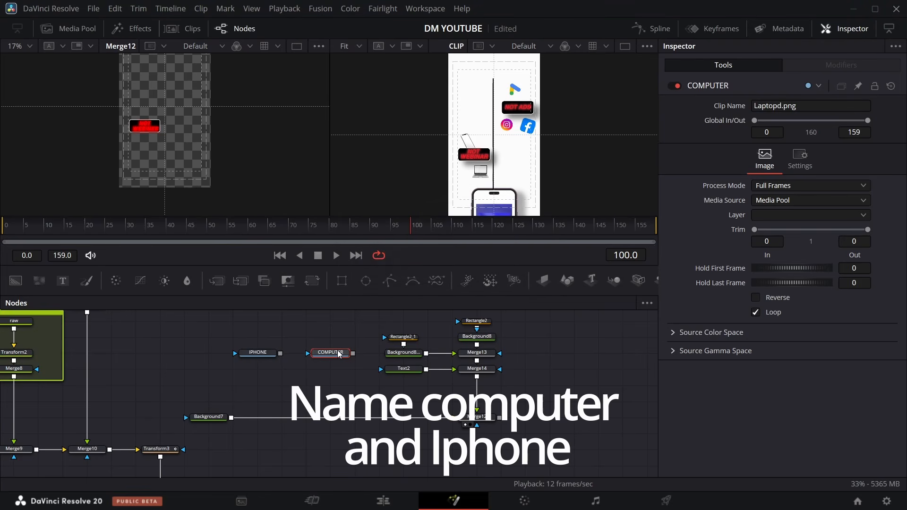
Step: Add a Transform after IPHONE and COMPUTER and merge both over Background7, ahead of Merge12
left_click(276, 354)
left_click(312, 281)
left_click_drag(297, 354, 250, 368)
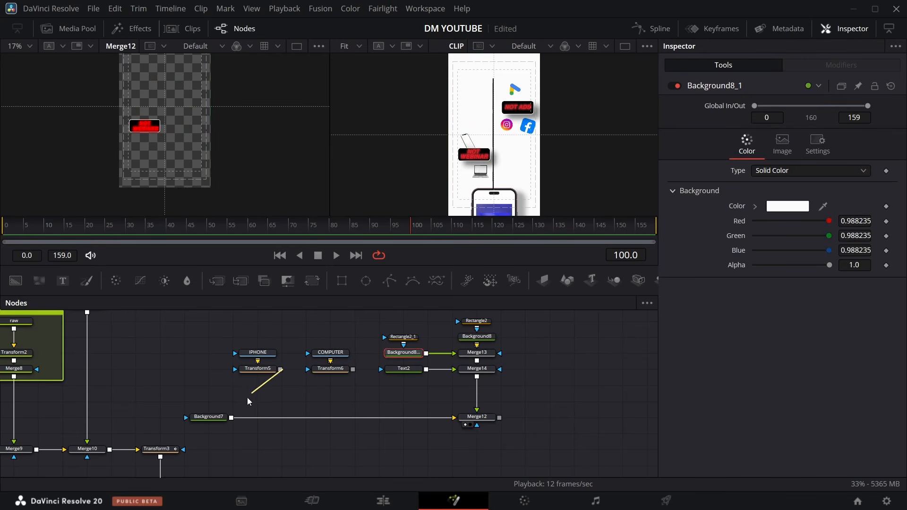
left_click_drag(281, 369, 234, 418)
left_click_drag(353, 369, 281, 419)
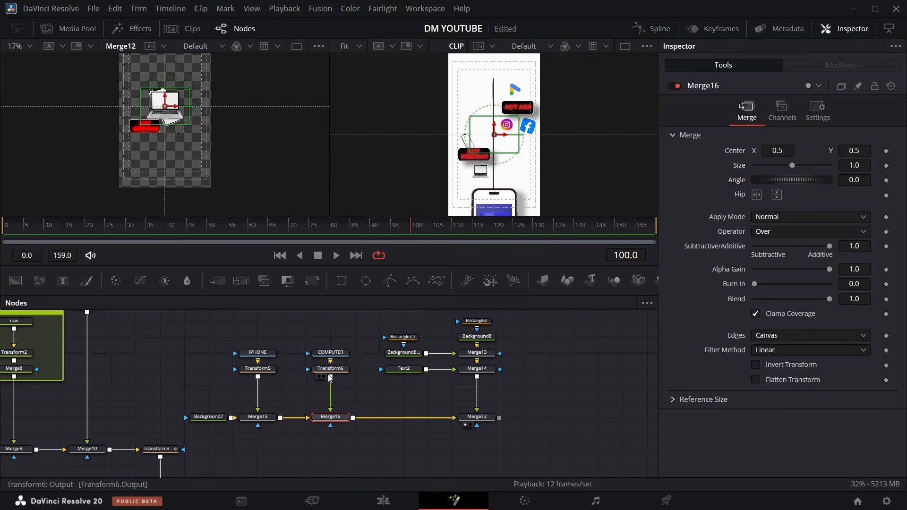
Step: Move the phone toward the label and place the laptop below it at size 0.45, centred at about X 0.283, Y -0.451
left_click(258, 368)
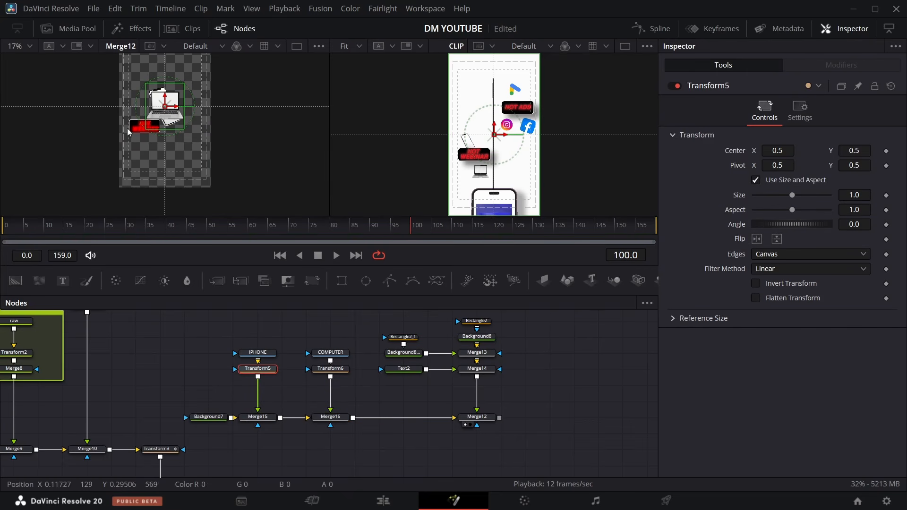
left_click_drag(169, 111, 157, 138)
left_click(165, 106)
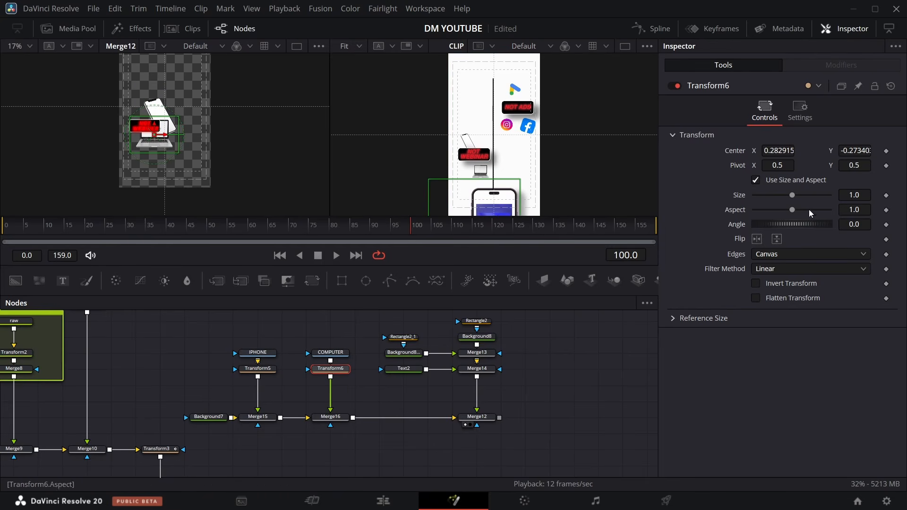
left_click_drag(855, 194, 808, 195)
left_click_drag(861, 150, 819, 150)
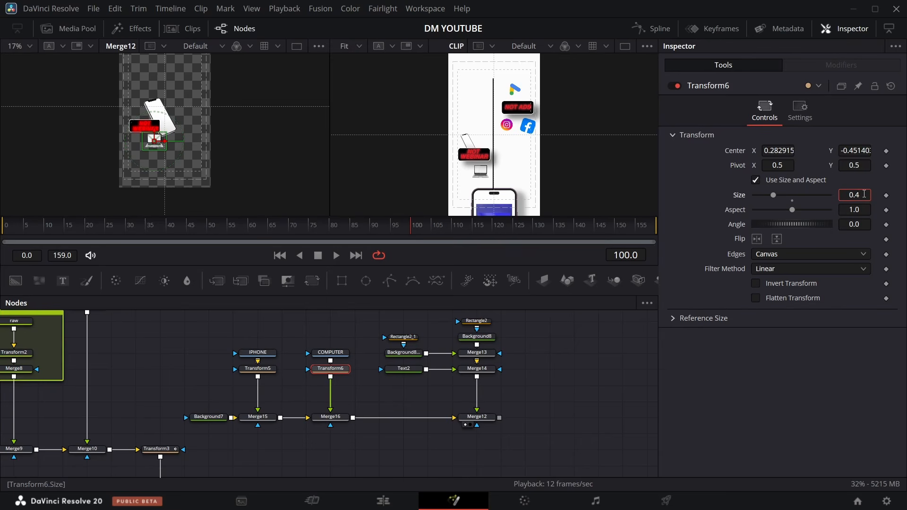
Step: Scale the phone to 0.5 with Transform5 and place it above the label at about X -0.216, Y 0.321
left_click(257, 368)
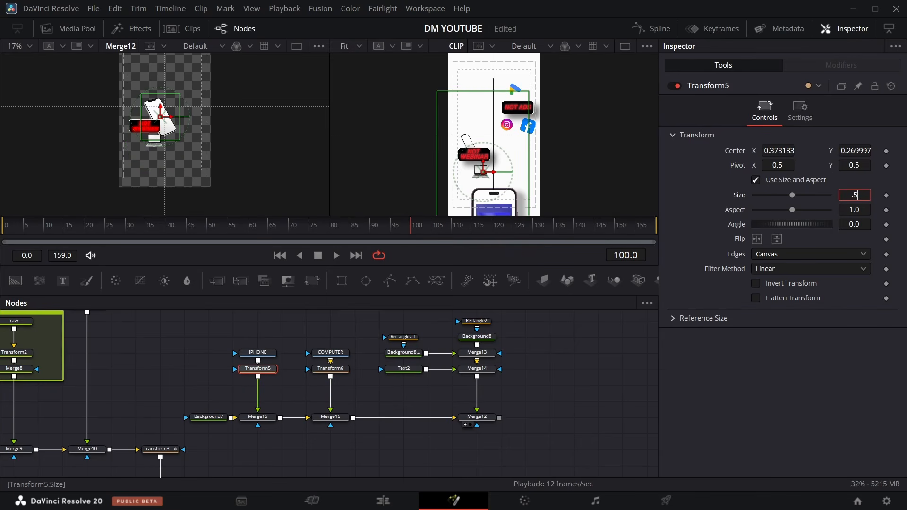
left_click(862, 196)
type(".5")
left_click_drag(160, 117, 136, 116)
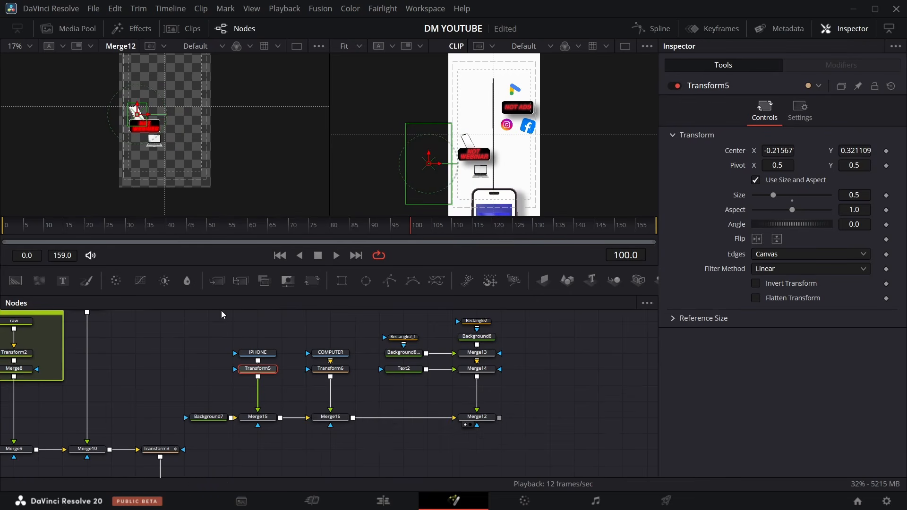
left_click(197, 353)
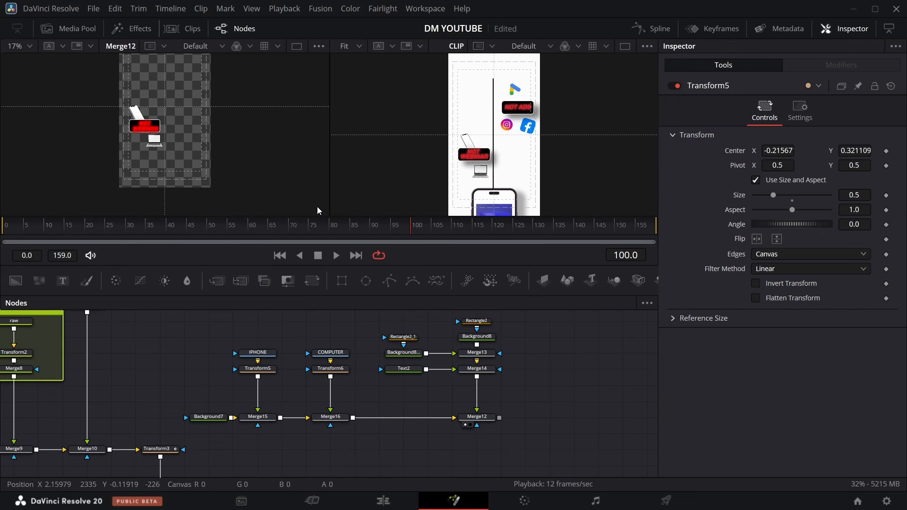
Step: Find where the laptop is still hidden in the reference clip and keyframe Transform6's size at frame 62
left_click(330, 227)
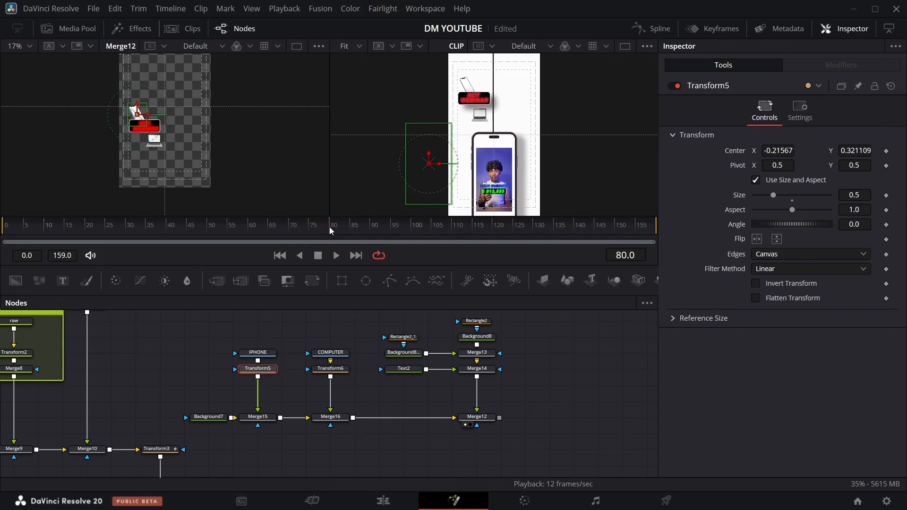
left_click(358, 46)
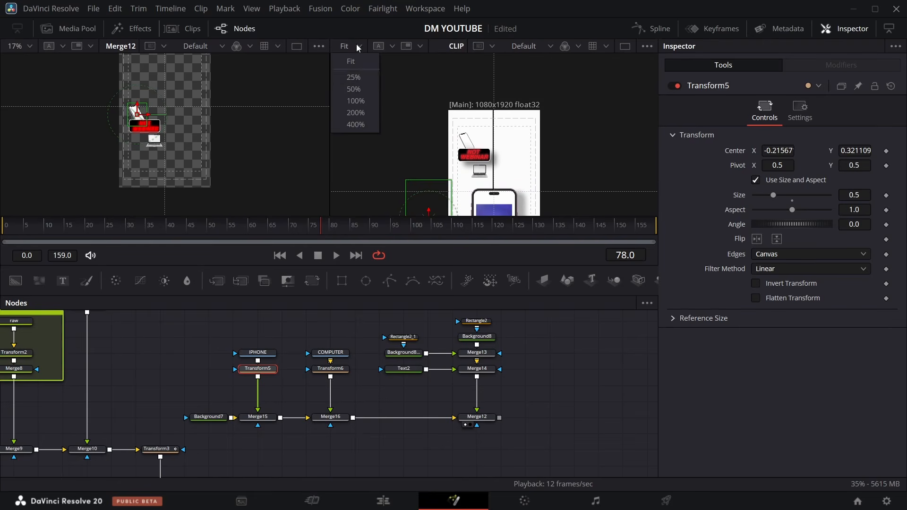
left_click(359, 84)
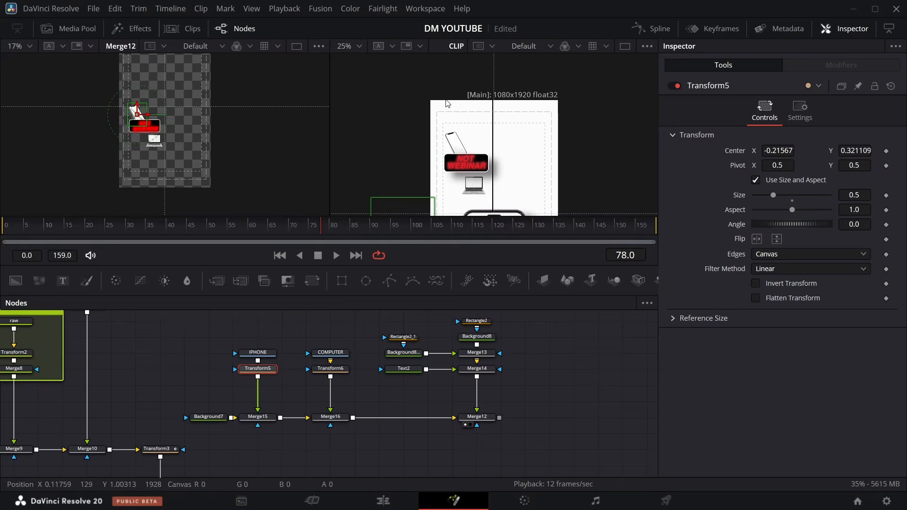
scroll(368, 118, "down", 2)
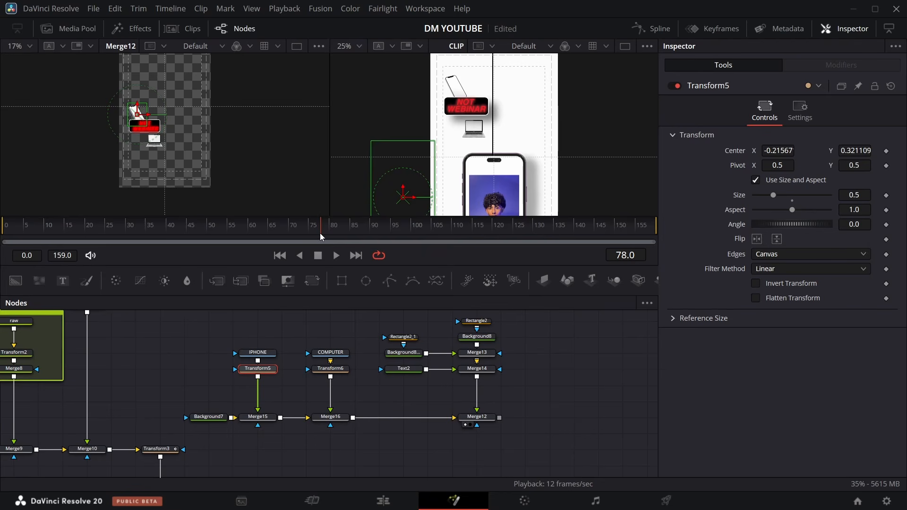
left_click_drag(313, 232, 260, 232)
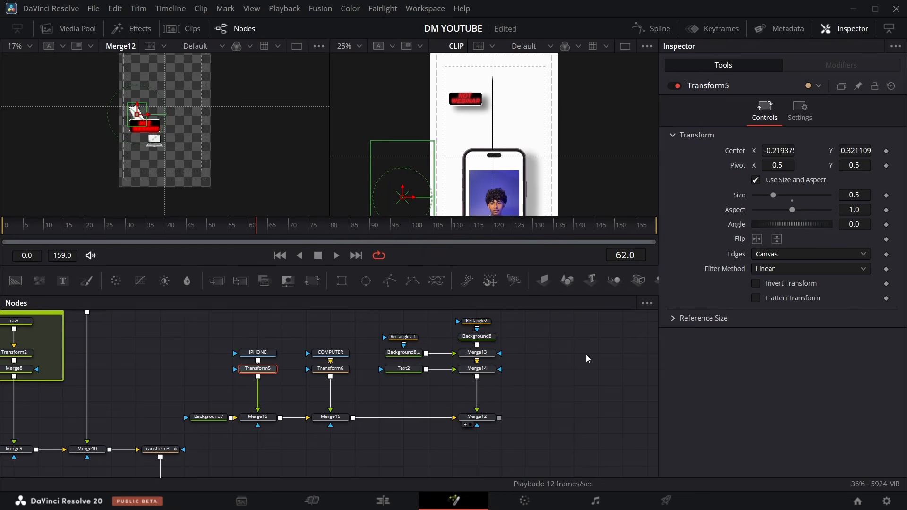
left_click(330, 369)
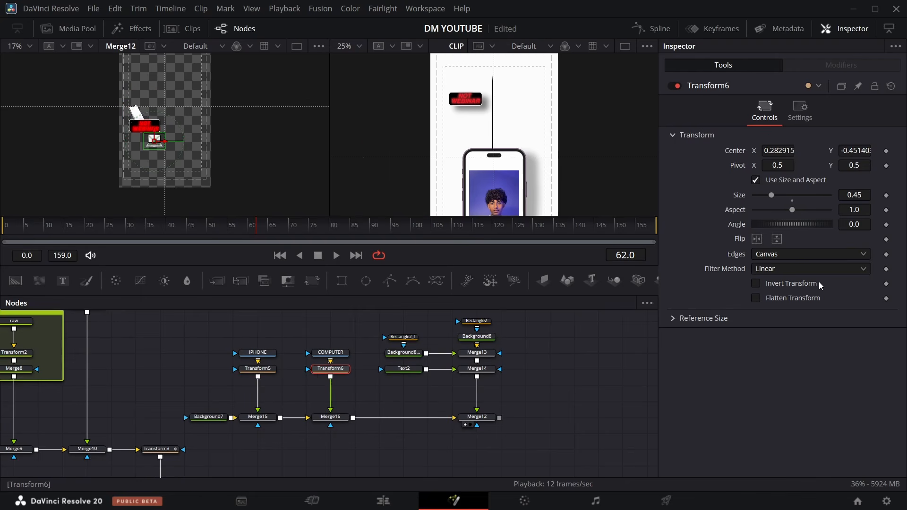
left_click(886, 195)
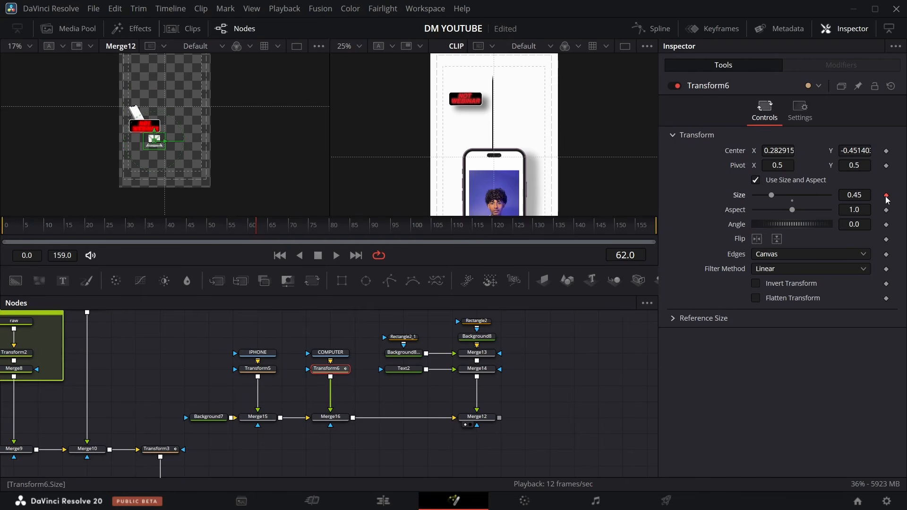
Step: Keyframe Transform6's size at frames 70 and 75, and set the size to 0 at frame 62
key("space")
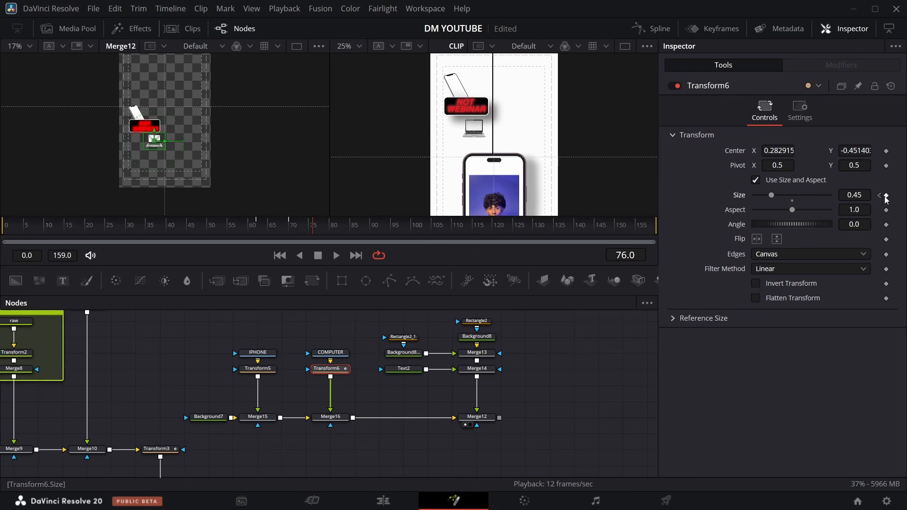
left_click(887, 198)
left_click(879, 195)
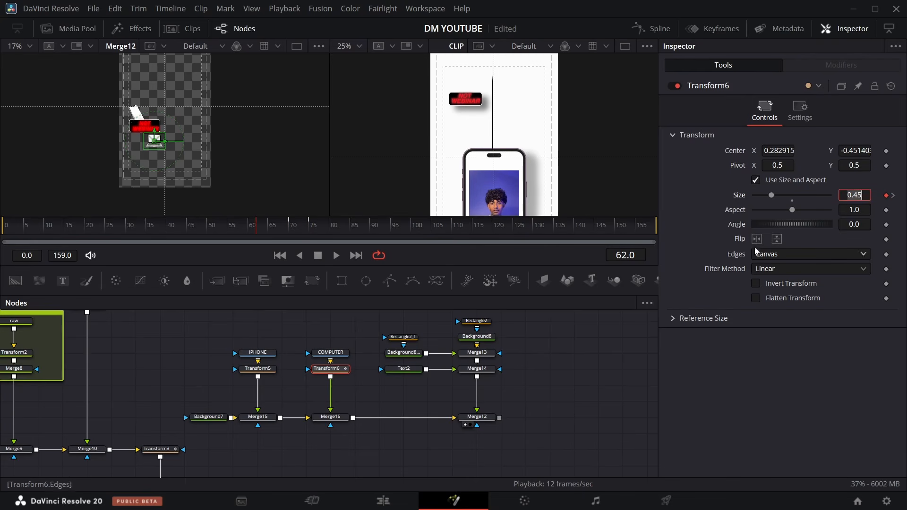
key("space")
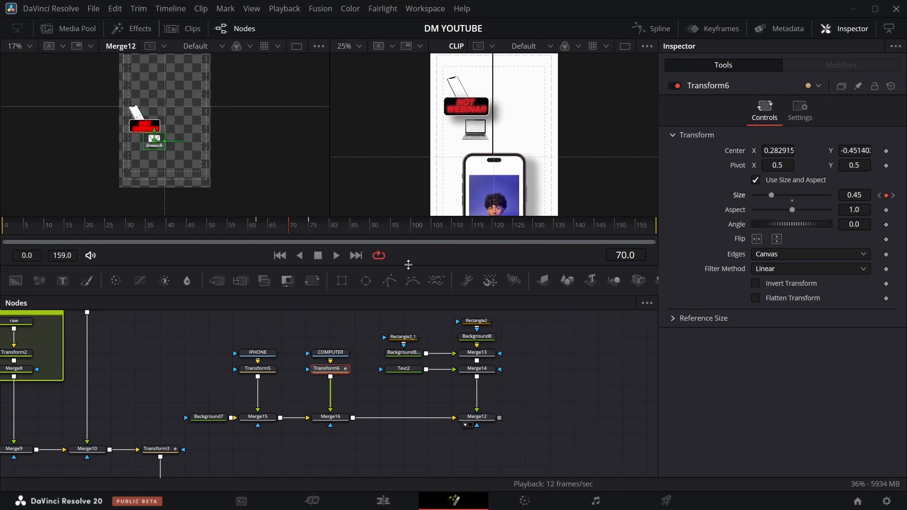
Step: Set Transform6's size to 0.6 at frame 70 and nudge the laptop's center to about X 0.239, Y -0.522
left_click(861, 196)
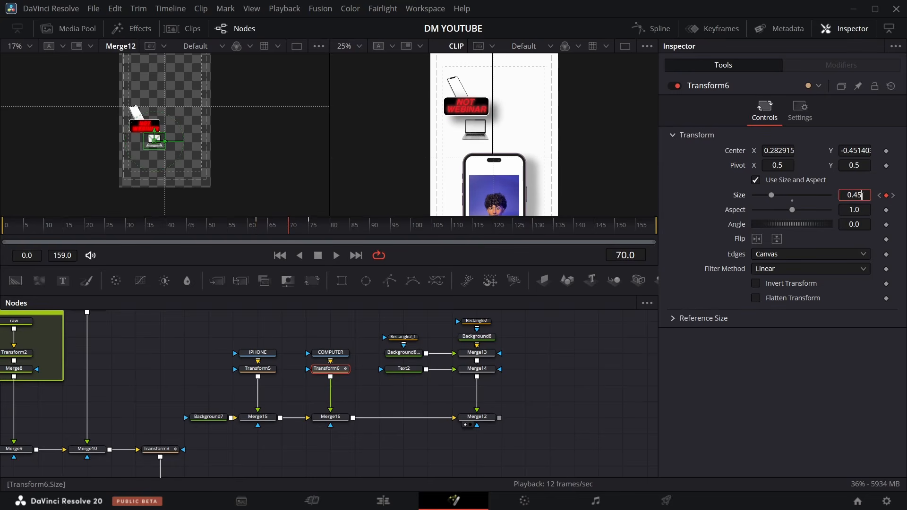
key("BackSpace")
key("BackSpace")
type("6")
key("Return")
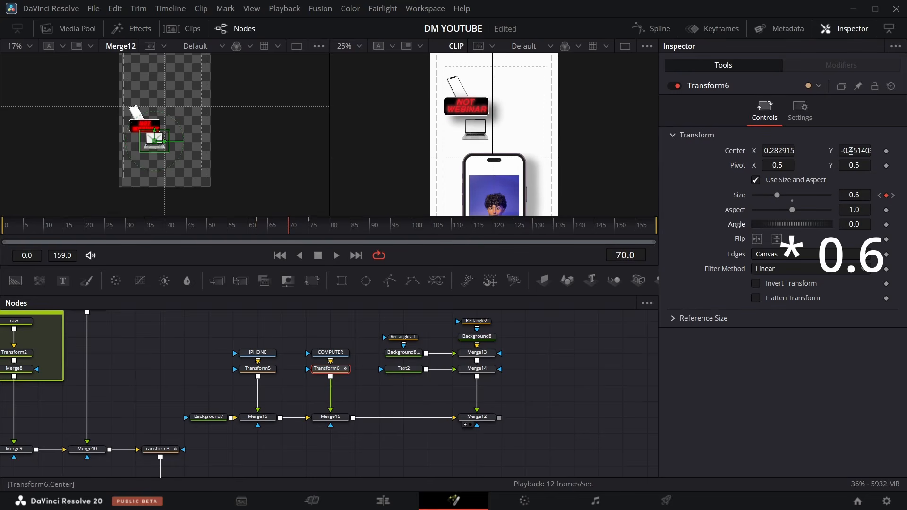
mouse_move(866, 152)
left_mouse_down()
mouse_move(841, 152)
mouse_move(866, 152)
left_mouse_up()
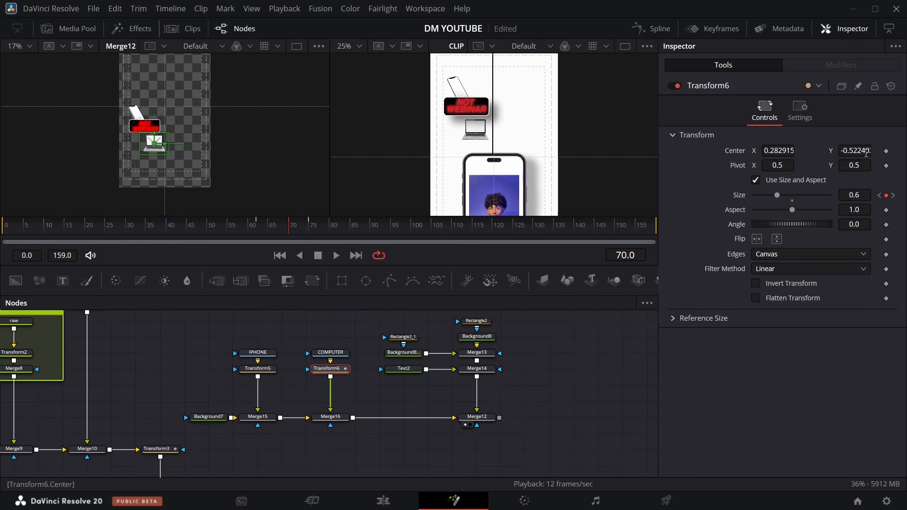
left_click_drag(781, 152, 759, 152)
Step: Set Transform6's size to 0.5 at its frame 75 keyframe
left_click(894, 196)
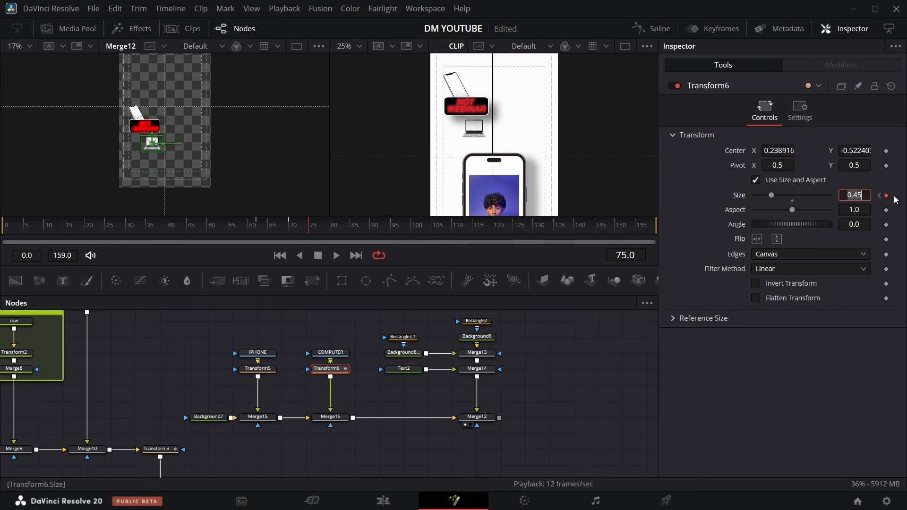
left_click(866, 196)
key("BackSpace")
type("5")
key("Return")
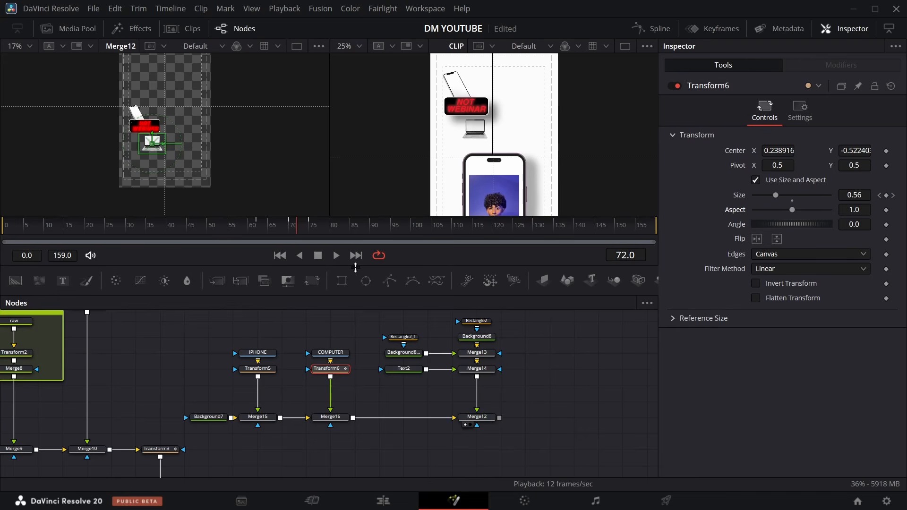
Step: Keyframe the phone's size in Transform5 at 0.5 on frames 80 and 72
left_click(257, 368)
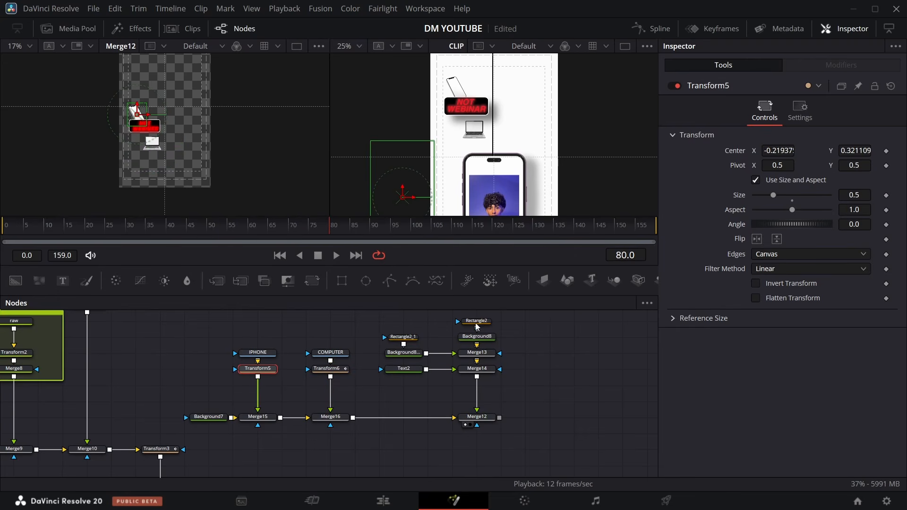
left_click(885, 196)
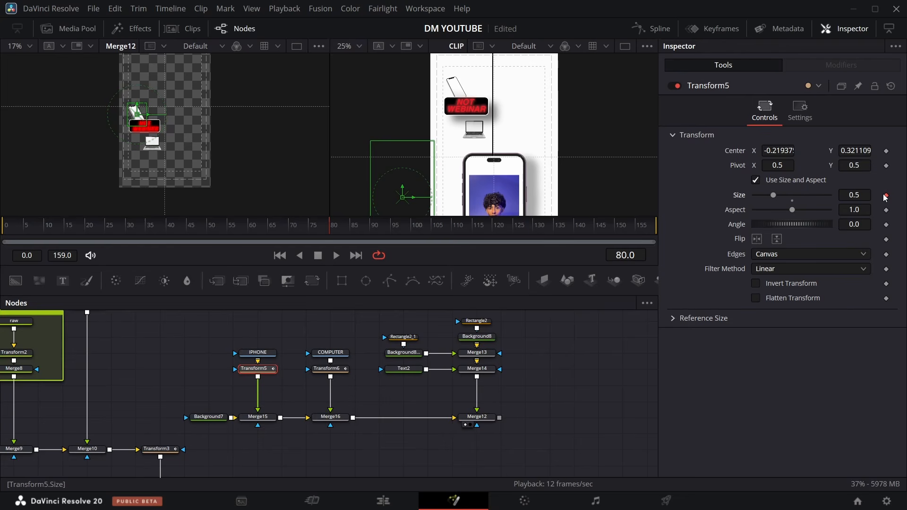
key("Left")
key("Left")
key("Left")
key("Left")
key("Left")
key("Left")
key("Left")
key("Left")
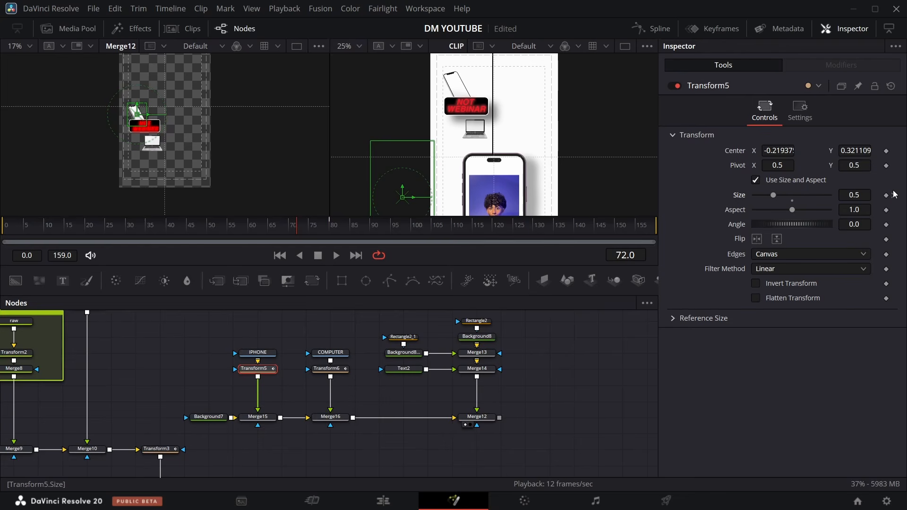
Step: Set Transform5's size to 0 at frame 66, 0.7 at frame 72 and 0.5 at frame 80
key("Left")
key("Left")
key("Left")
key("Left")
key("Left")
key("Left")
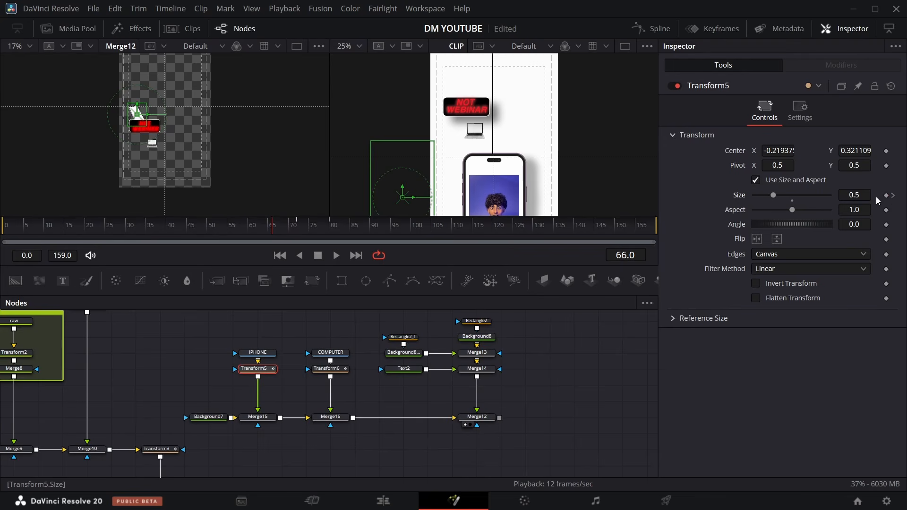
left_click(886, 195)
left_click_drag(773, 195, 643, 197)
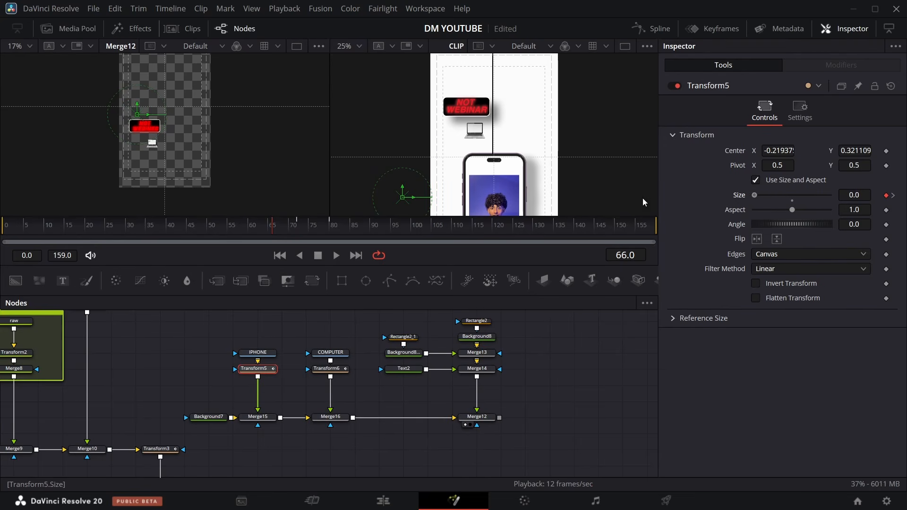
left_click(893, 196)
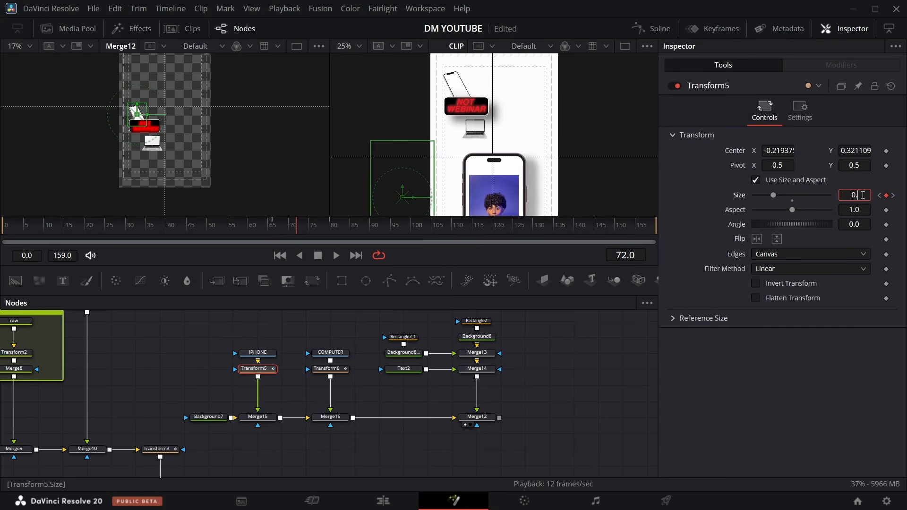
left_click(893, 195)
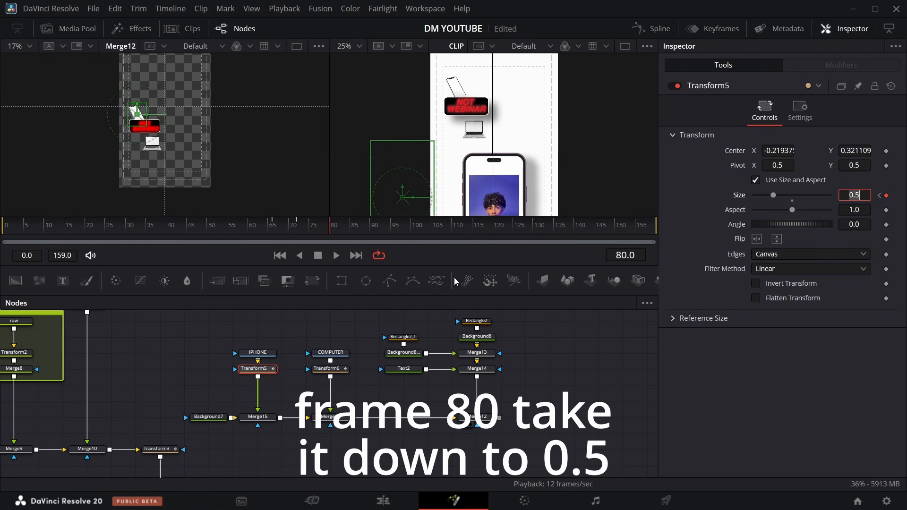
Step: Display the size curves of Transform5 and Transform6 in the Spline editor and smooth all their keyframes
left_click(579, 345)
left_click_drag(221, 384, 348, 374)
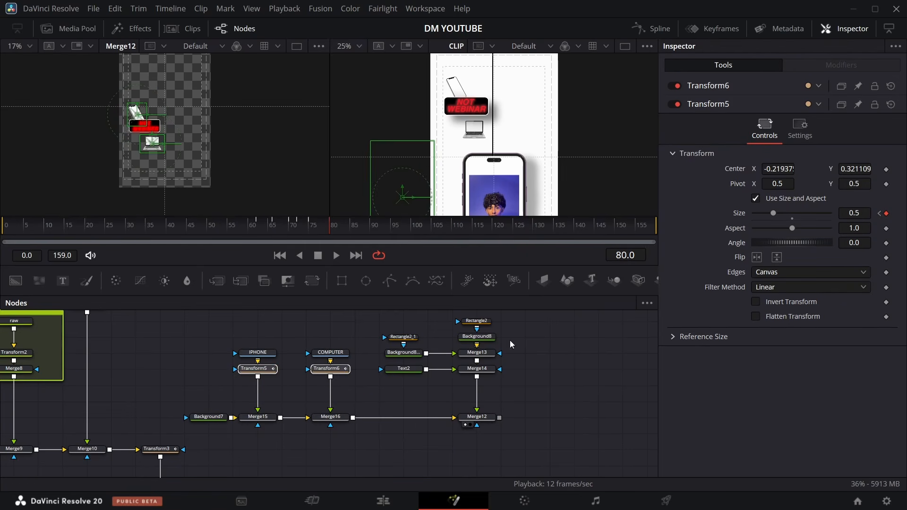
left_click(661, 33)
left_click(563, 464)
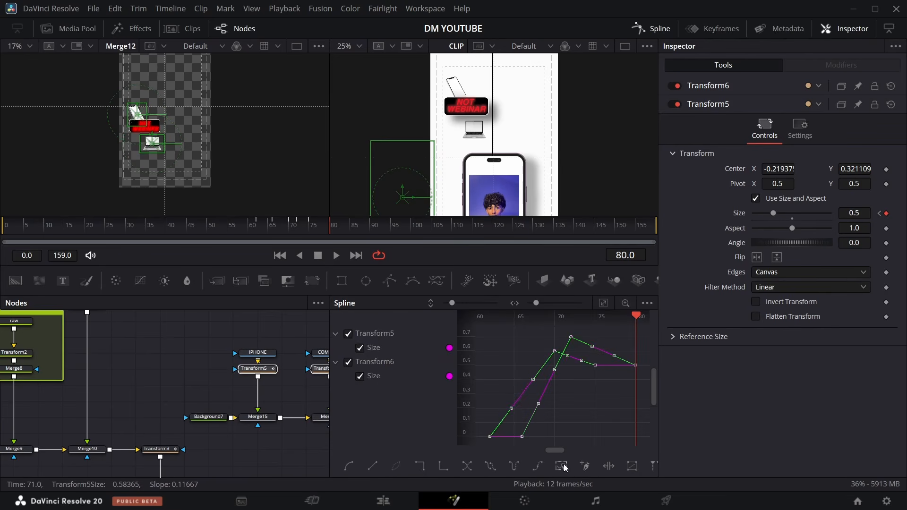
key("shift+s")
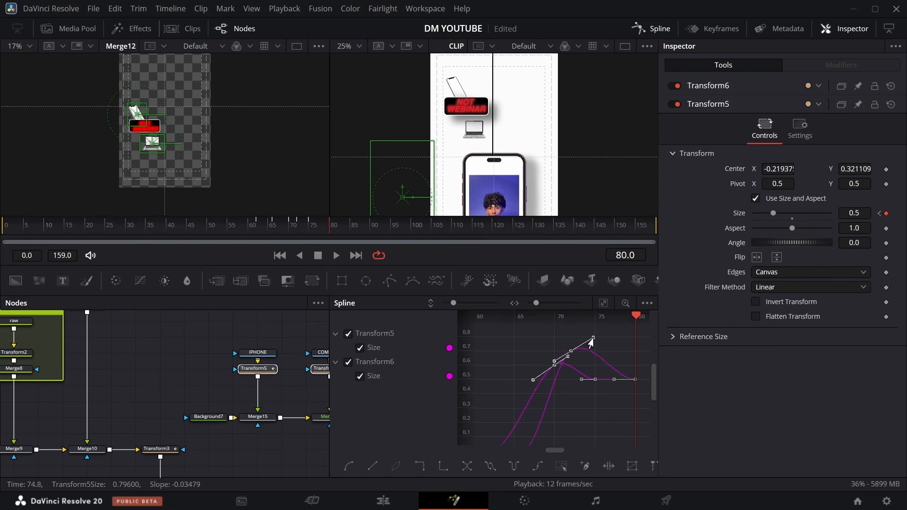
Step: Flatten the curve handles at the overshoot keyframes, close the Spline editor and preview the phone and laptop pop-in
left_click_drag(590, 340, 590, 348)
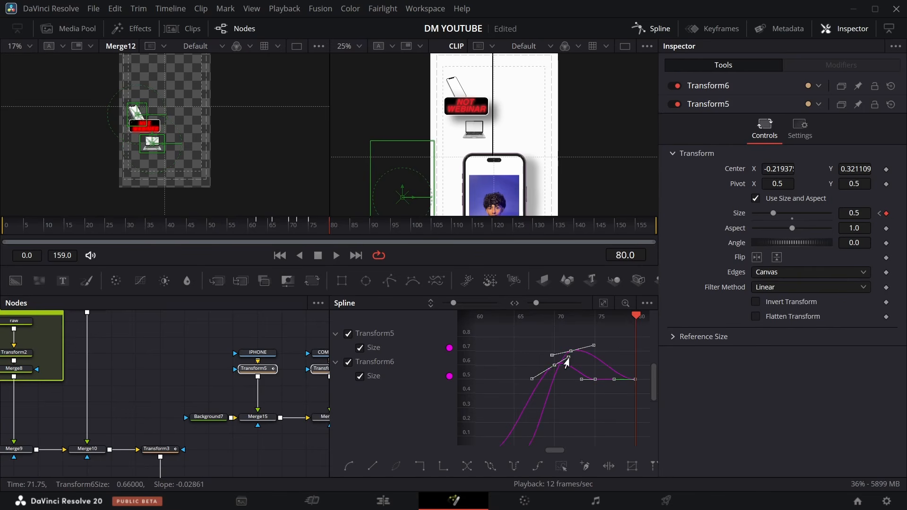
key("F8")
left_click_drag(330, 230, 317, 215)
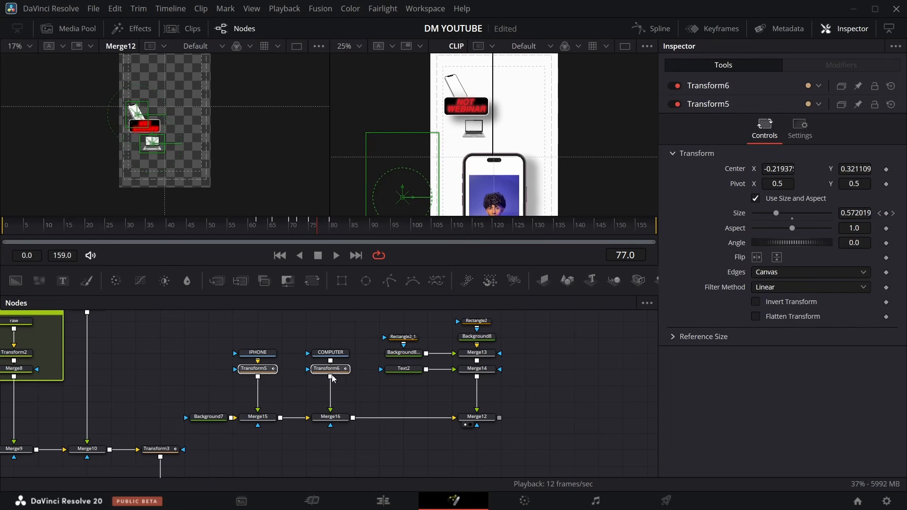
Step: Add a Camera Shake node between Merge16 and Merge12
left_click(333, 417)
key("shift+space")
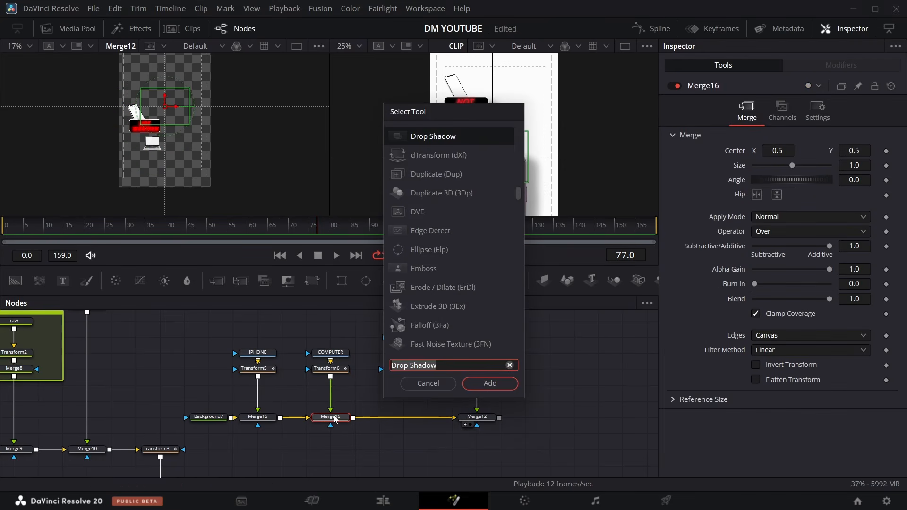
type("CA")
key("Return")
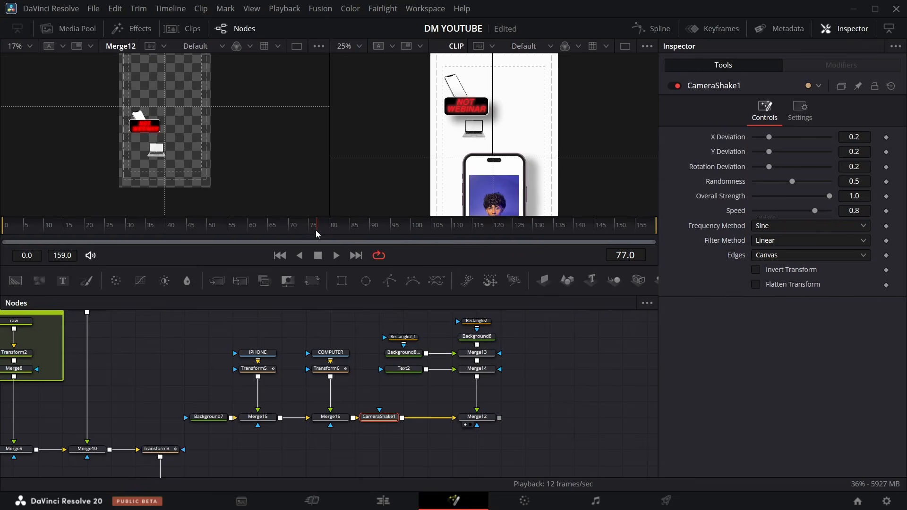
Step: Soften the camera shake to X deviation 0.11, Y deviation 0.094, rotation deviation 0.087, randomness 0.142, overall strength 0.252 and speed 0.094
left_click_drag(316, 230, 337, 228)
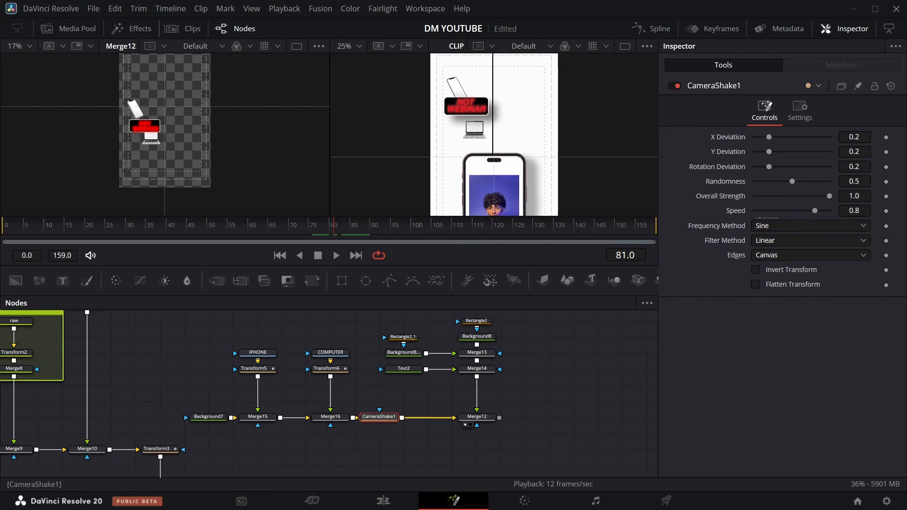
left_click_drag(815, 210, 764, 206)
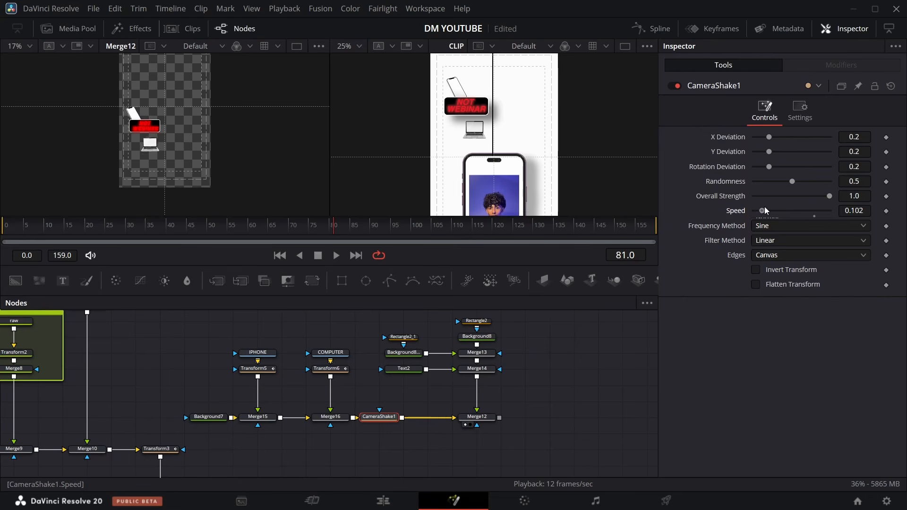
left_click_drag(829, 197, 761, 140)
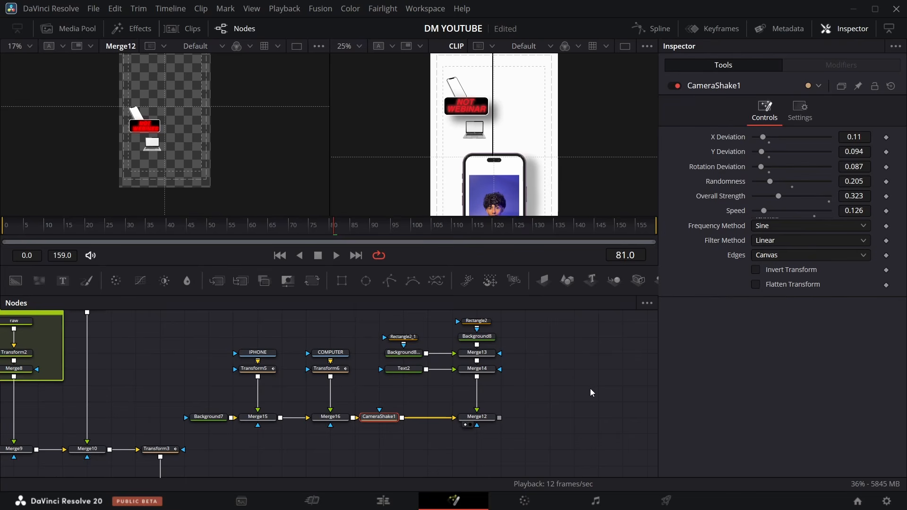
left_click_drag(334, 228, 424, 231)
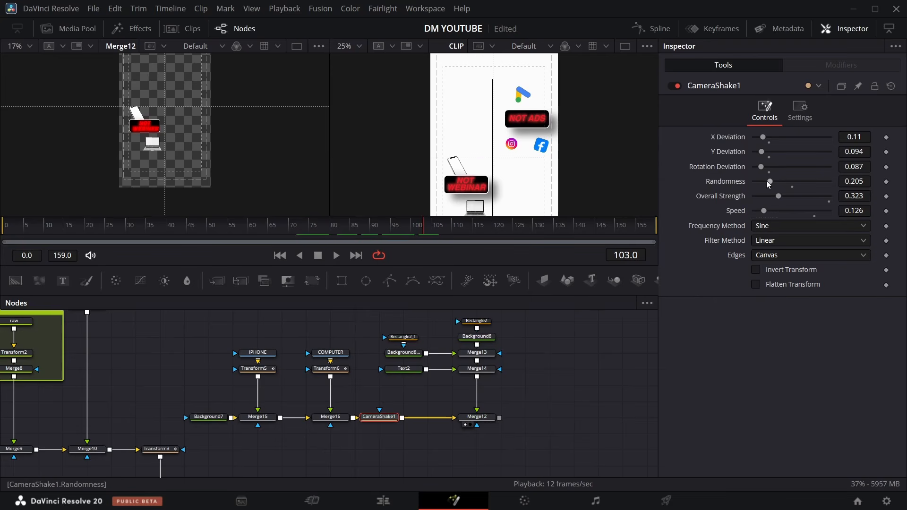
mouse_move(766, 181)
left_mouse_down()
mouse_move(762, 210)
mouse_move(770, 197)
left_mouse_up()
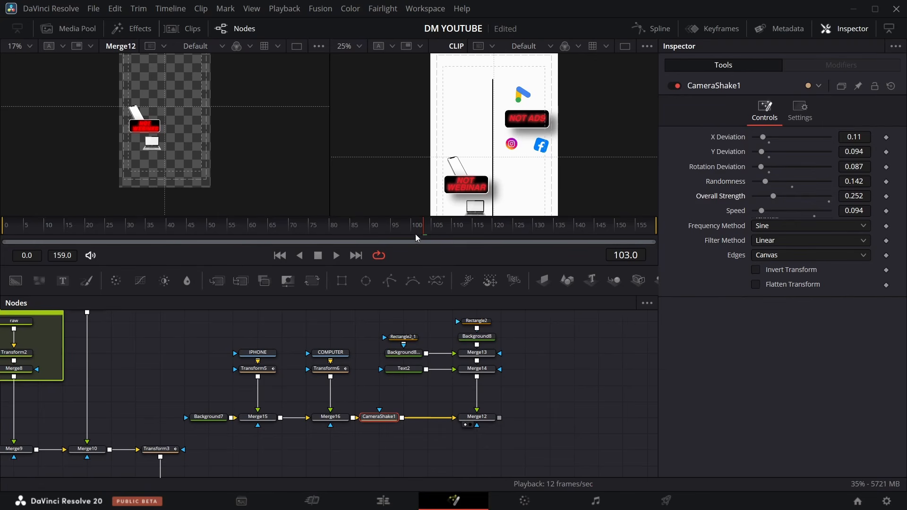
left_click_drag(415, 233, 387, 227)
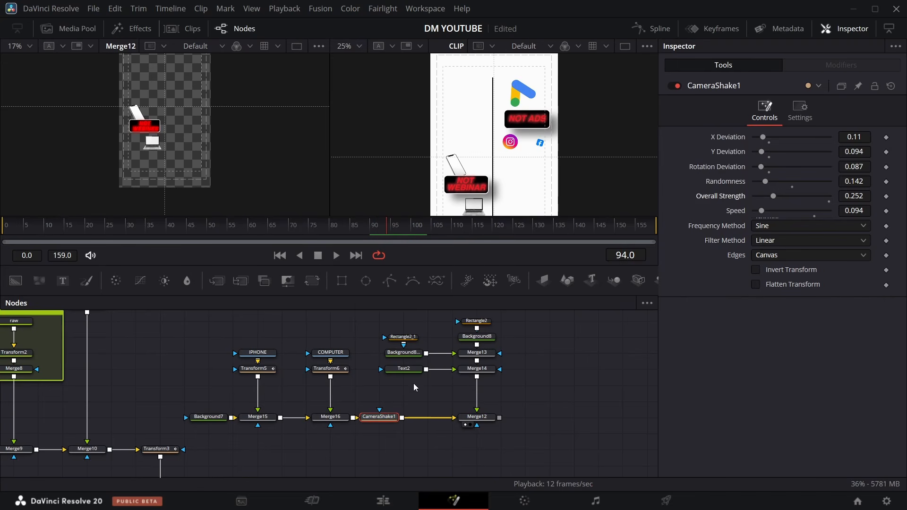
Step: Group all nodes of the NOT WEBINAR scene, from Background7 to Merge12, inside an Underlay
scroll(413, 384, "down", 1)
scroll(272, 324, "up", 2)
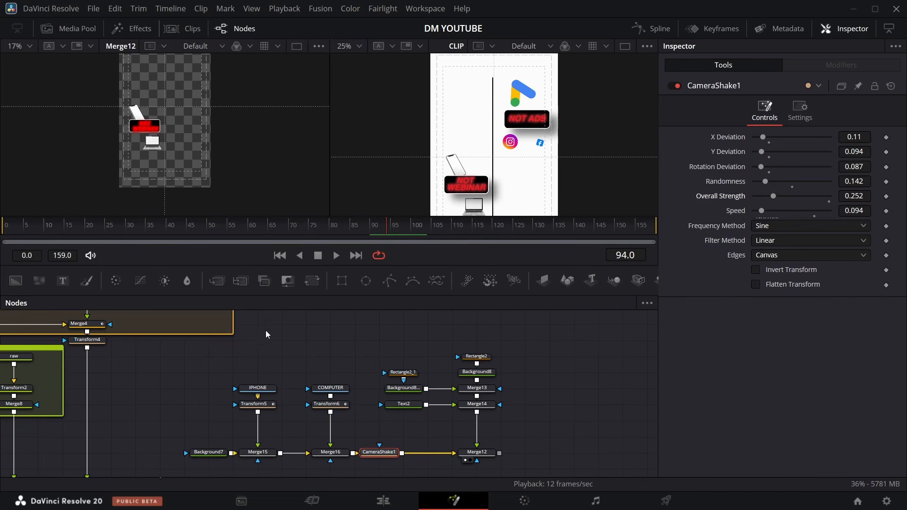
left_click_drag(210, 357, 511, 464)
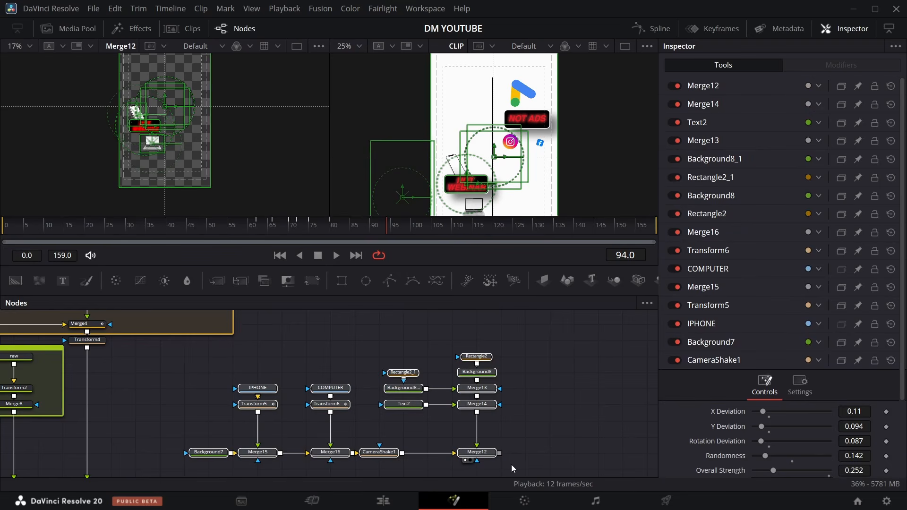
key("shift+space")
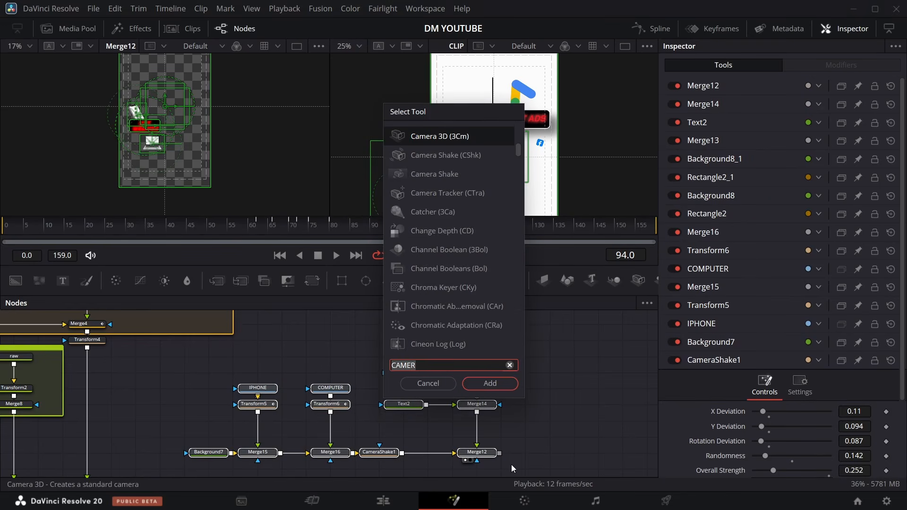
type("UNDER")
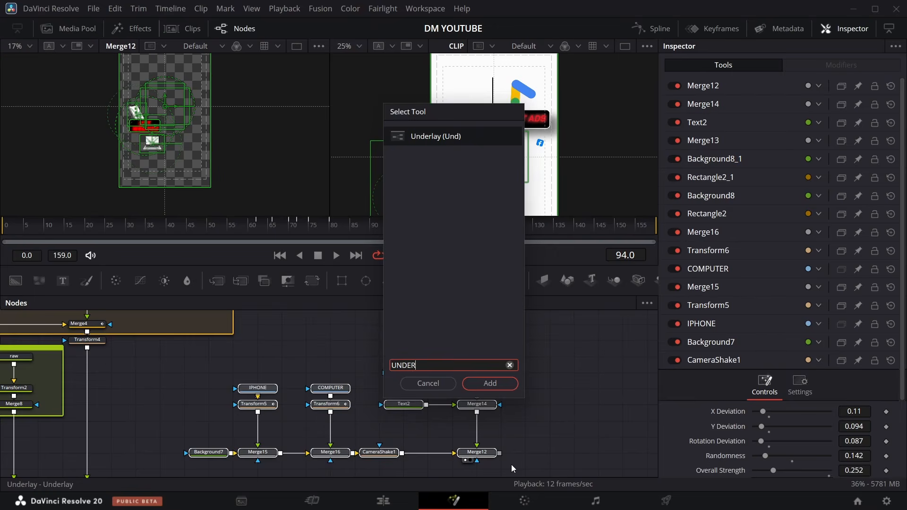
key("Return")
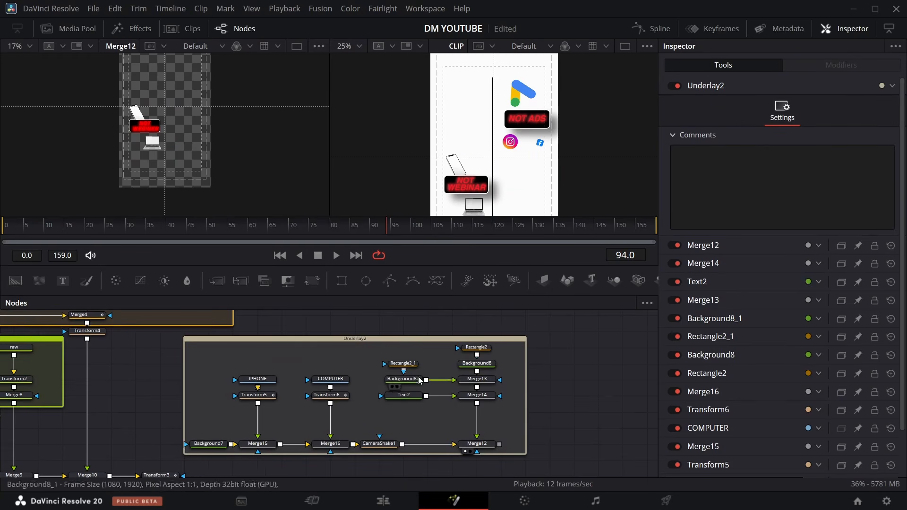
Step: Rename the Underlay around the NOT WEBINAR nodes as NOTWEBINER
left_click(391, 342)
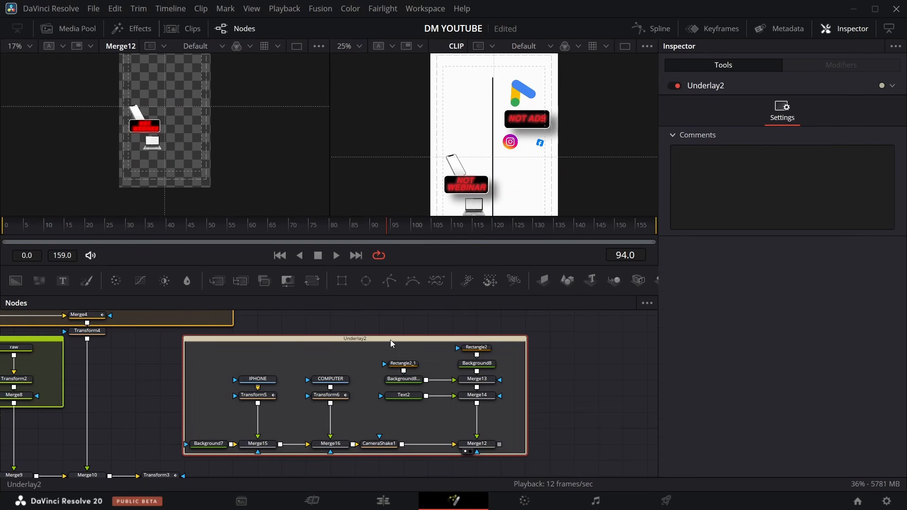
key("F2")
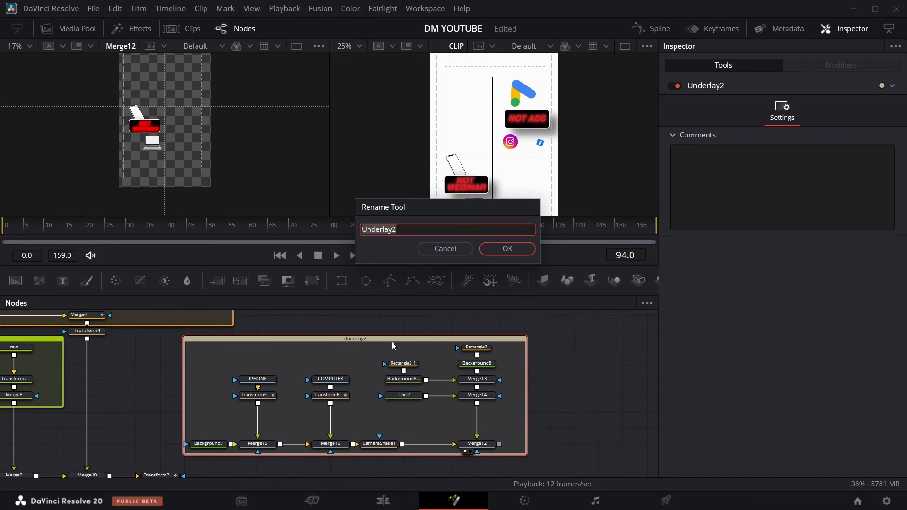
key("BackSpace")
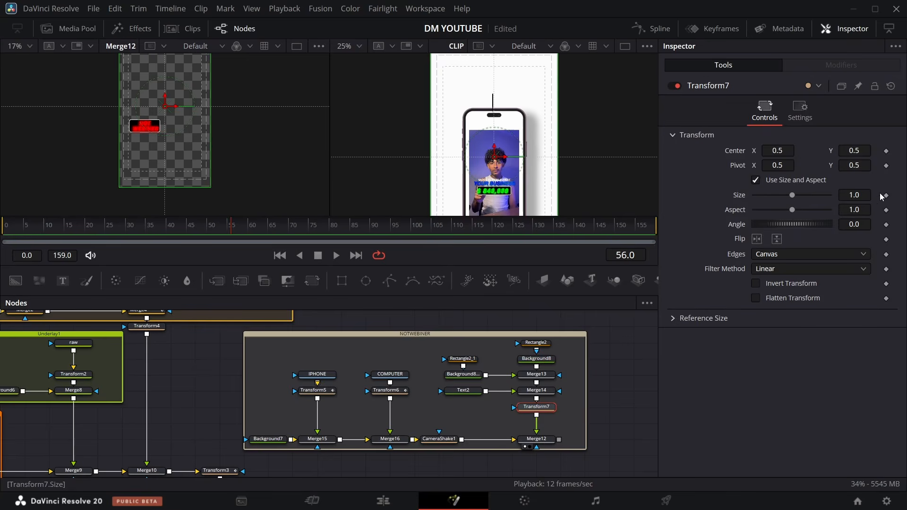
Step: Keyframe Transform7's Size to 0 at frame 56, 1.119 at frame 65 and 1.0 at frame 75, with the pivot at 0.311, 0.497
left_click(886, 195)
left_click(268, 228)
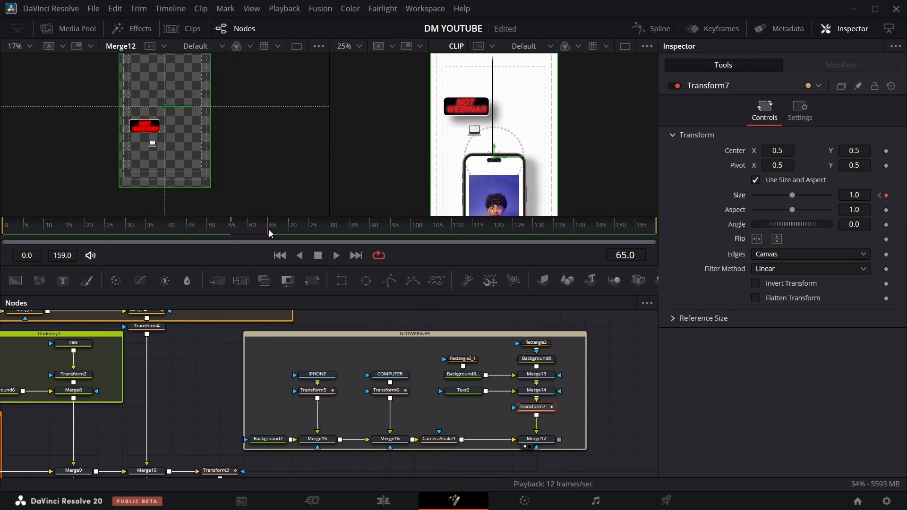
left_click_drag(269, 233, 311, 241)
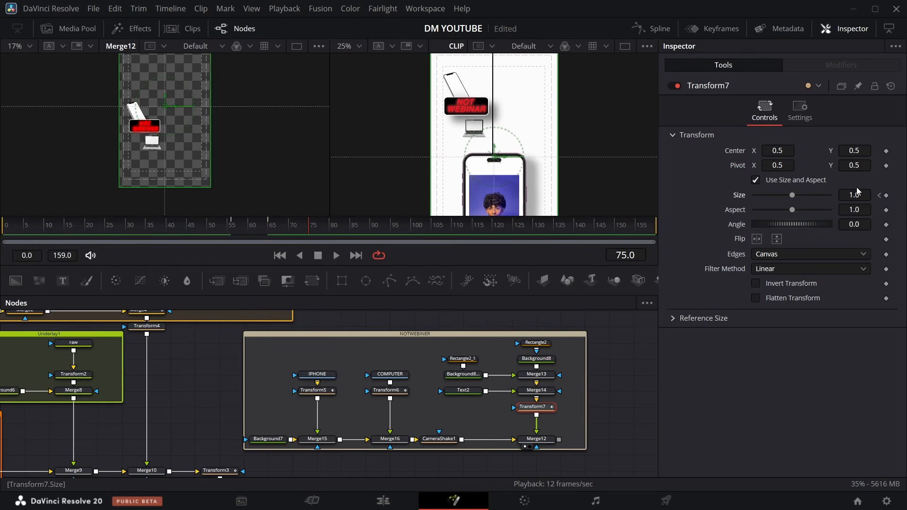
left_click(886, 195)
left_click(879, 196)
left_click_drag(848, 195, 904, 195)
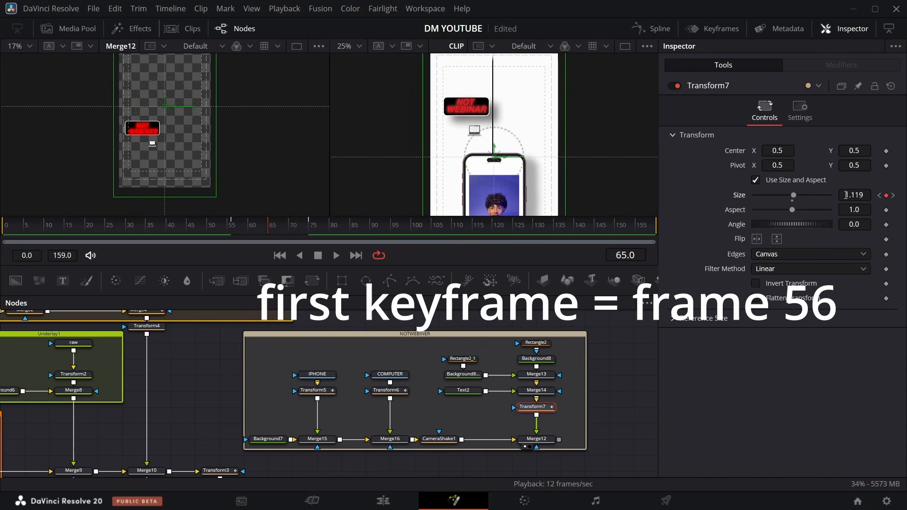
left_click(879, 196)
left_click(843, 199)
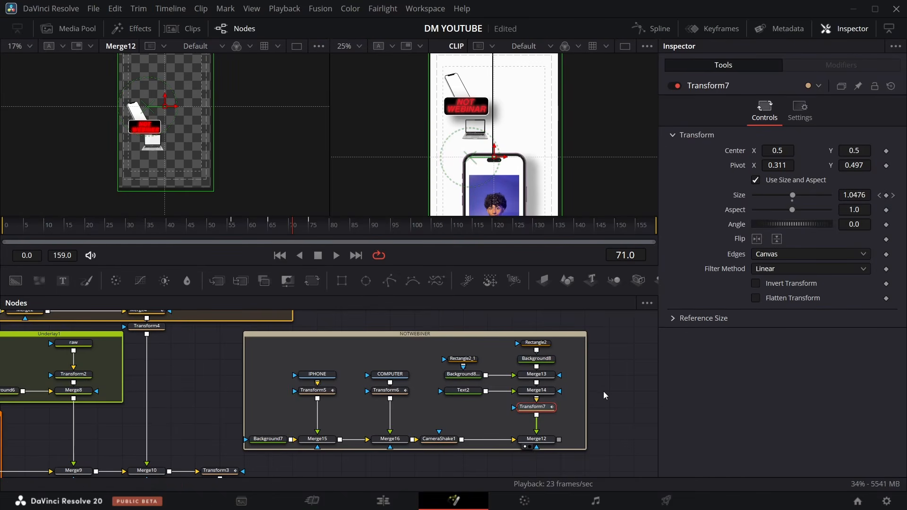
left_click_drag(290, 225, 244, 232)
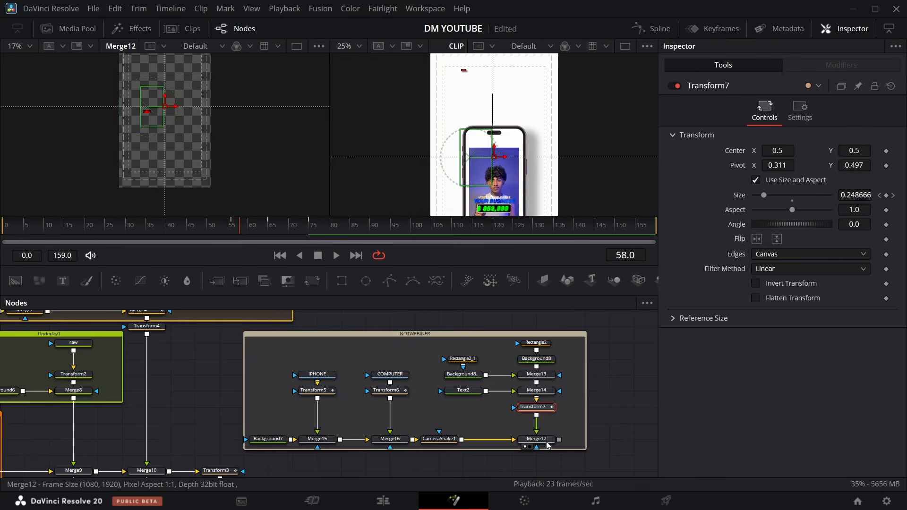
Step: Add a Transform node after Merge12 outside the underlay, view it, and set its Center Y to 0.742
left_click(536, 438)
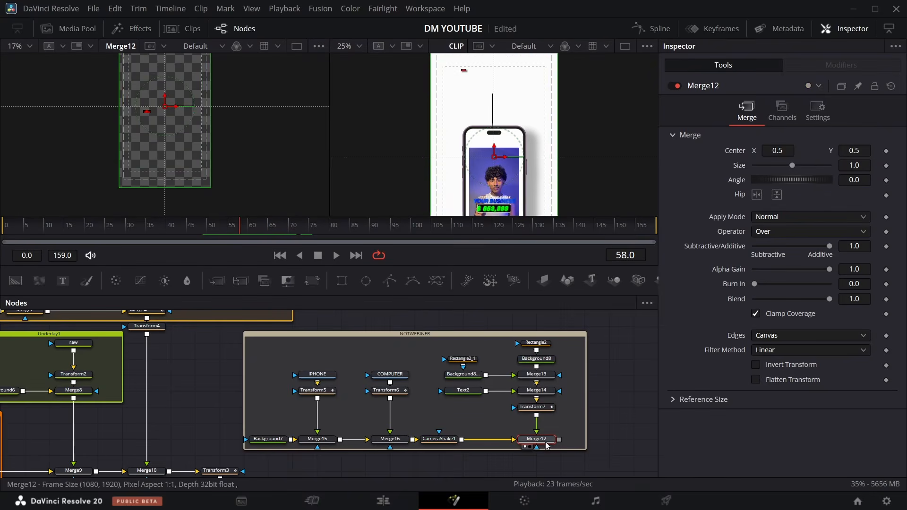
left_click(310, 282)
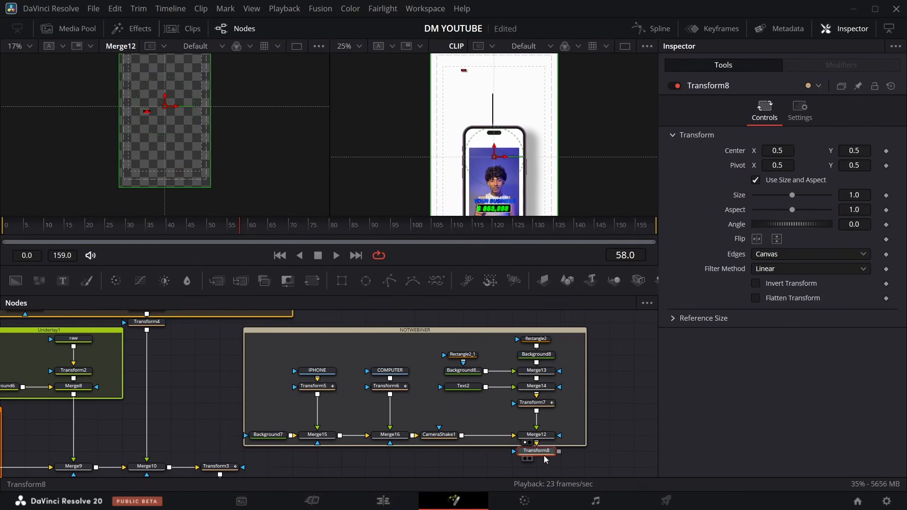
left_click_drag(546, 459, 609, 442)
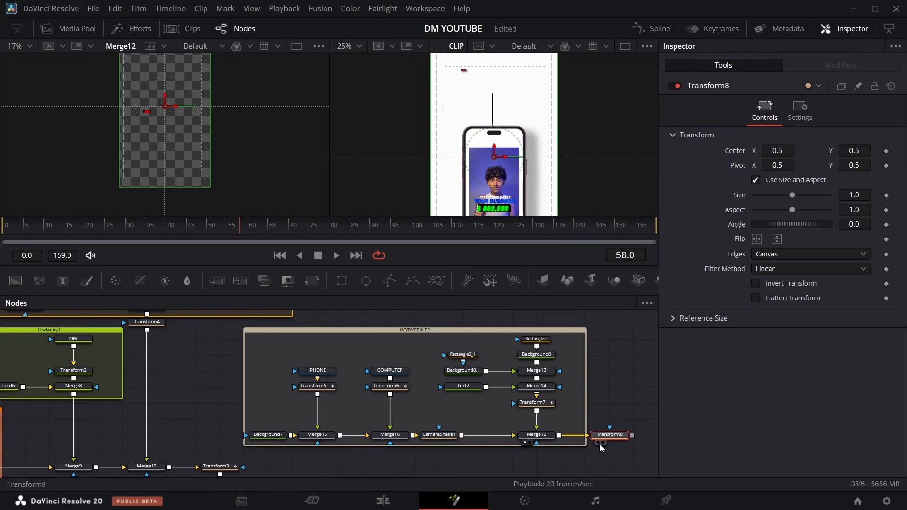
left_click(598, 442)
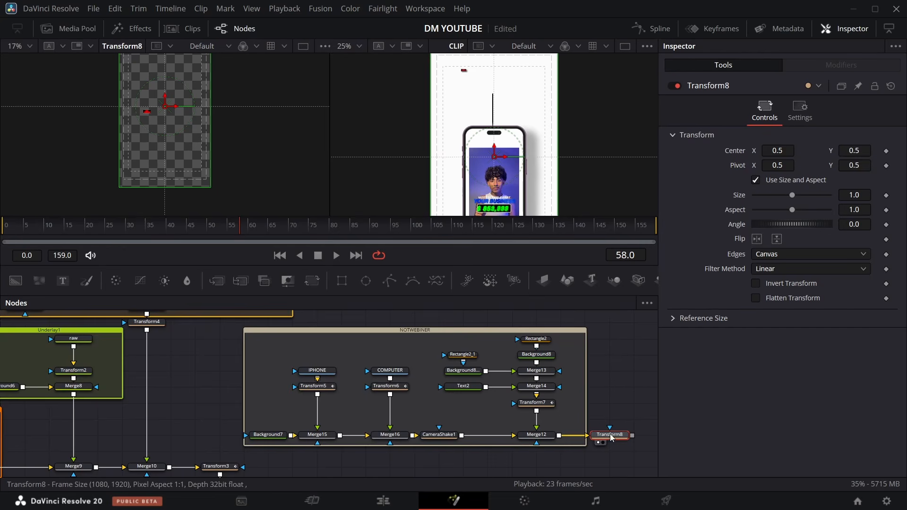
left_click_drag(854, 154, 890, 153)
left_click_drag(376, 274, 266, 282)
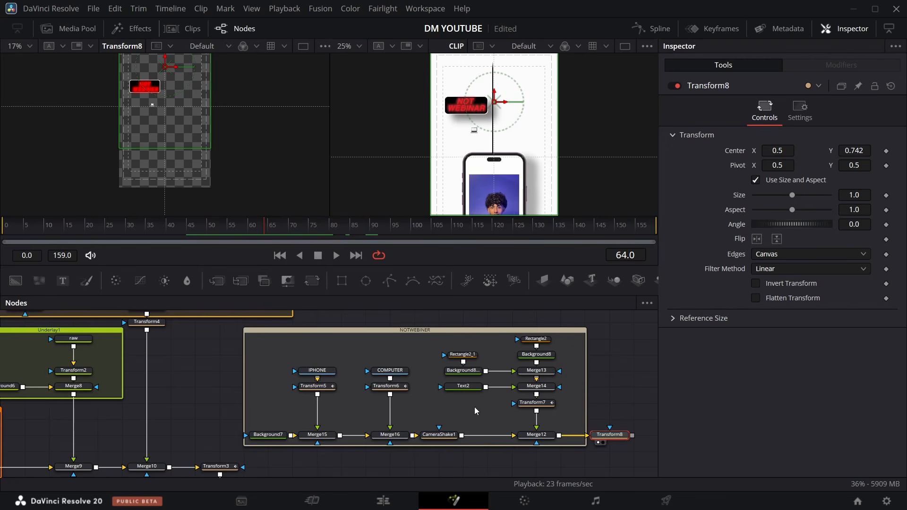
Step: Smooth Transform7's Size curve in the Spline editor, adjust the handle at the overshoot keyframe, and play back the title pop-in
left_click(538, 405)
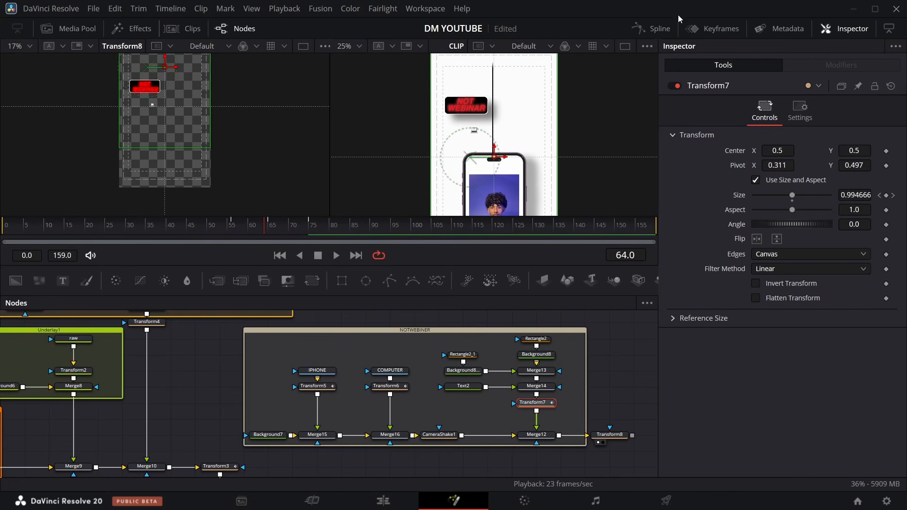
left_click(661, 29)
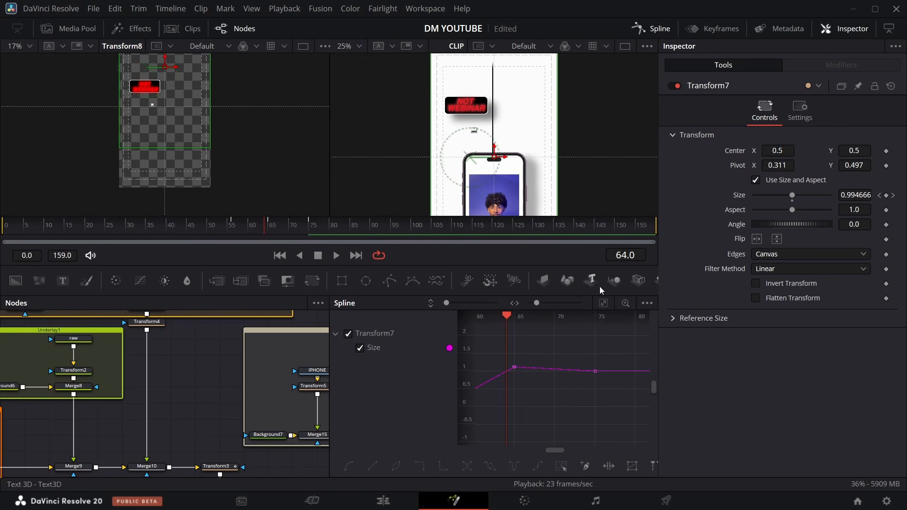
left_click(604, 304)
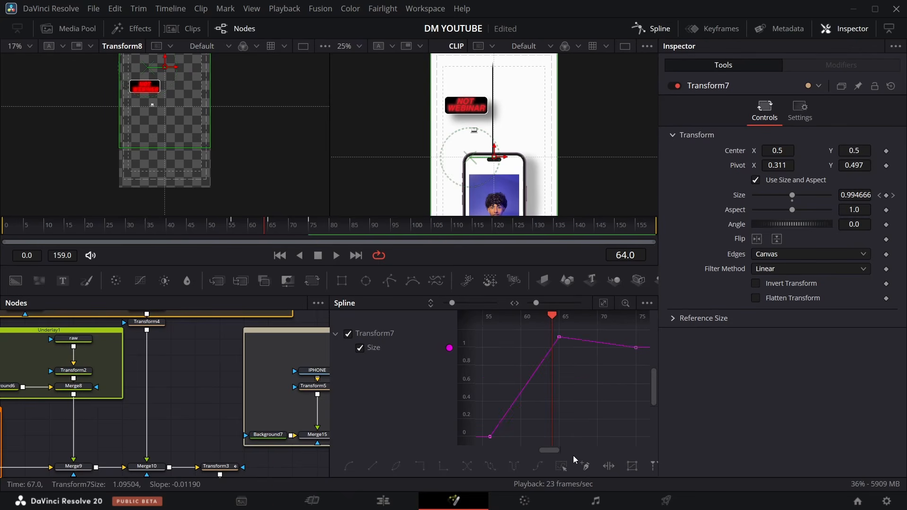
left_click(561, 470)
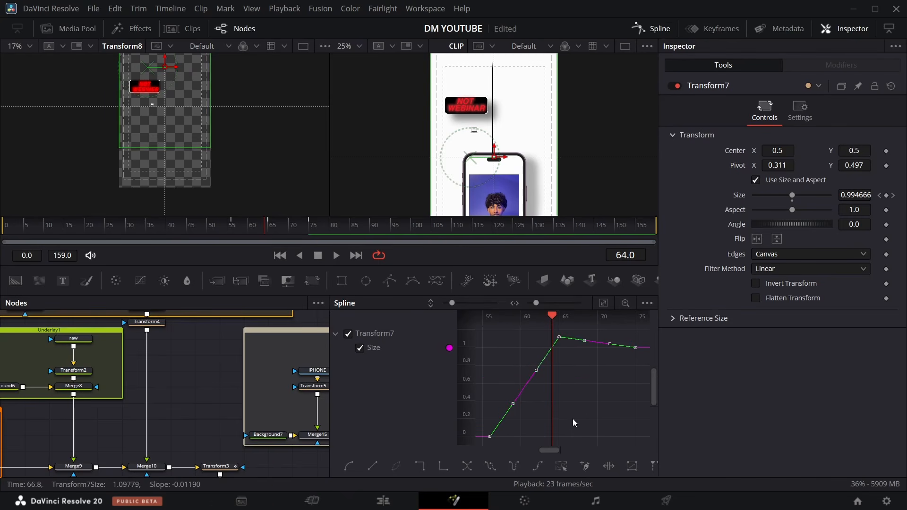
key("shift+s")
mouse_move(575, 327)
left_mouse_down()
mouse_move(589, 349)
mouse_move(586, 342)
left_mouse_up()
key("space")
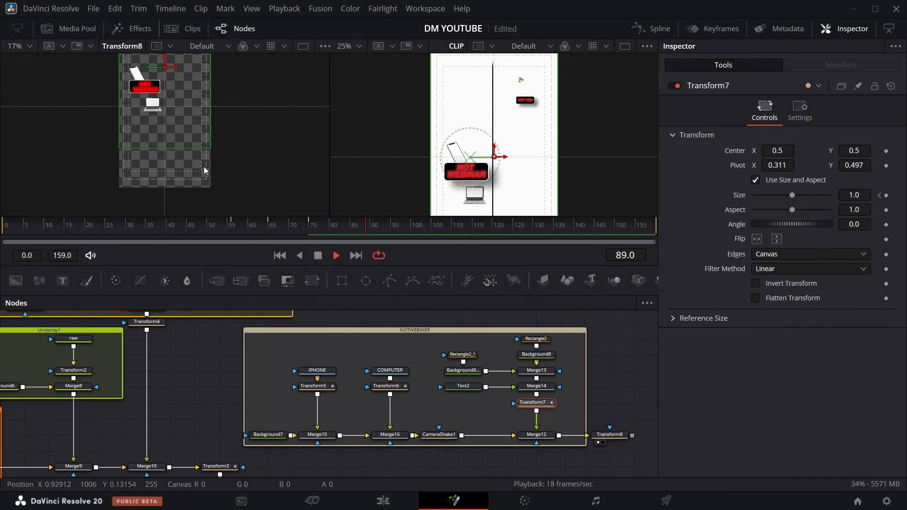
key("space")
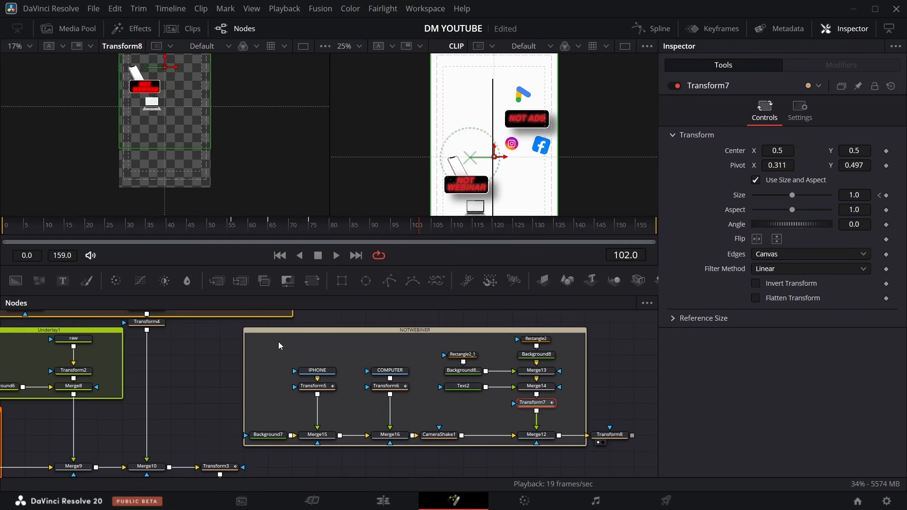
Step: Paste a copy of the NOTWEBINER group with its Transform node and place it by the FACEBOOK, GOOGLE and INST images
left_click(212, 321)
scroll(517, 389, "up", 5)
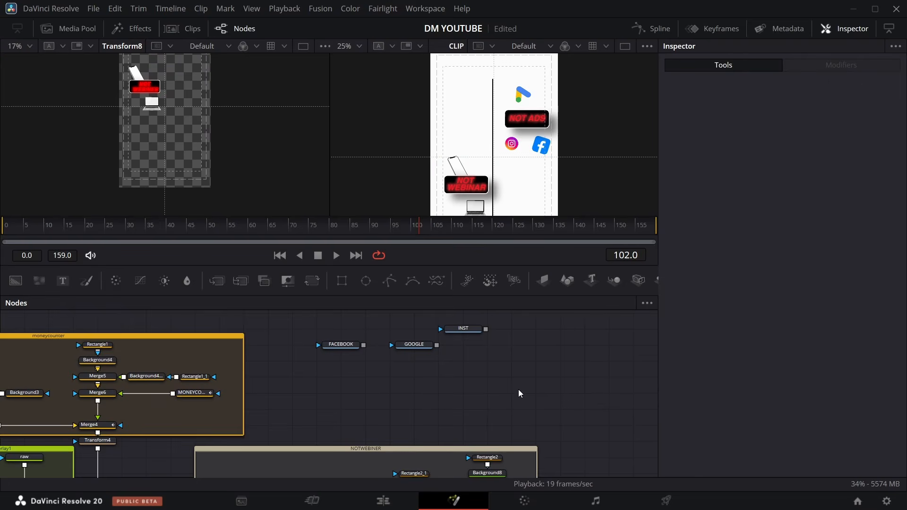
key("ctrl+v")
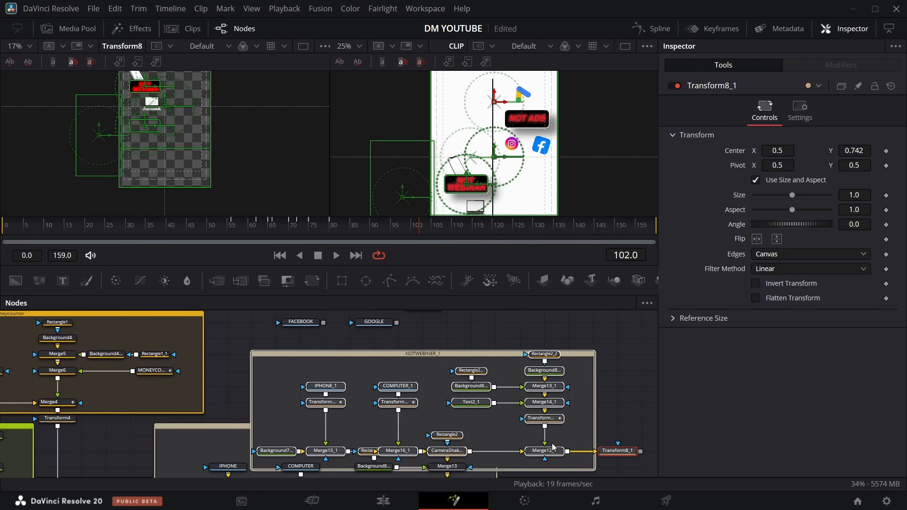
left_click_drag(552, 447, 565, 395)
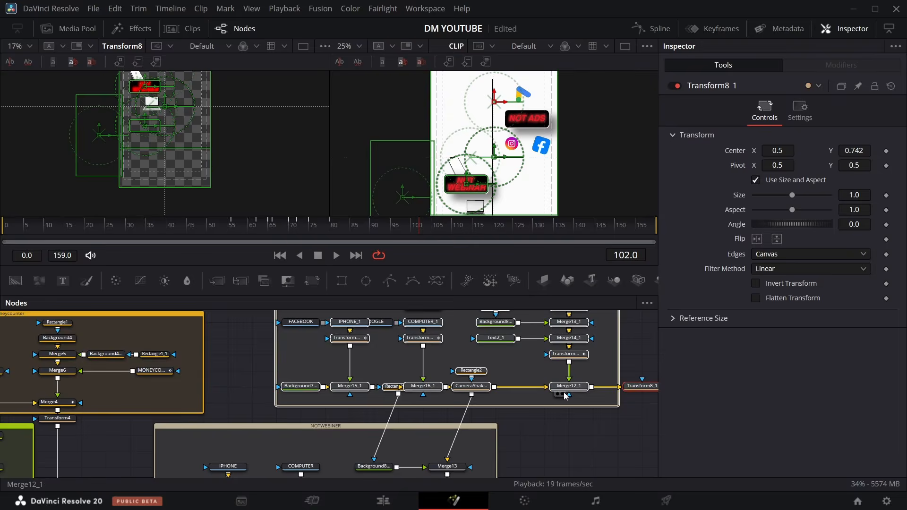
left_click(259, 393)
Step: Replace the copied phone and laptop branches with the logos, connecting GOOGLE to Merge16_1 and INST to Merge15_1
left_click_drag(332, 361, 336, 390)
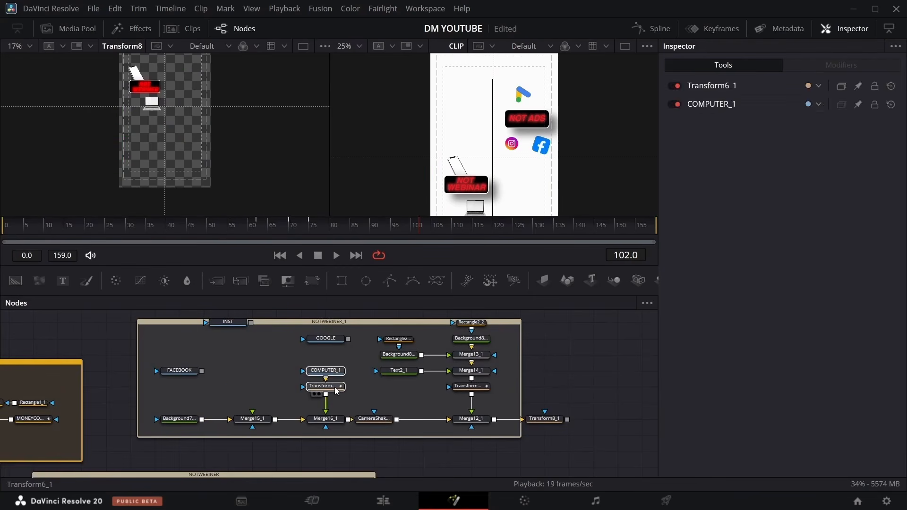
key("Delete")
left_click_drag(348, 339, 325, 412)
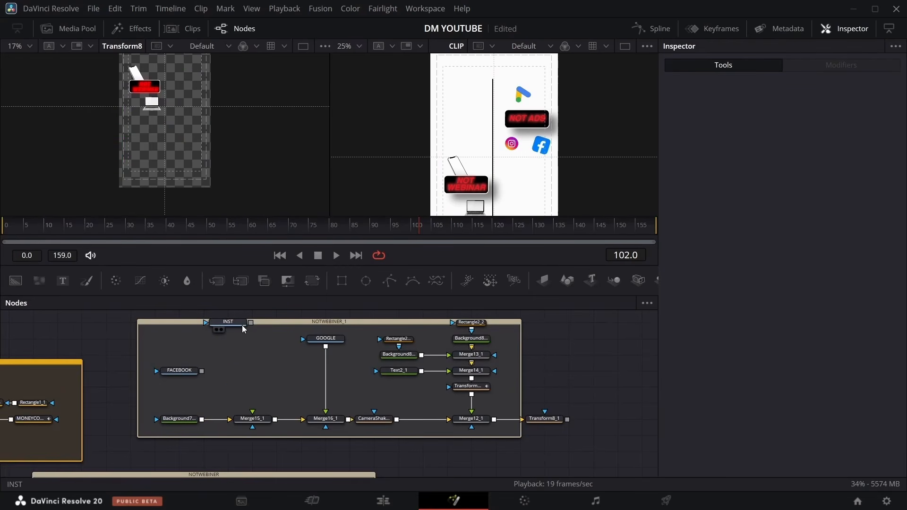
left_click_drag(245, 329, 261, 405)
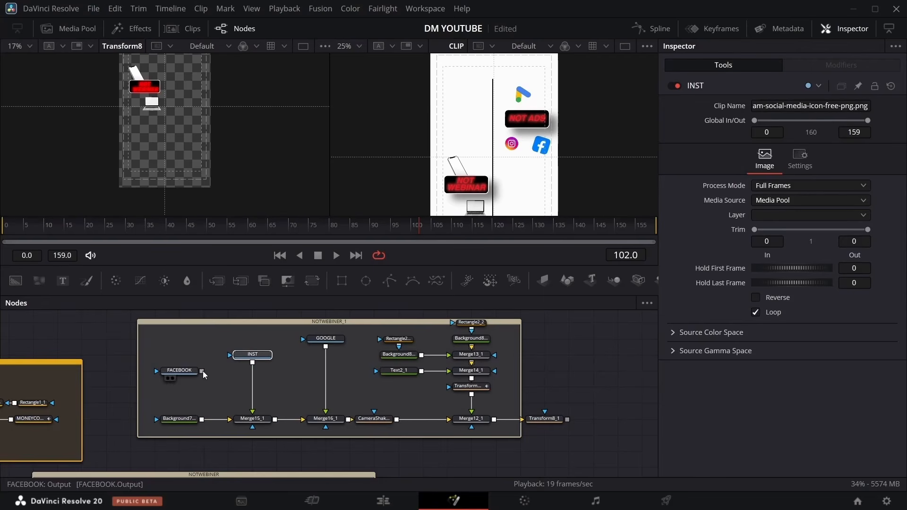
Step: Make room after Background7_1 and merge the FACEBOOK image into the chain ahead of Merge15_1
left_click_drag(202, 370, 199, 387)
left_click_drag(186, 424, 160, 423)
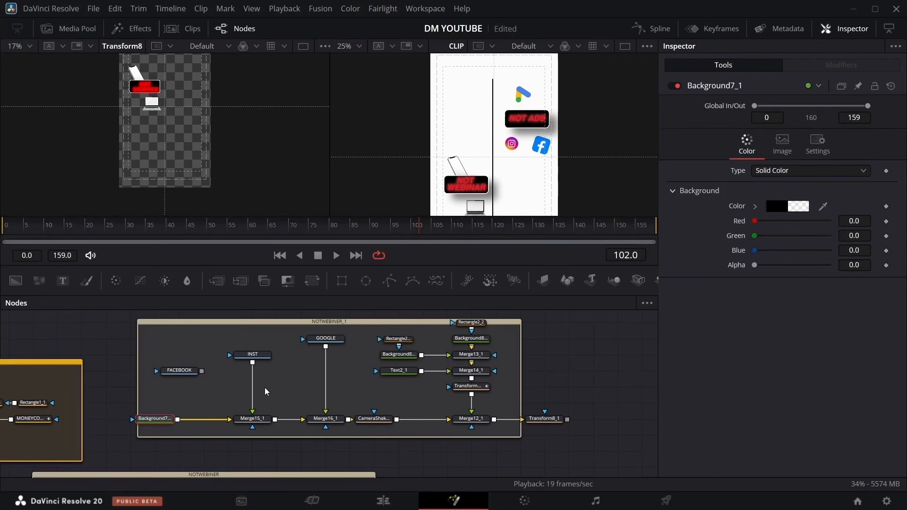
left_click_drag(283, 345, 277, 419)
left_click_drag(182, 371, 204, 354)
Step: Add a Transform node after each of the FACEBOOK, INST and GOOGLE images
left_click(313, 281)
left_click(276, 354)
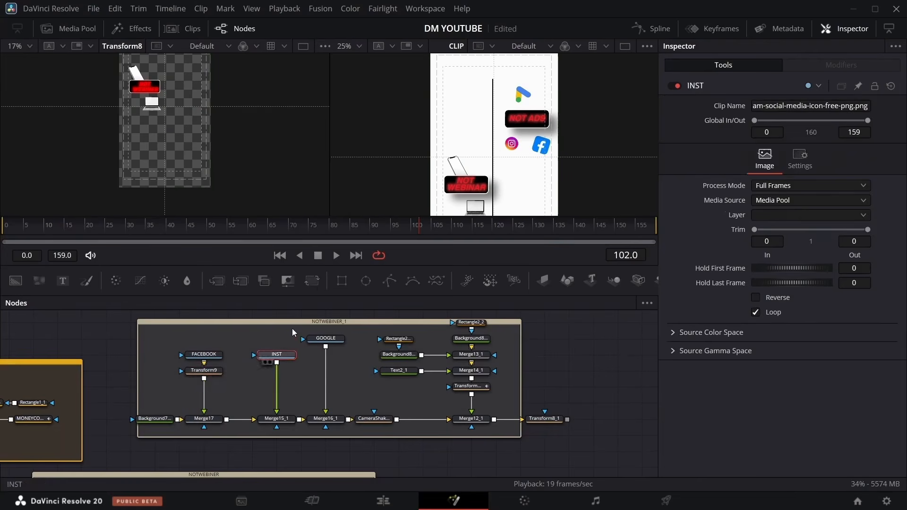
left_click(312, 282)
left_click(325, 338)
left_click(313, 281)
Step: Scale the Google logo to 0.5 in Transform11, tilt it and place it just above the red title
left_click(204, 370)
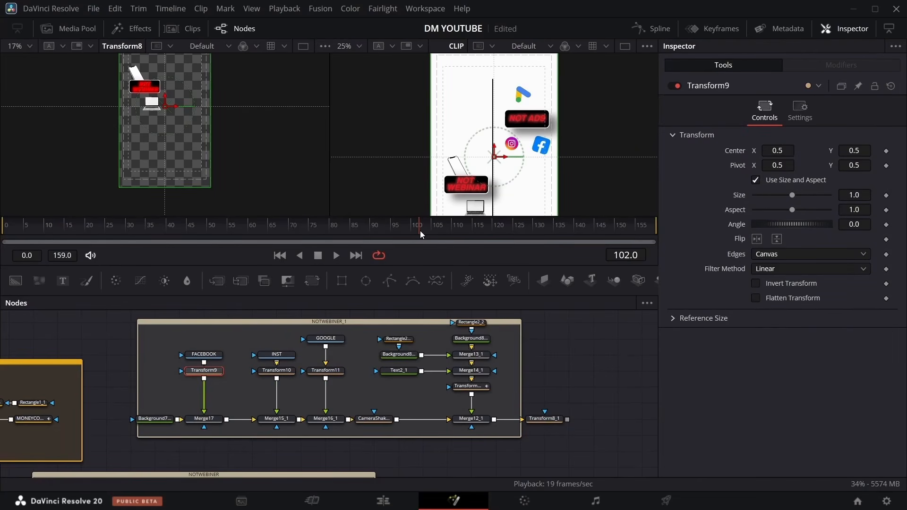
left_click(325, 338)
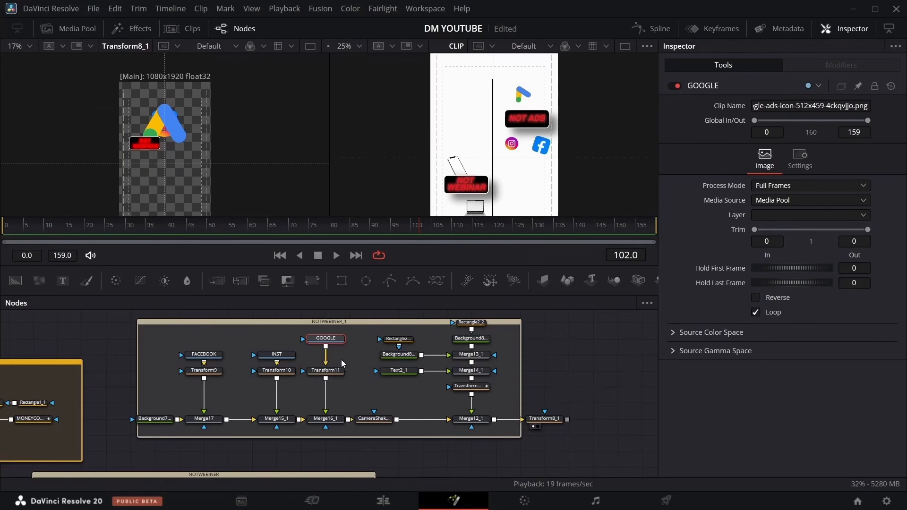
left_click(325, 371)
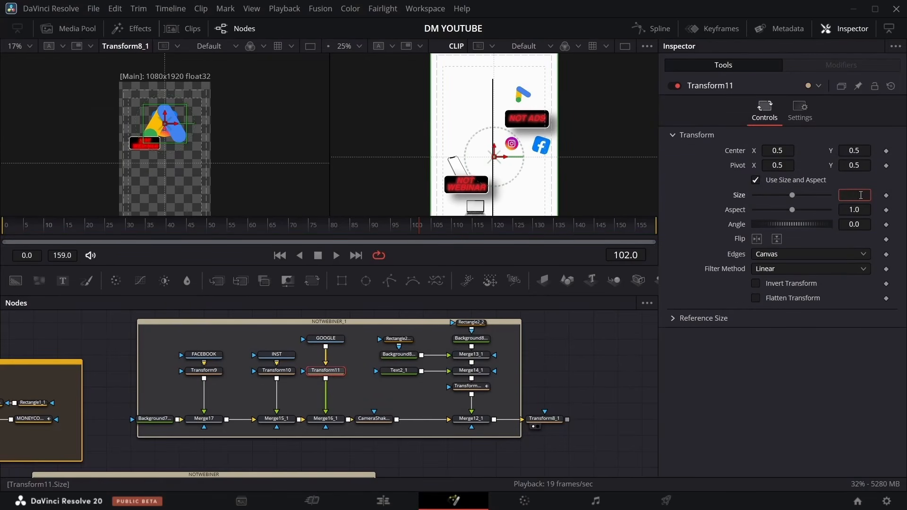
left_click(861, 195)
type(".5")
key("Return")
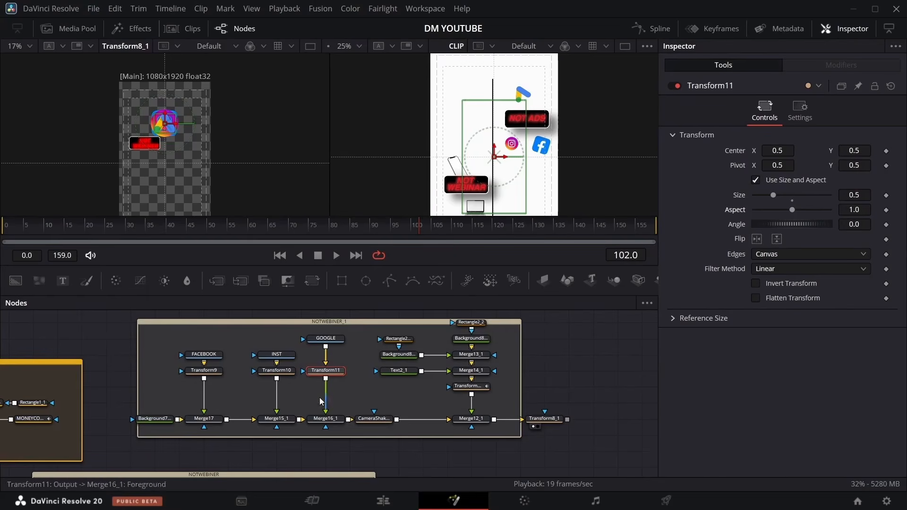
left_click_drag(777, 150, 714, 151)
left_click_drag(846, 225, 869, 224)
left_click_drag(850, 150, 862, 150)
Step: Shrink the Instagram logo in Transform10 and place it below the left end of the red title
left_click(286, 356)
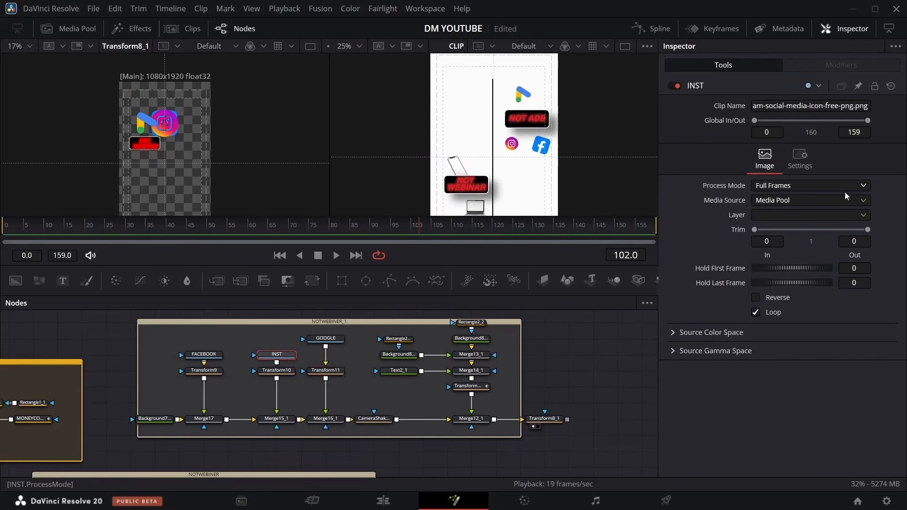
left_click(276, 371)
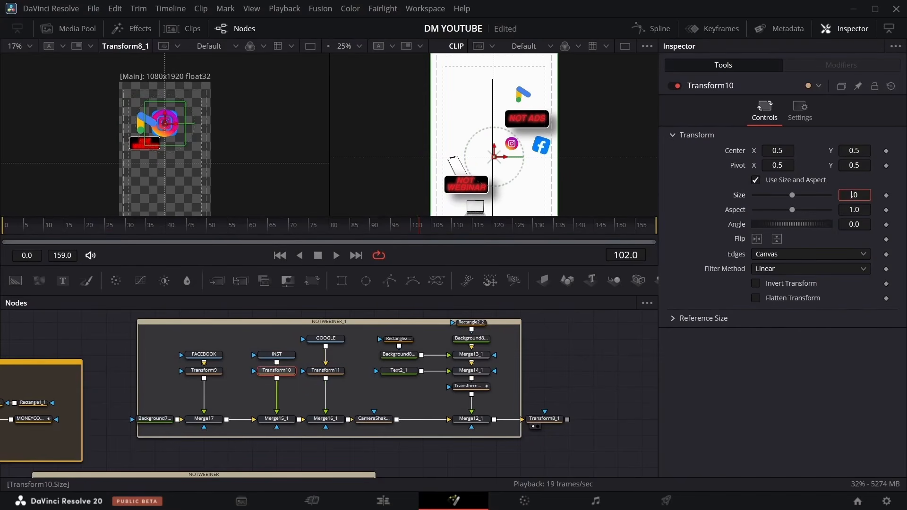
left_click_drag(855, 150, 777, 149)
Step: Scale the Facebook logo to 0.5 in Transform9 and move its center to 0.359, -0.296, beside the Instagram logo
left_click(204, 370)
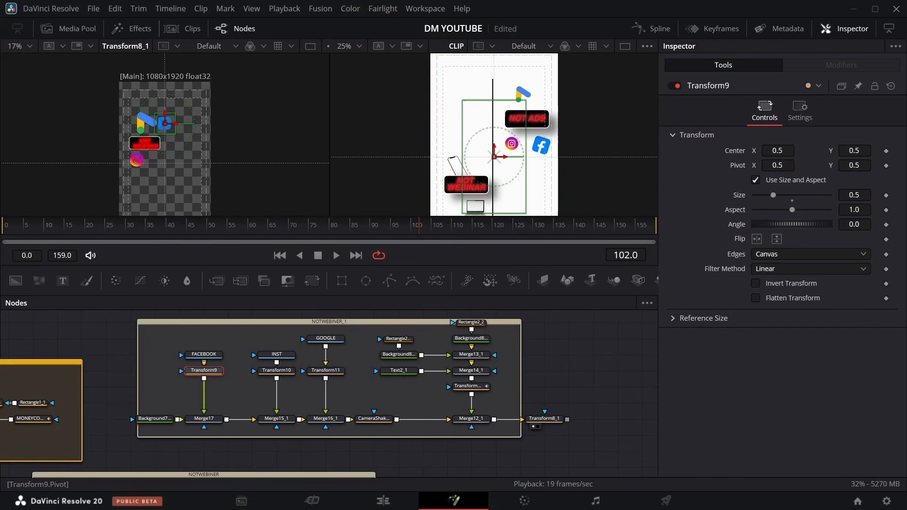
left_click_drag(165, 122, 165, 151)
left_click_drag(868, 151, 852, 151)
left_click_drag(784, 151, 769, 150)
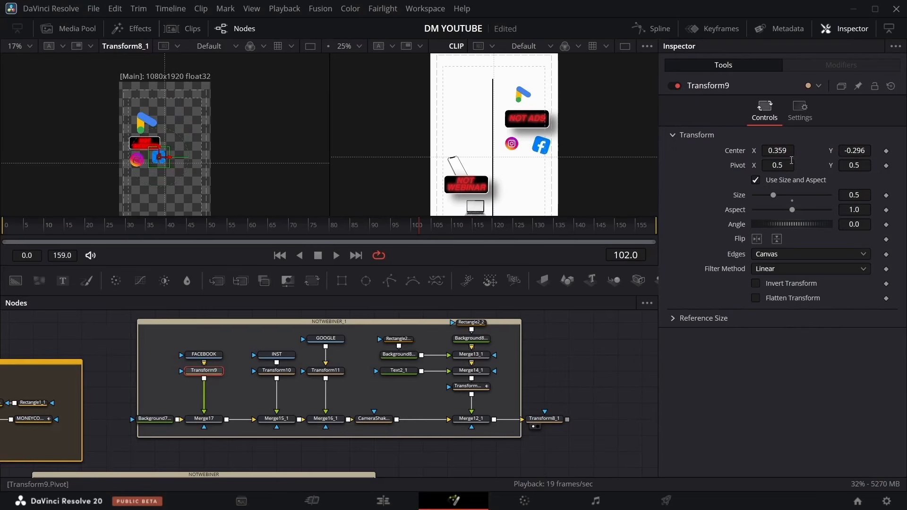
Step: Move the Facebook logo's center to 0.304, -0.375 in Transform9 and tilt it to an angle of -17.9
left_click_drag(855, 150, 850, 150)
left_click_drag(854, 224, 843, 224)
left_click_drag(780, 151, 777, 151)
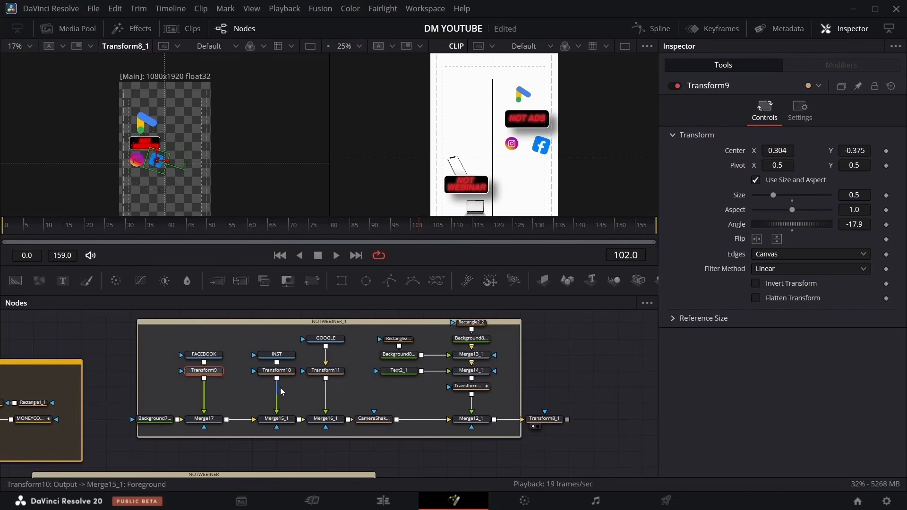
Step: Scale the Instagram logo to 0.4 with its center at -0.254, -0.327, and scale the Facebook logo to 0.4
left_click(277, 370)
left_click_drag(780, 151, 775, 150)
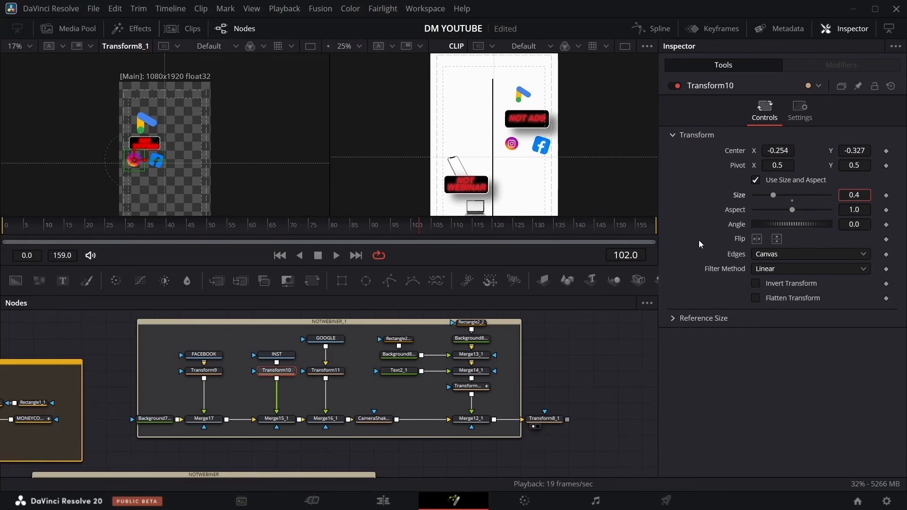
left_click(204, 371)
left_click(862, 194)
type("0.")
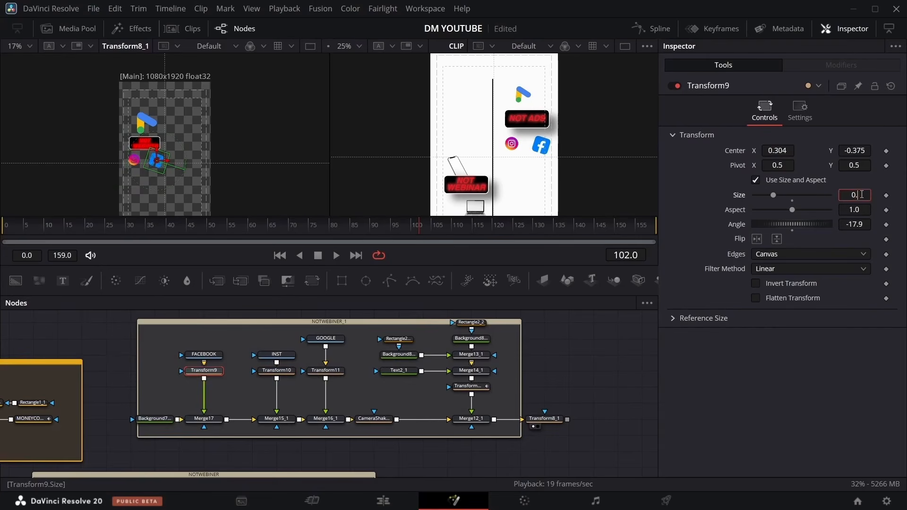
type("4")
key("Return")
left_click(577, 329)
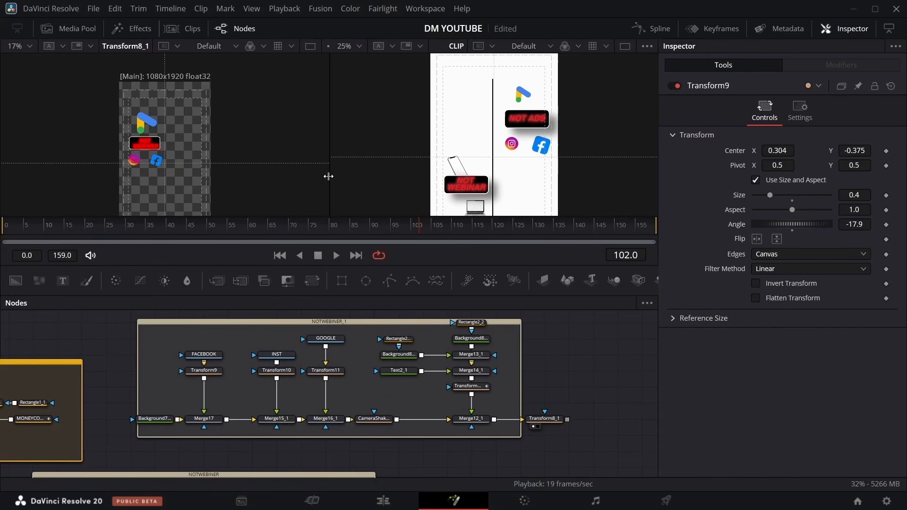
Step: Change the copied red title's text in Text2_1 to NOT ADS
left_click(398, 370)
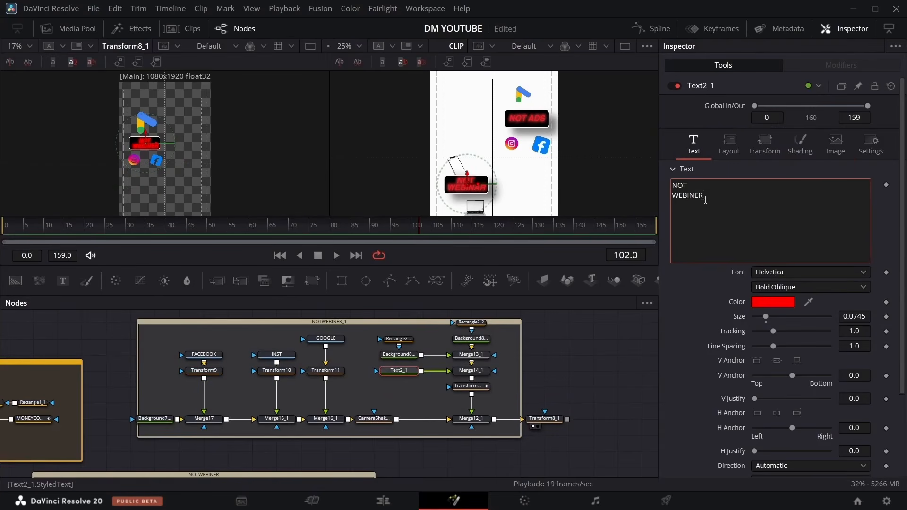
type("AD")
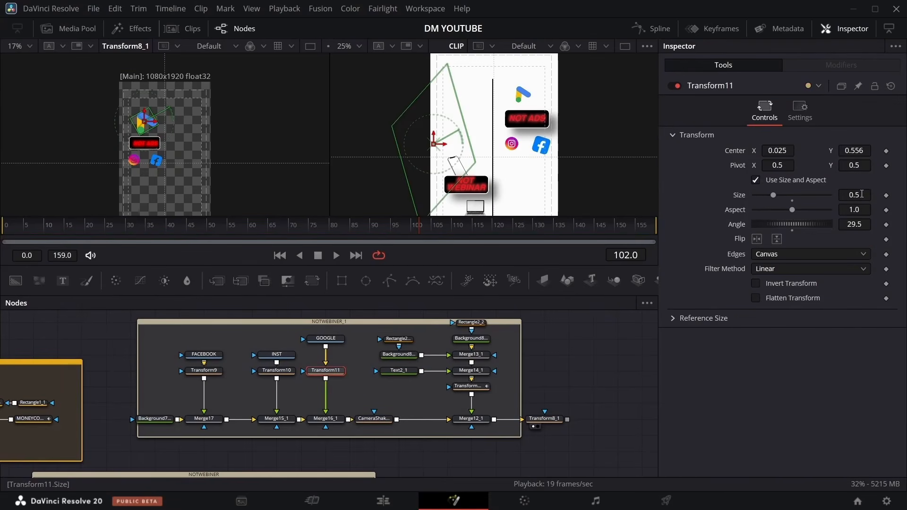
Step: Reduce the Google logo's size to 0.417 in Transform11 and lower its center Y to 0.53
left_click_drag(862, 195, 846, 194)
left_click_drag(854, 150, 854, 160)
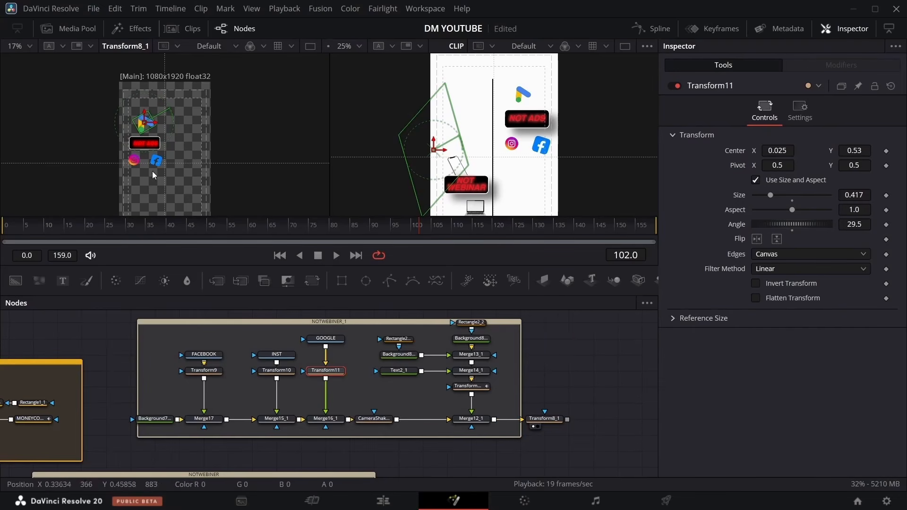
Step: Go to frame 90 and select the Facebook logo's Transform9 node
left_click_drag(417, 233, 375, 226)
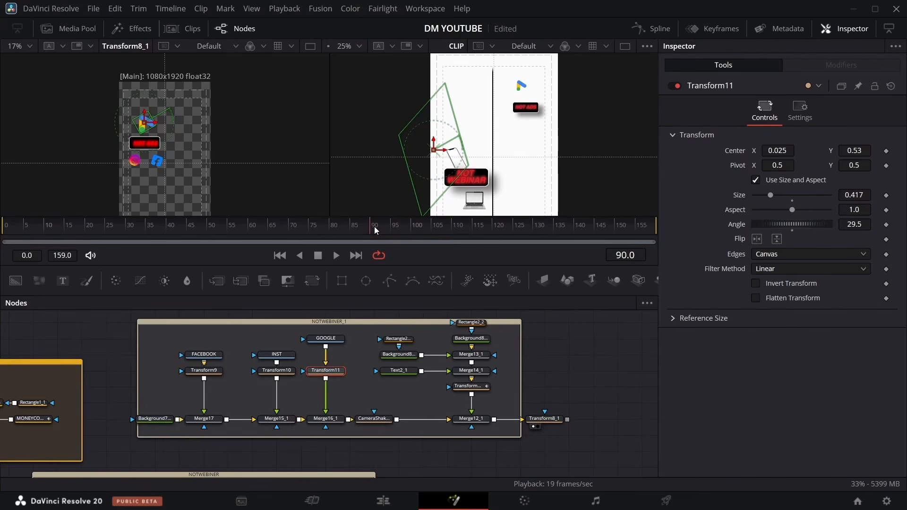
left_click(361, 381)
left_click(204, 370)
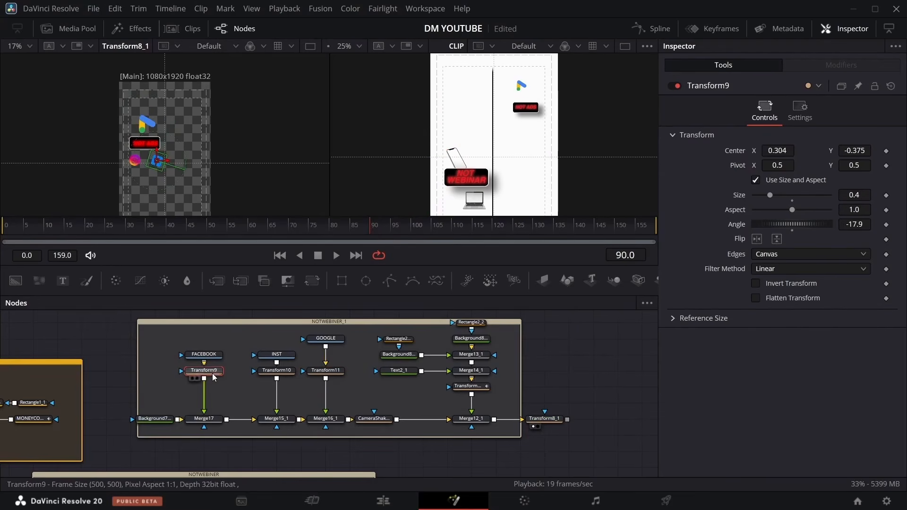
Step: Add starting Size keyframes to the logo transforms and shift Transform7_1's Size animation so it starts at frame 85
left_click(277, 370)
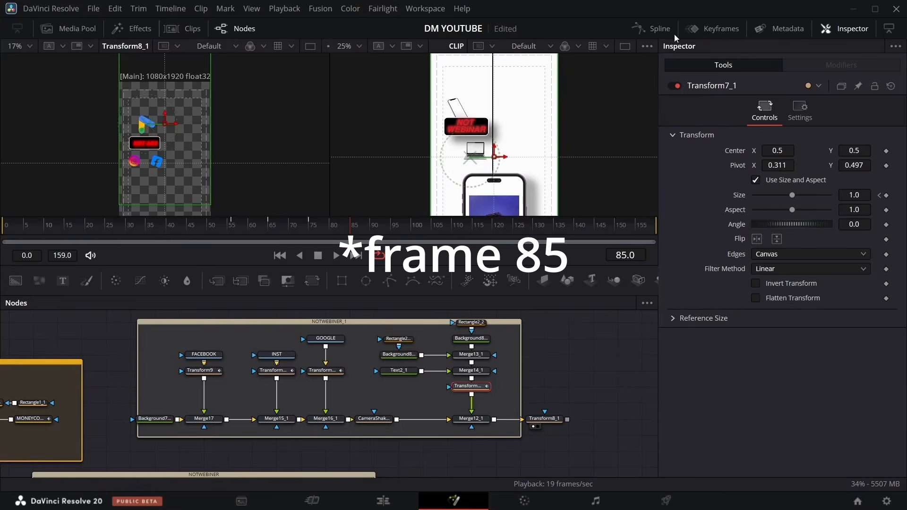
left_click(670, 31)
left_click(601, 304)
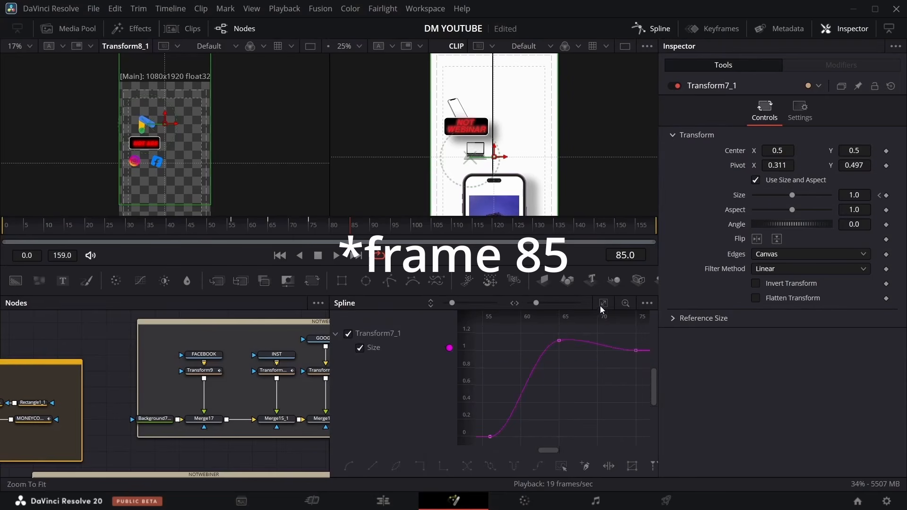
left_click_drag(489, 437, 614, 442)
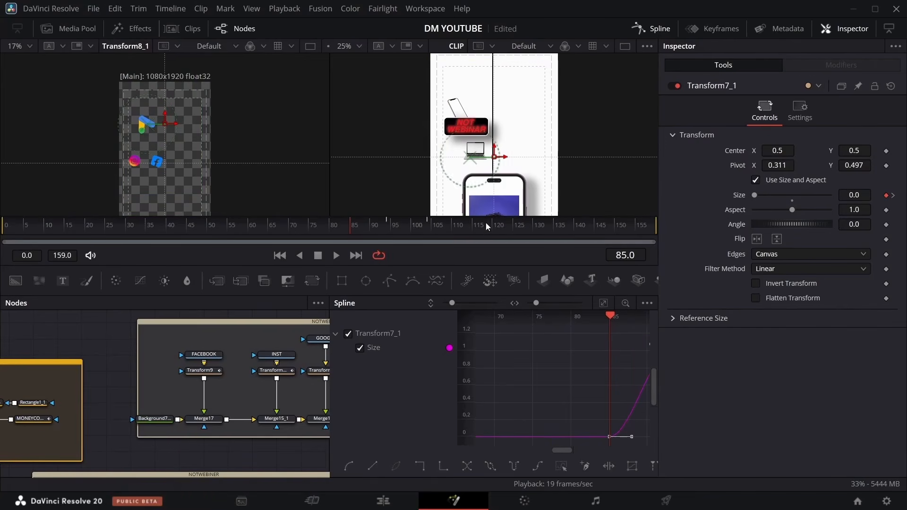
left_click(651, 28)
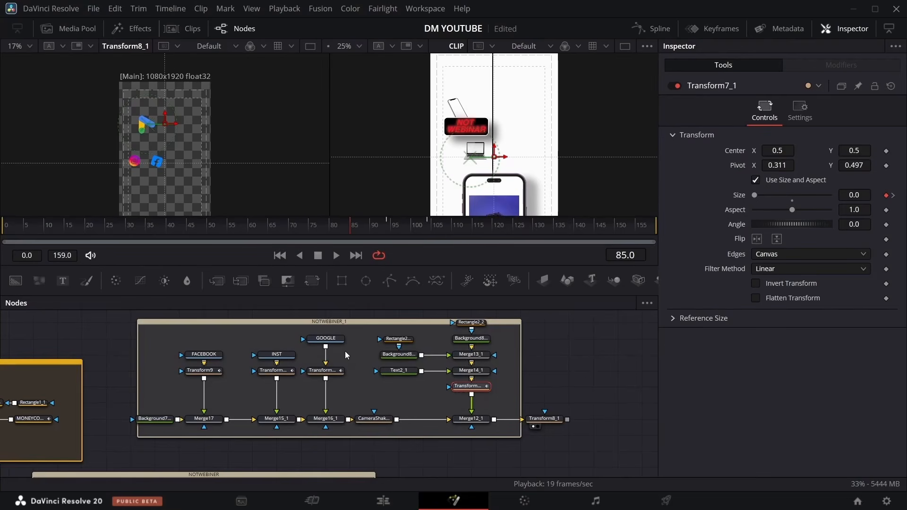
Step: Add a second Size keyframe to the GOOGLE transform at frame 94, INST at frame 96 and FACEBOOK at frame 100
key("space")
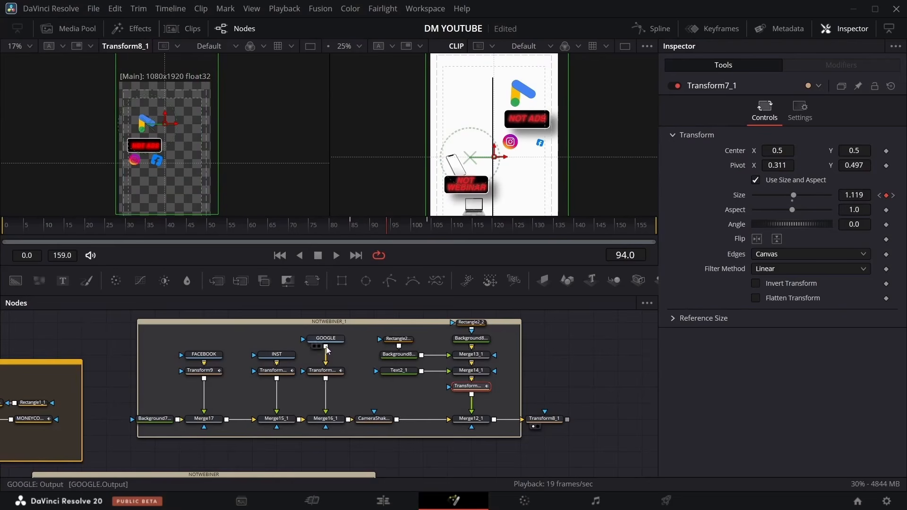
left_click(326, 370)
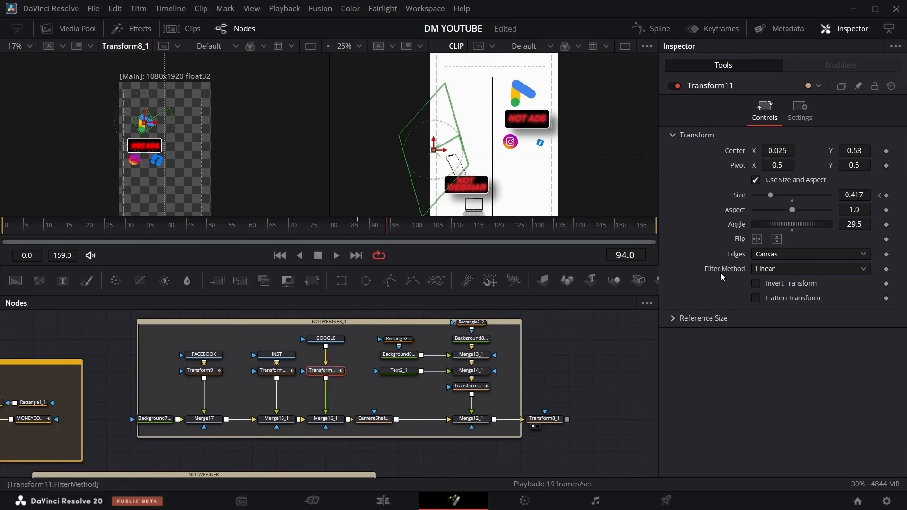
left_click(276, 370)
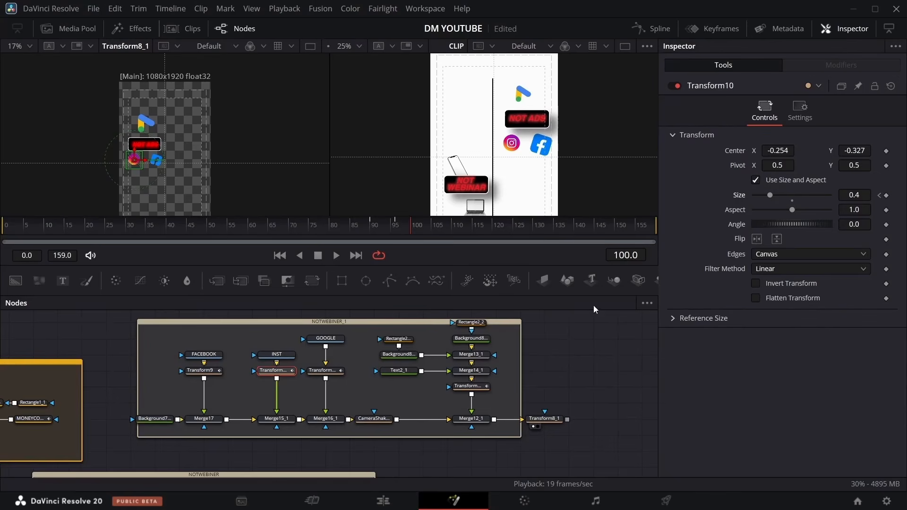
left_click(203, 371)
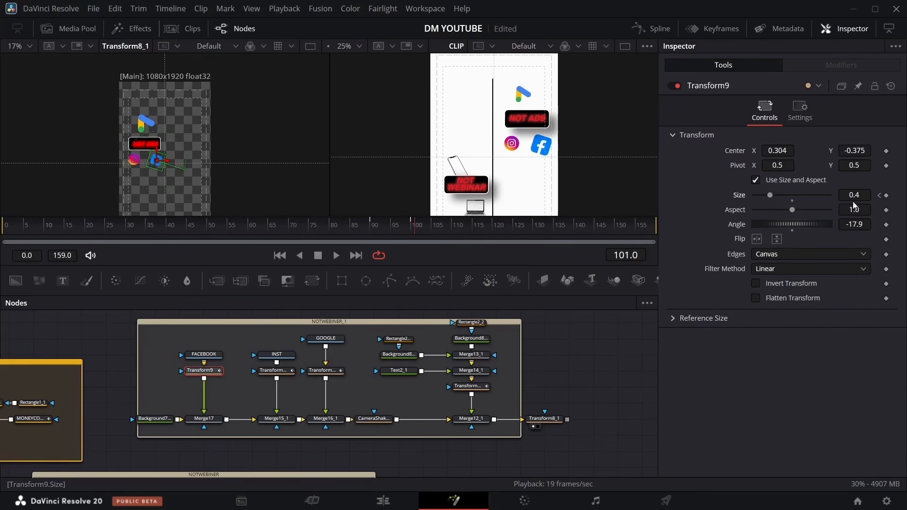
Step: Add a third Size keyframe to the GOOGLE transform at frame 101, INST at frame 103 and FACEBOOK at frame 105
left_click(329, 373)
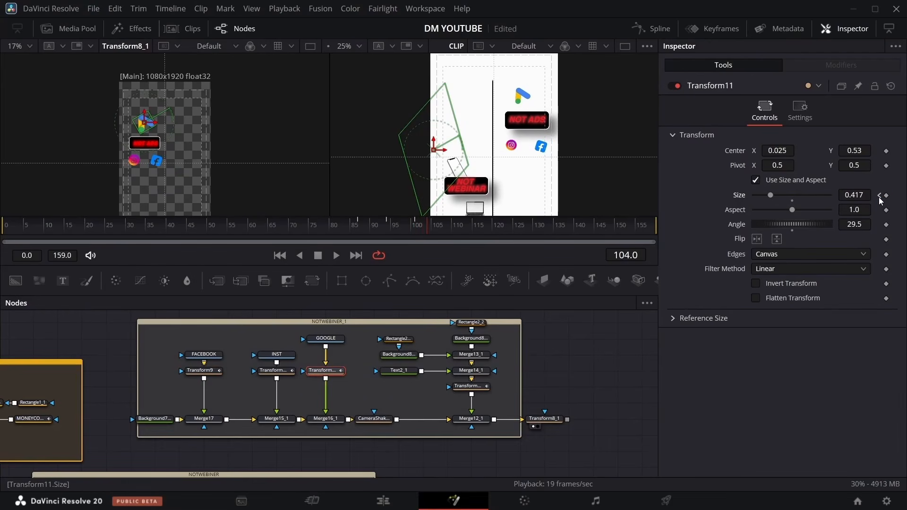
key("Left")
left_click(276, 370)
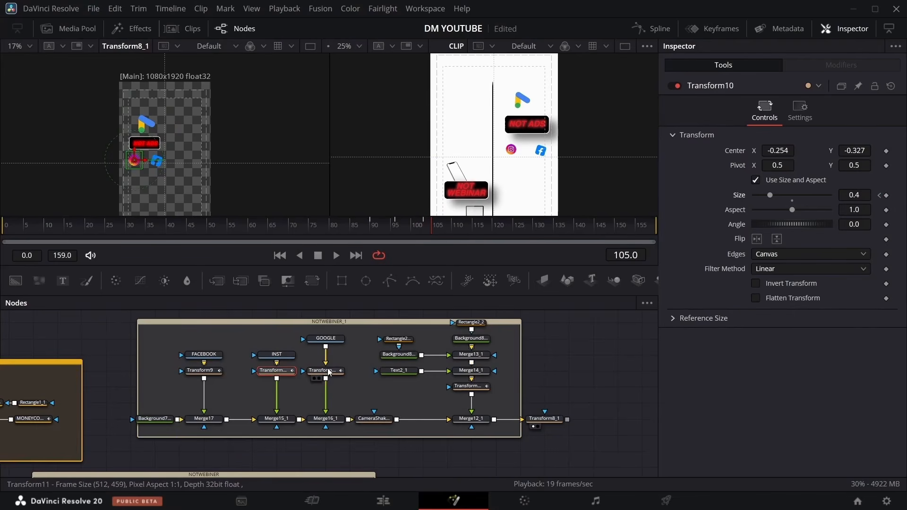
left_click(204, 371)
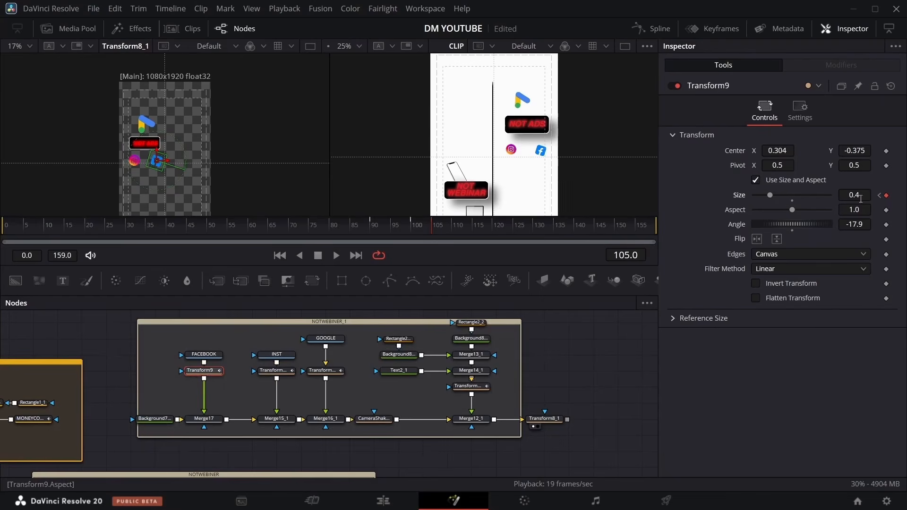
Step: Set the FACEBOOK transform's Size to 0.6 at frame 100 and to 0 at frame 90
left_click(880, 196)
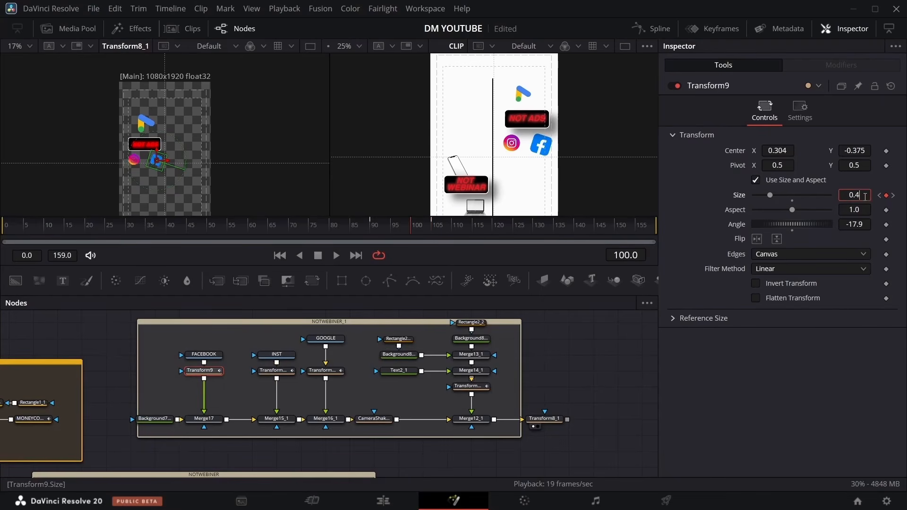
type("0.6")
left_click(672, 297)
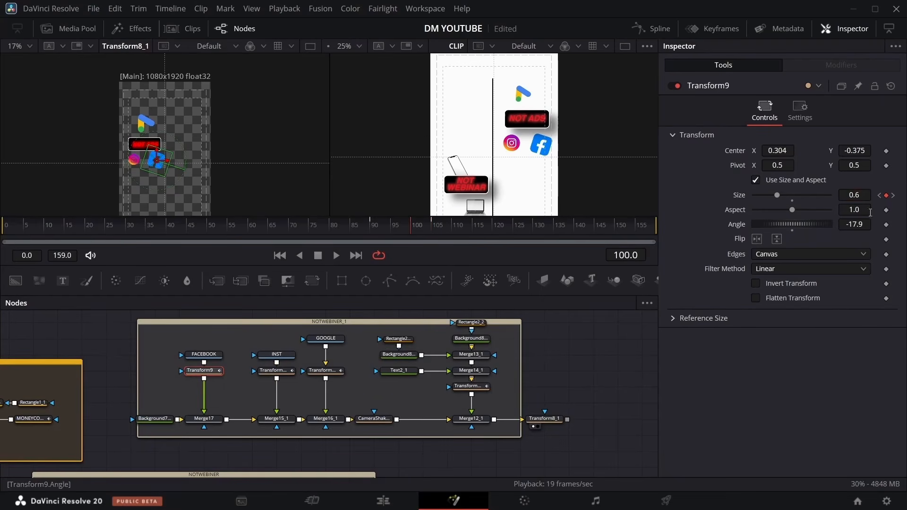
left_click(879, 196)
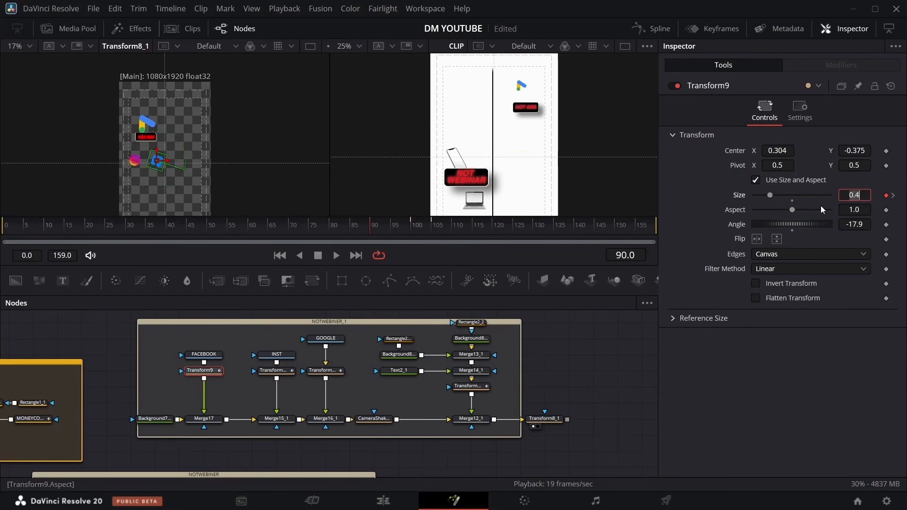
Step: Set the INST transform's Size to 0 at frame 90 and to 0.6 at frame 96
left_click(274, 371)
left_click_drag(773, 197, 753, 196)
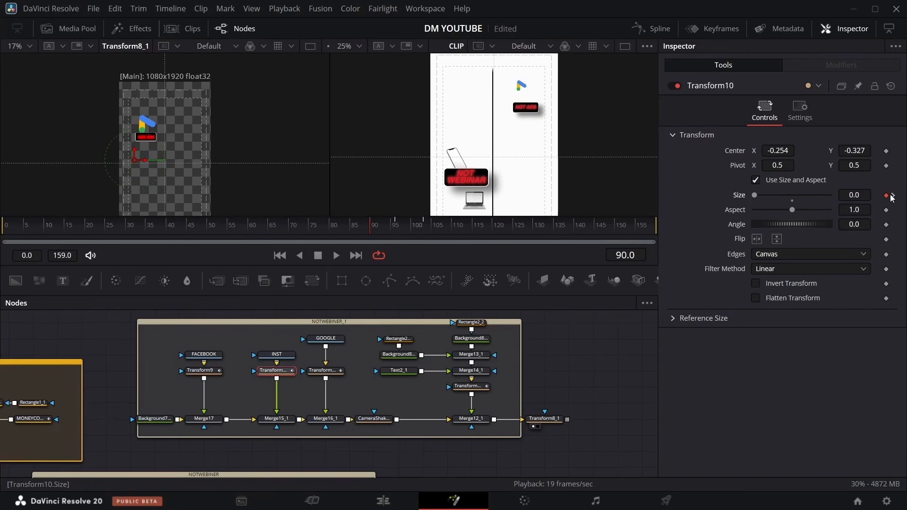
left_click(891, 196)
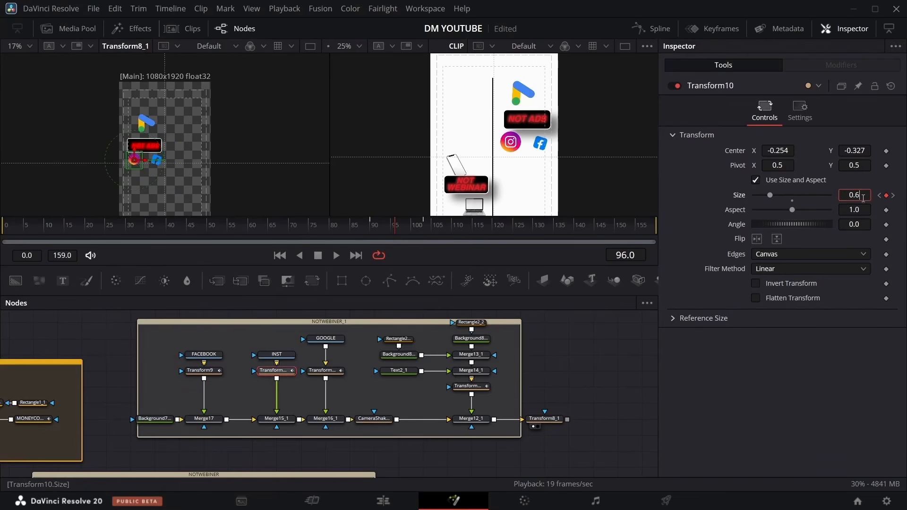
key("Return")
left_click(893, 195)
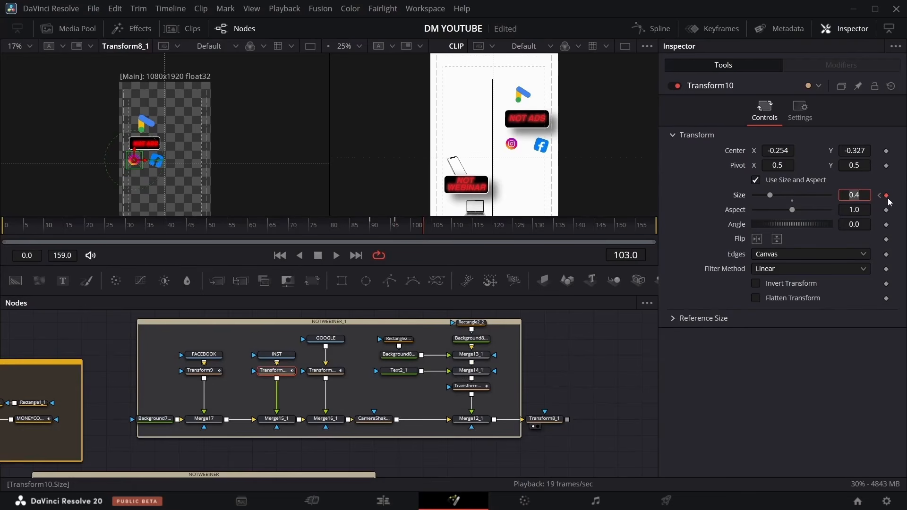
Step: Set the GOOGLE transform's Size to 0.6 at frame 94 and to 0 at frame 87
left_click(326, 370)
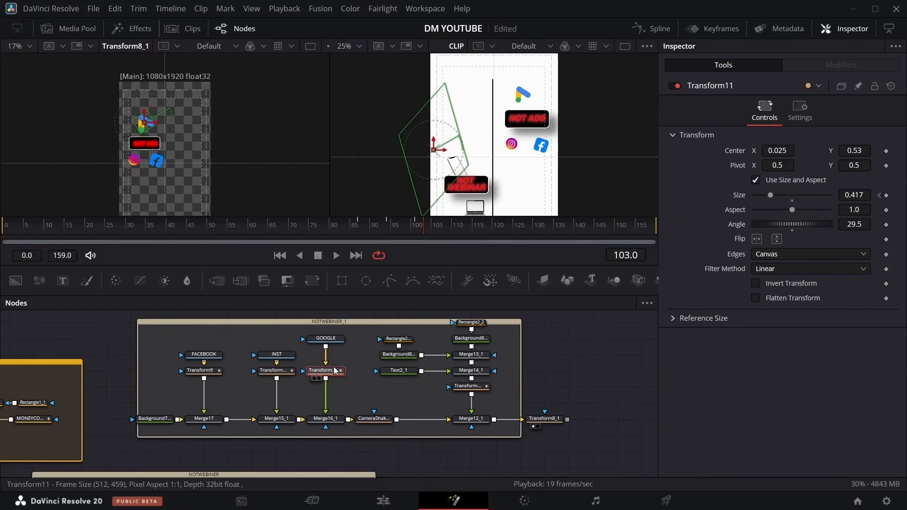
left_click(880, 195)
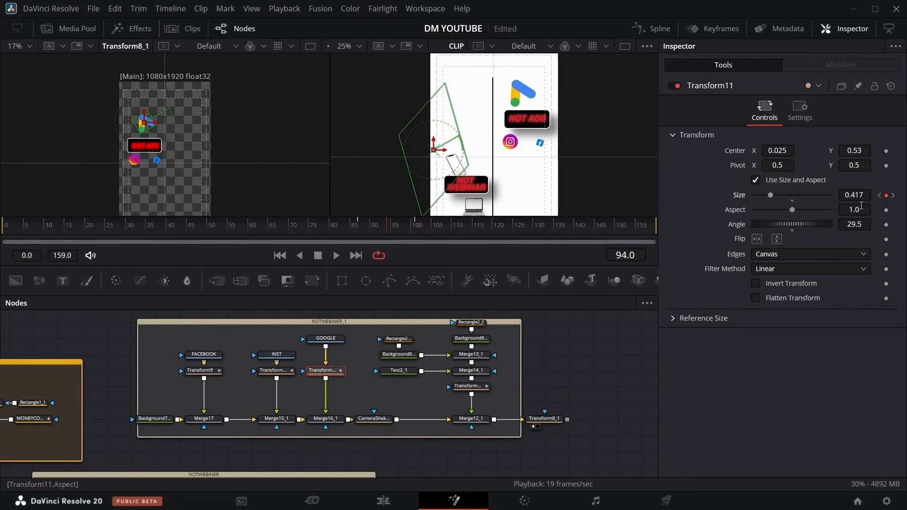
left_click(865, 194)
type("0.6")
key("Return")
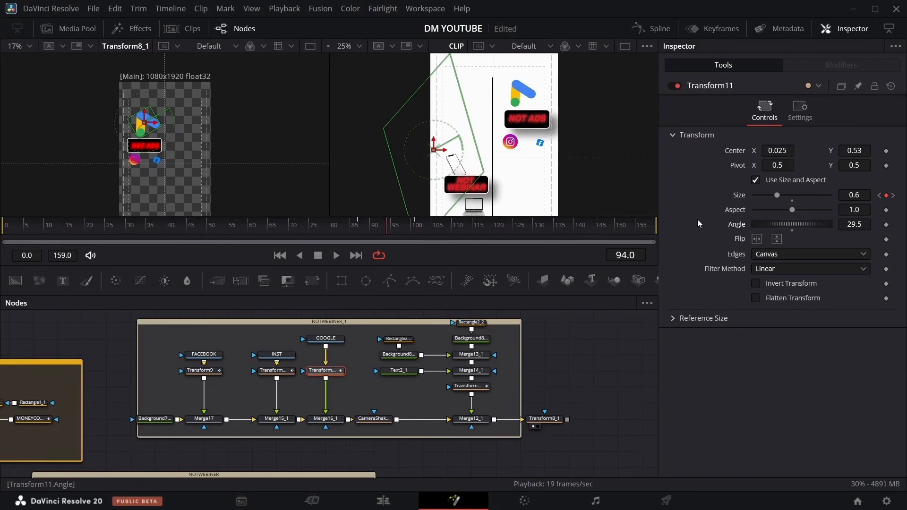
left_click(880, 195)
left_click(867, 195)
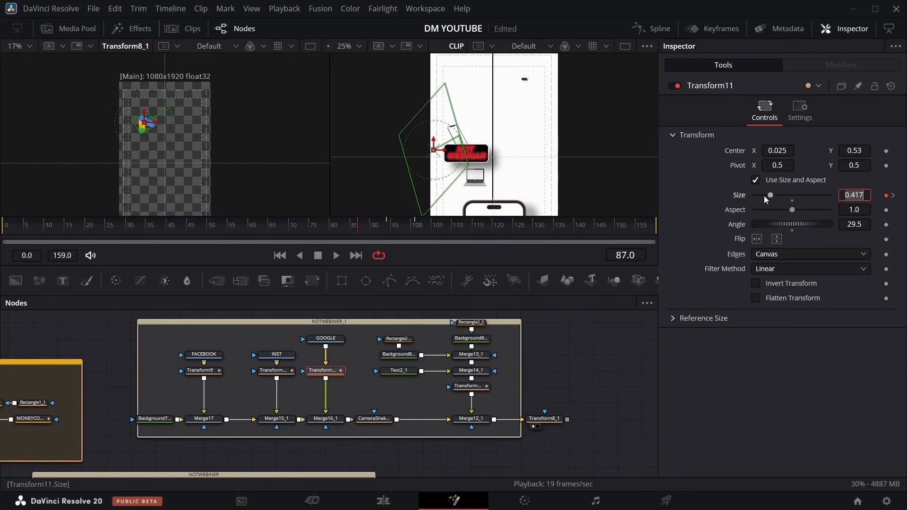
left_click_drag(767, 197, 650, 191)
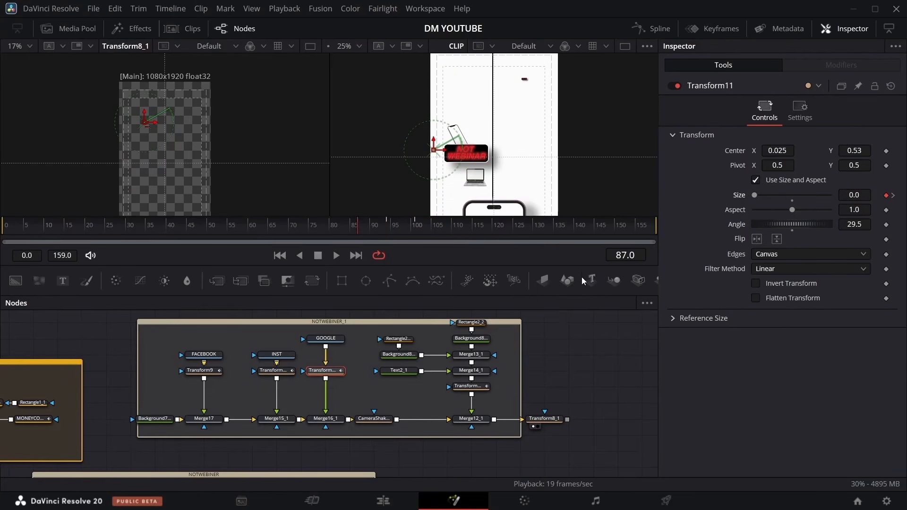
Step: Smooth the Size curves of Transform9, Transform10 and Transform11 together and level the spline handles at their 0.6 peaks
left_click_drag(357, 385, 187, 365)
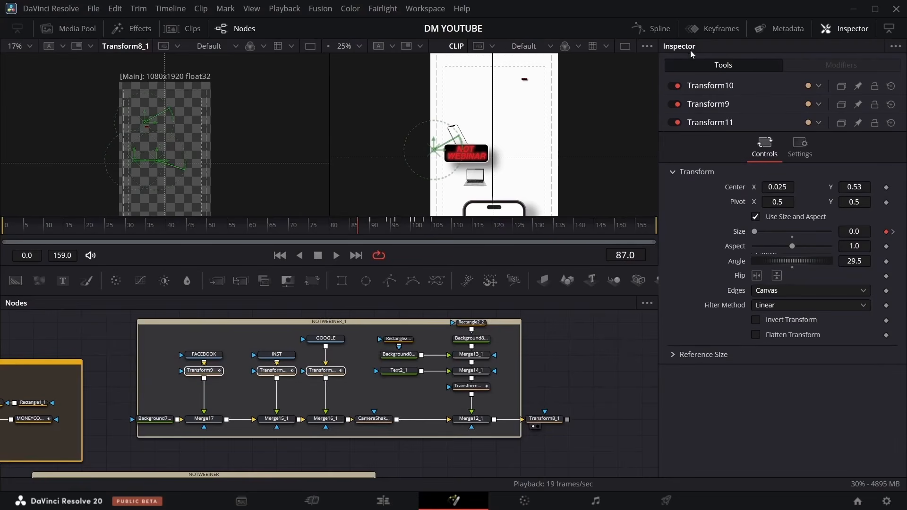
left_click(652, 28)
left_click(603, 302)
left_click(561, 466)
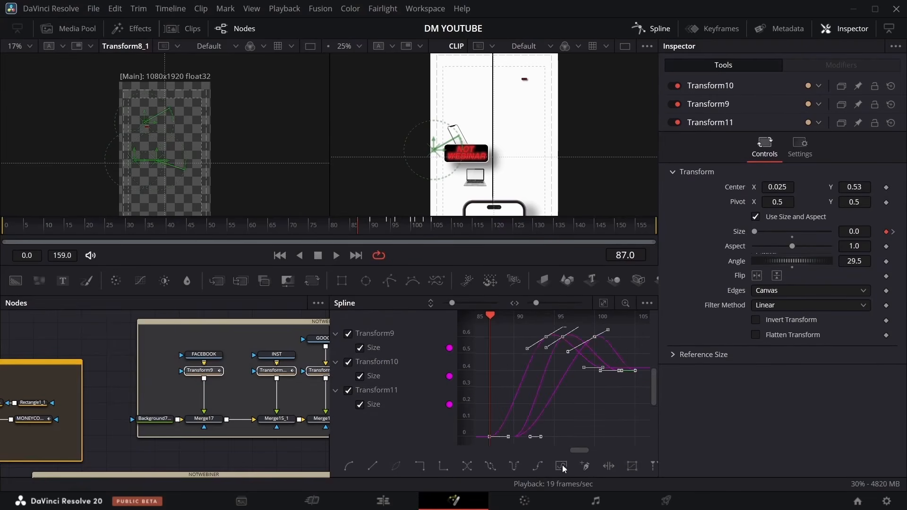
scroll(630, 381, "up", 1)
left_click_drag(608, 346, 568, 350)
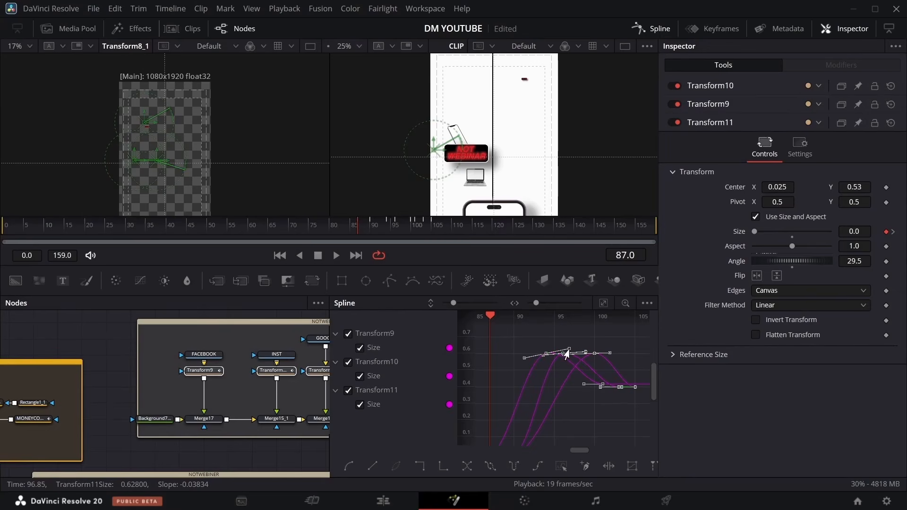
left_click(642, 28)
key("space")
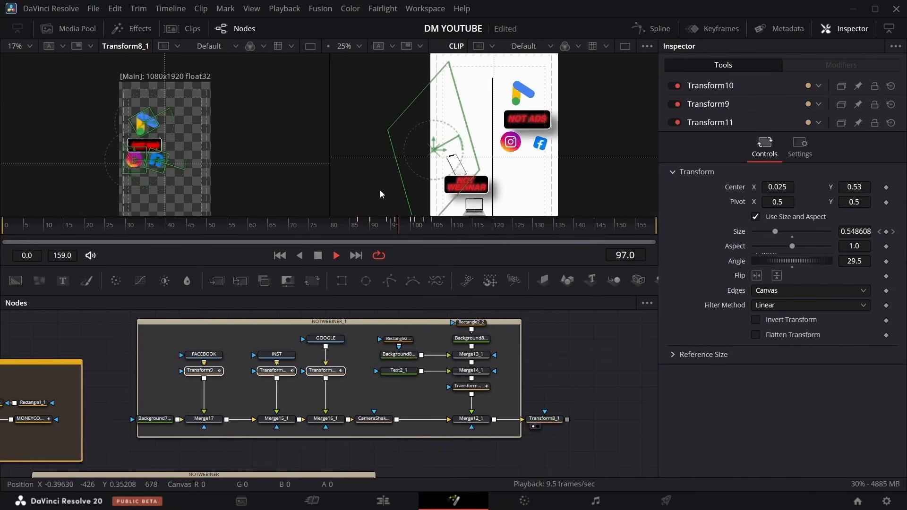
Step: Reposition the NOT ADS group at frame 95 by setting Transform8_1's Center to X 0.974 and Y 0.807
left_click(531, 417)
left_click(435, 226)
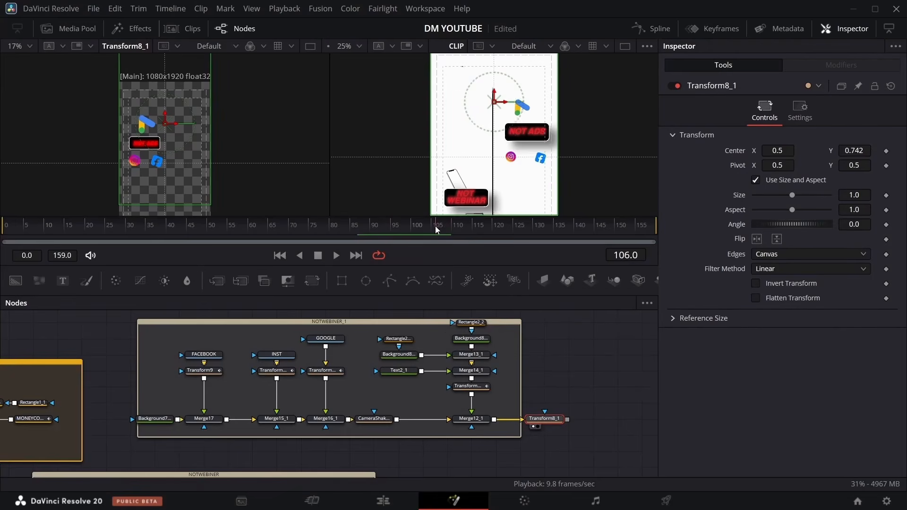
left_click_drag(435, 225, 393, 228)
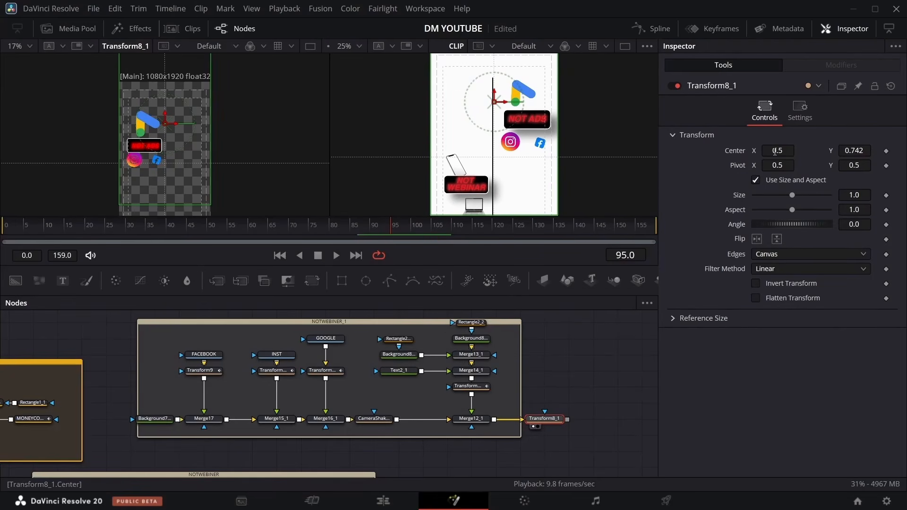
left_click_drag(774, 151, 853, 151)
left_click_drag(766, 149, 777, 149)
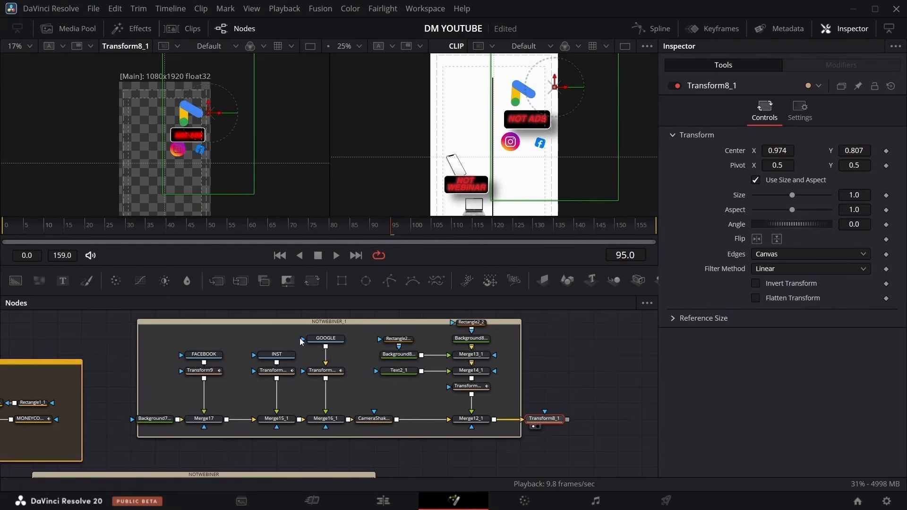
left_click(325, 338)
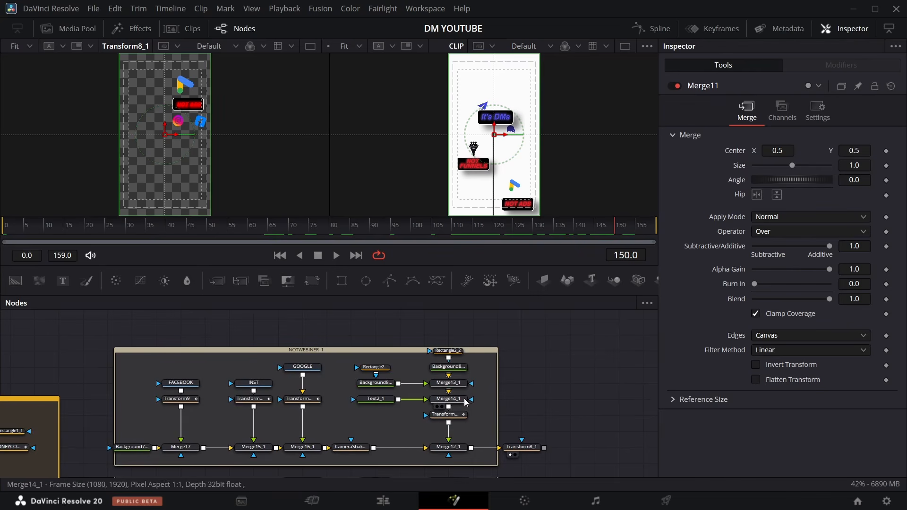
Step: Duplicate the whole NOTWEBINER_1 node group together with Transform8_1 into the empty node area above it
left_click_drag(91, 331, 564, 469)
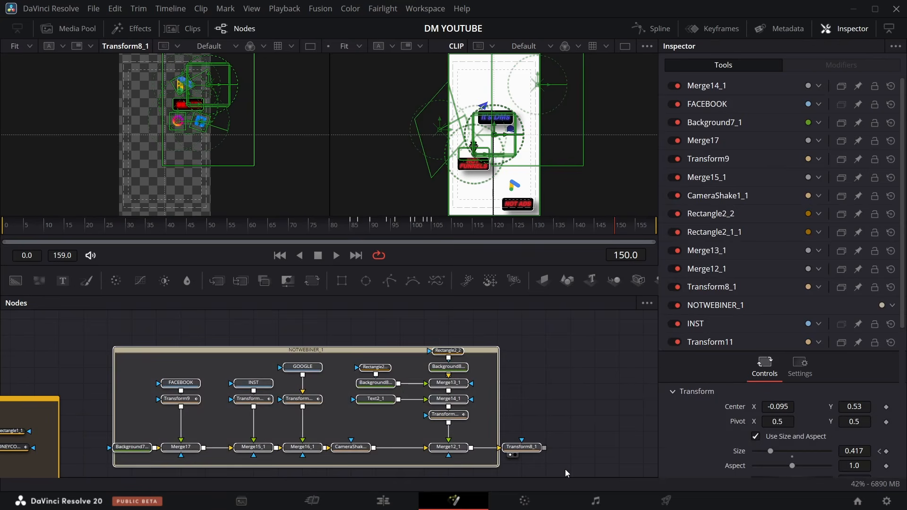
scroll(498, 339, "up", 5)
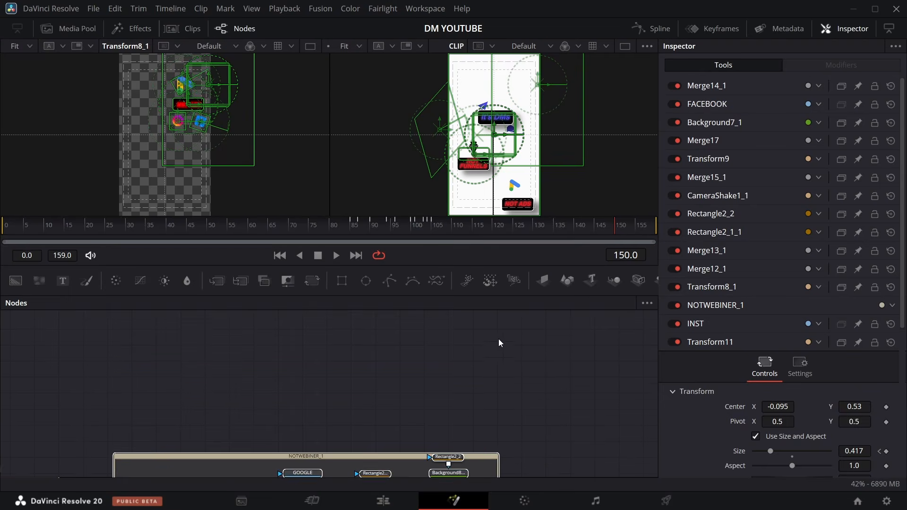
left_click(463, 376)
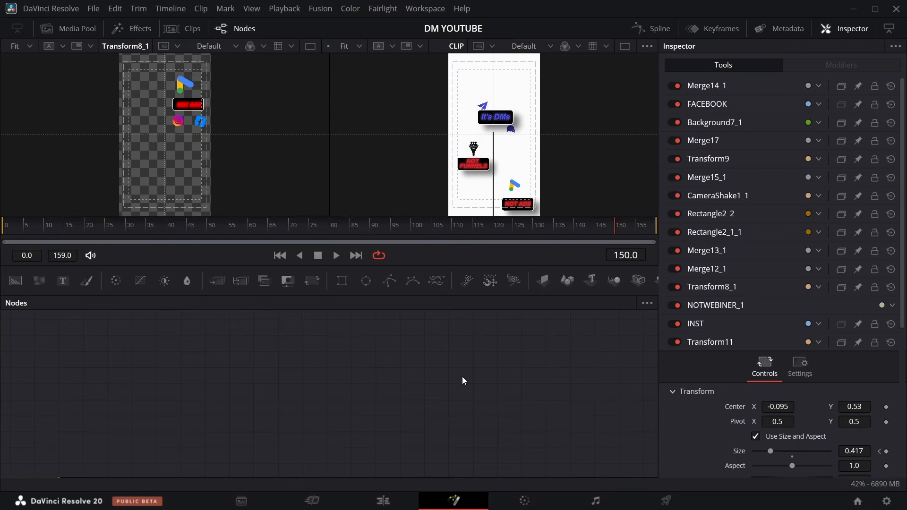
key("ctrl+v")
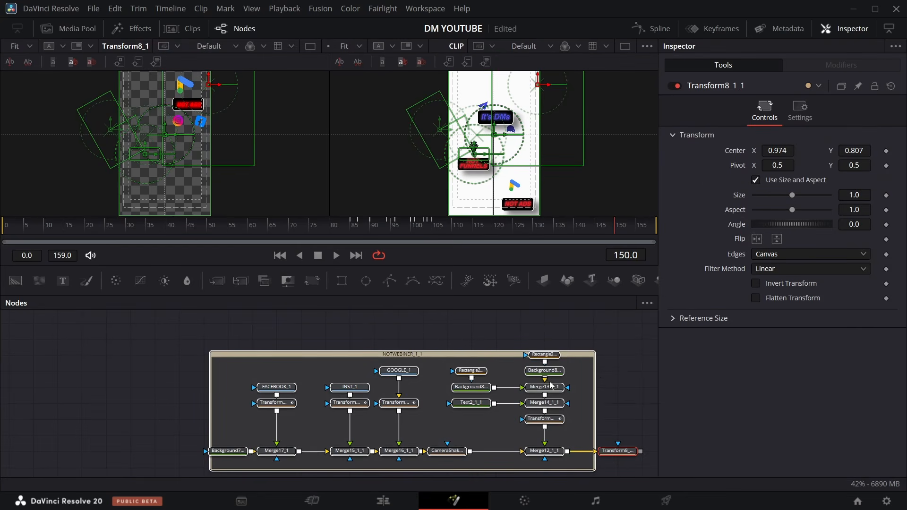
left_click(615, 374)
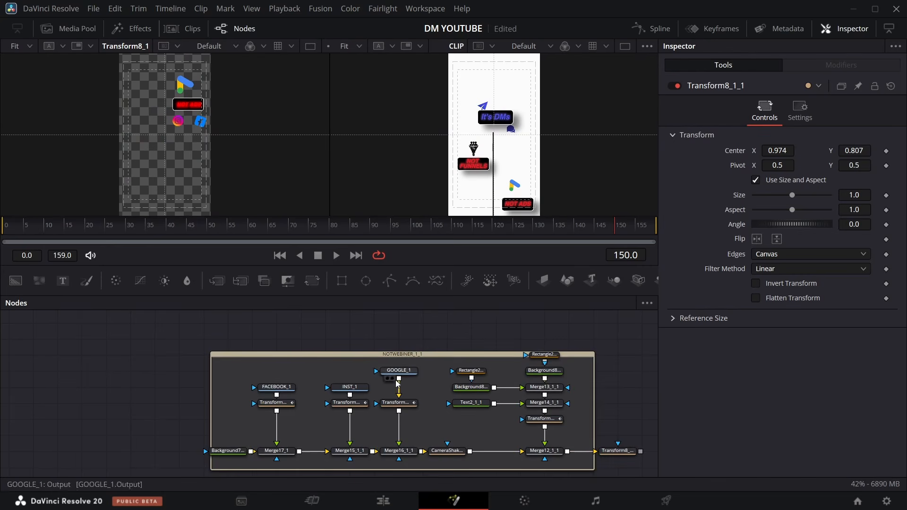
Step: Delete the GOOGLE_1 and INST_1 branches, including their transforms and merges, from the duplicated NOTWEBINER_1_1 group
left_click_drag(406, 361, 392, 465)
key("Delete")
left_click_drag(366, 372, 329, 492)
key("Delete")
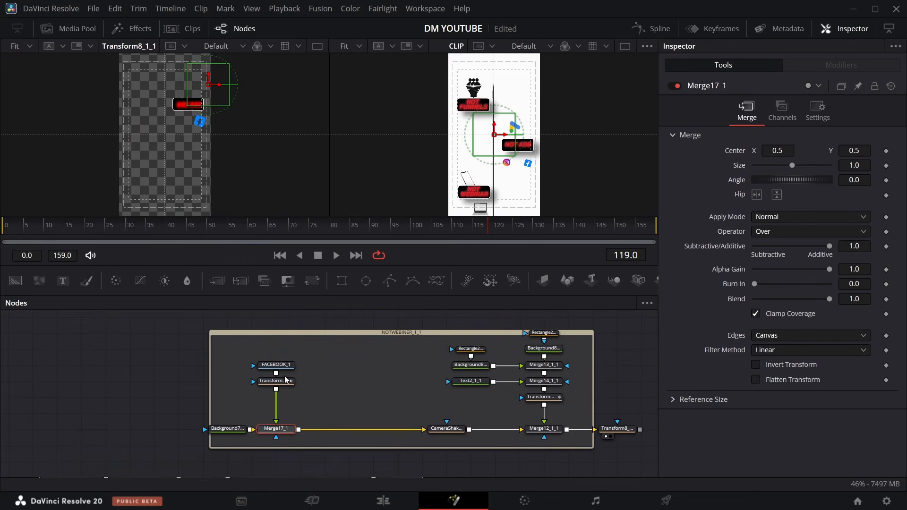
Step: Move the FACEBOOK_1 branch with Merge17_1 and its background node closer to the CameraShake node
left_click_drag(271, 349, 365, 432)
left_click(365, 432)
left_click_drag(227, 429, 275, 429)
left_click(347, 365)
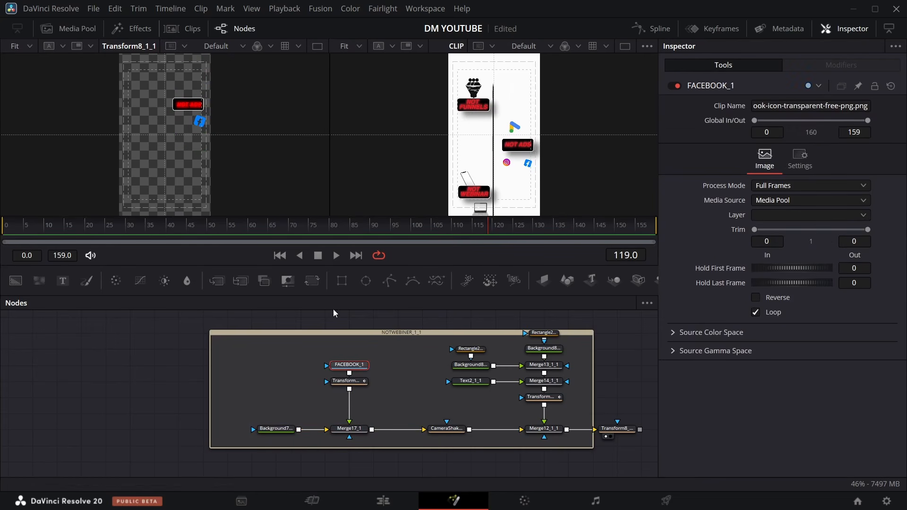
Step: Replace the FACEBOOK_1 node with the Sales Funnel image from the media pool, feeding it into Transform9_1
left_click(61, 29)
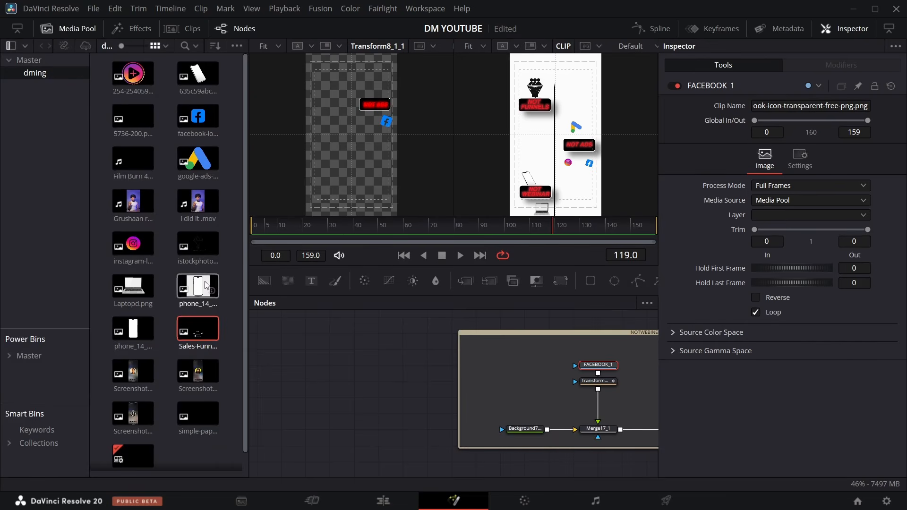
left_click_drag(209, 337, 548, 366)
left_click(592, 366)
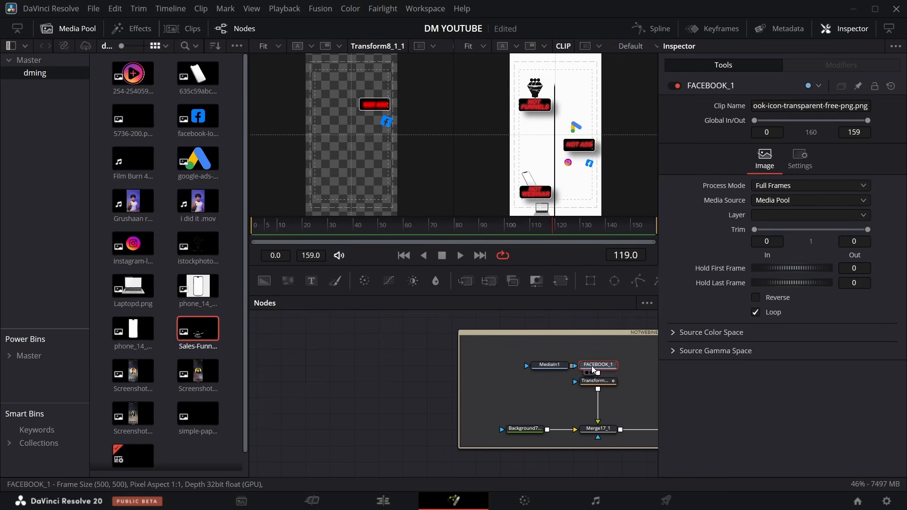
key("Delete")
left_click_drag(562, 366, 604, 381)
left_click(601, 380)
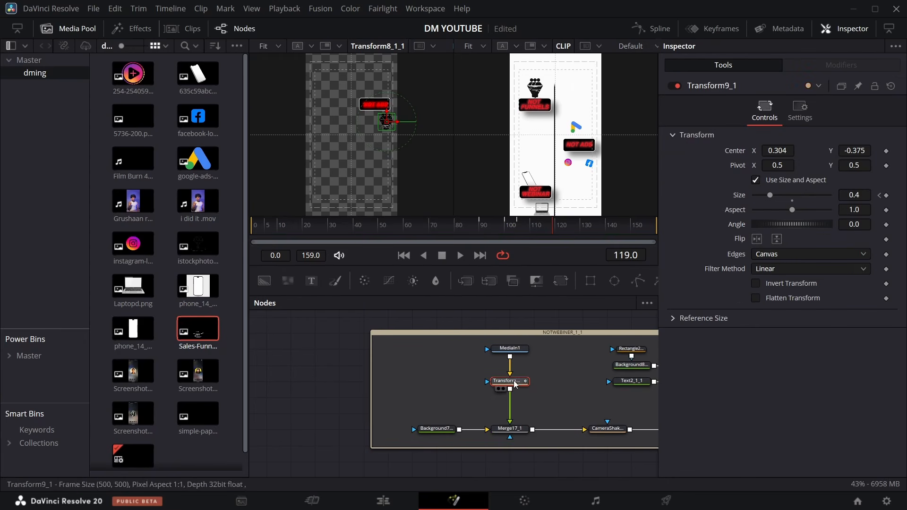
left_click(57, 27)
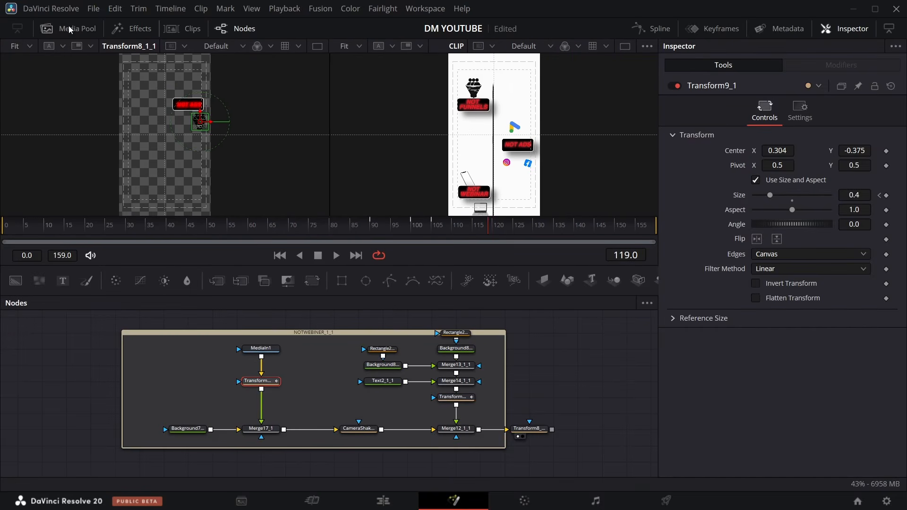
Step: Rename the new MediaIn1 node as salesfunnel
left_click(262, 348)
key("F2")
type("2")
key("ctrl+a")
type("salesfunnel")
key("Return")
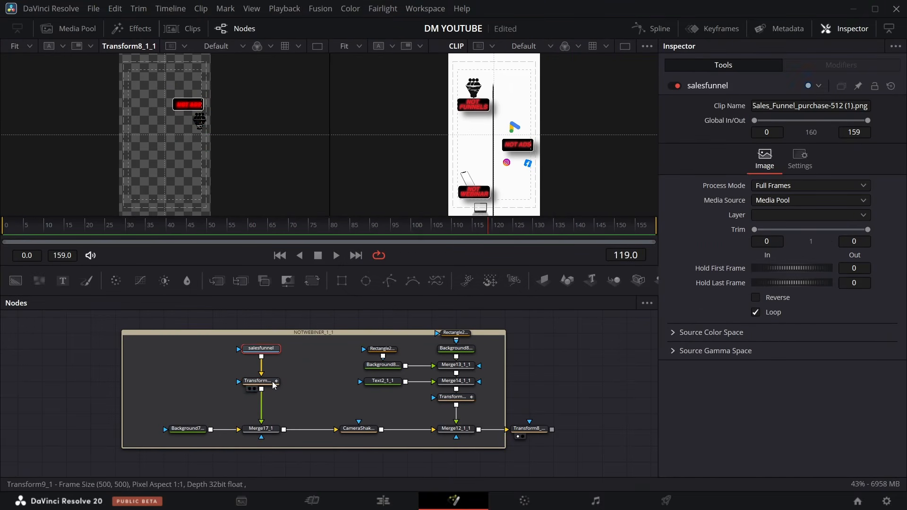
Step: Place the funnel image above the label by setting Transform9_1's Center to X 0.045 and Y 0.49
left_click(261, 381)
left_click_drag(782, 155, 784, 160)
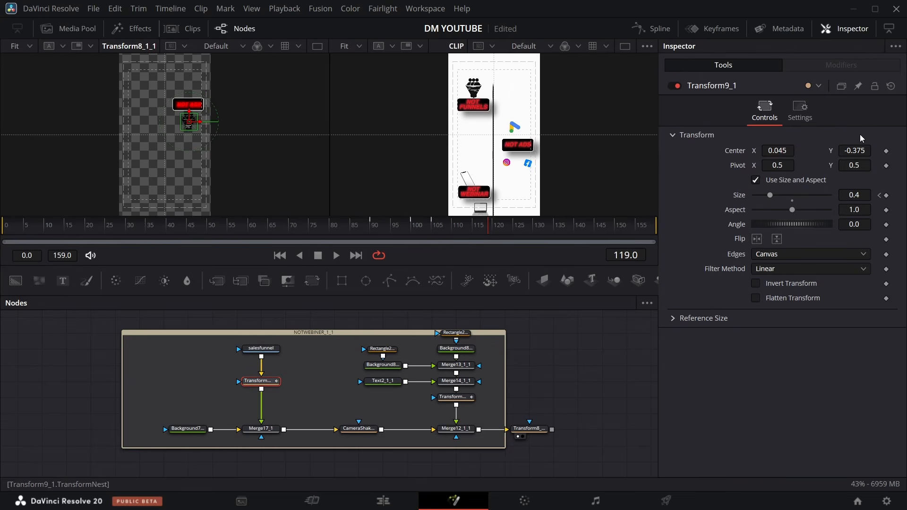
left_click_drag(863, 150, 897, 151)
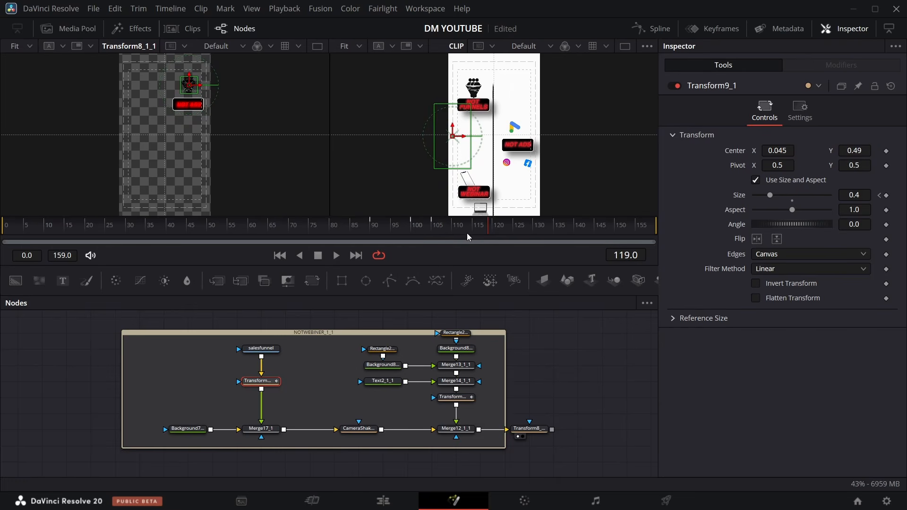
Step: Add a text node reading $ in Clash Display Bold and merge it over the salesfunnel image ahead of Transform9_1
left_click_drag(483, 231, 518, 229)
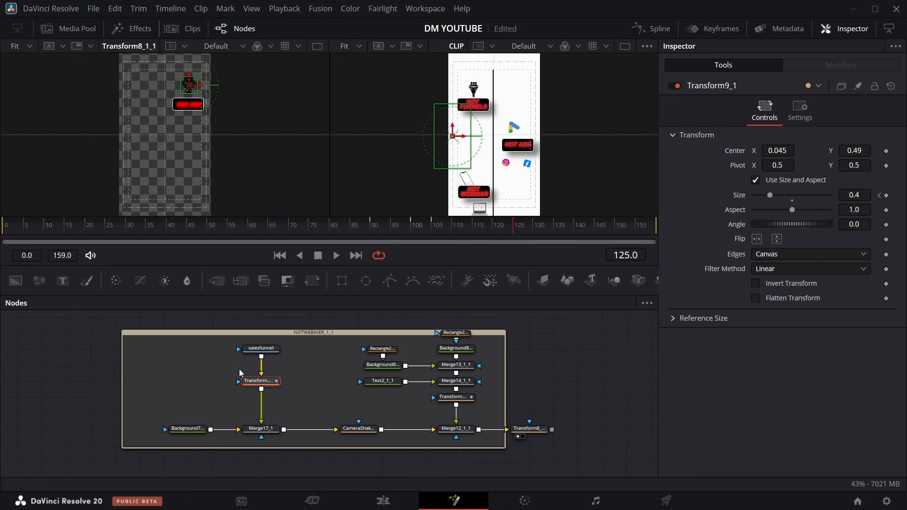
left_click_drag(264, 386, 264, 402)
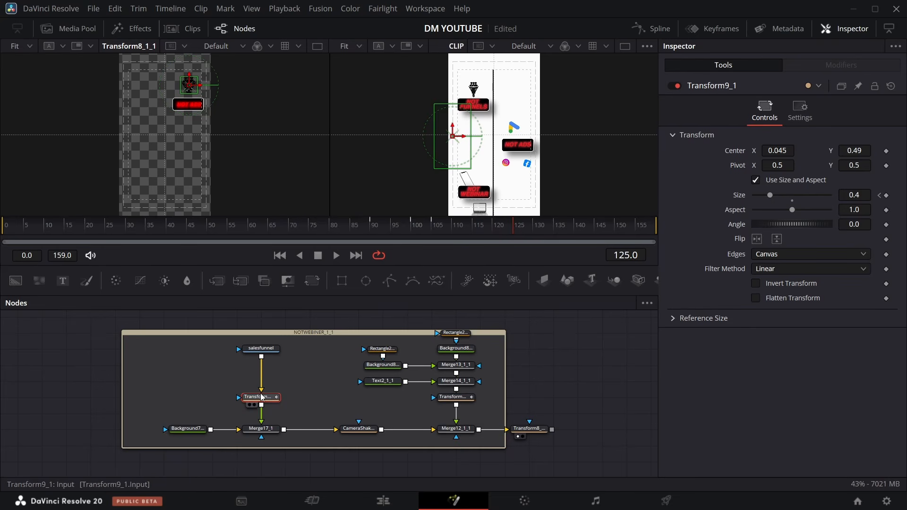
left_click_drag(63, 280, 164, 365)
left_click(687, 193)
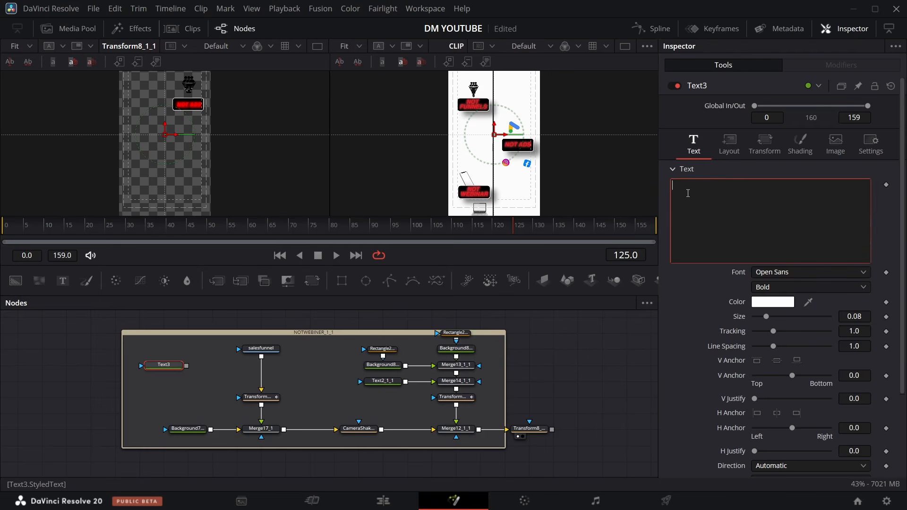
left_click(810, 272)
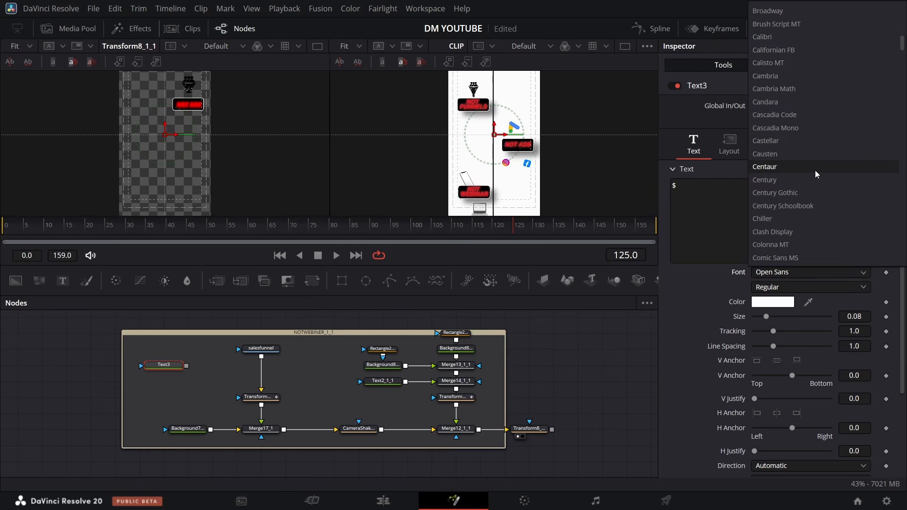
left_click(804, 187)
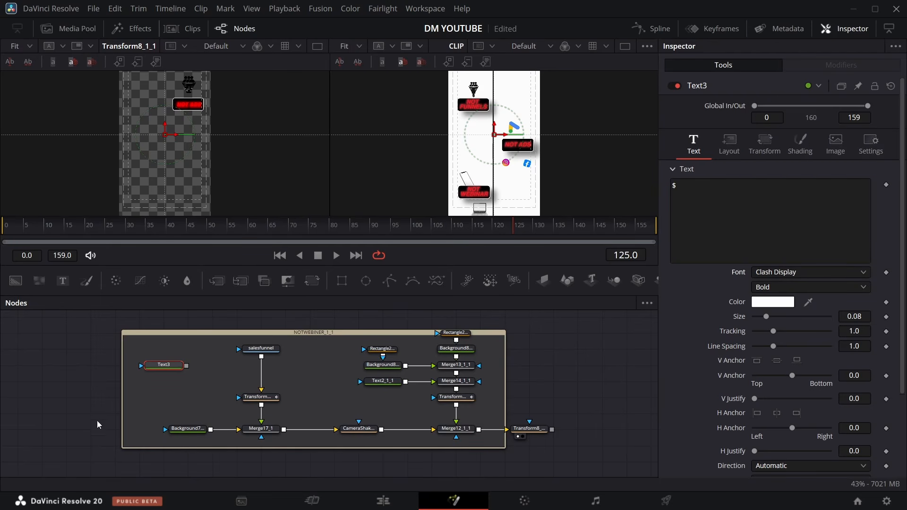
left_click_drag(187, 366, 263, 356)
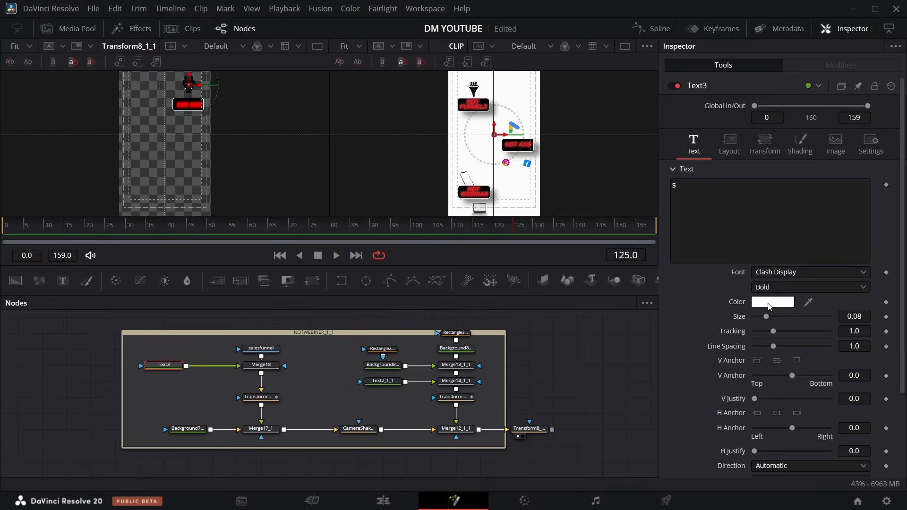
Step: Colour the $ text black and adjust its layout position over the funnel
left_click(769, 305)
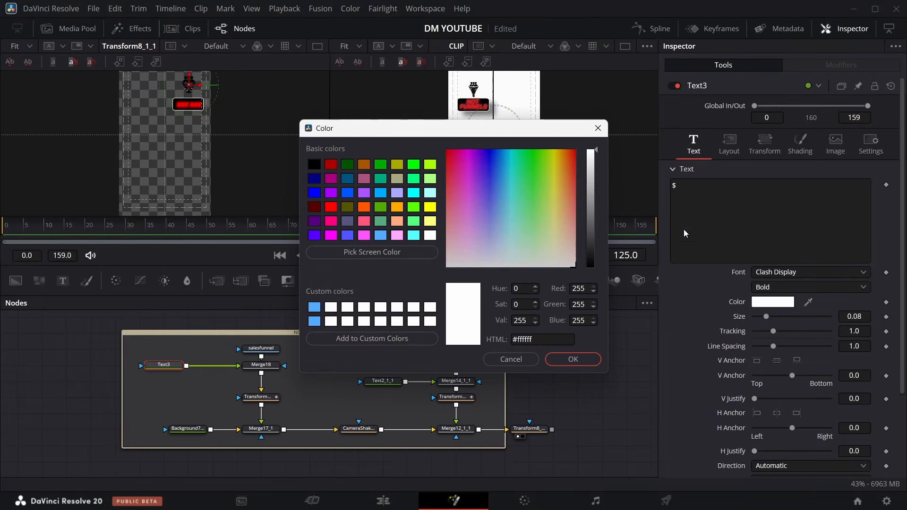
left_click(590, 267)
left_click(581, 361)
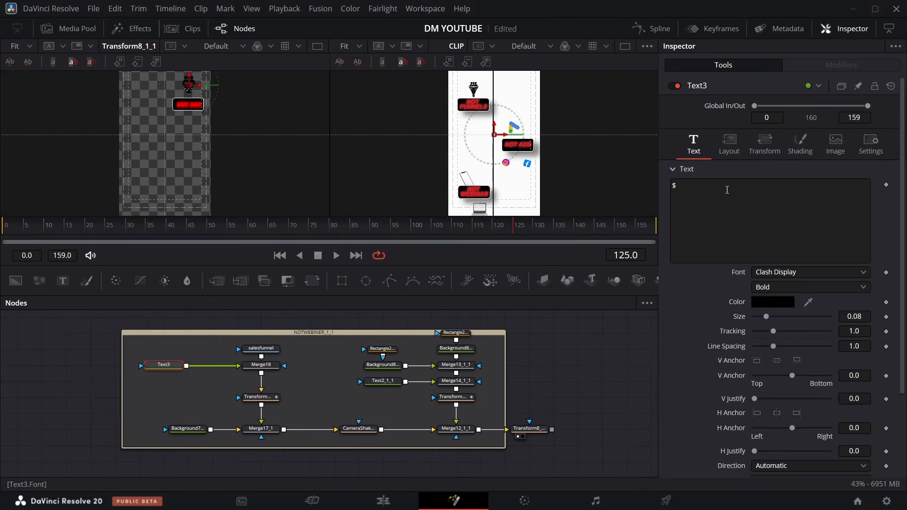
left_click(728, 144)
left_click_drag(856, 199, 829, 199)
Step: Change the label text in Text2_1_1 to NOT FUNNELS on two lines
left_click(383, 381)
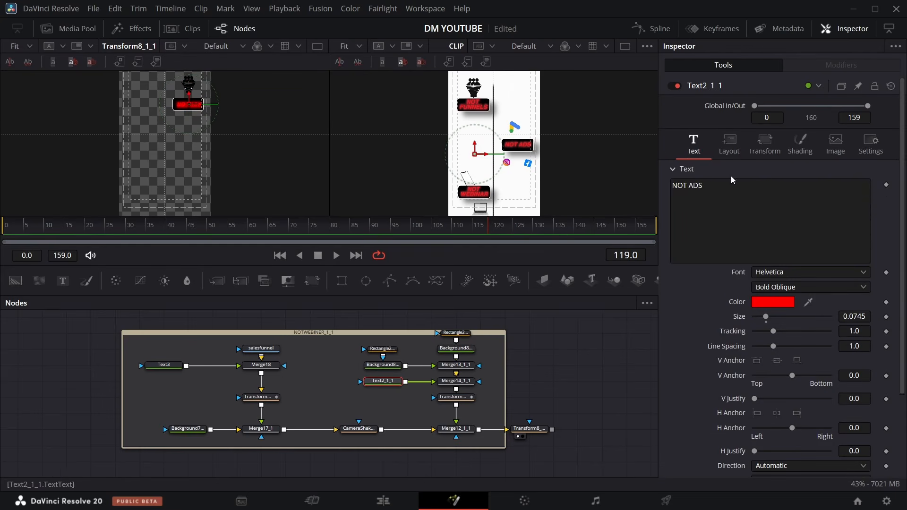
left_click(718, 188)
key("BackSpace")
key("BackSpace")
key("BackSpace")
key("BackSpace")
key("BackSpace")
key("BackSpace")
key("BackSpace")
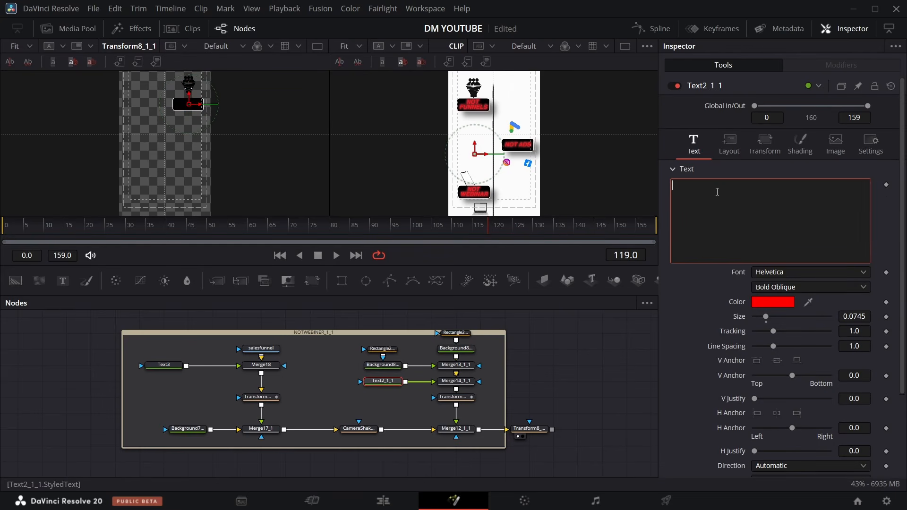
type("no")
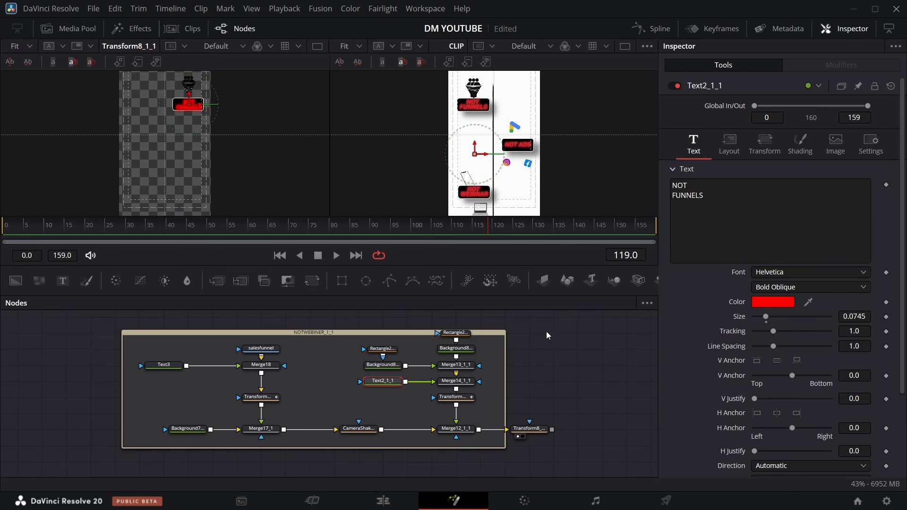
Step: Shift the NOT FUNNELS group to the other side by setting Transform8_1_1's Center X to 0.468
left_click(529, 429)
left_click_drag(782, 150, 714, 151)
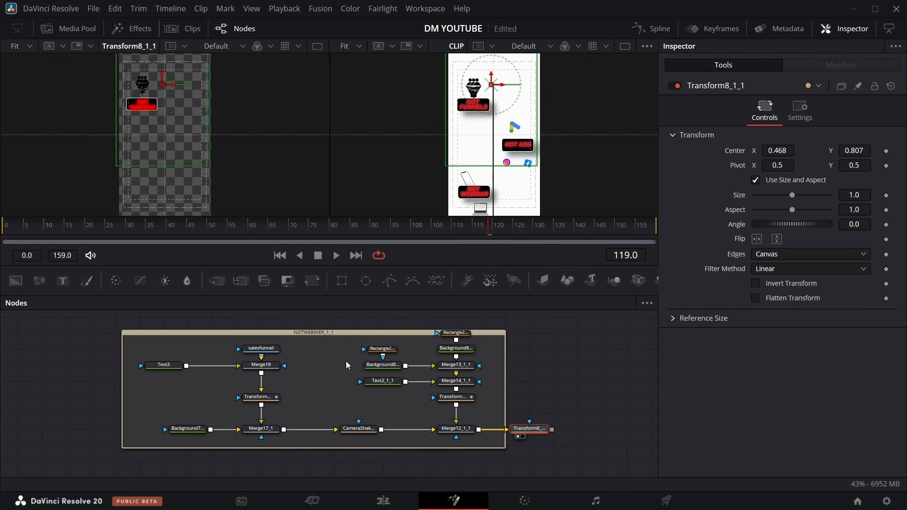
left_click(466, 402)
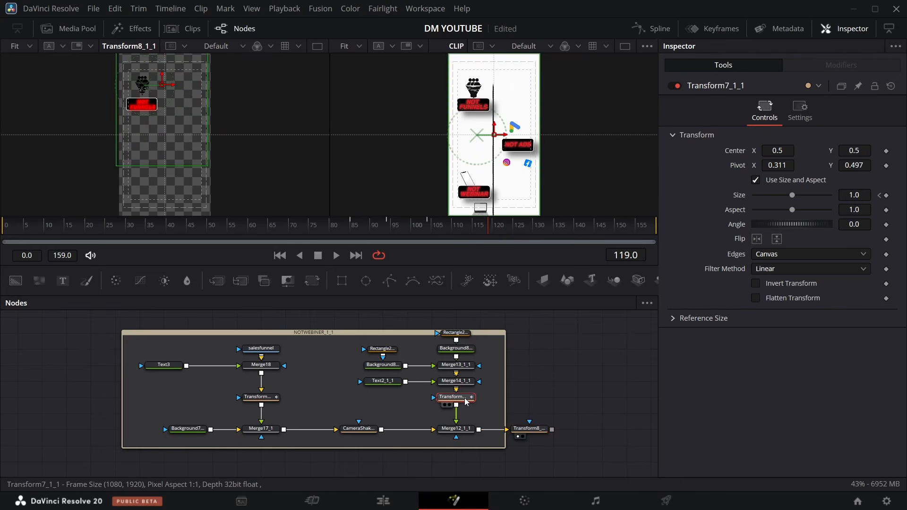
Step: Shift all of Transform9_1's Size keyframes together so that the first one sits at frame 112
left_click(274, 401)
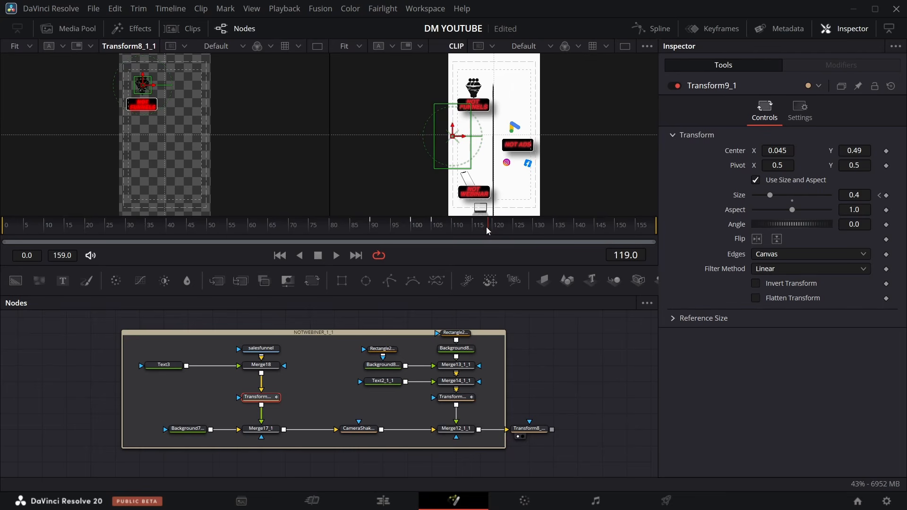
left_click_drag(486, 226, 462, 233)
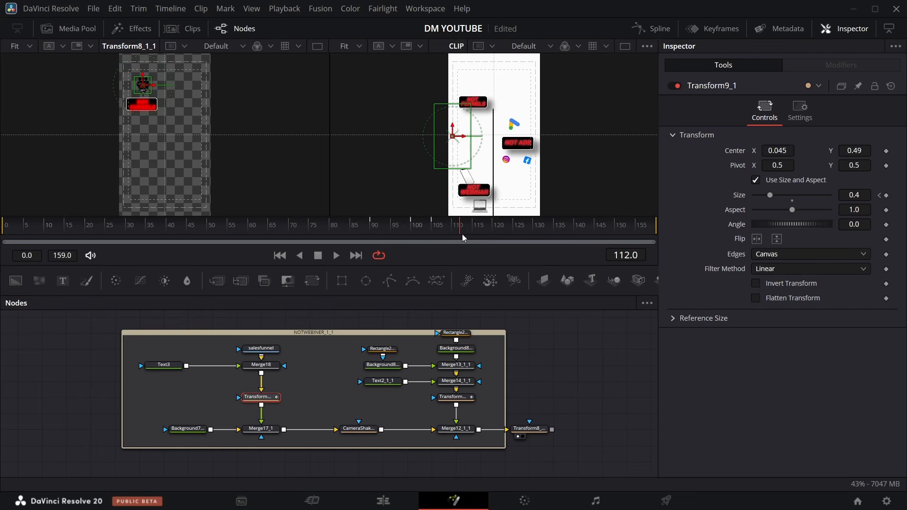
key("Right")
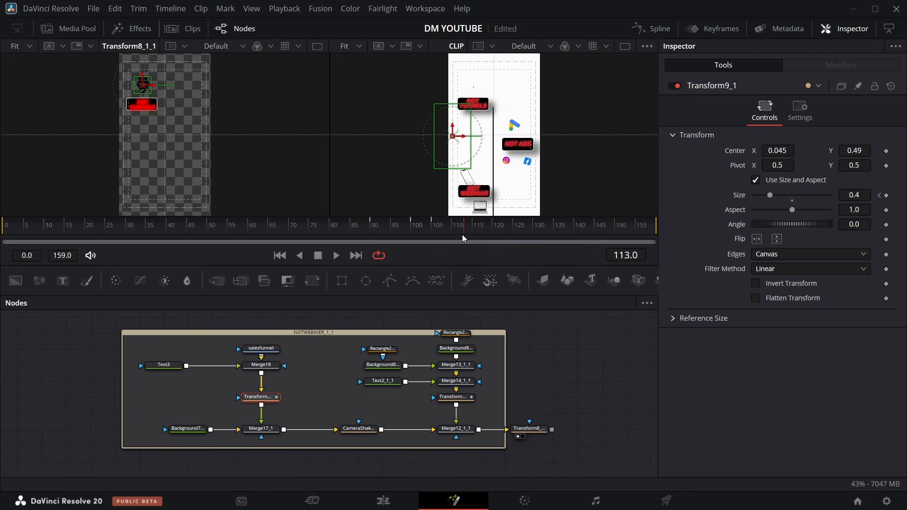
key("Left")
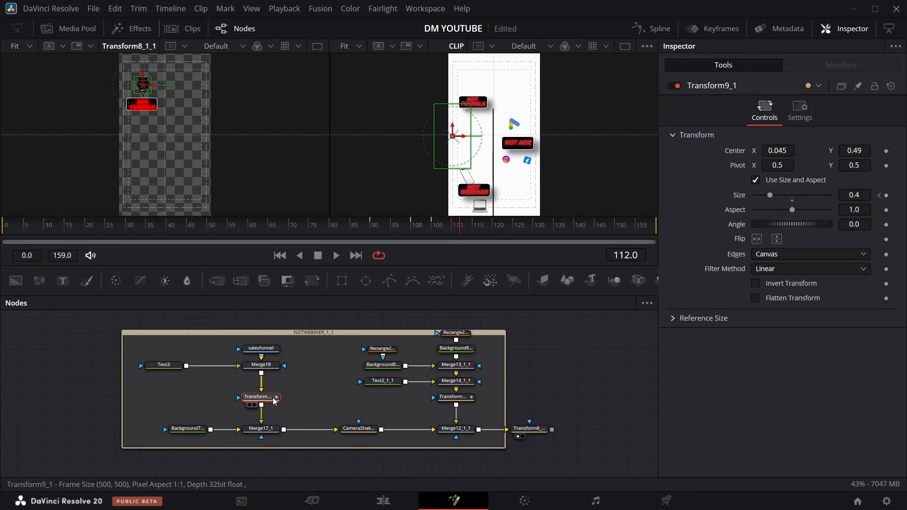
left_click(694, 29)
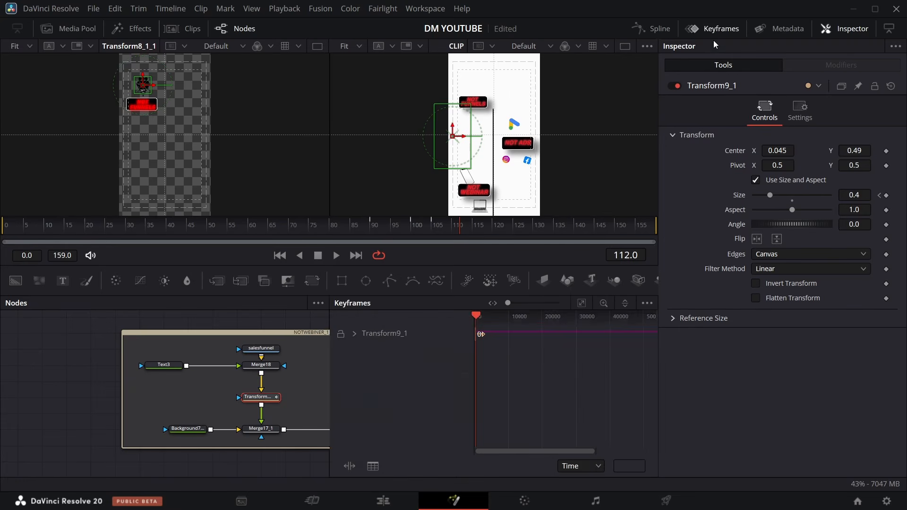
left_click(355, 334)
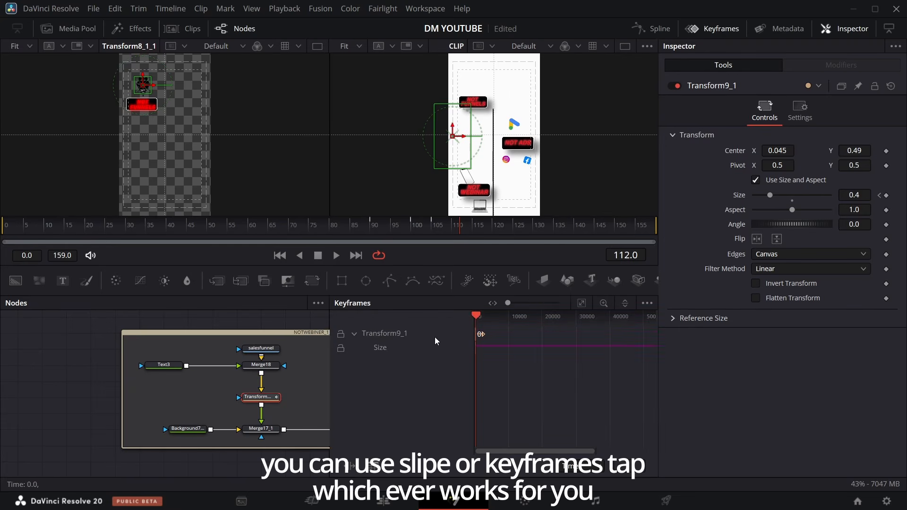
left_click(581, 302)
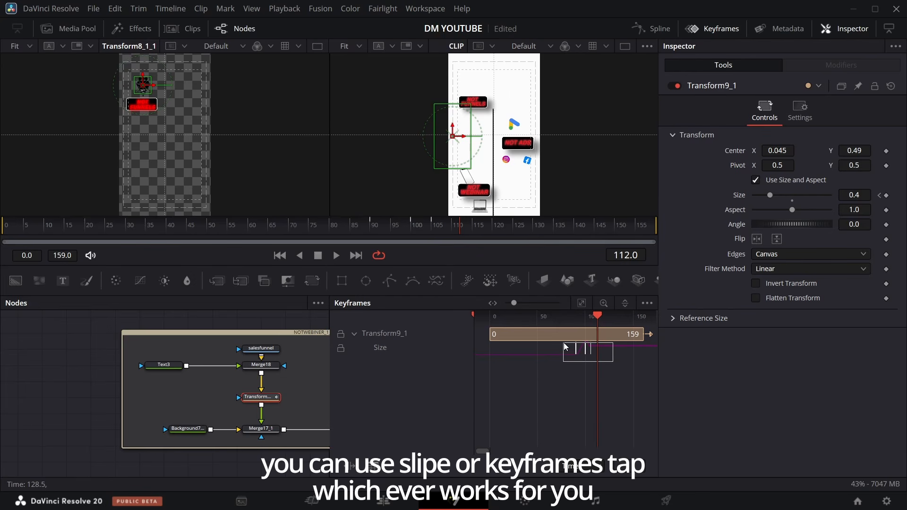
left_click_drag(565, 347, 596, 347)
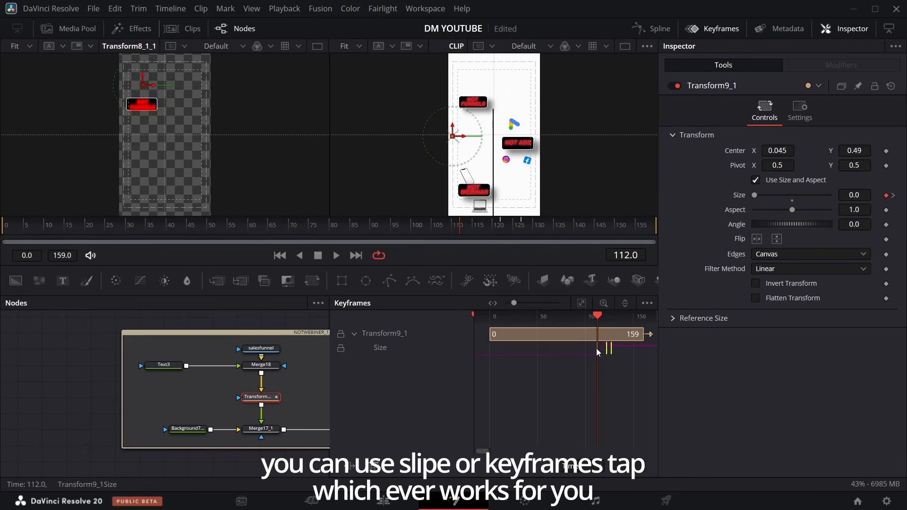
left_click(709, 27)
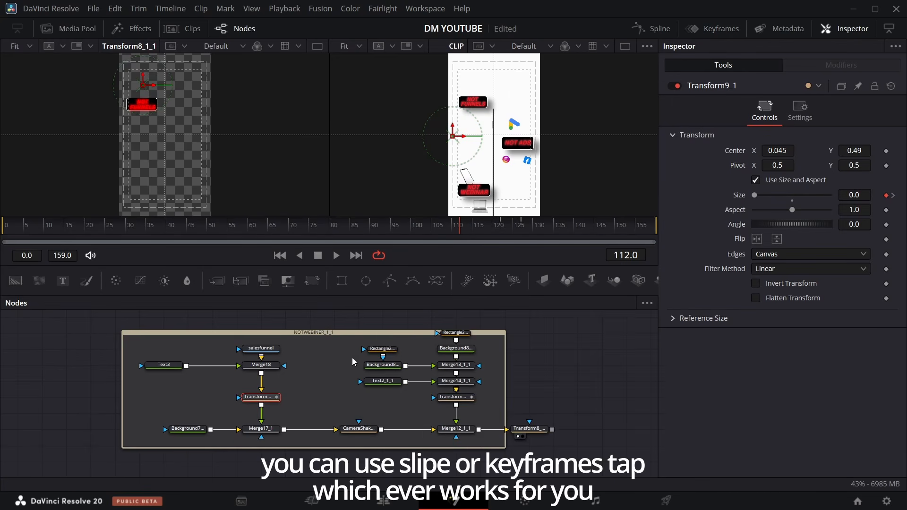
left_click_drag(459, 226, 475, 242)
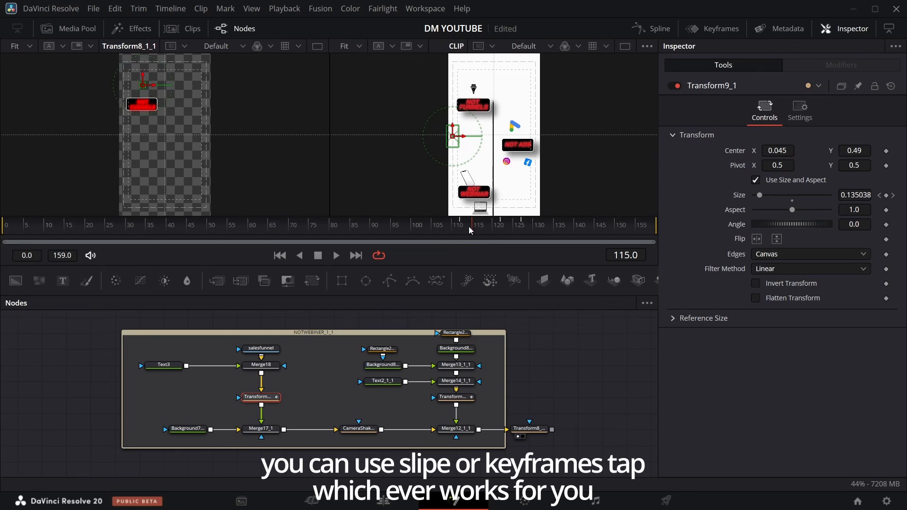
Step: Shift all of Transform7_1_1's Size keyframes together so that the first one sits at frame 105
left_click_drag(469, 226, 435, 237)
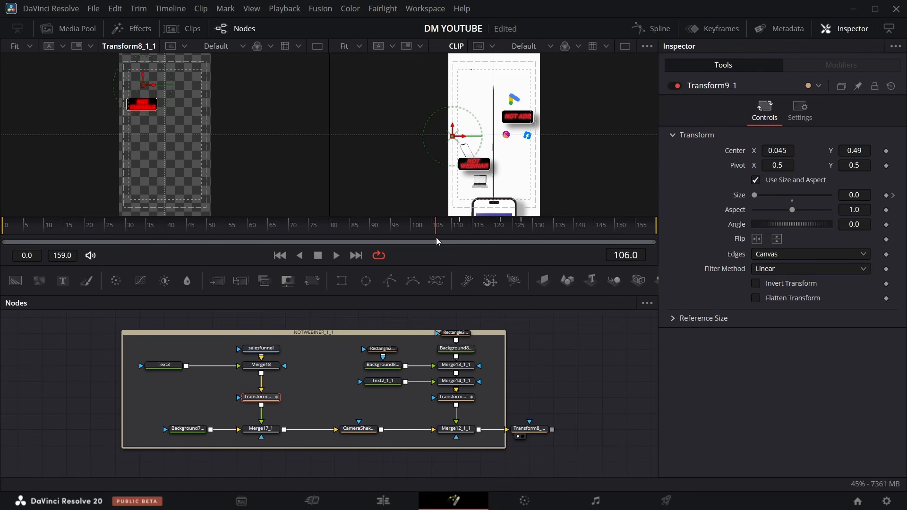
key("Left")
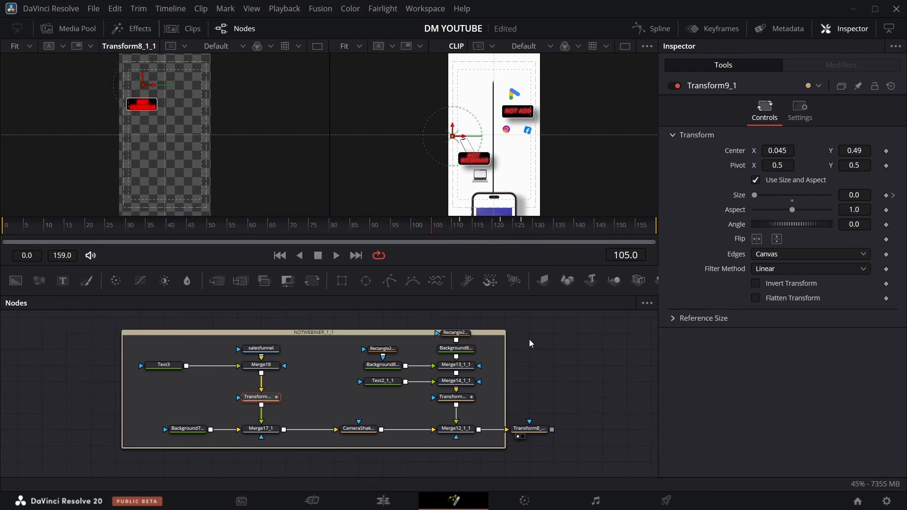
left_click(468, 399)
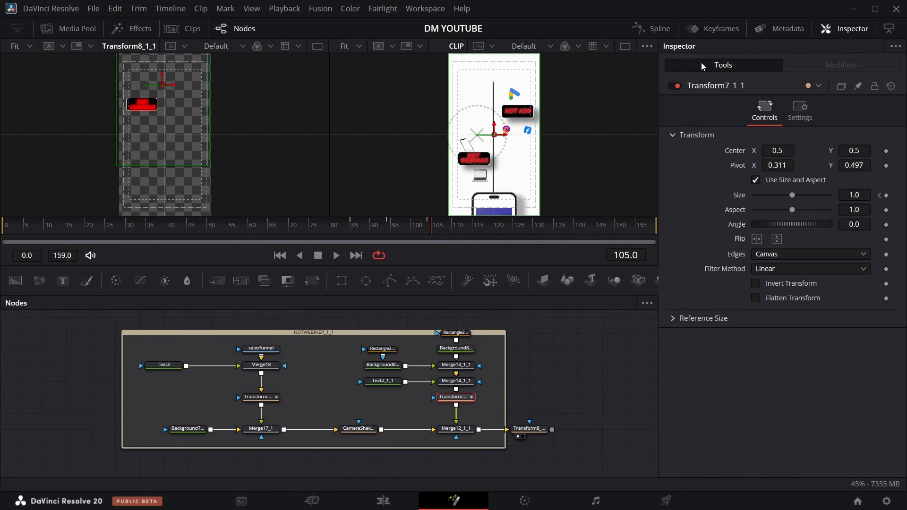
left_click(721, 33)
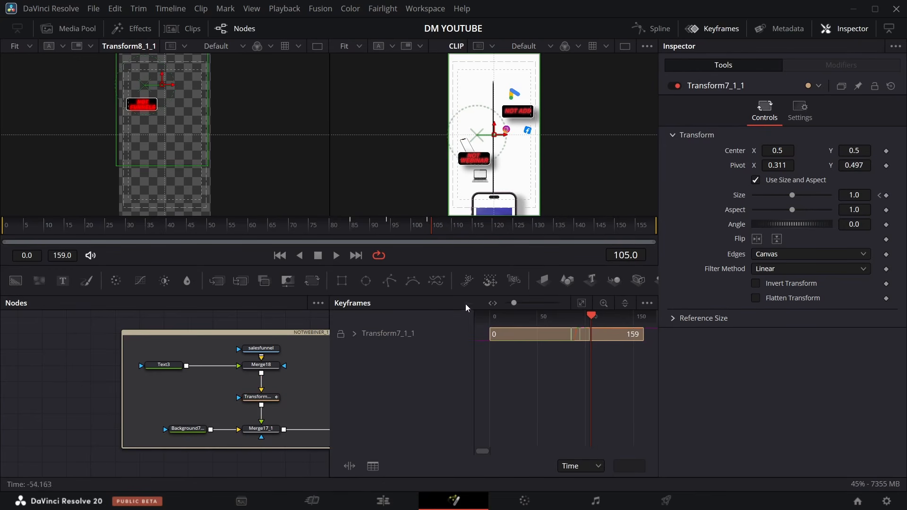
left_click(354, 333)
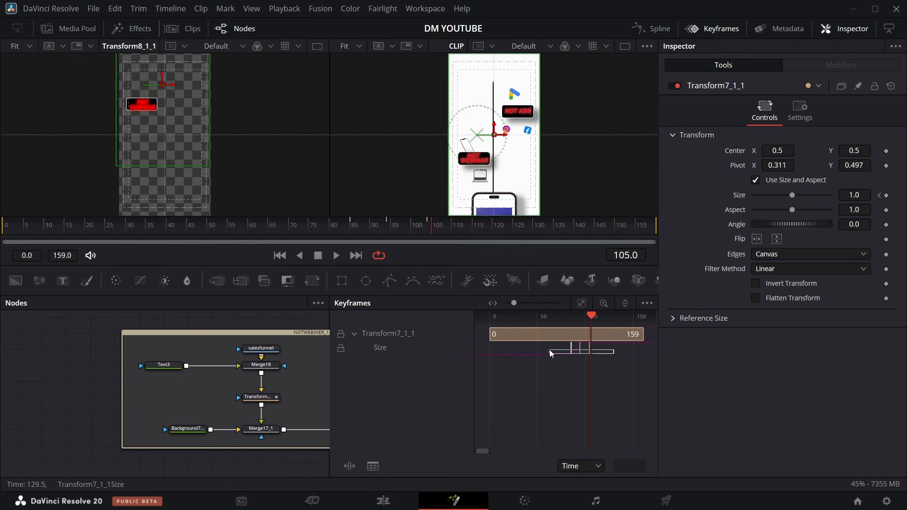
left_click_drag(549, 350, 589, 351)
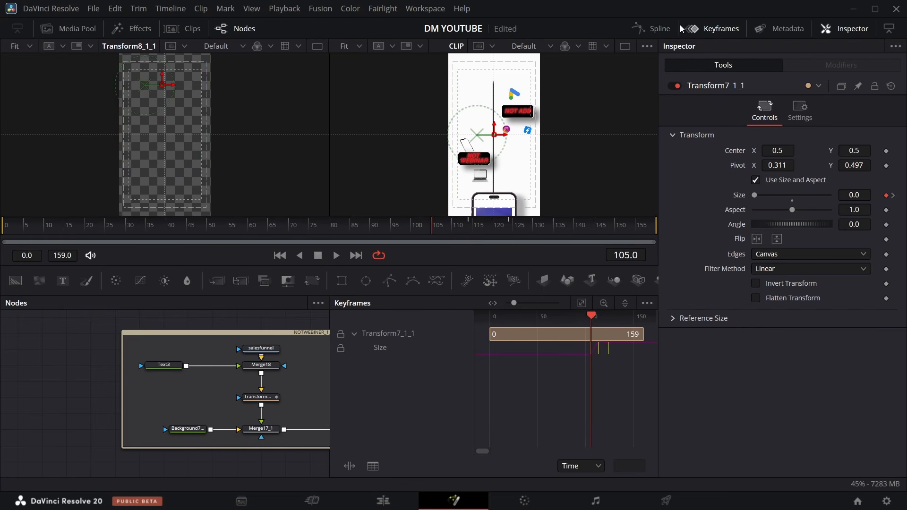
left_click(704, 30)
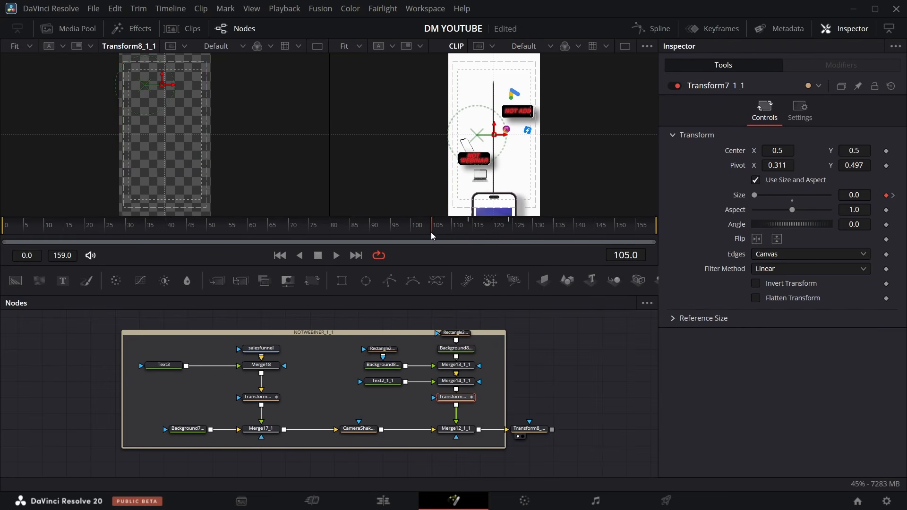
Step: Preview the retimed NOT FUNNELS animation up to frame 144, and paste a copy of the whole NOT ADS node group into empty space
left_click(464, 224)
left_click_drag(464, 225, 581, 225)
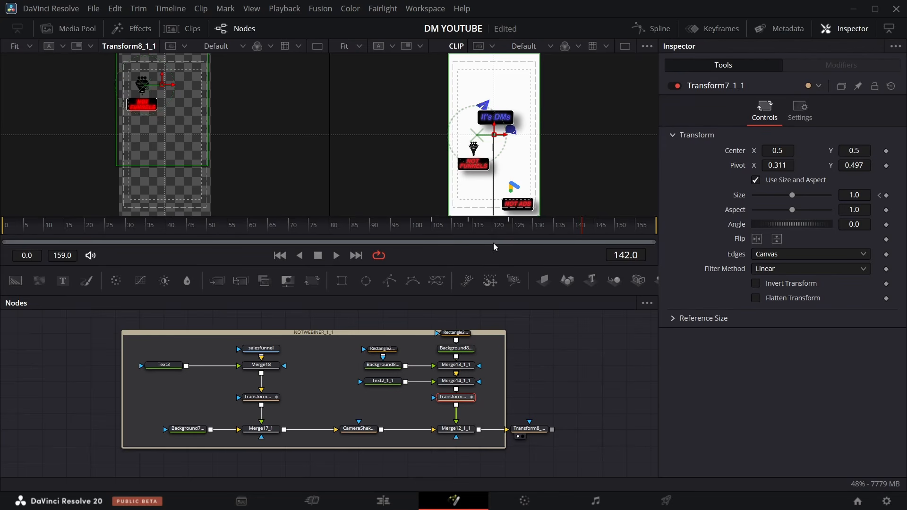
mouse_move(582, 233)
left_mouse_down()
mouse_move(505, 234)
mouse_move(590, 231)
left_mouse_up()
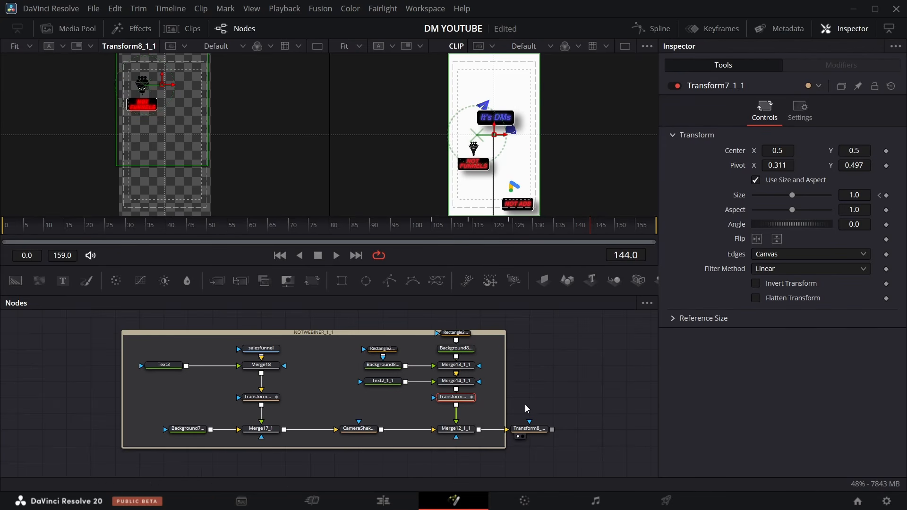
scroll(410, 401, "right", 5)
scroll(319, 392, "up", 3)
scroll(352, 427, "left", 4)
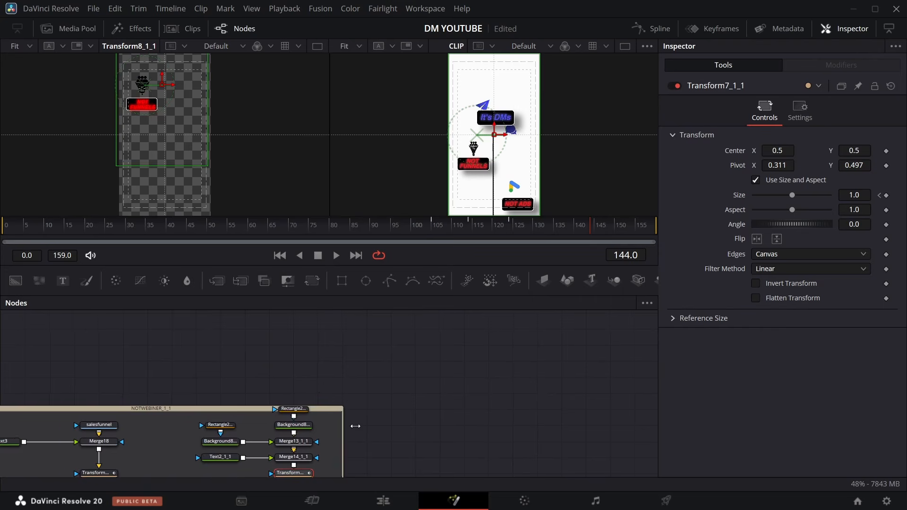
scroll(186, 349, "down", 2)
scroll(187, 348, "down", 2)
scroll(282, 400, "right", 4)
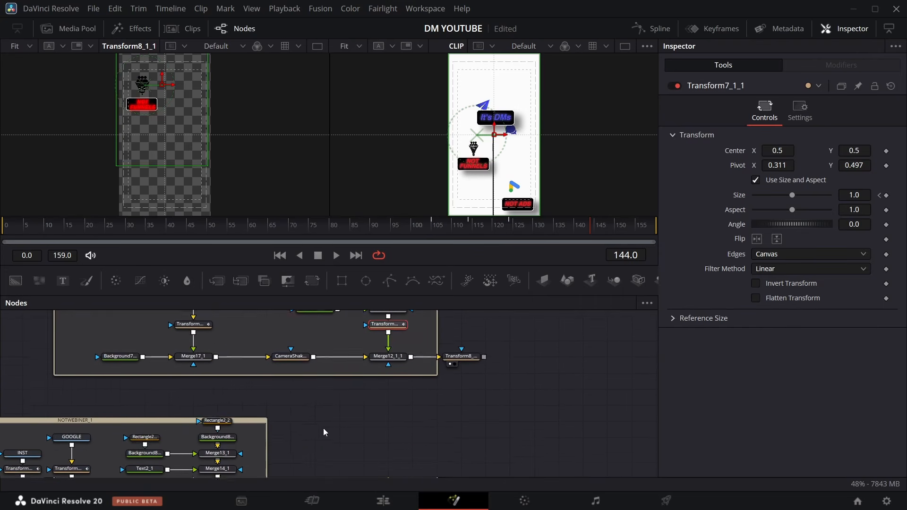
scroll(236, 412, "left", 4)
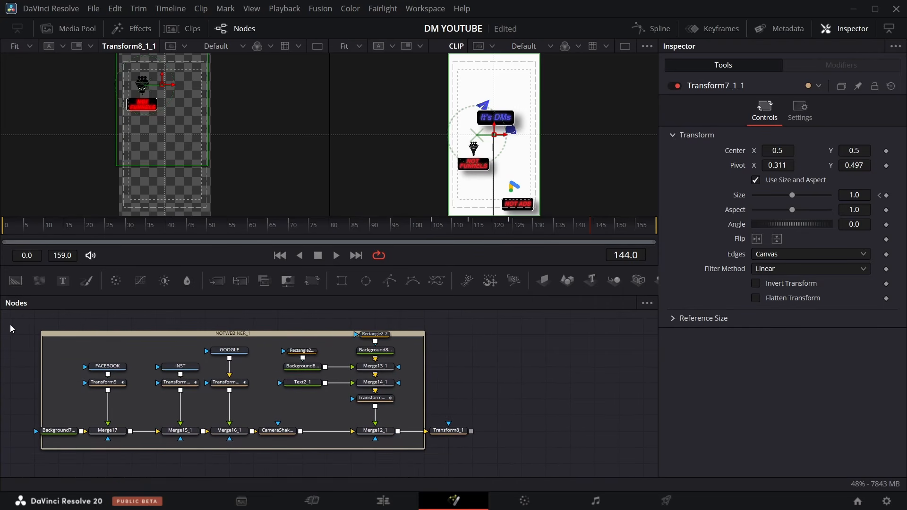
left_click_drag(7, 325, 500, 457)
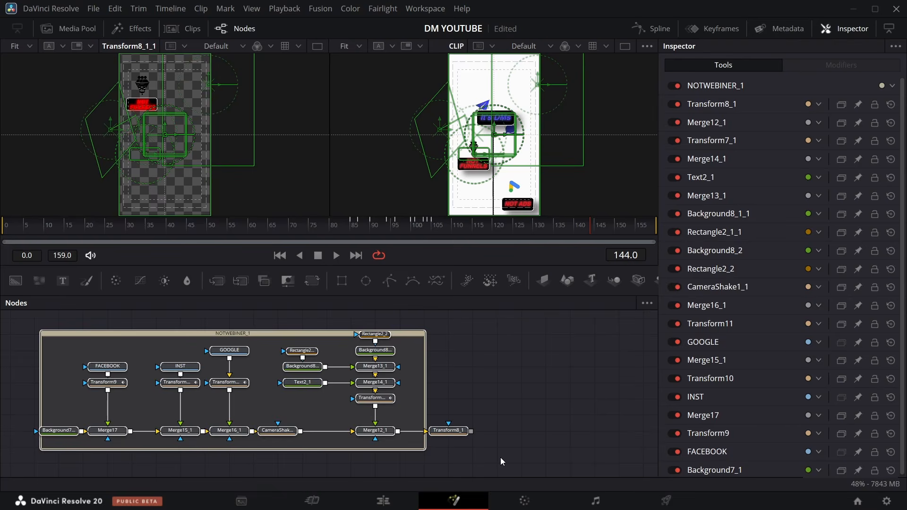
key("ctrl+x")
key("ctrl+v")
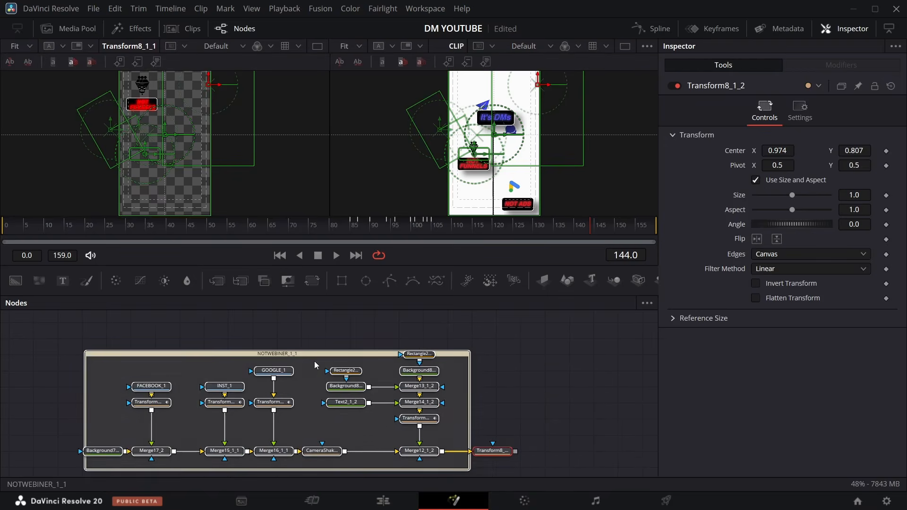
Step: Delete the GOOGLE_1 branch, including its Transform node and Merge16_1_1, from the copied group
left_click_drag(280, 362, 276, 458)
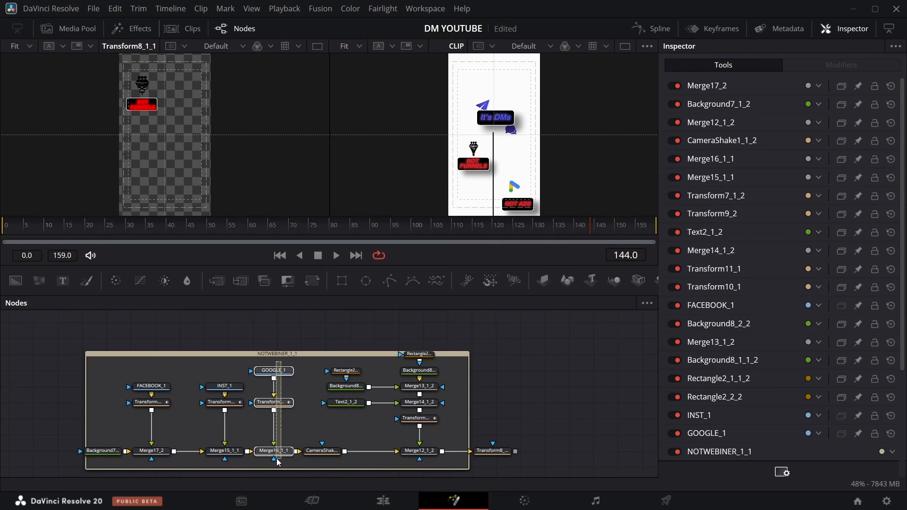
left_click(482, 458)
left_click_drag(297, 362, 273, 463)
key("Delete")
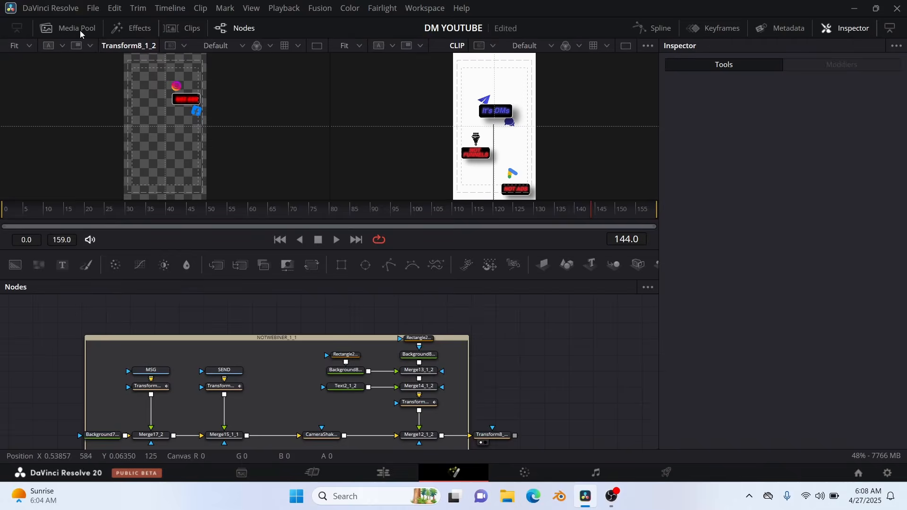
Step: Bring the simple-paper image and 5736-200.png from the media bin into the node graph above the copied group
left_click(77, 28)
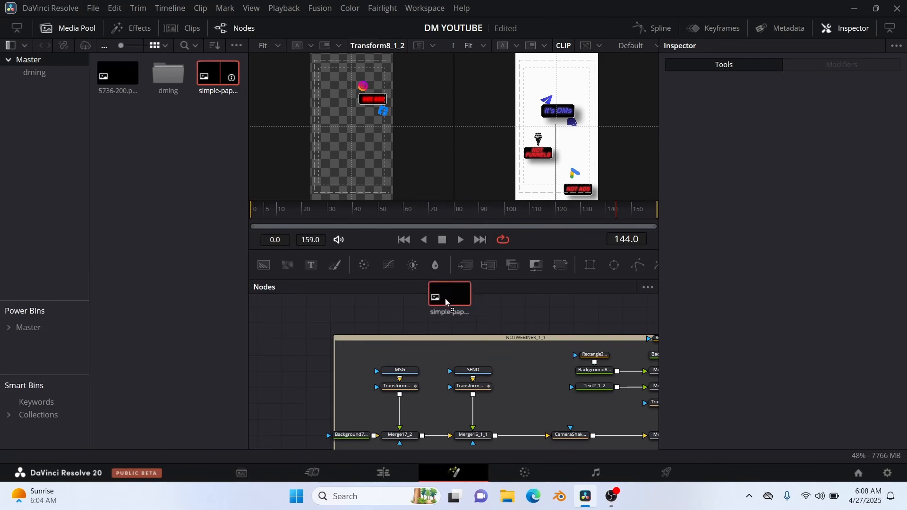
left_click_drag(463, 310, 462, 314)
left_click_drag(118, 74, 347, 294)
left_click_drag(398, 338, 376, 326)
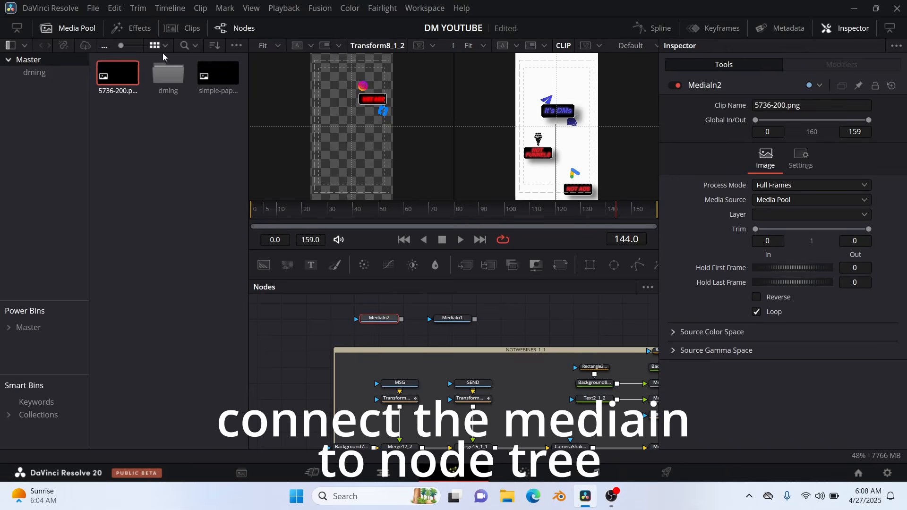
Step: Replace the SEND and MSG image nodes with MediaIn1 and MediaIn2, each feeding its matching Transform node
left_click(72, 28)
left_click(234, 383)
left_click(146, 382, "ctrl")
key("Delete")
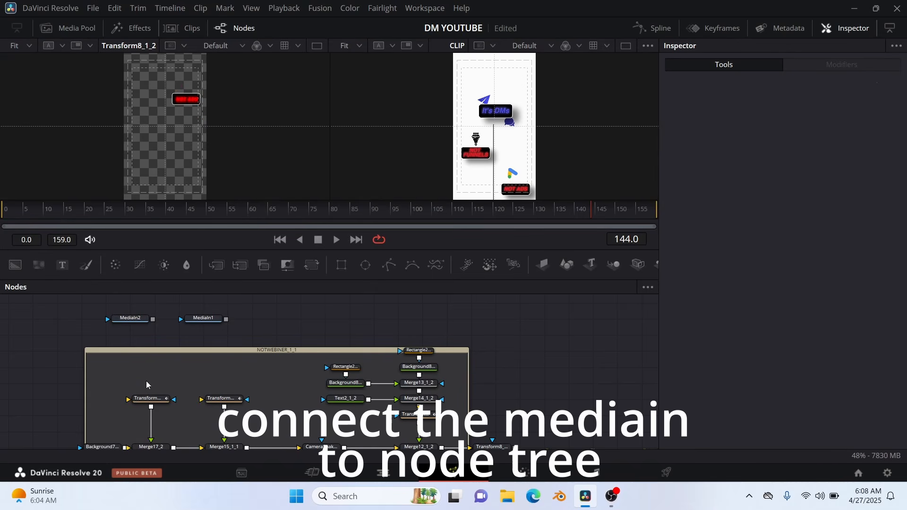
left_click_drag(221, 319, 224, 398)
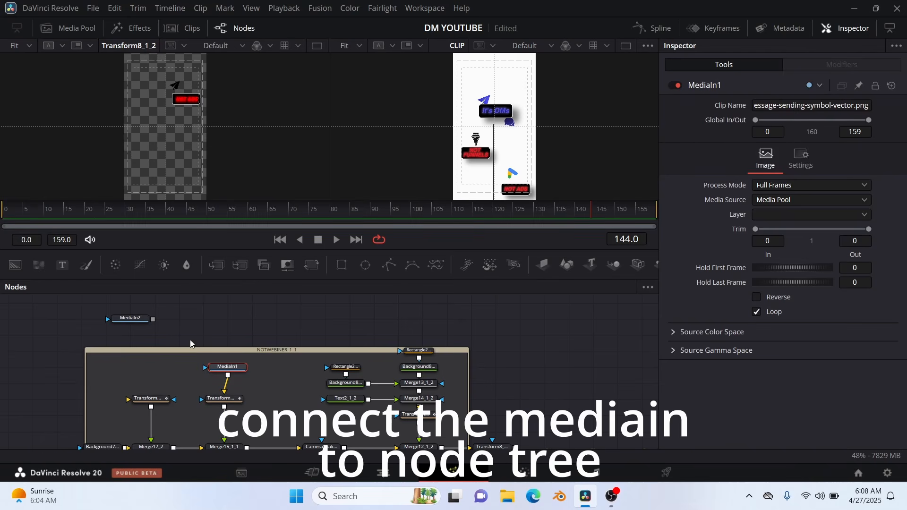
left_click_drag(128, 326, 151, 399)
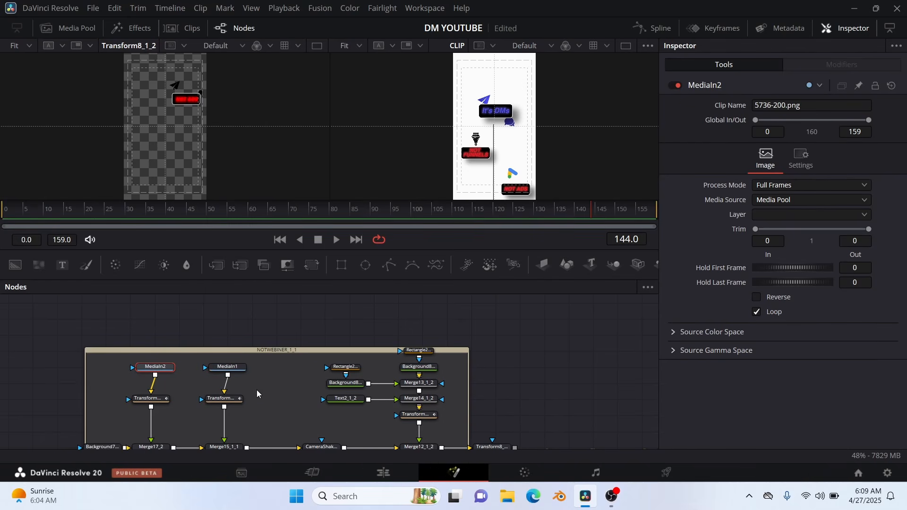
Step: Line up the two icon Transform nodes beneath their MediaIn nodes and widen the group frame to make room for another node
scroll(236, 381, "up", 2)
scroll(235, 380, "down", 4)
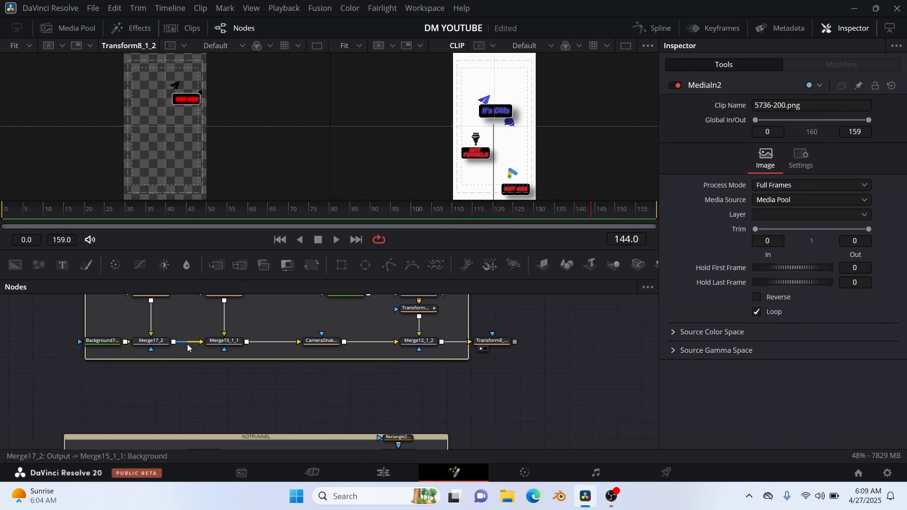
left_click_drag(129, 349, 224, 385)
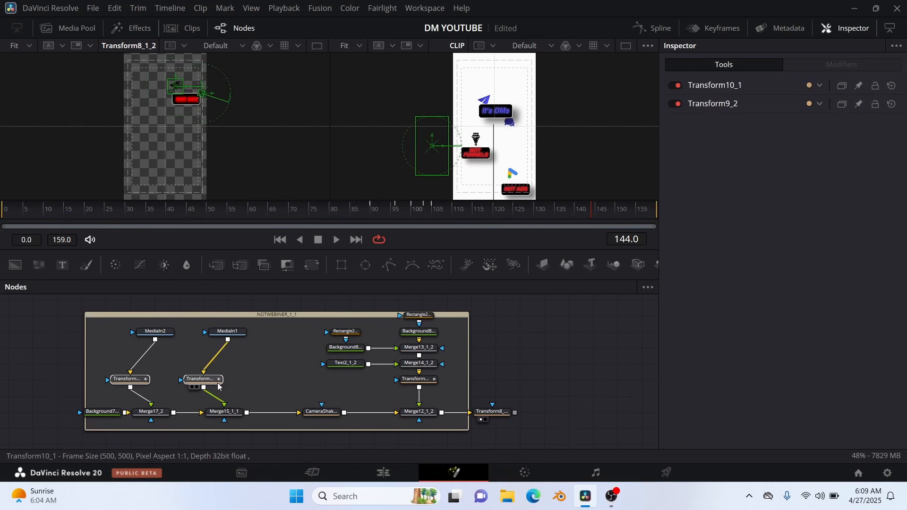
left_click(222, 380)
scroll(190, 374, "left", 5)
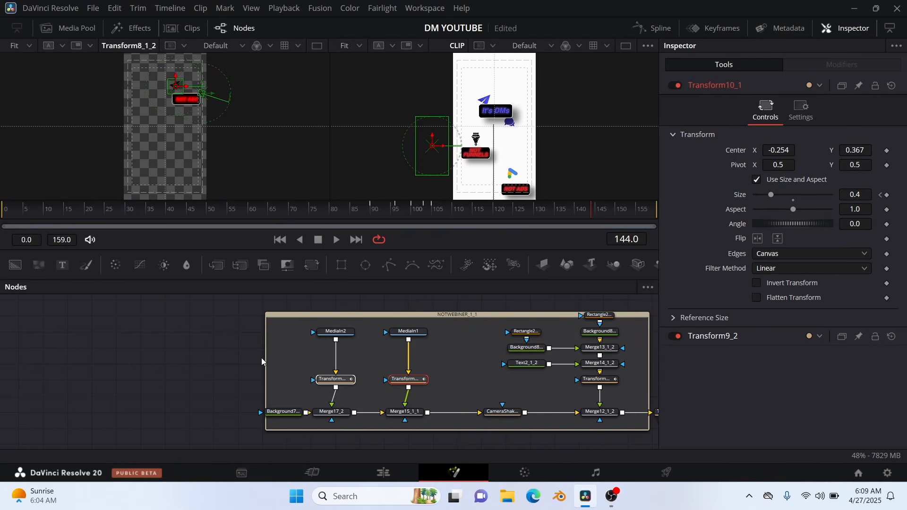
left_click_drag(266, 355, 216, 355)
Step: Add a Background node coloured with the blue sampled from the paper-plane icon, and merge it with both MediaIn2 and MediaIn1
left_click_drag(66, 279, 251, 367)
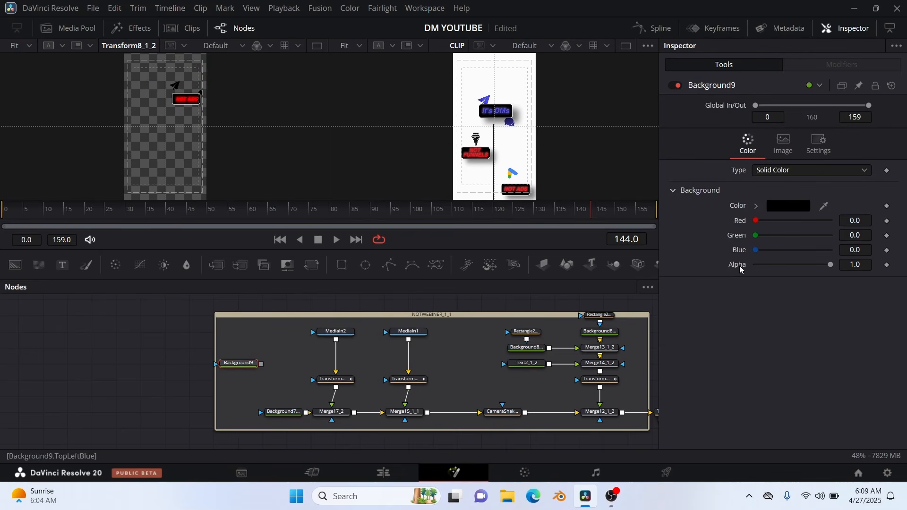
left_click_drag(529, 164, 490, 100)
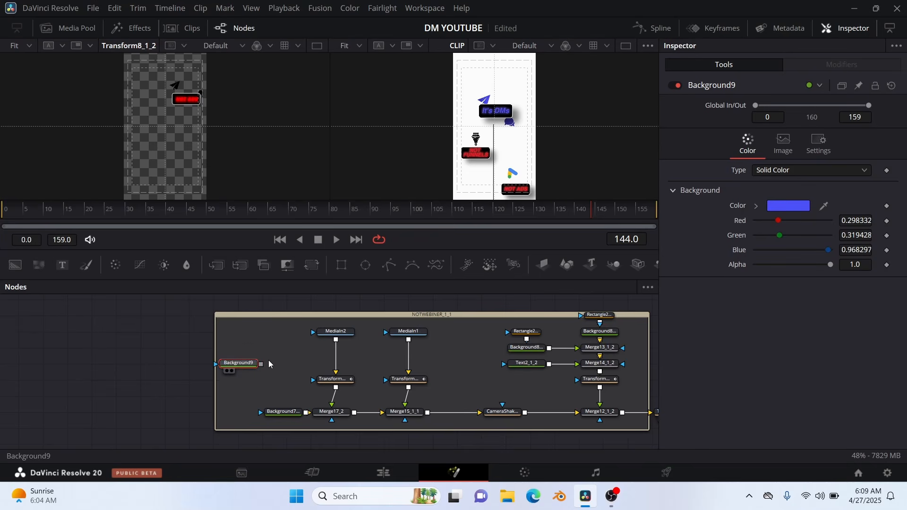
left_click_drag(261, 365, 335, 340)
left_click_drag(261, 365, 408, 340)
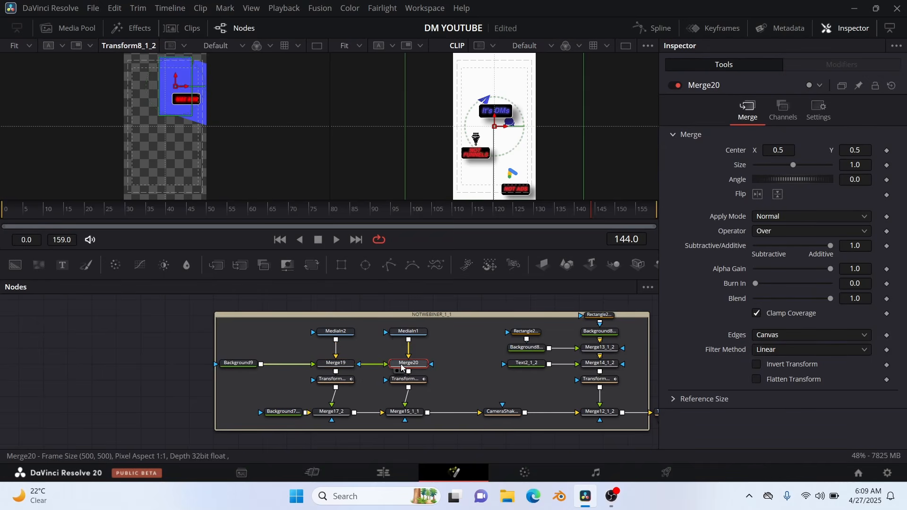
Step: Set the Operator of Merge20 and Merge19 to In so the blue fills only the icon shapes
left_click(786, 231)
left_click(762, 259)
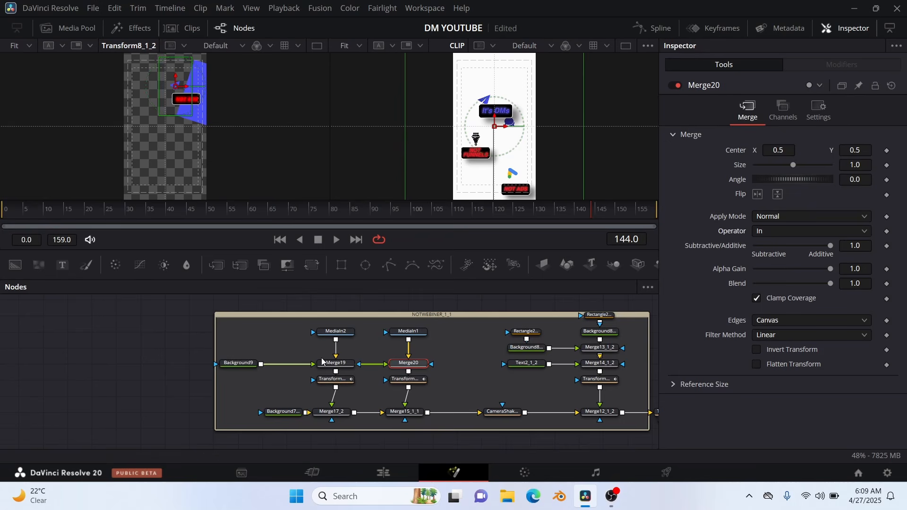
left_click(333, 363)
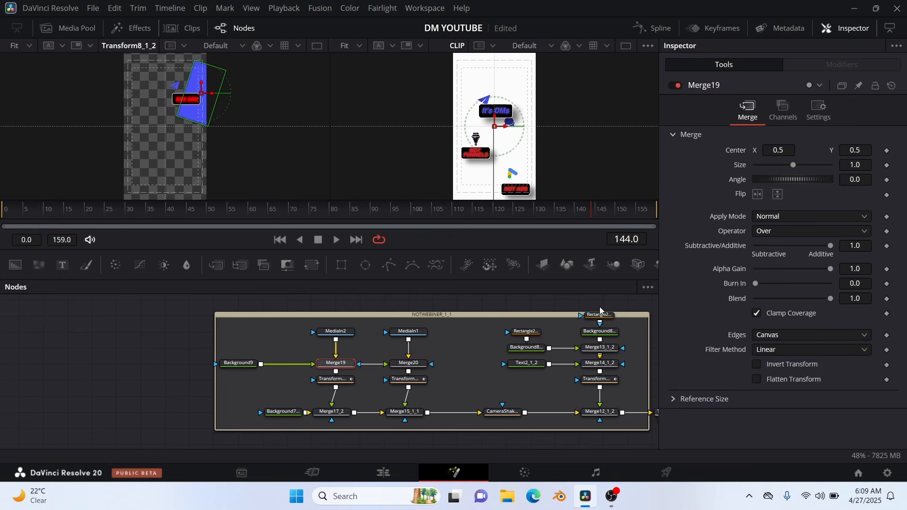
left_click(773, 232)
left_click(760, 260)
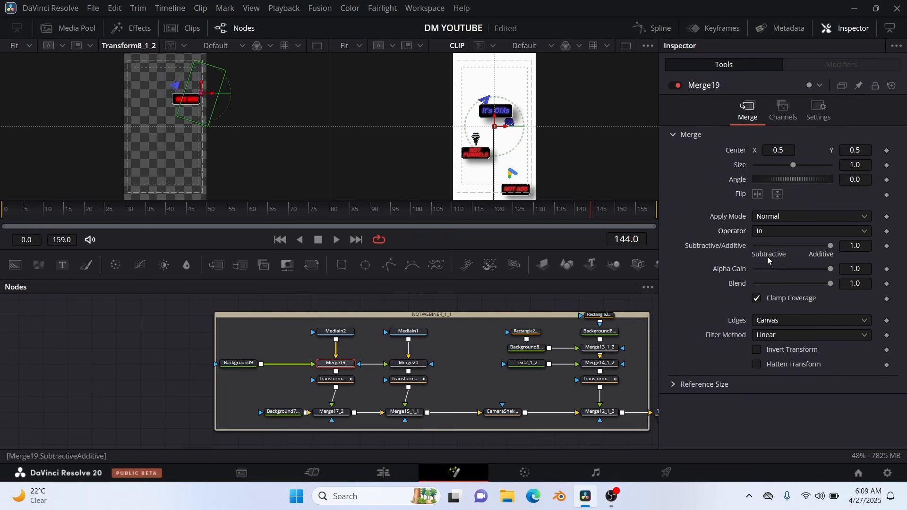
left_click(115, 344)
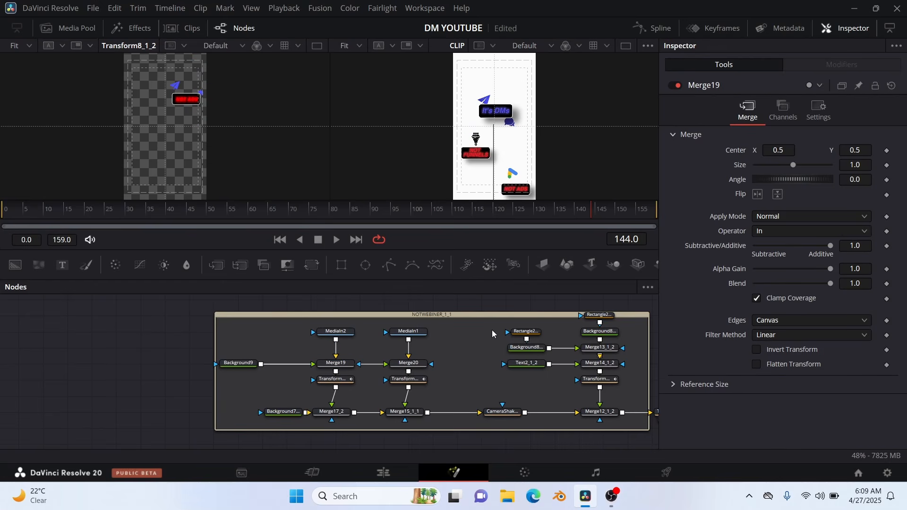
Step: Reposition the MediaIn2 icon by setting Transform9_2's Center to X 0.061 and Y -1.282, and move the playhead to frame 106
left_click(415, 382)
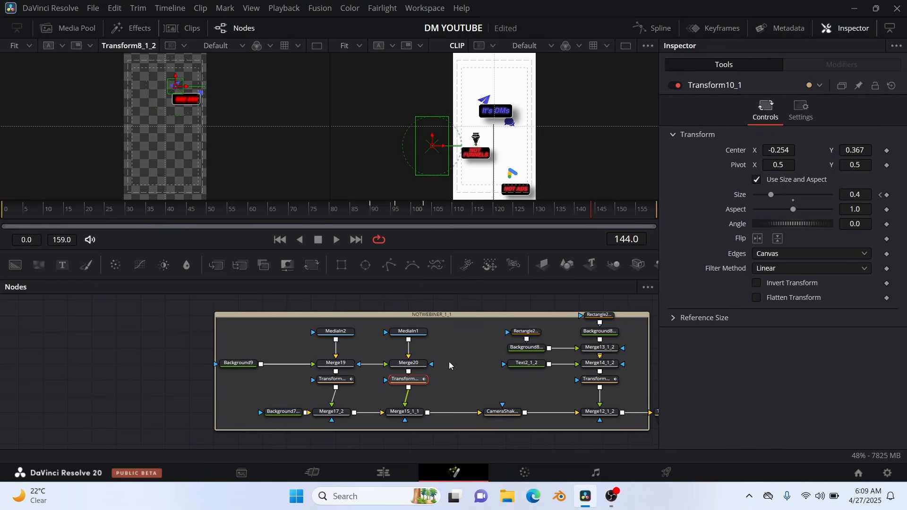
left_click(341, 384)
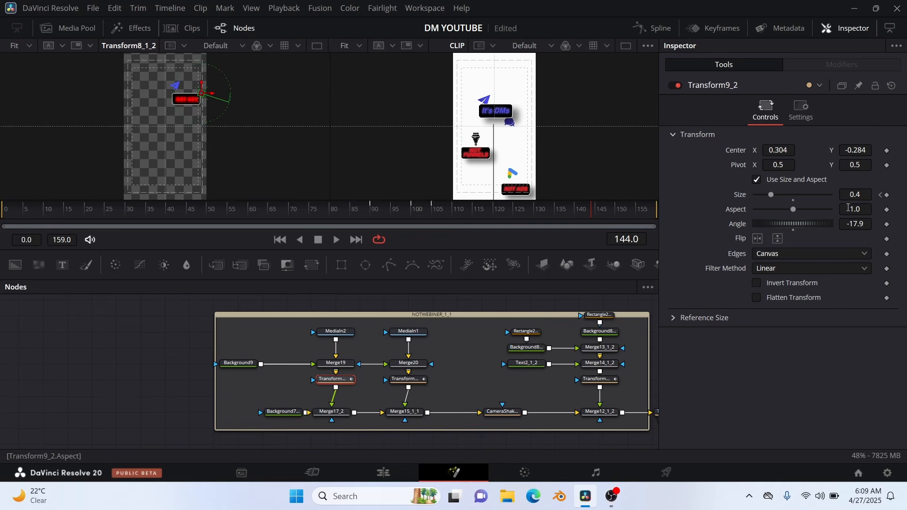
left_click_drag(862, 150, 853, 150)
key("bracketleft")
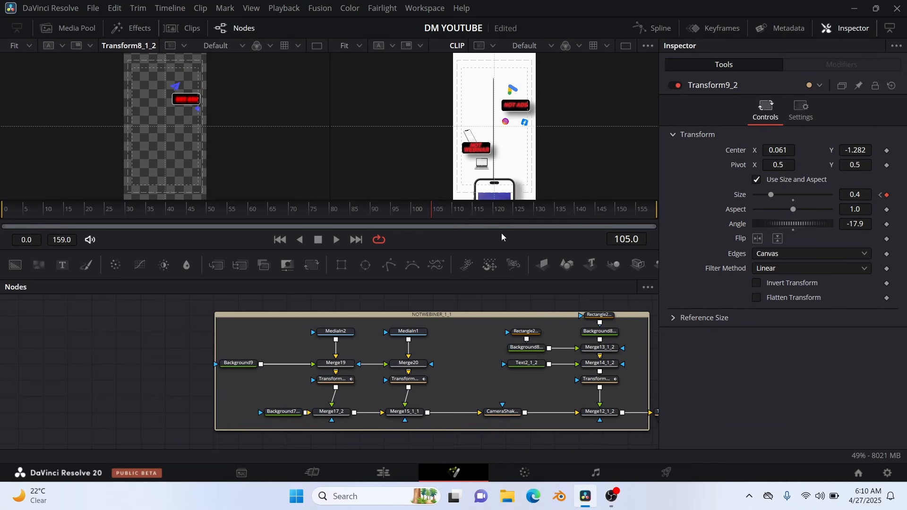
mouse_move(439, 214)
left_mouse_down()
mouse_move(459, 213)
mouse_move(438, 215)
left_mouse_up()
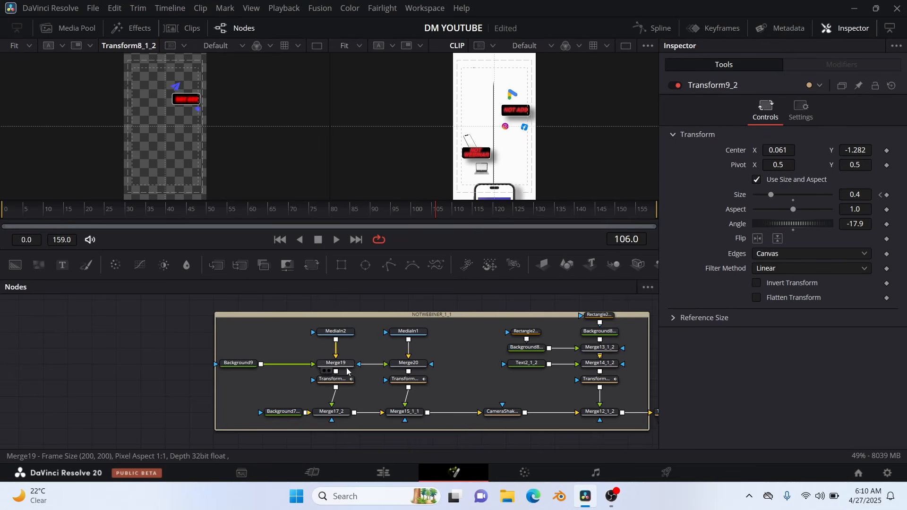
Step: Set Transform9_2's Size keyframes to 0.6 at frame 105 and 0.8 at frame 100
left_click(342, 380)
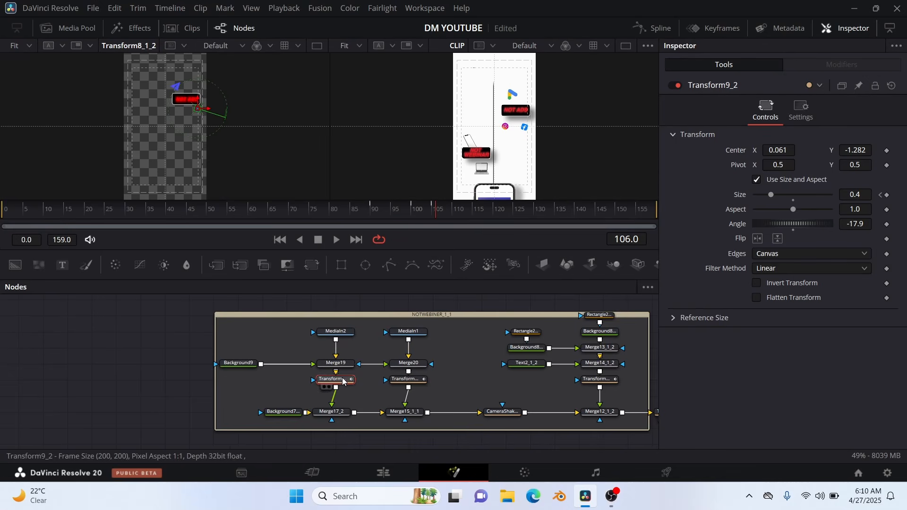
left_click(880, 198)
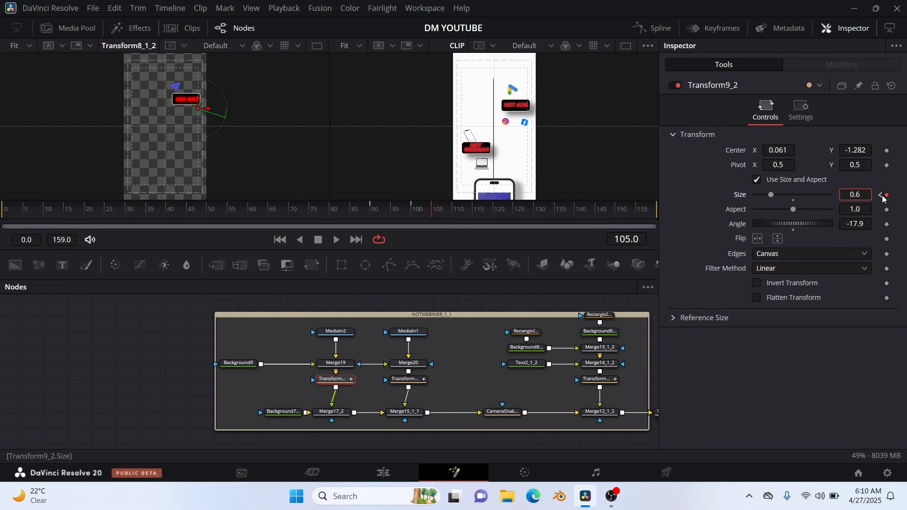
left_click(881, 196)
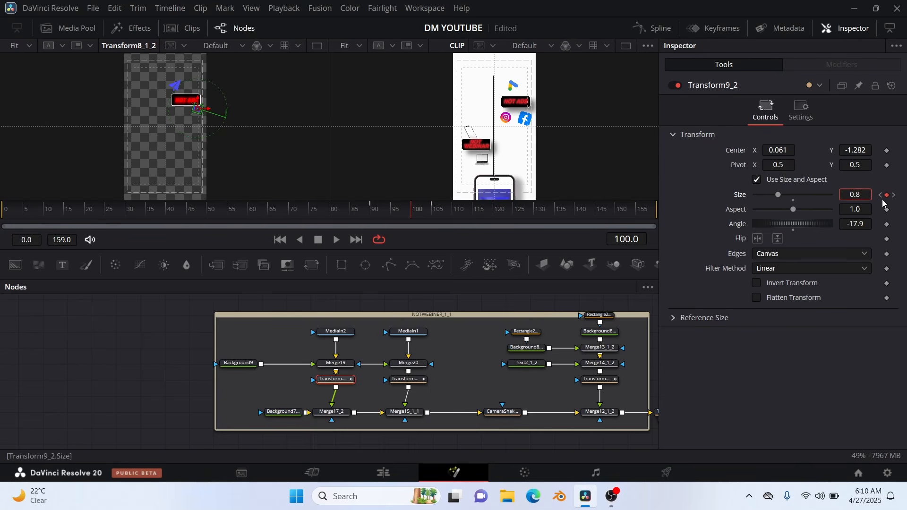
key("Return")
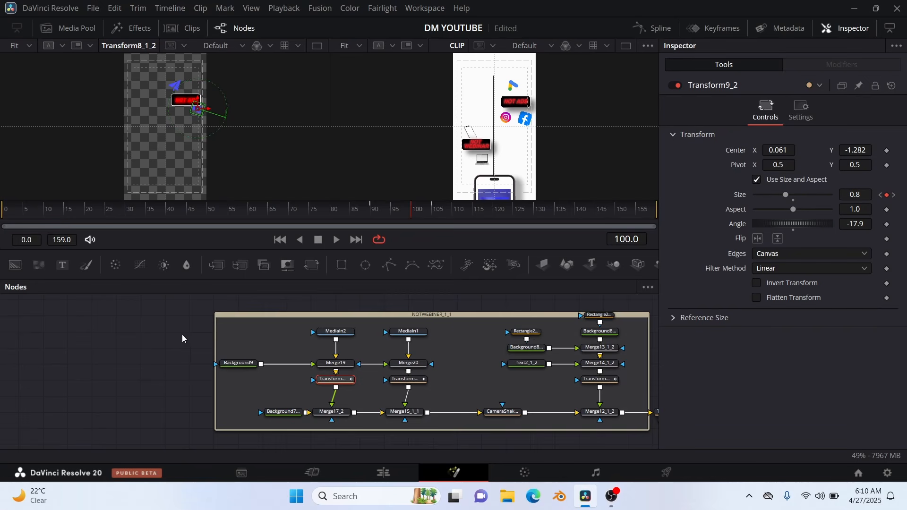
Step: Adjust the MediaIn2 icon's vertical position by setting Transform9_2's Center Y to -1.466
left_click(152, 360)
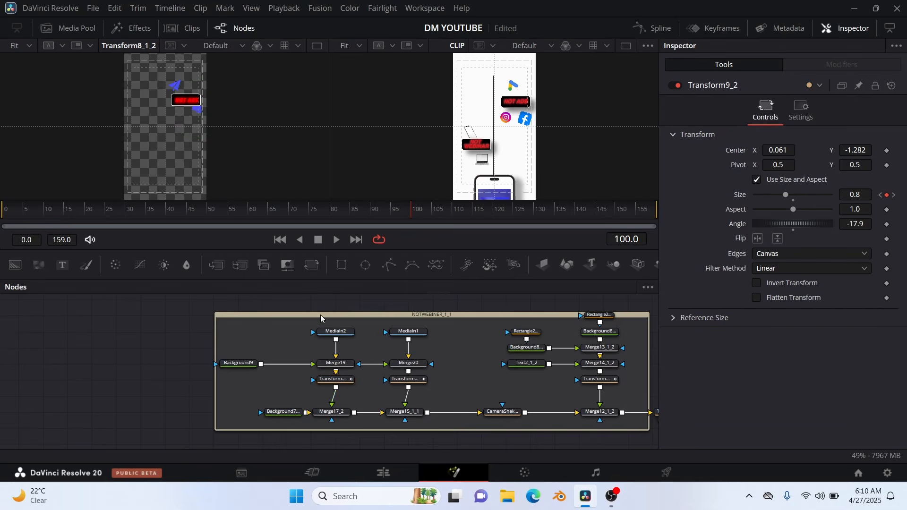
left_click(336, 380)
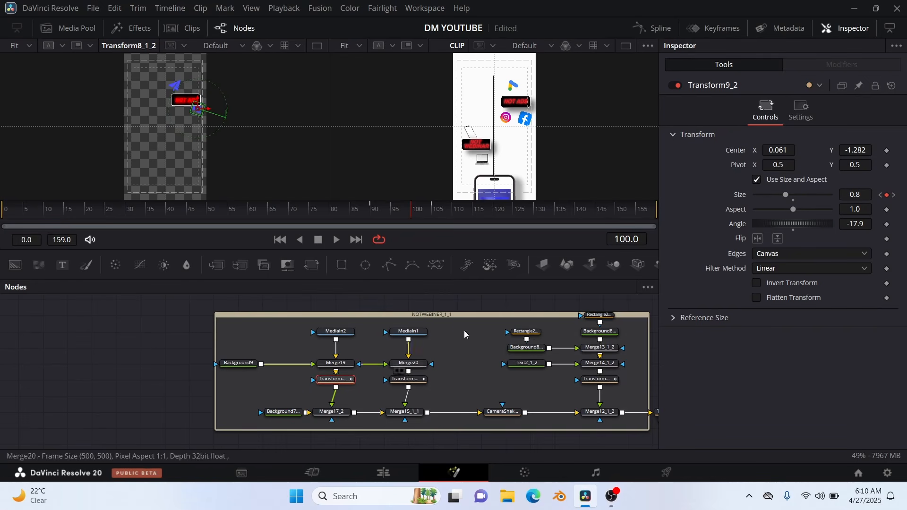
left_click(129, 388)
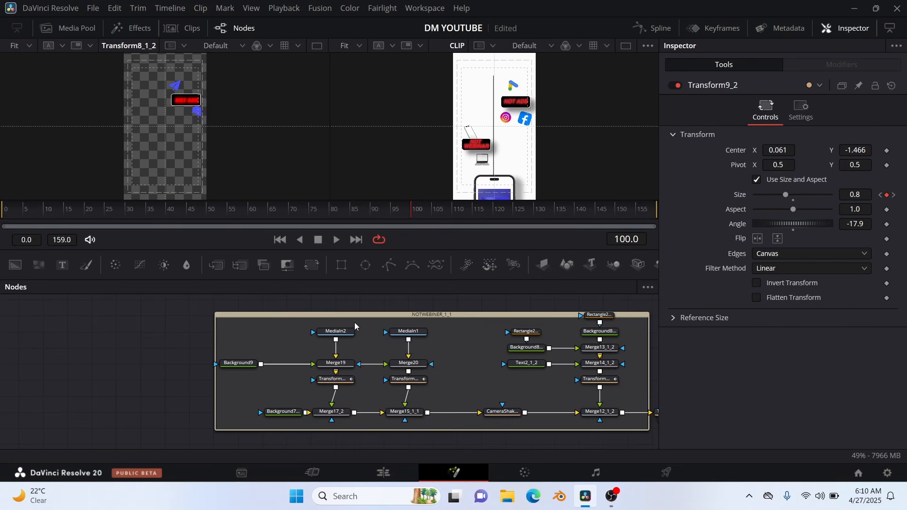
Step: Replace the NOT ADS text in Text2_1_2 with "ITS DMs"
scroll(503, 379, "right", 5)
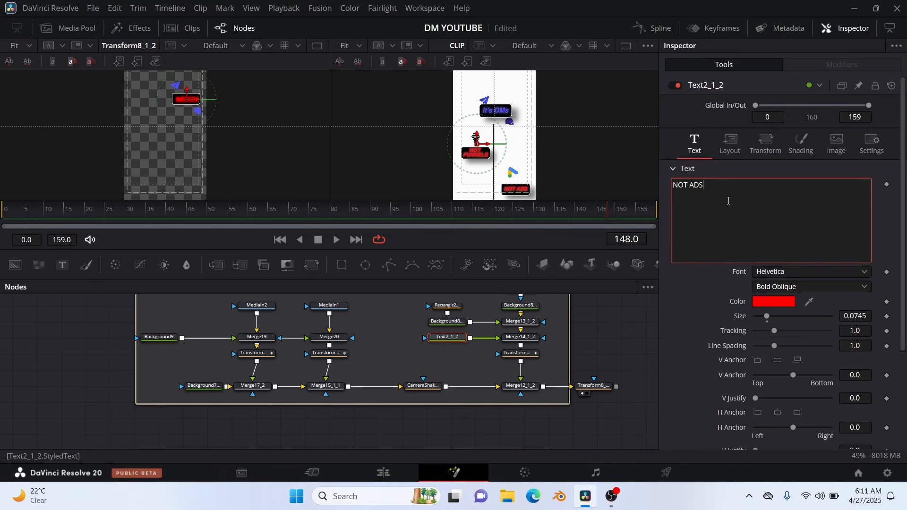
left_click(728, 201)
key("BackSpace")
key("BackSpace")
key("BackSpace")
key("BackSpace")
key("BackSpace")
key("BackSpace")
key("BackSpace")
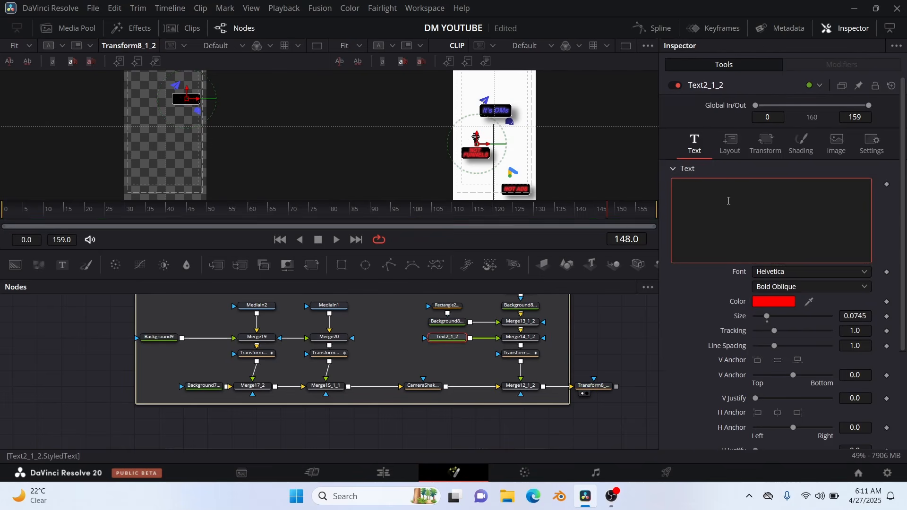
type("ITS DMs")
Step: Recolour the ITS DMs text and its Red Outline and Blue Border shading elements with blue sampled from the existing It's DMs graphic
left_click_drag(808, 303, 495, 110)
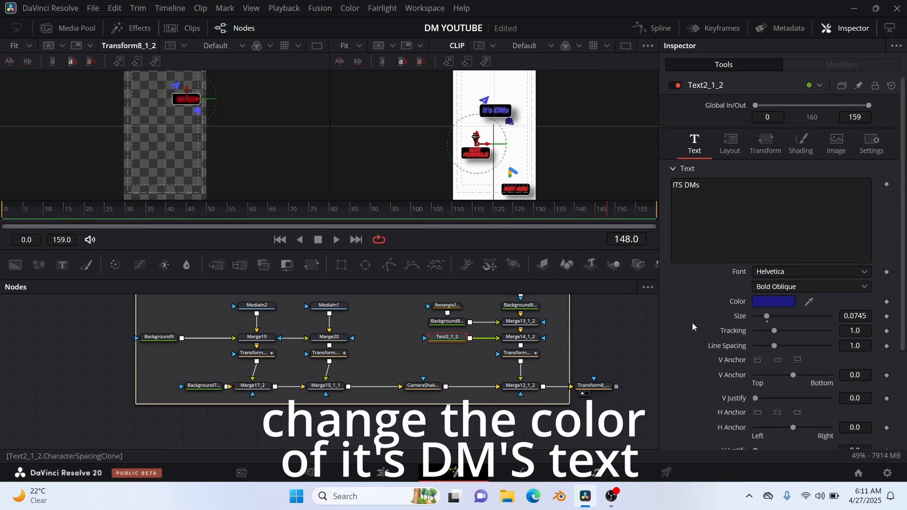
left_click(801, 141)
mouse_move(823, 285)
left_mouse_down()
mouse_move(599, 166)
mouse_move(527, 114)
mouse_move(510, 118)
left_mouse_up()
scroll(809, 195, "up", 3)
left_click(805, 183)
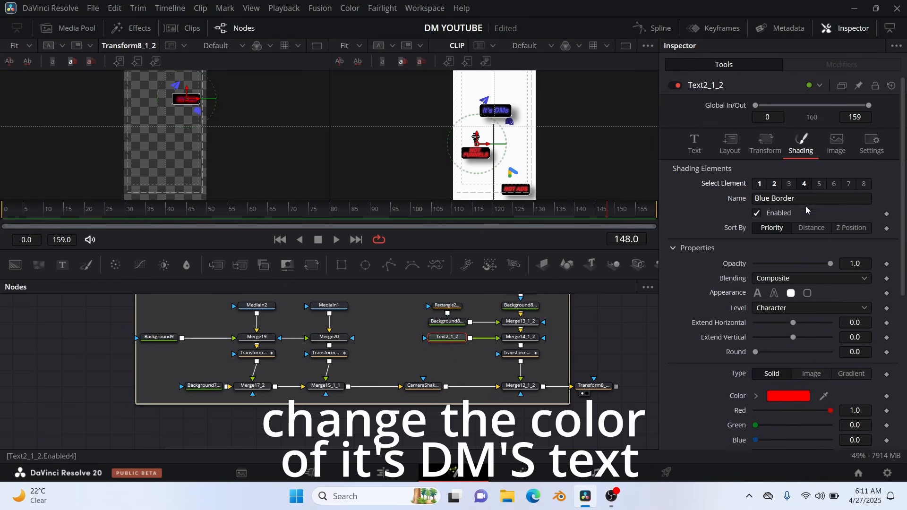
left_click_drag(823, 396, 510, 119)
left_click(788, 184)
left_click(774, 184)
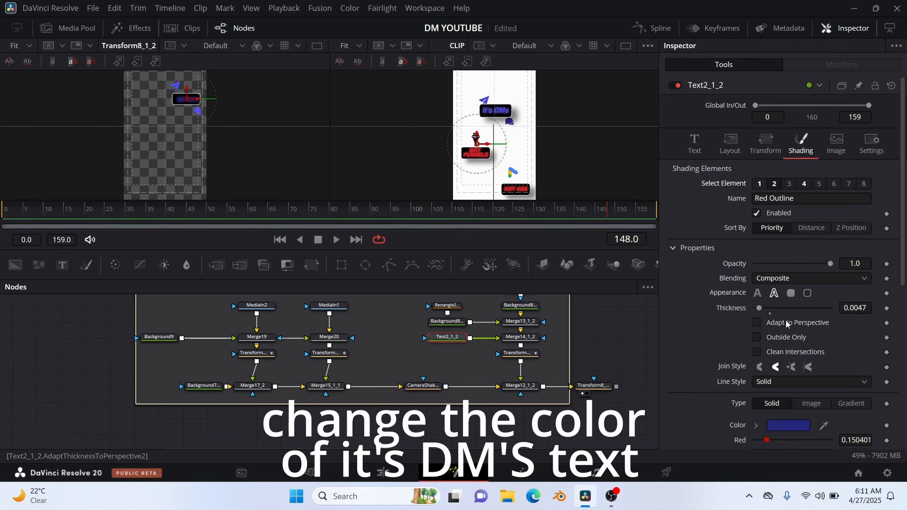
Step: Set the Red Outline shading element's Softness X to 17.32 and its Opacity to 0.504
scroll(779, 438, "down", 5)
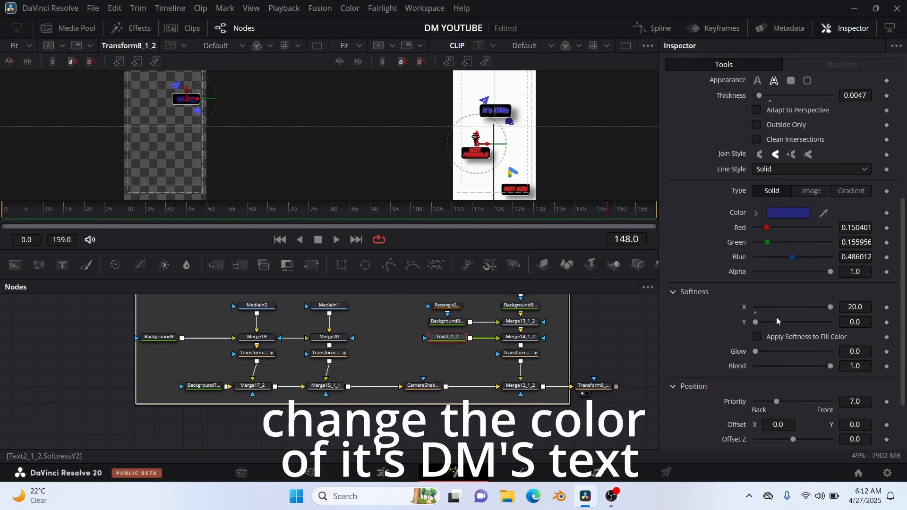
left_click_drag(785, 307, 820, 307)
left_click(21, 46)
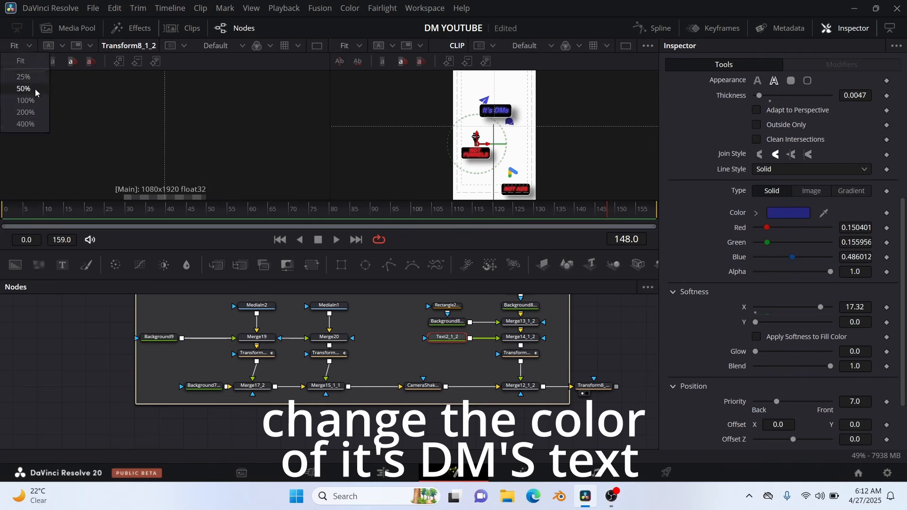
left_click(21, 91)
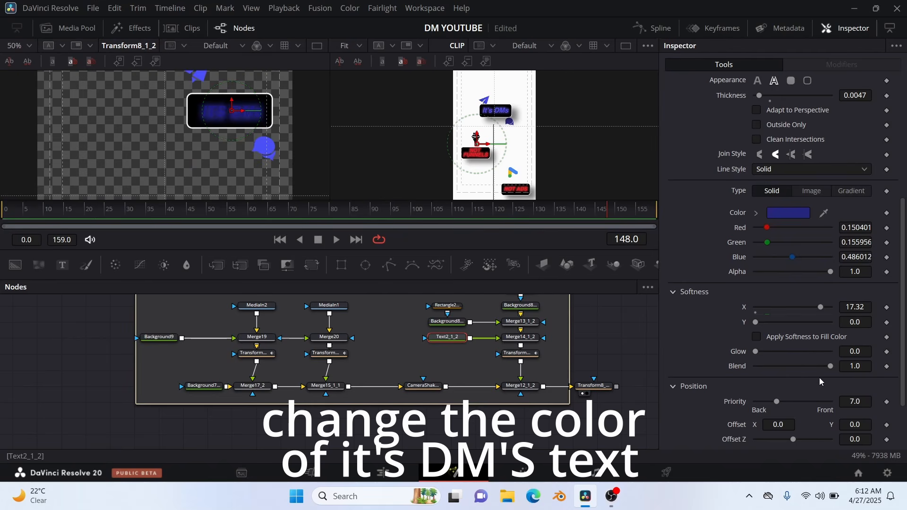
scroll(775, 381, "up", 5)
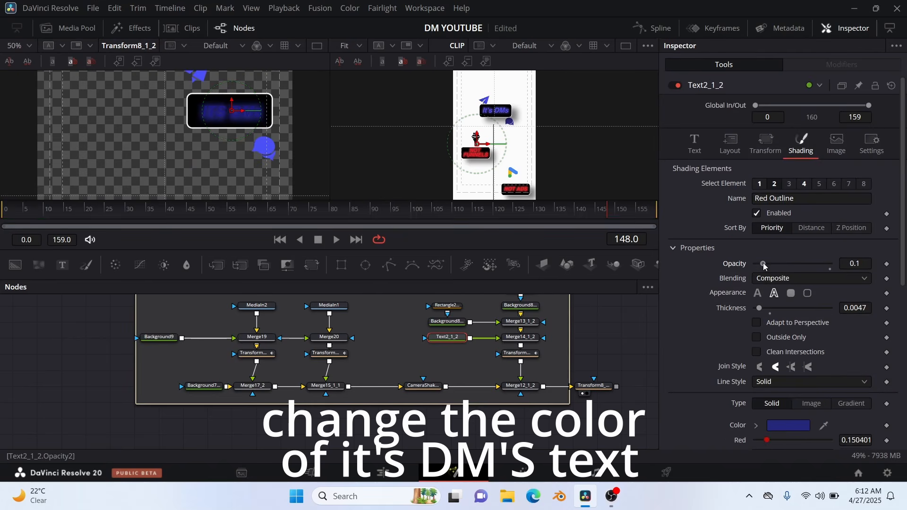
left_click_drag(763, 265, 755, 265)
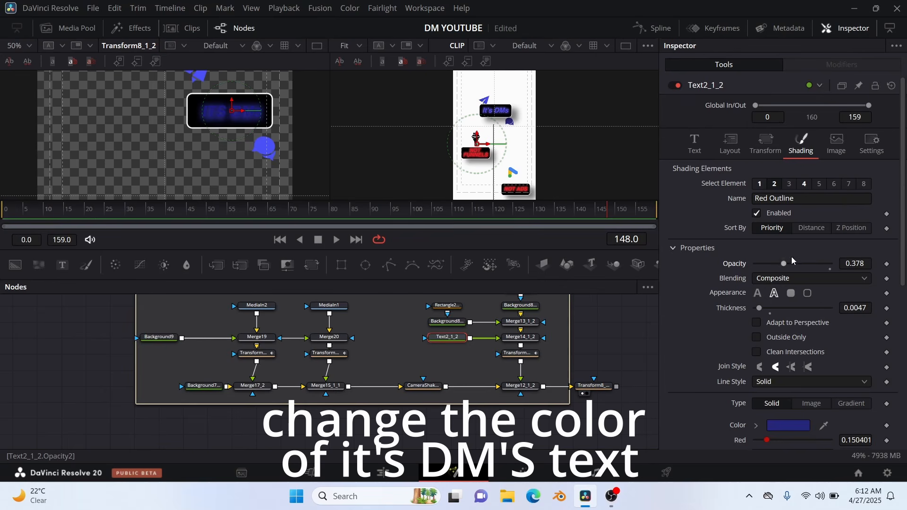
left_click_drag(784, 263, 793, 264)
scroll(806, 274, "down", 3)
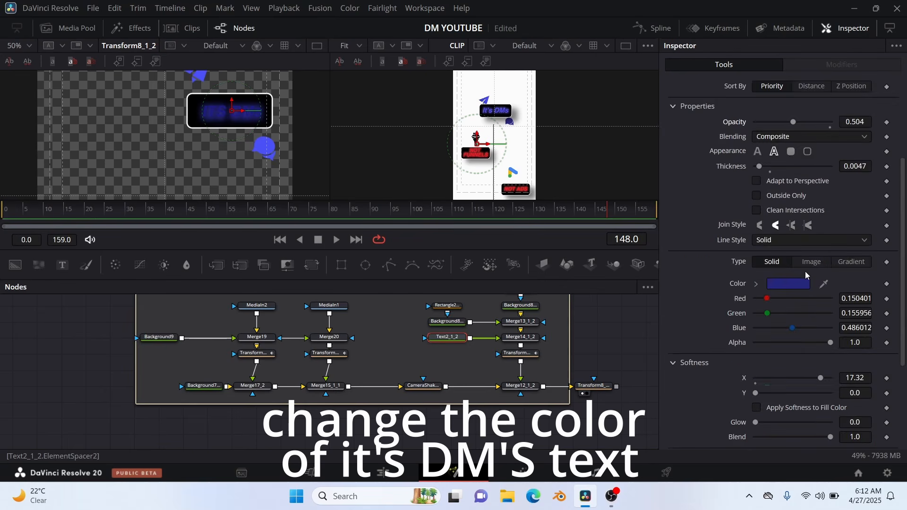
Step: Lower the Blue Border shading element's Opacity to 0.535
scroll(806, 275, "up", 3)
left_click(804, 183)
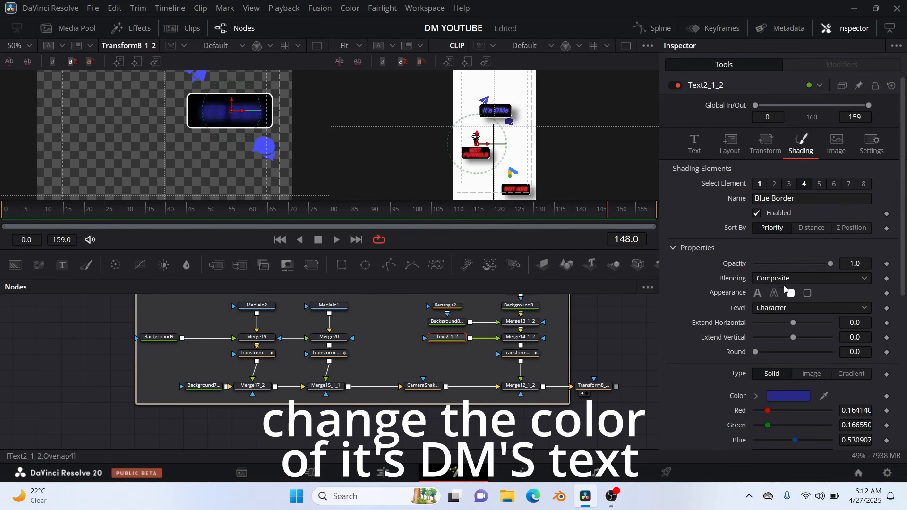
left_click(790, 264)
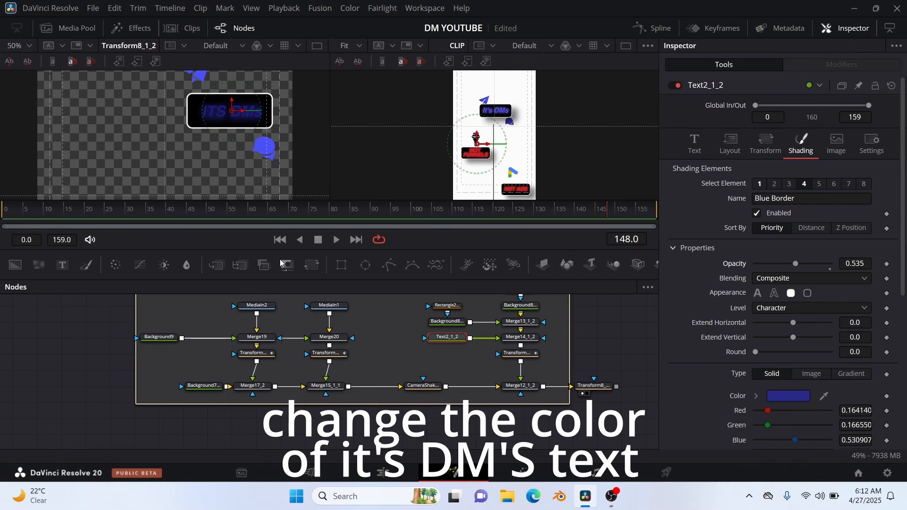
scroll(543, 141, "up", 3)
scroll(298, 155, "up", 3)
scroll(297, 155, "down", 4)
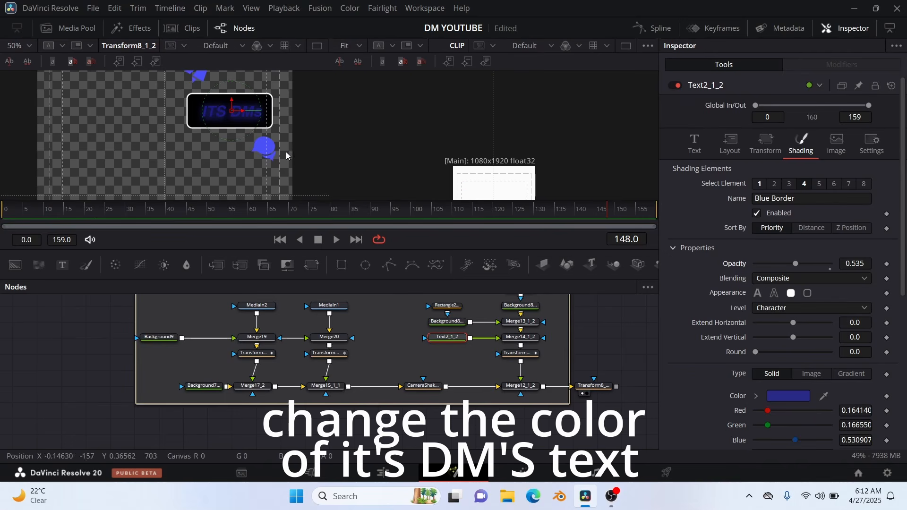
scroll(435, 195, "down", 3)
Step: Retime the text box's Transform7_1_2 Size keyframes so that they start at frame 133
left_click_drag(606, 216, 581, 214)
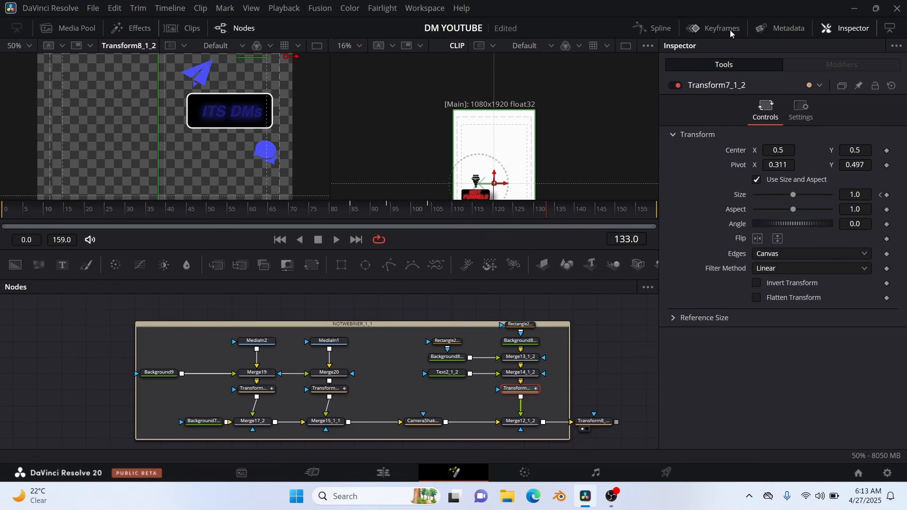
left_click(721, 28)
left_click(354, 318)
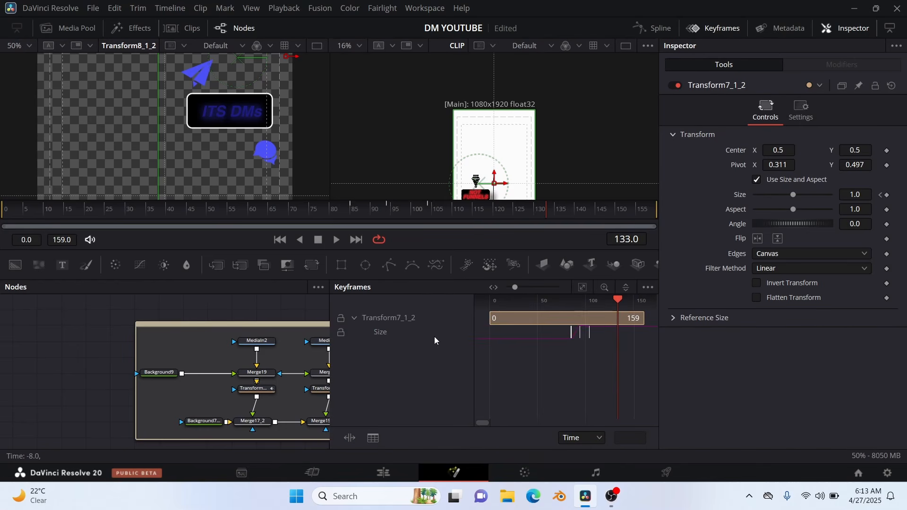
mouse_move(626, 344)
left_mouse_down()
mouse_move(567, 326)
mouse_move(619, 339)
left_mouse_up()
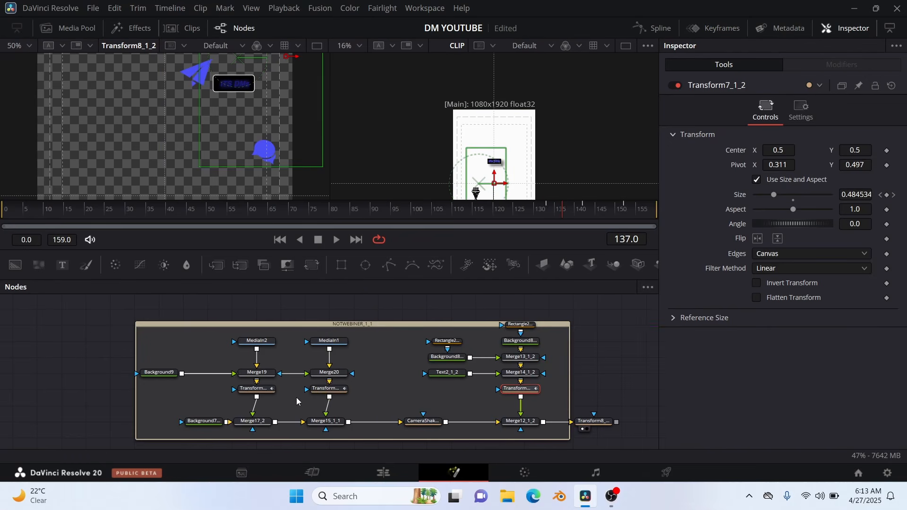
Step: Move the Size keyframes of both icon transforms, Transform9_2 and Transform10_1, so that they start at frame 137
left_click_drag(368, 404, 235, 386)
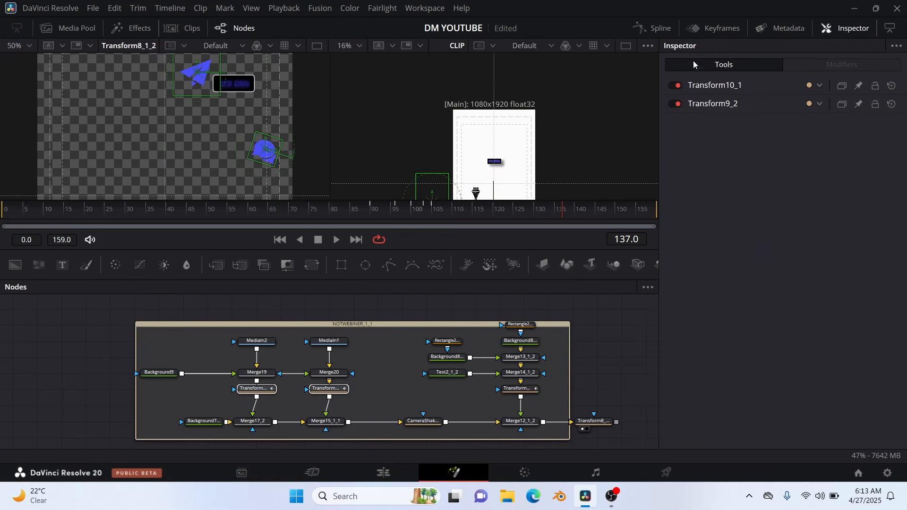
left_click(716, 30)
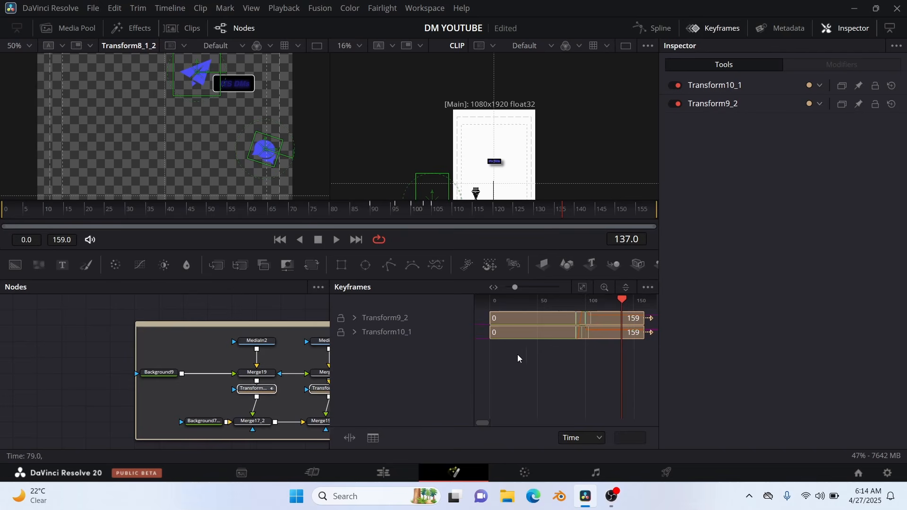
left_click(370, 320)
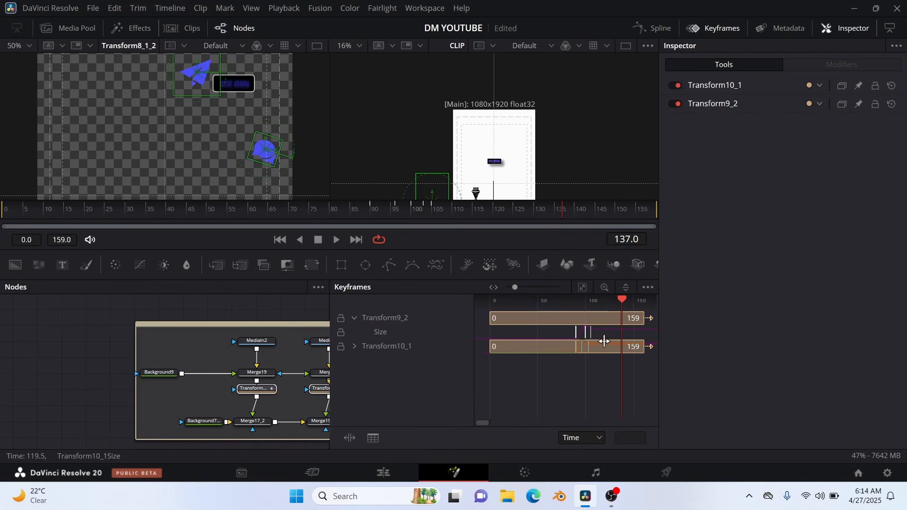
left_click(570, 337)
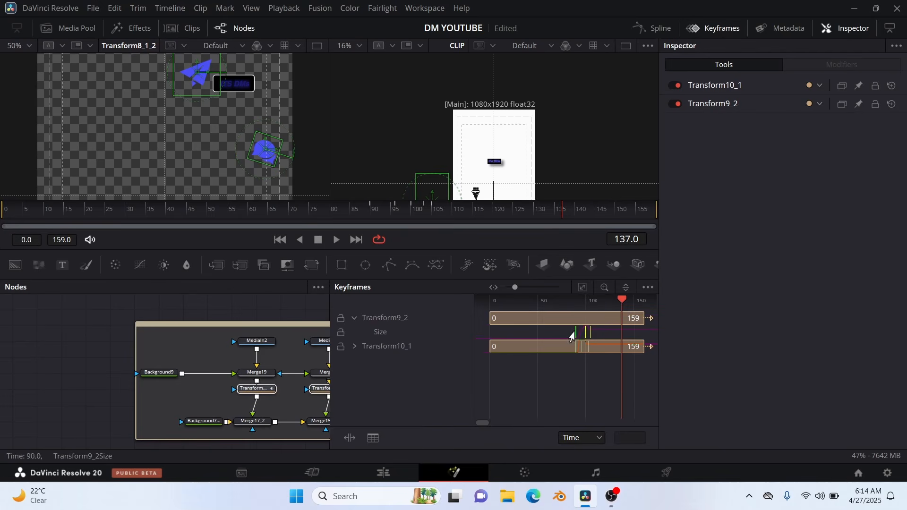
left_click_drag(572, 337, 621, 330)
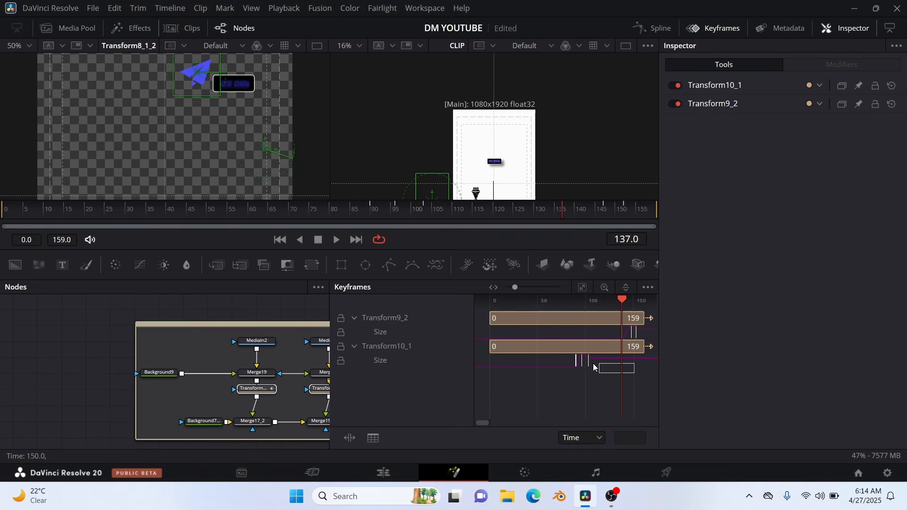
left_click_drag(594, 367, 624, 368)
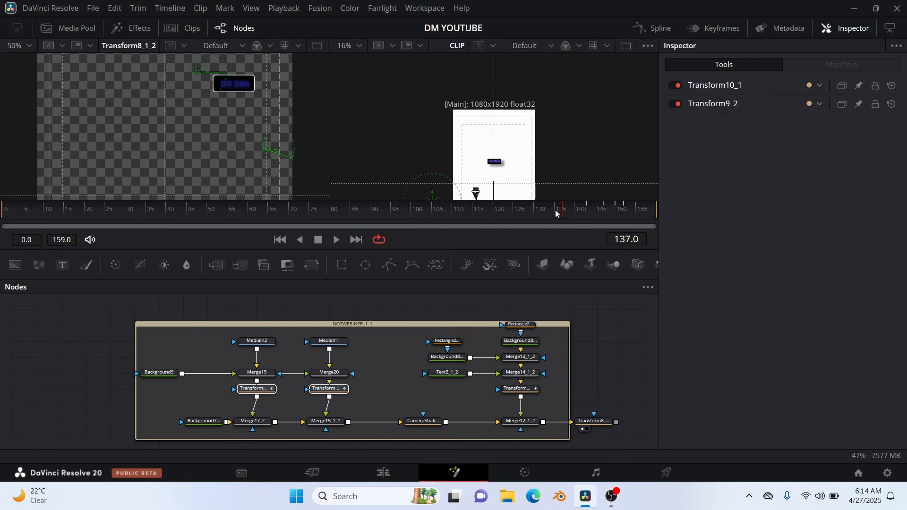
Step: Delay Transform9_2's Size keyframes by about two frames relative to Transform10_1's, and preview the animation through frame 158
left_click_drag(556, 209, 594, 210)
left_click_drag(594, 212, 596, 210)
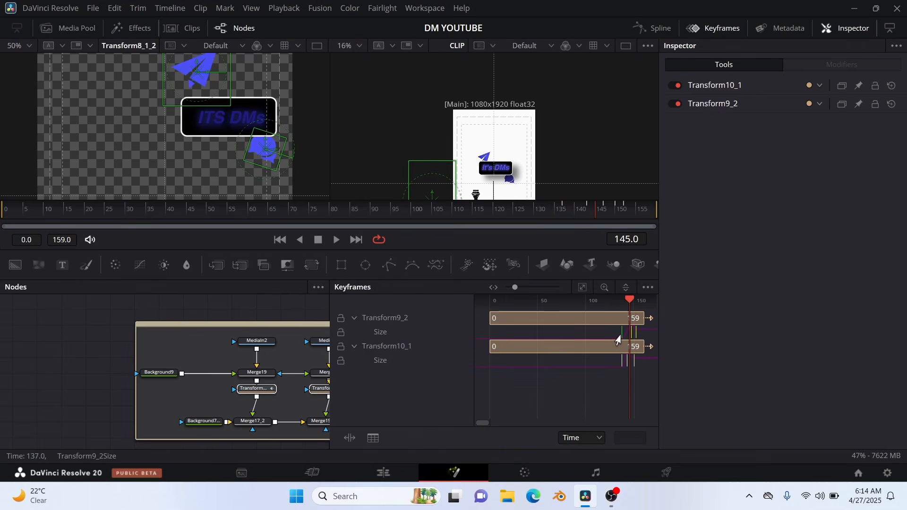
left_click_drag(620, 339, 625, 337)
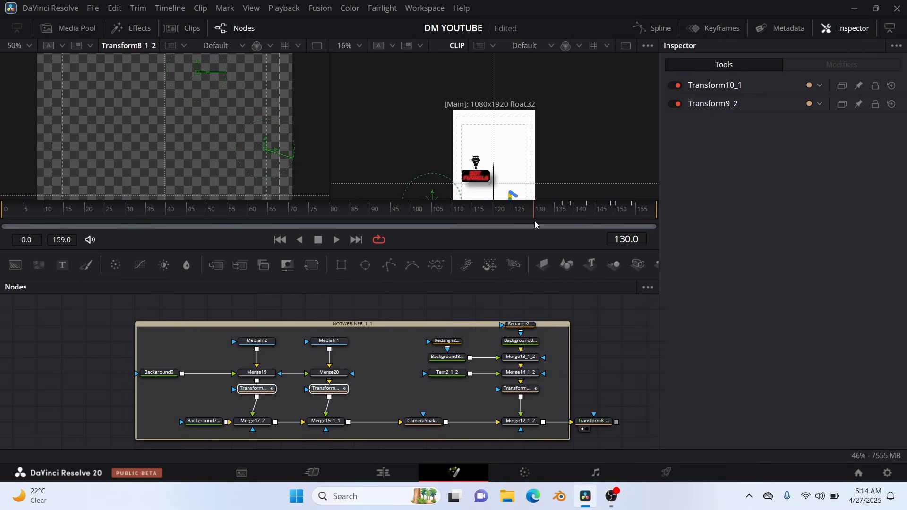
left_click_drag(538, 211, 650, 217)
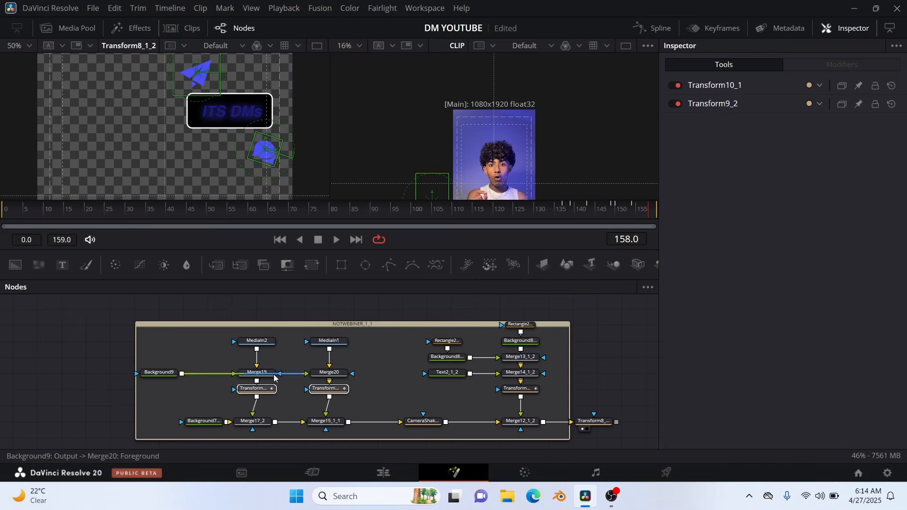
Step: Shift the whole ITS DMs group horizontally by setting Transform8_1_2's Center X to 0.734
left_click(593, 421)
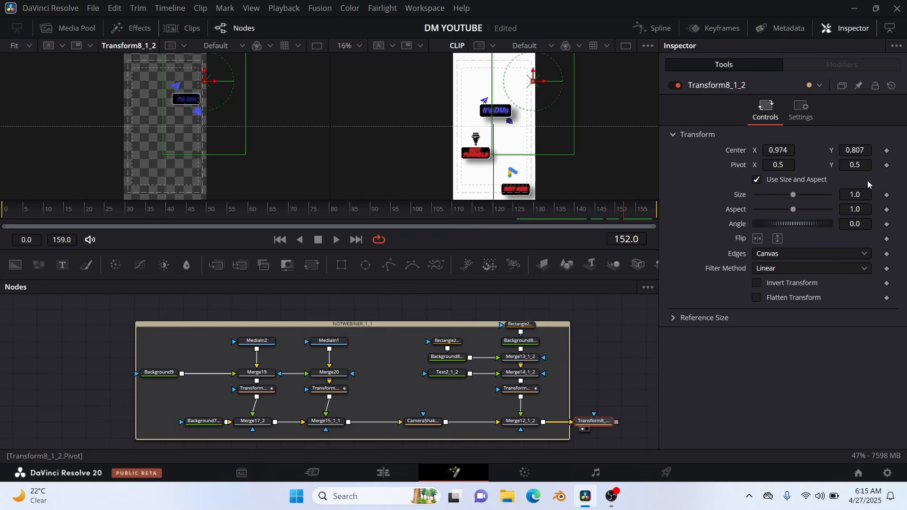
left_click(793, 150)
key("BackSpace")
left_click_drag(786, 151, 675, 151)
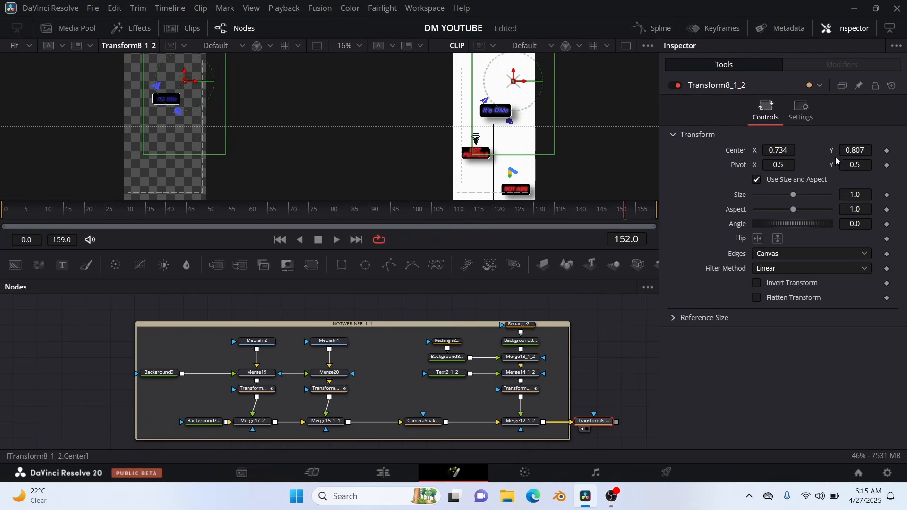
Step: Lower the whole ITS DMs group by reducing Transform8_1_2's Center Y
left_click_drag(869, 150, 838, 151)
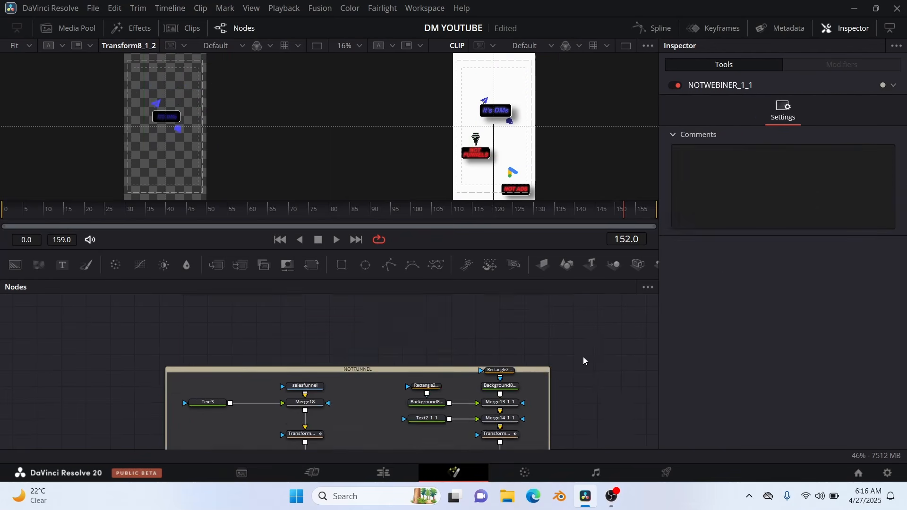
Step: Move the CLIP and MediaOut1 nodes together farther along the main line, away from the NOTWEBINER group, to make room for new nodes
scroll(584, 361, "down", 6)
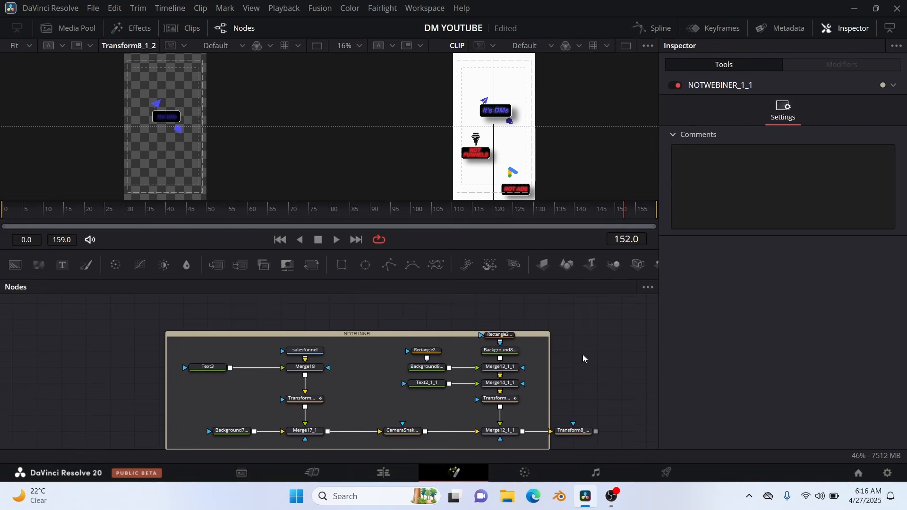
scroll(580, 359, "down", 4)
scroll(516, 358, "right", 6)
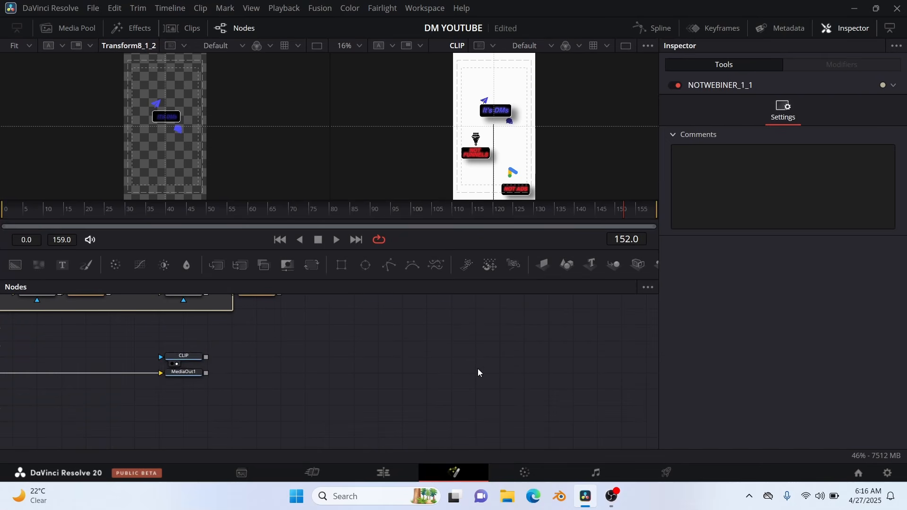
left_click_drag(380, 373, 633, 388)
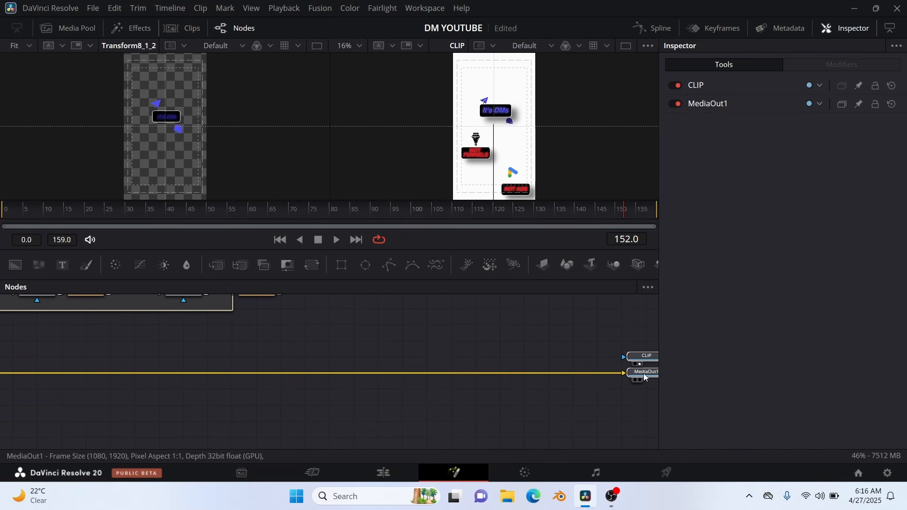
Step: Add a Background node with a Polygon mask and merge it into the main line before MediaOut1
scroll(536, 385, "up", 3)
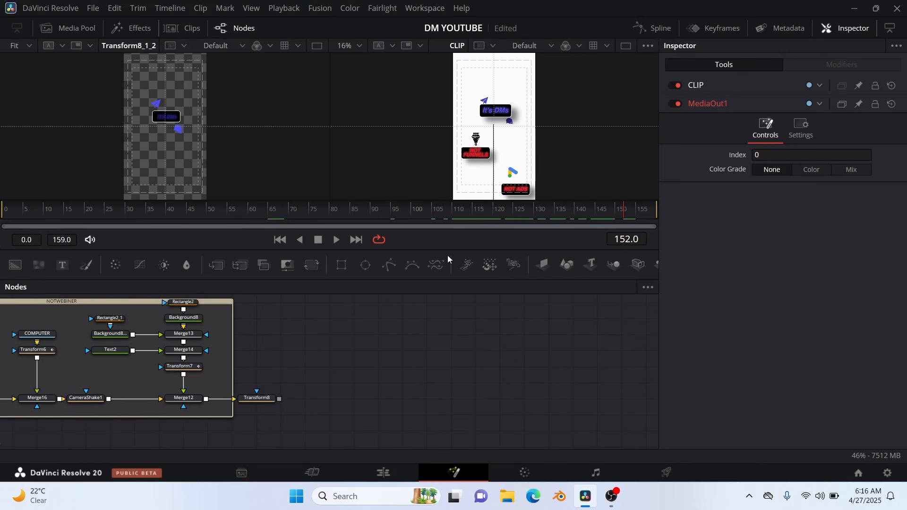
scroll(310, 349, "down", 3)
scroll(310, 349, "left", 6)
scroll(301, 373, "right", 4)
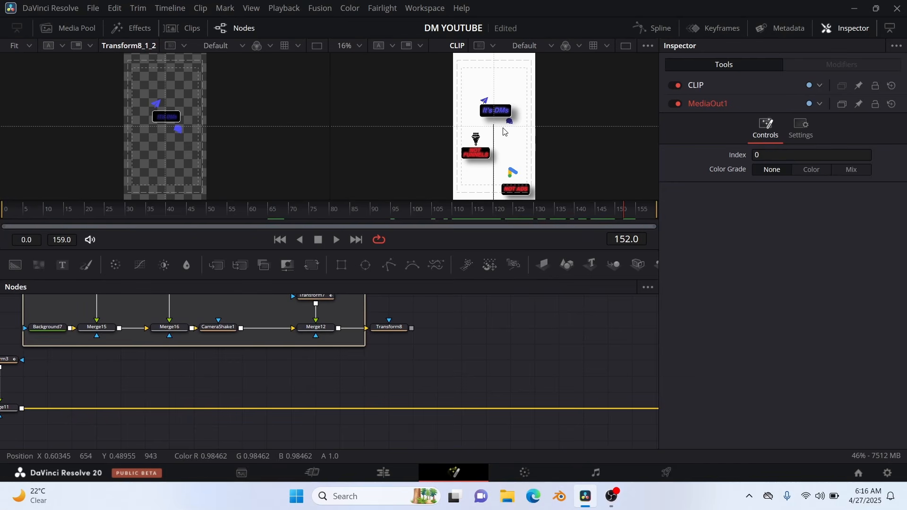
scroll(501, 141, "up", 3)
scroll(503, 144, "down", 2)
scroll(503, 143, "down", 5)
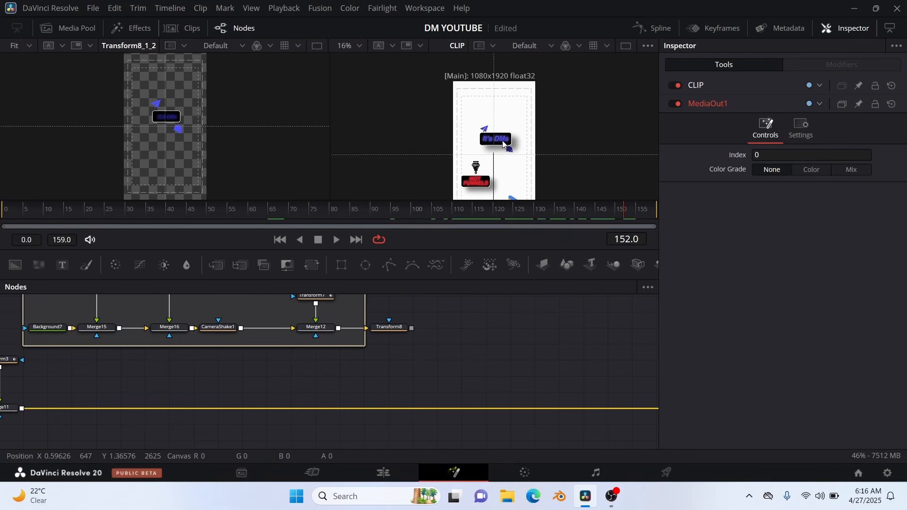
scroll(574, 356, "right", 5)
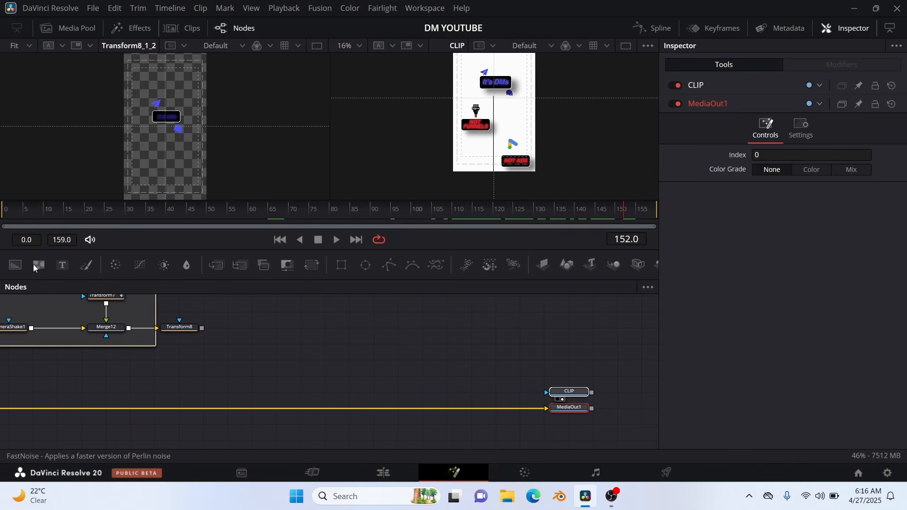
left_click_drag(15, 268, 103, 313)
left_click_drag(345, 360, 348, 359)
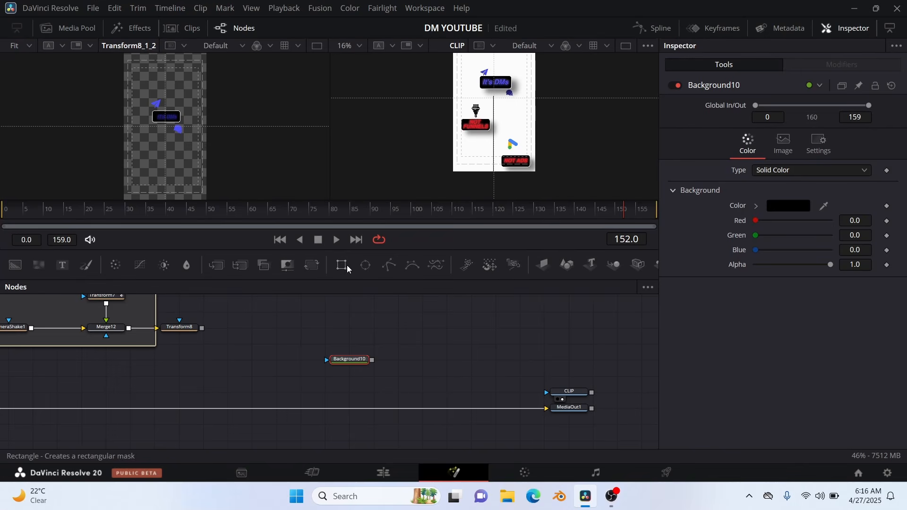
left_click_drag(389, 265, 348, 408)
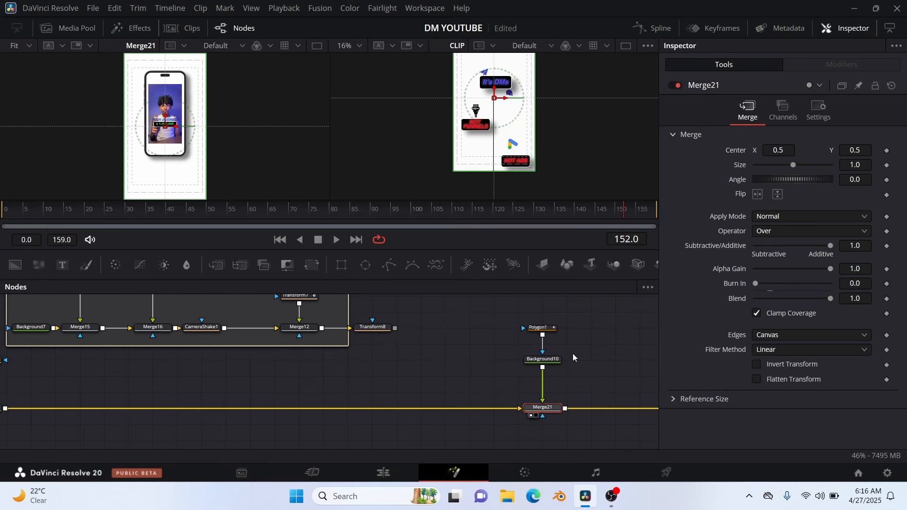
Step: Turn off Auto Resolution for Background10 and set its image width to 4096
left_click(542, 359)
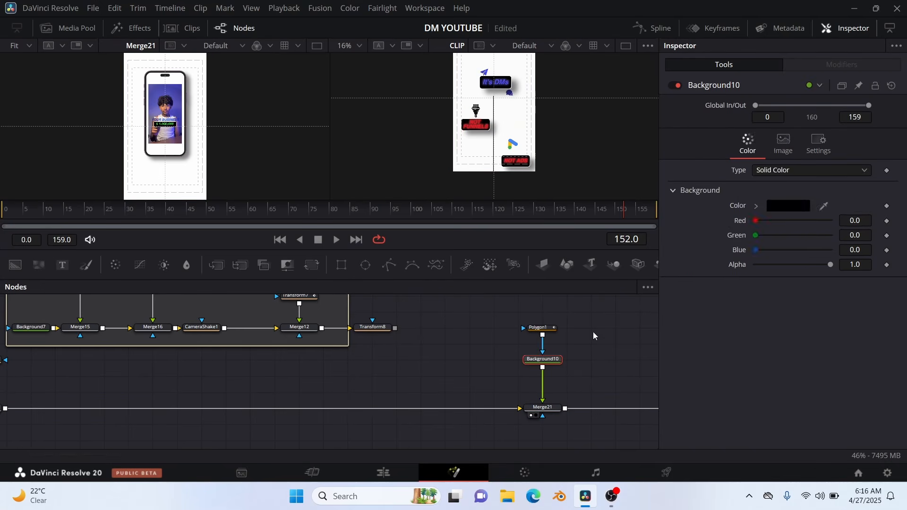
left_click(783, 142)
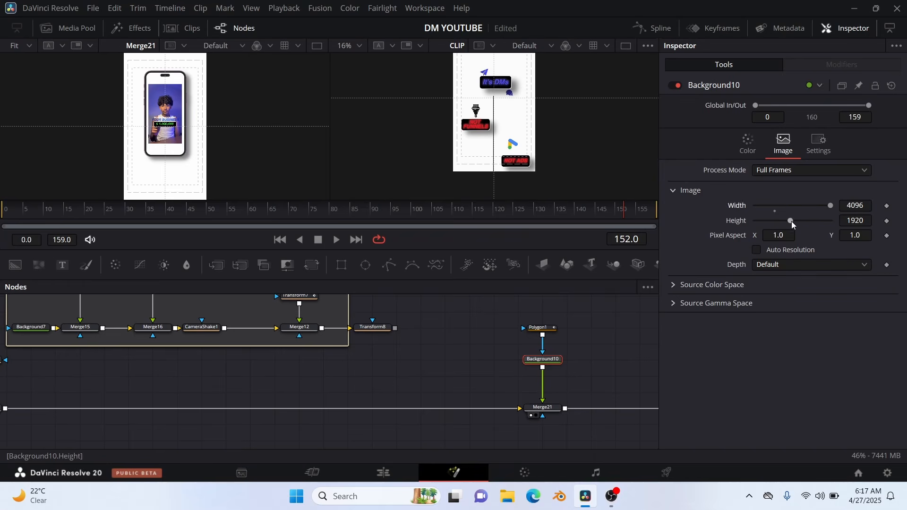
Step: Draw Polygon1 as a straight vertical line running from above the frame down the middle of the phone
left_click(539, 328)
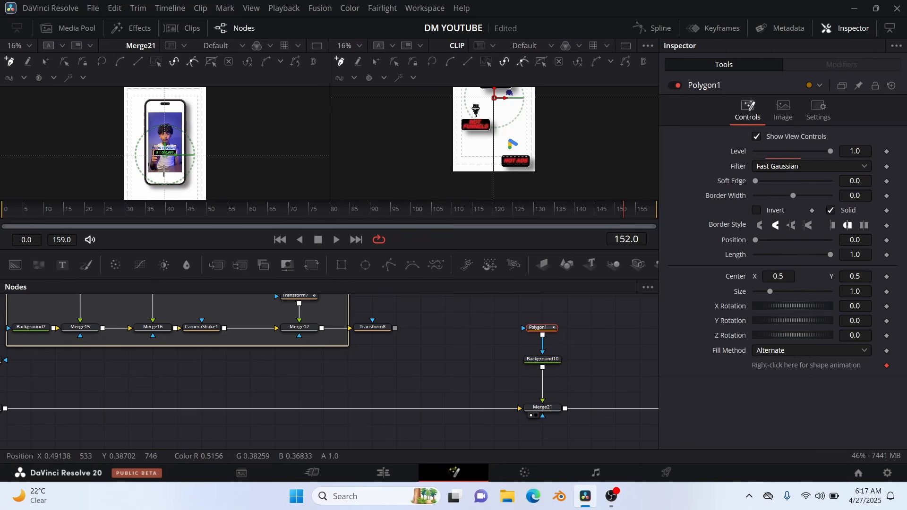
scroll(166, 126, "up", 5)
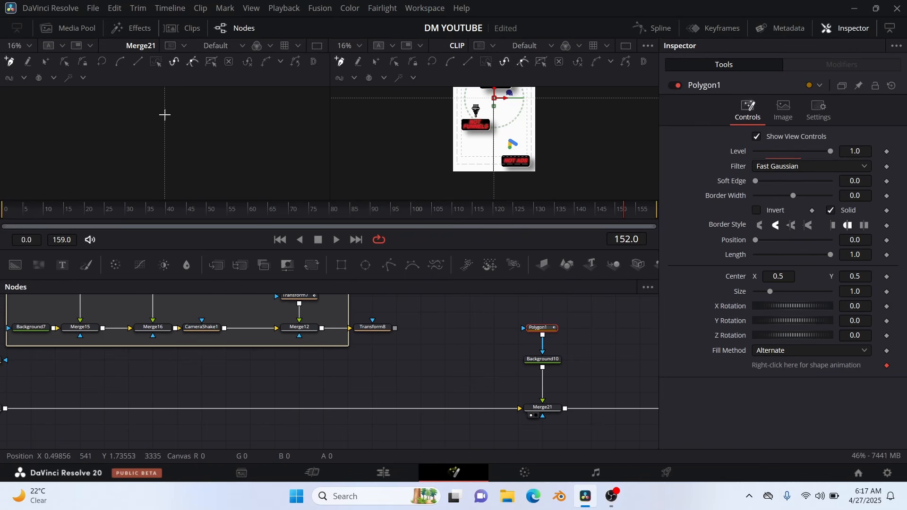
left_click(165, 108)
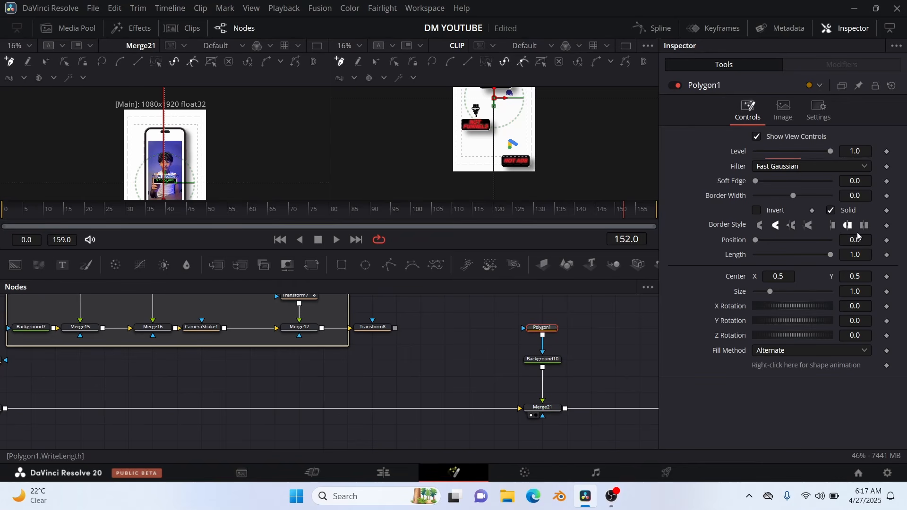
Step: Turn off Solid for Polygon1 and set its Border Width to 0.005
left_click(855, 196)
type("0.0038")
key("Return")
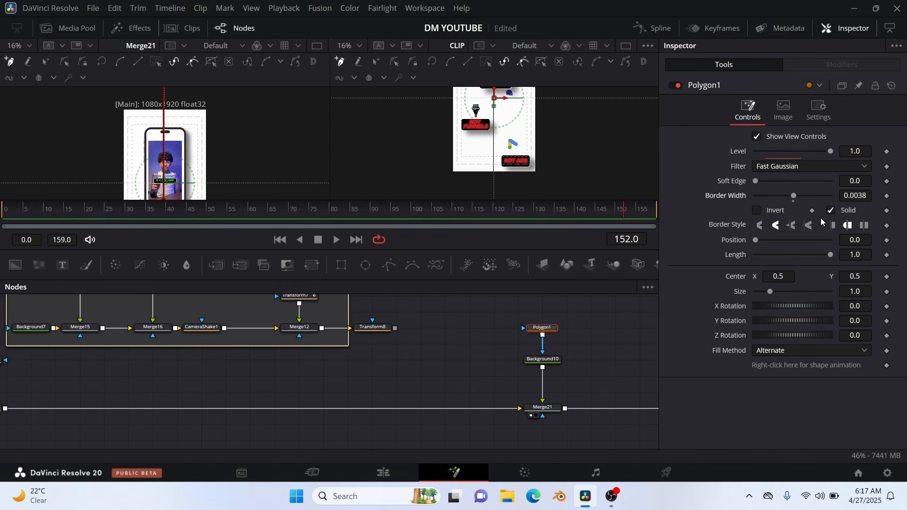
left_click(830, 210)
left_click(855, 195)
type("0.0076")
key("Return")
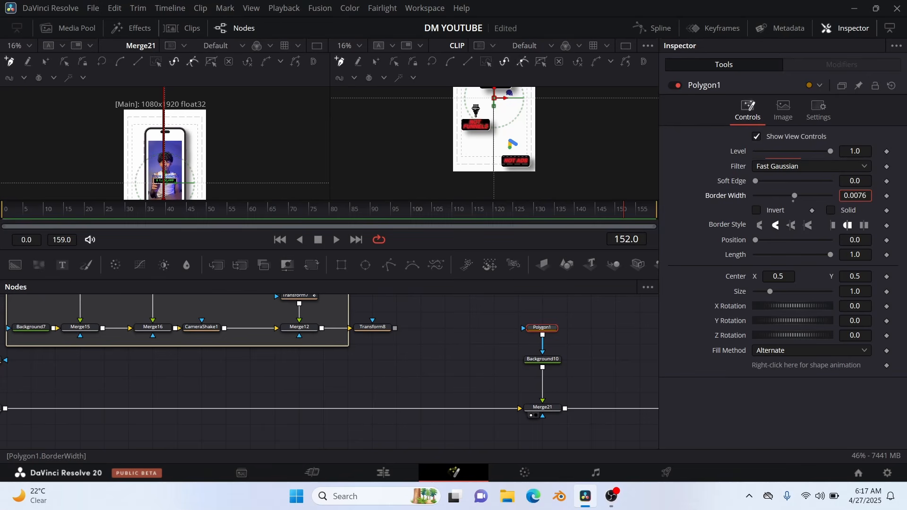
scroll(856, 195, "down", 1)
left_click(864, 195)
type("0.005")
key("Return")
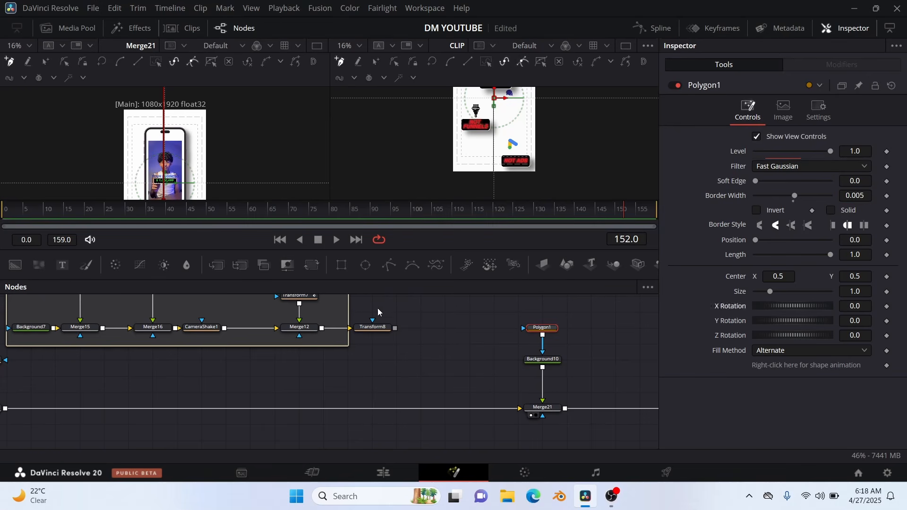
Step: Change Polygon1's line end to the flat cap style and adjust its vertical Center
left_click(418, 335)
scroll(310, 154, "down", 3)
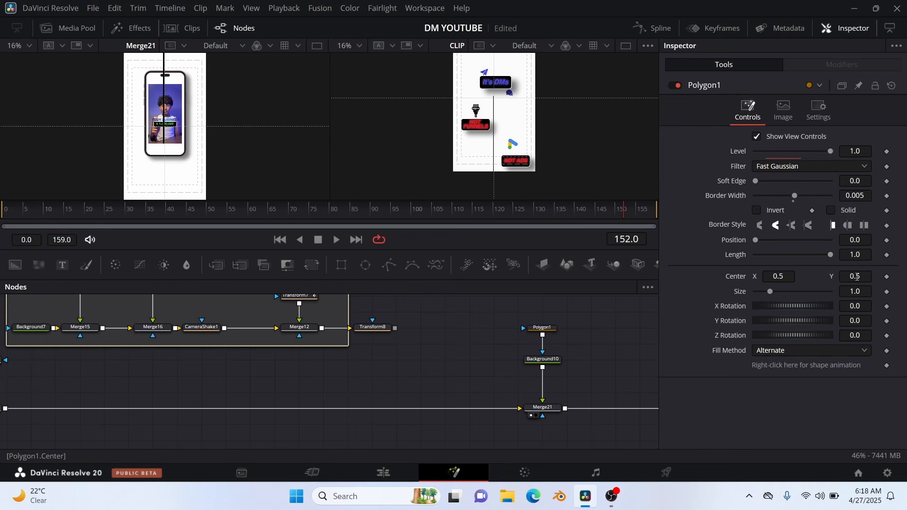
mouse_move(858, 278)
left_mouse_down()
mouse_move(867, 277)
mouse_move(853, 277)
left_mouse_up()
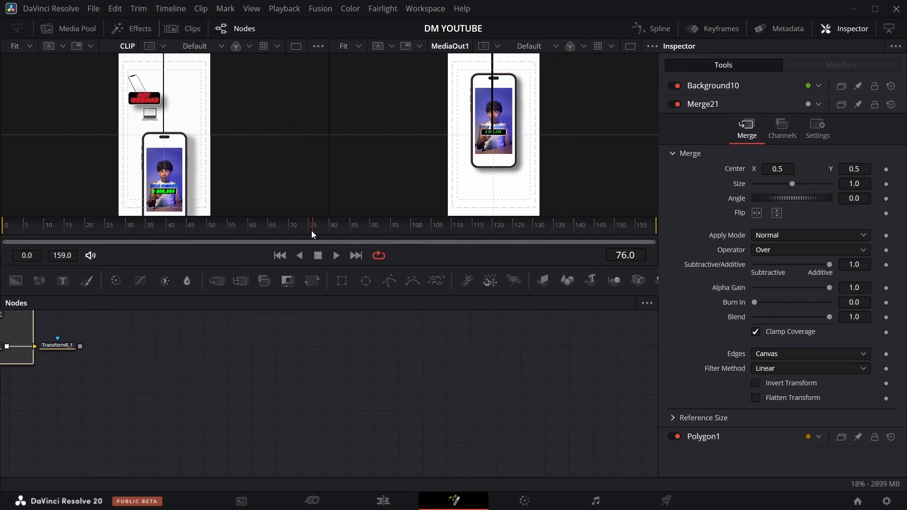
Step: Go back to frame 58 to compare the output with the reference clip, and save the project
left_click_drag(311, 231, 174, 232)
left_click_drag(329, 226, 210, 238)
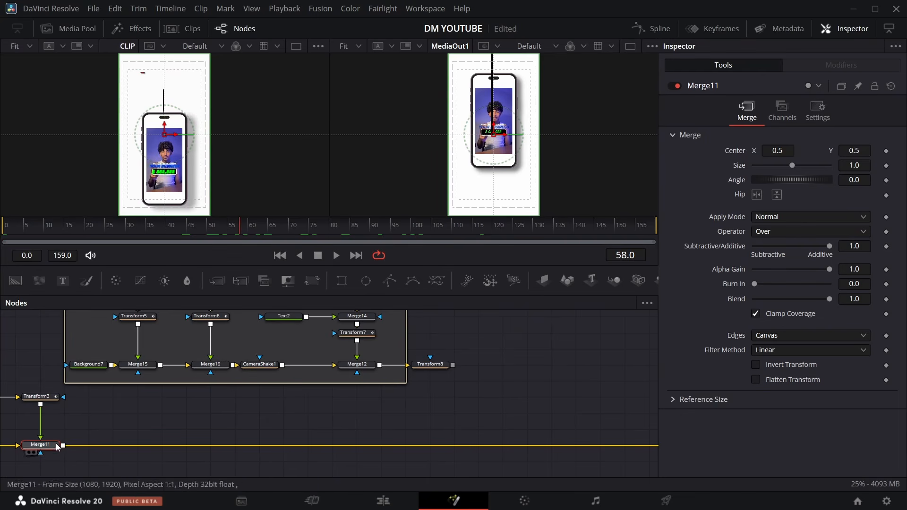
key("ctrl+s")
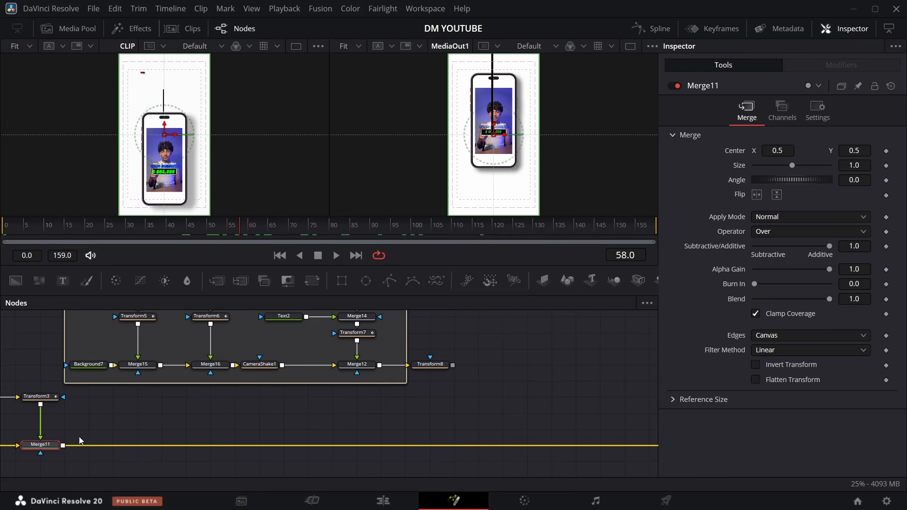
Step: Move Merge11 along the main line next to Merge21 and insert a Transform node between Transform3 and Merge11
scroll(92, 436, "left", 6)
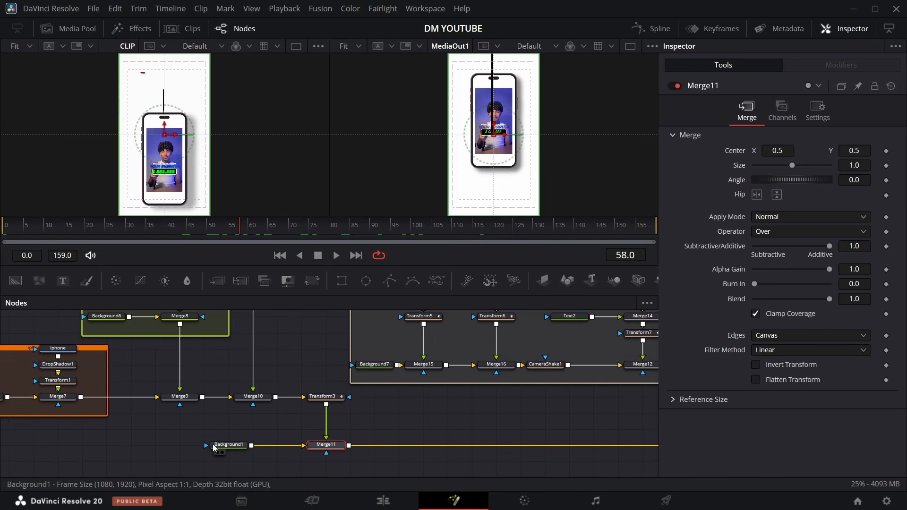
scroll(218, 445, "right", 4)
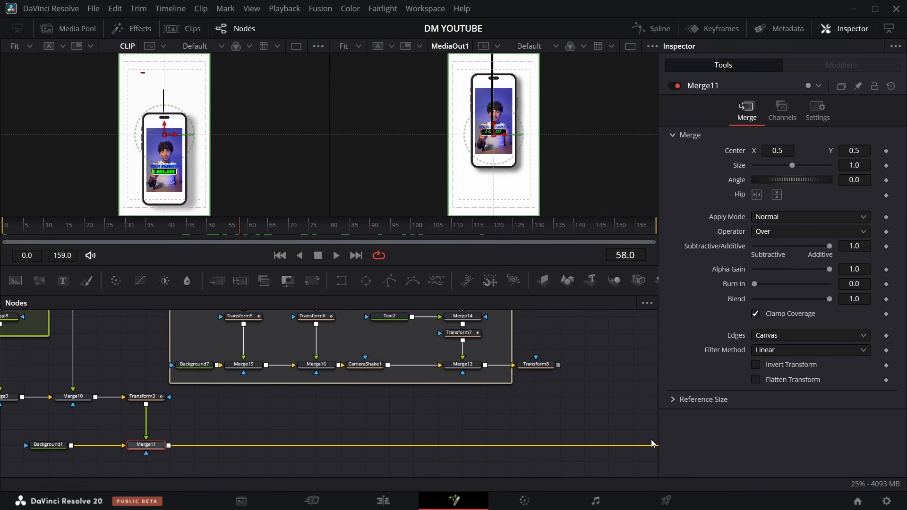
left_click_drag(151, 446, 633, 429)
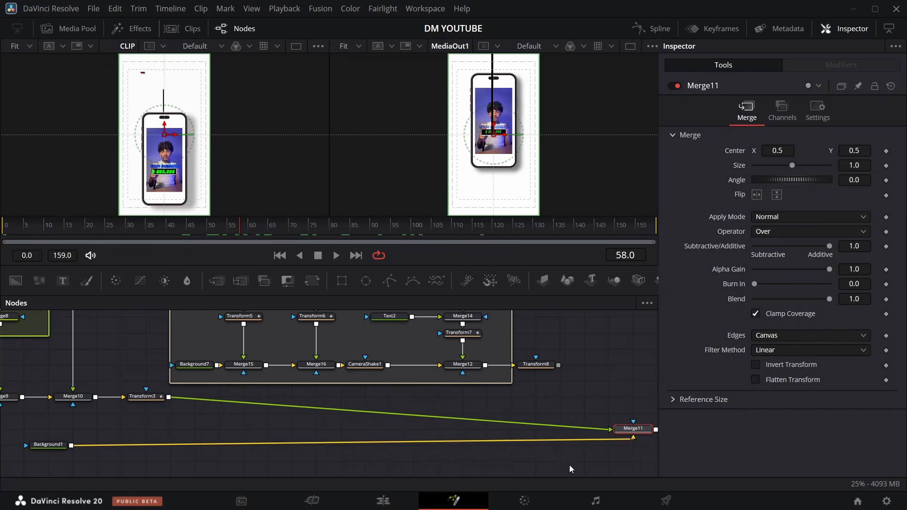
scroll(558, 472, "right", 5)
scroll(547, 480, "right", 2)
left_click_drag(397, 429, 616, 443)
scroll(586, 454, "right", 8)
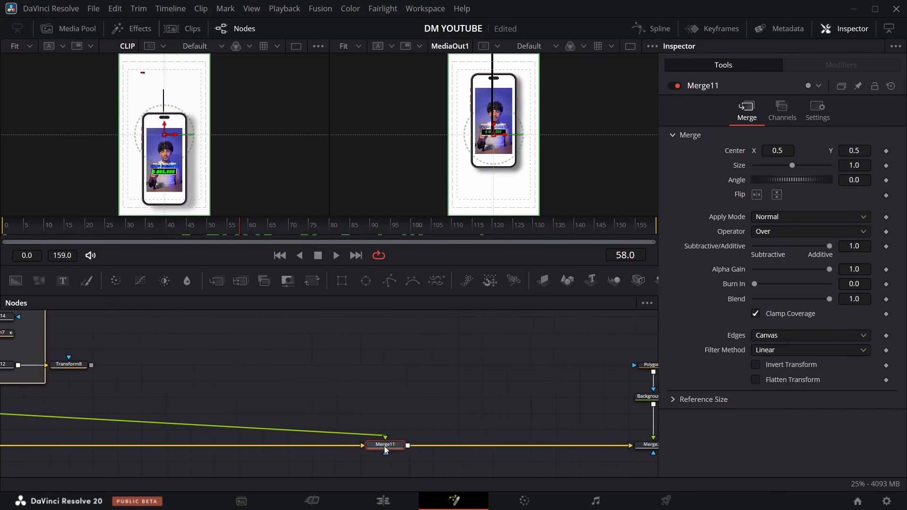
left_click_drag(353, 448, 550, 450)
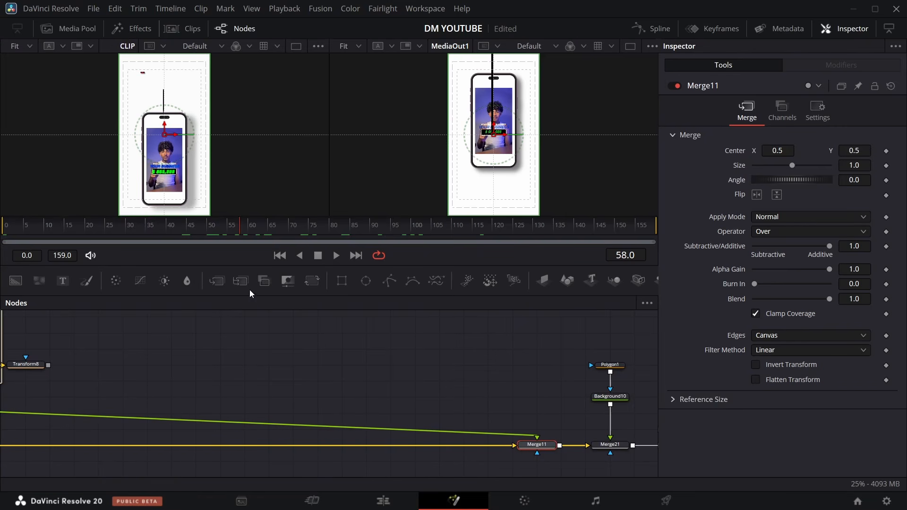
left_click_drag(312, 280, 530, 403)
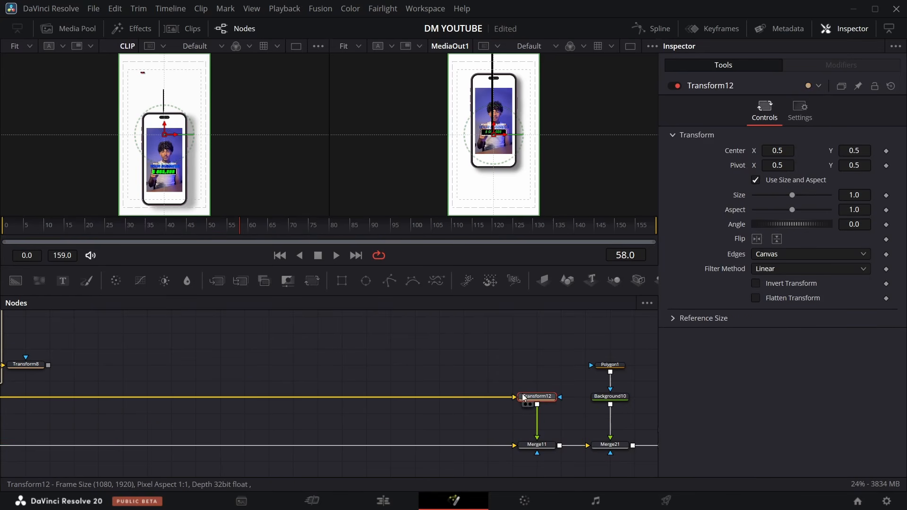
Step: Shift Merge9, Merge10 and Transform3 down closer to the main line and align Transform12 with them
scroll(396, 442, "left", 5)
scroll(381, 441, "left", 6)
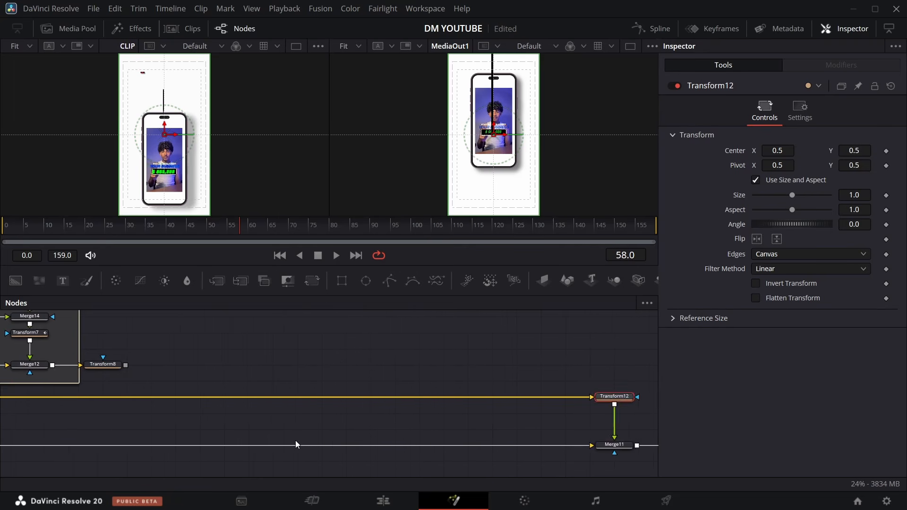
scroll(228, 421, "left", 4)
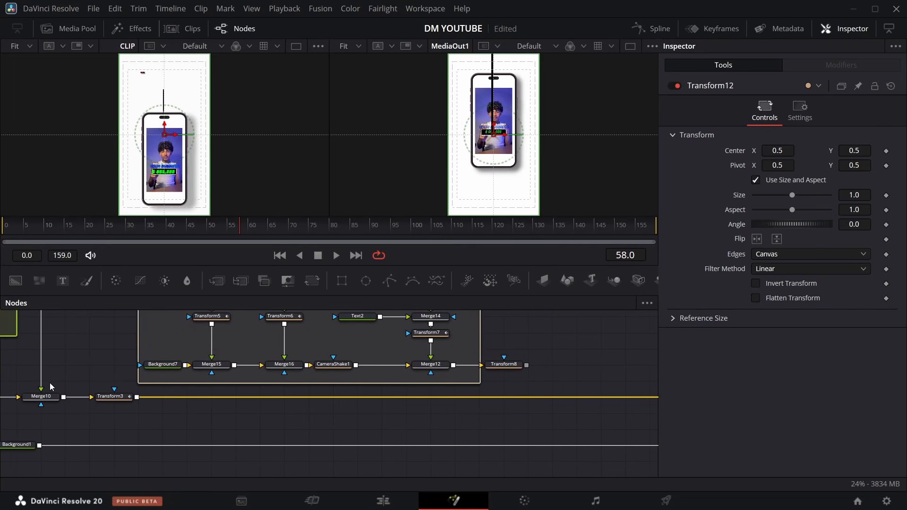
scroll(107, 393, "left", 1)
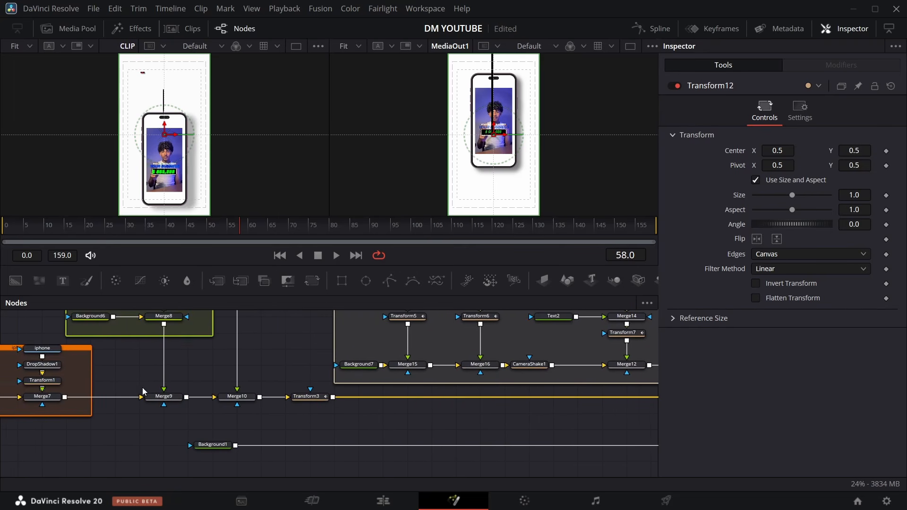
left_click_drag(143, 386, 355, 419)
left_click(321, 401)
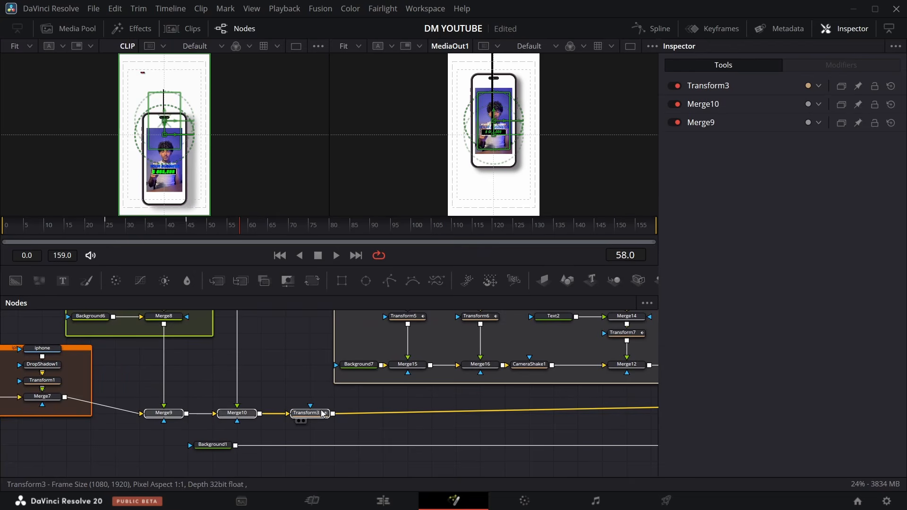
scroll(373, 436, "right", 7)
scroll(606, 418, "right", 6)
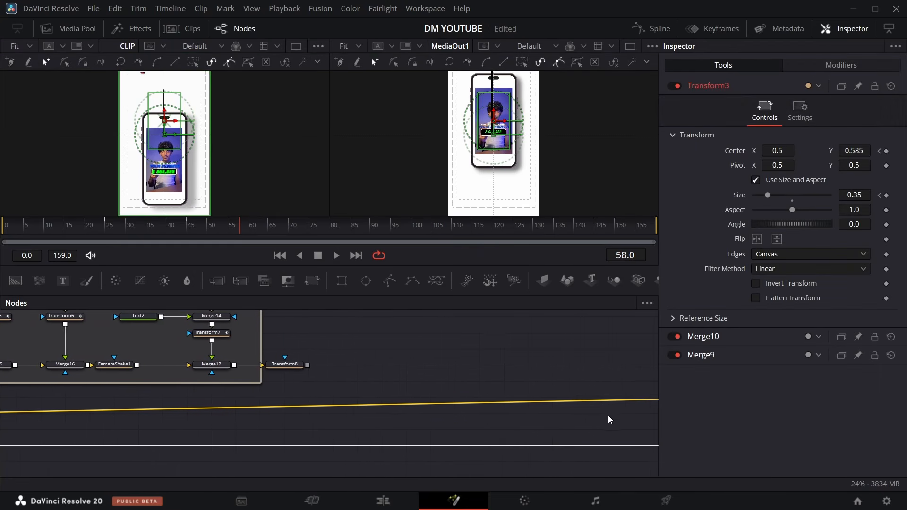
left_click_drag(591, 403, 596, 414)
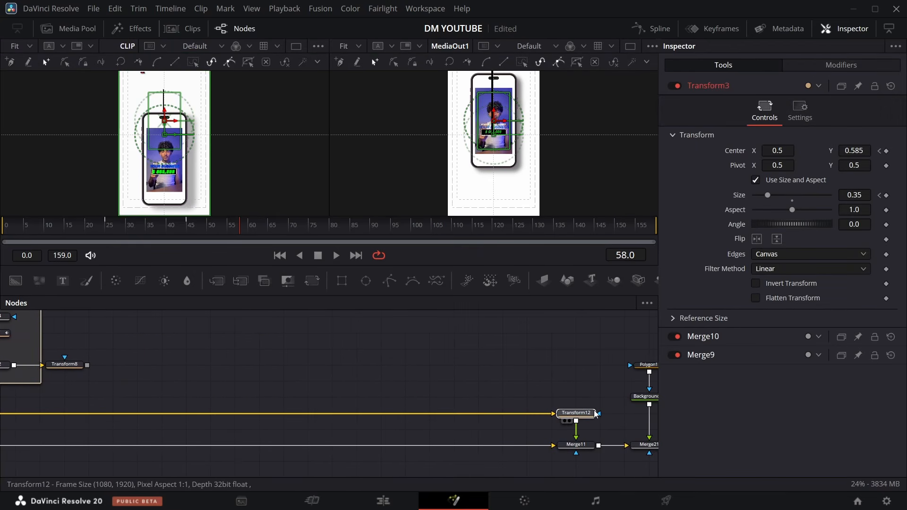
scroll(367, 376, "left", 8)
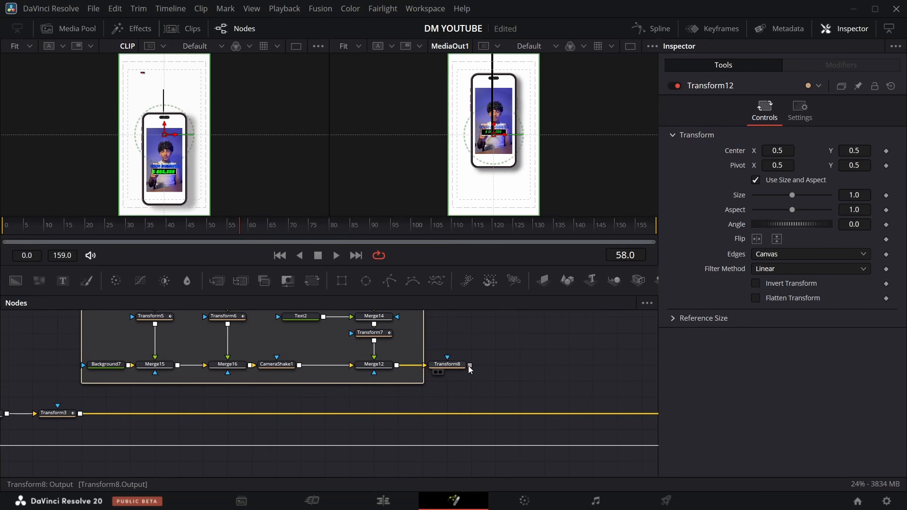
Step: Keyframe Transform12's Center at frame 50 and lower its Center Y to 0.117 at frame 65
scroll(554, 396, "right", 10)
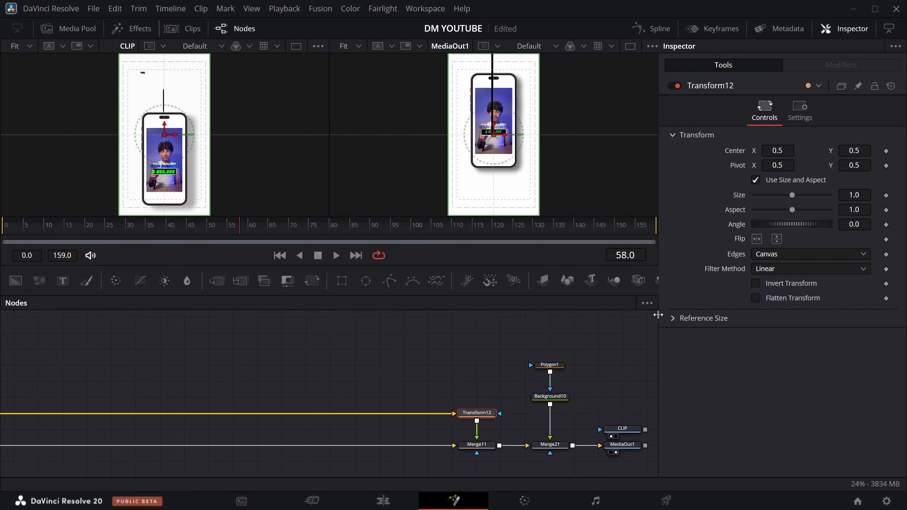
left_click_drag(858, 154, 703, 163)
key("ctrl+z")
left_click(213, 239)
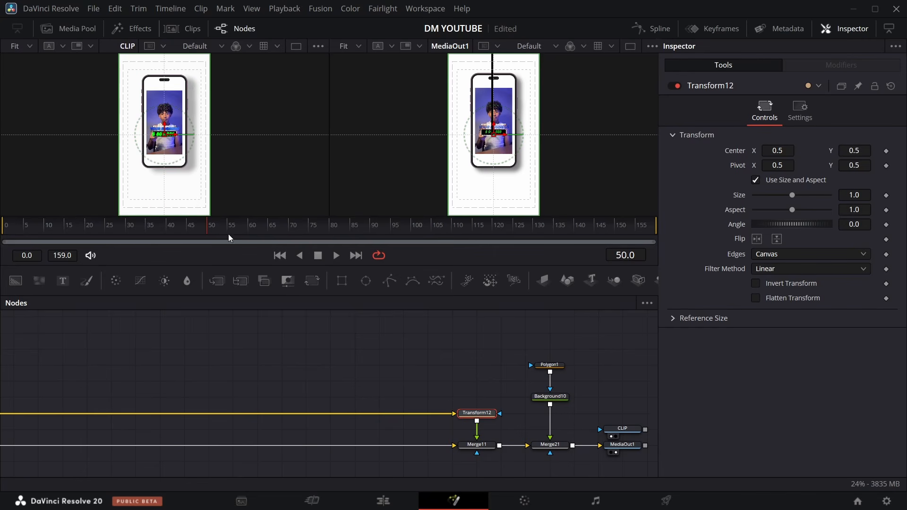
left_click(886, 151)
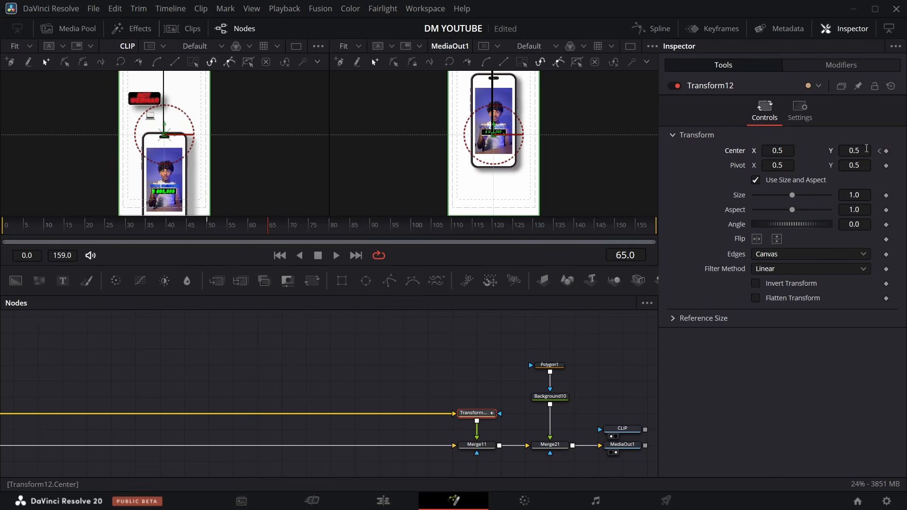
left_click_drag(863, 148, 826, 149)
Step: Hold Transform12's Center with a keyframe at frame 82 and lower its Center Y to -0.214 at frame 93
left_click(337, 226)
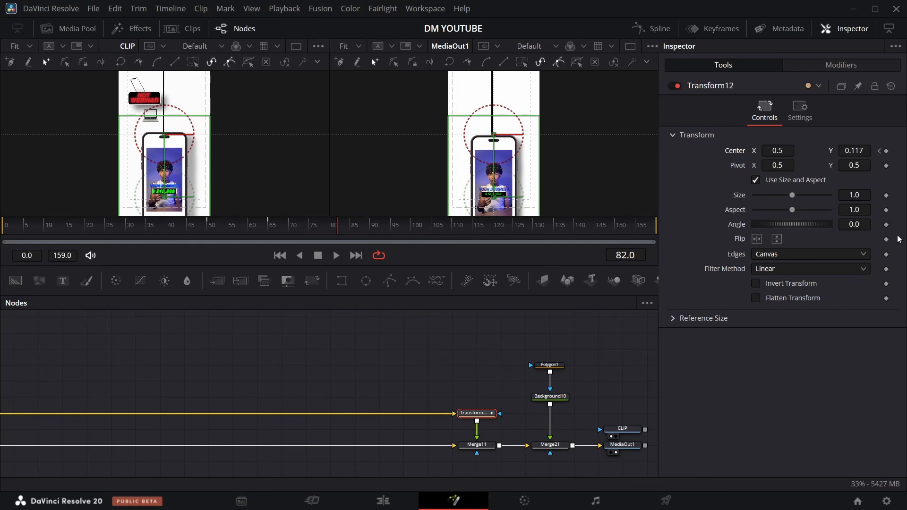
left_click(886, 152)
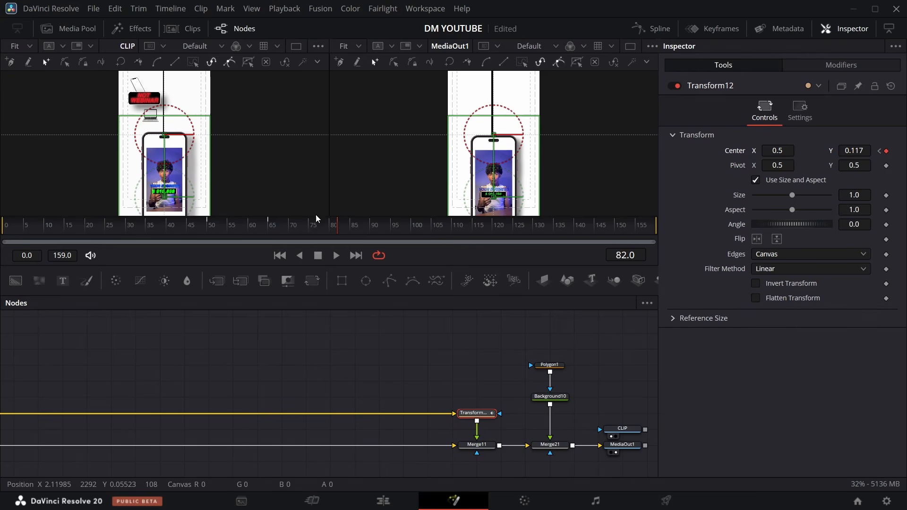
left_click(317, 228)
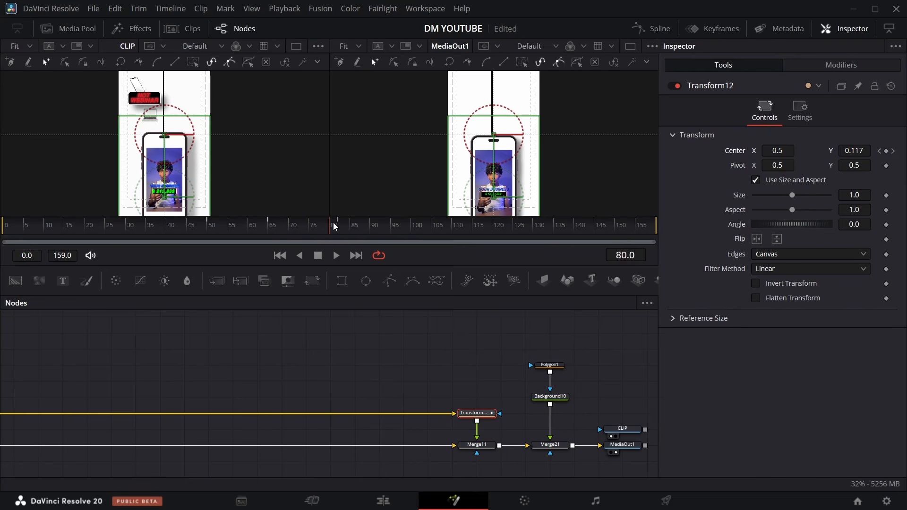
left_click_drag(333, 227, 382, 226)
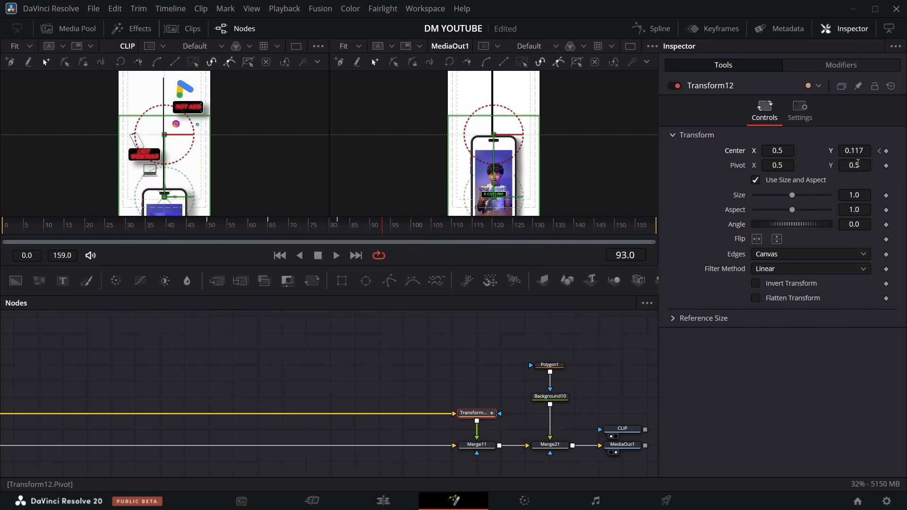
left_click_drag(858, 151, 794, 151)
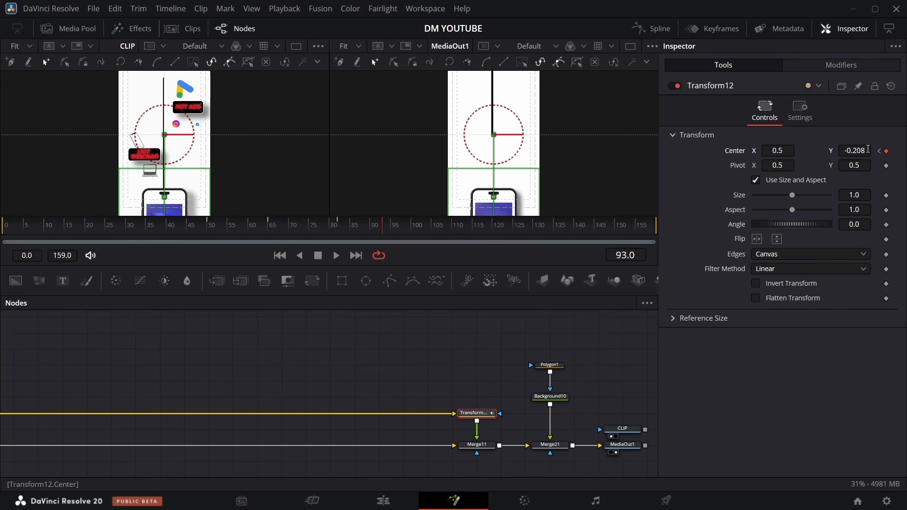
left_click_drag(868, 149, 865, 149)
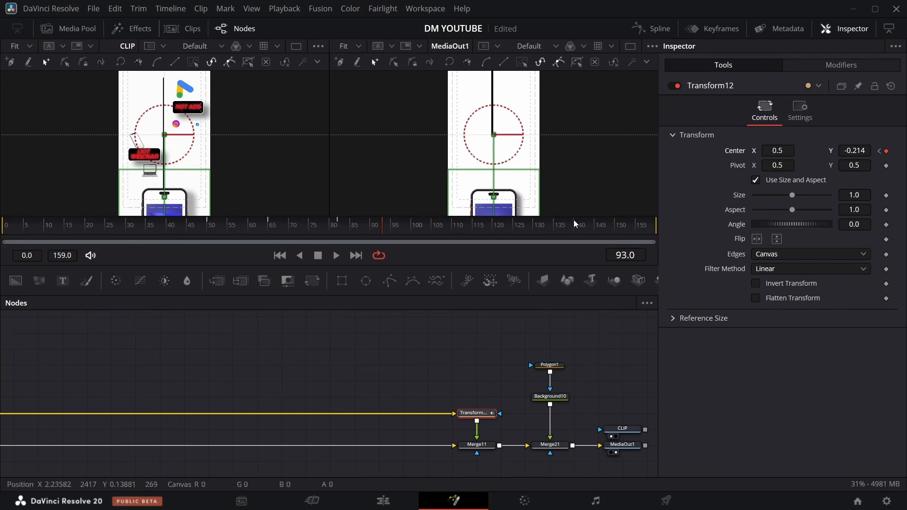
Step: Add holding keyframes for Transform12's Center at frames 104 and 115, checking the timing against the reference clip
left_click(426, 225)
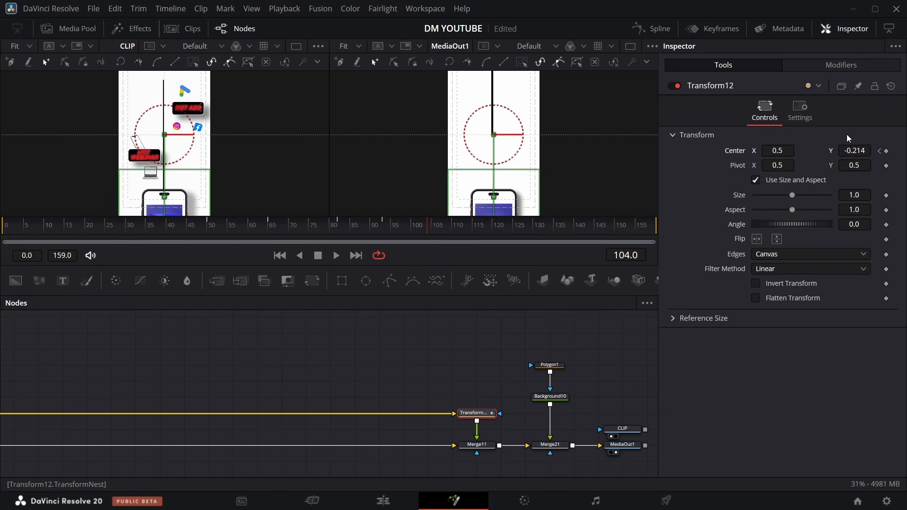
left_click(886, 151)
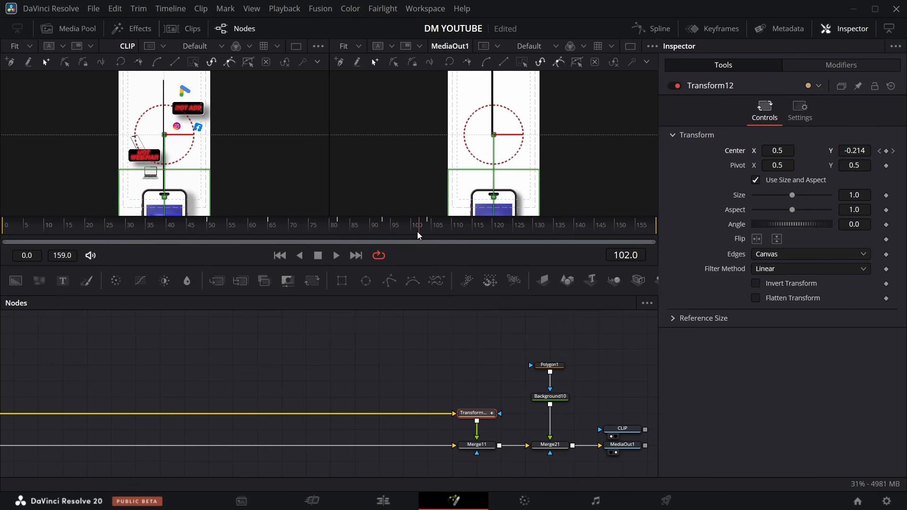
mouse_move(418, 235)
left_mouse_down()
mouse_move(397, 237)
mouse_move(430, 224)
left_mouse_up()
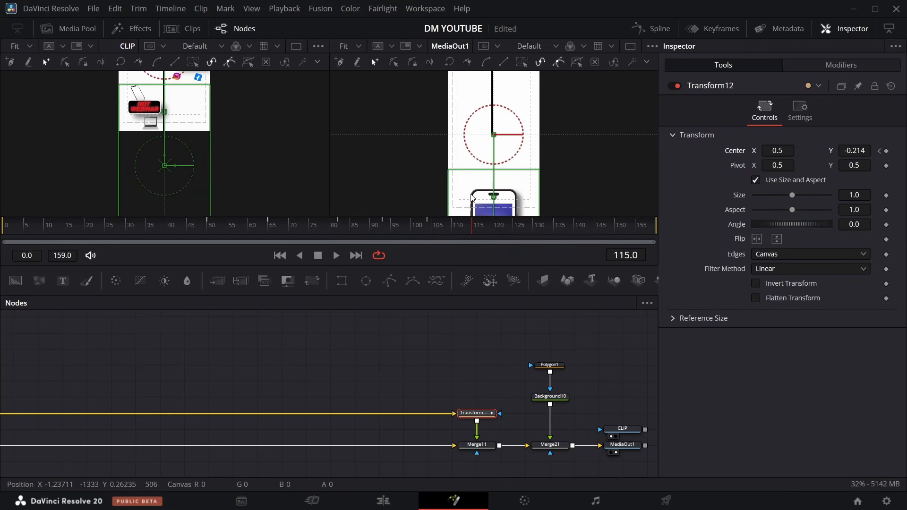
scroll(463, 120, "up", 3)
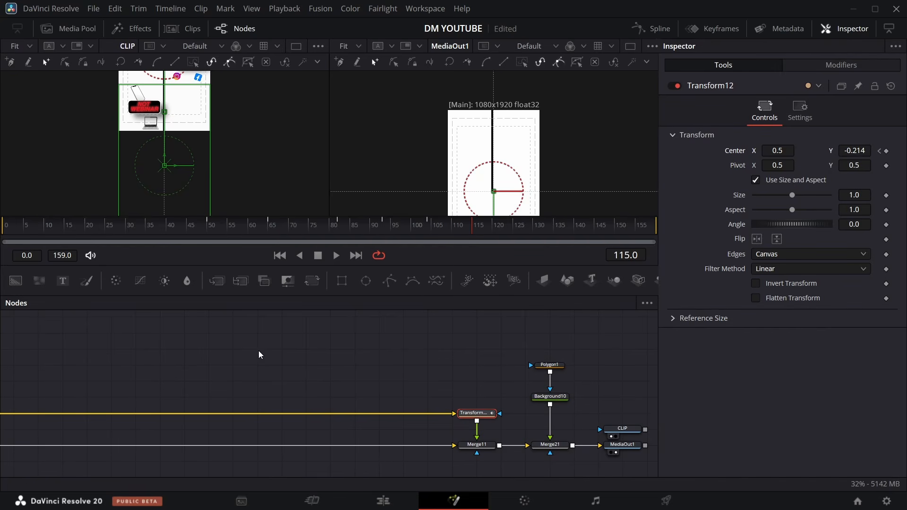
scroll(257, 357, "left", 10)
scroll(136, 394, "down", 2)
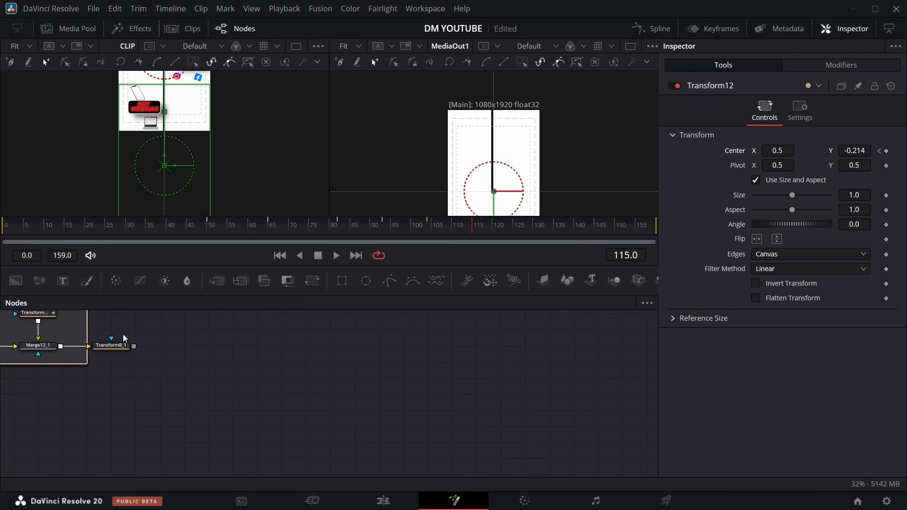
scroll(300, 384, "left", 5)
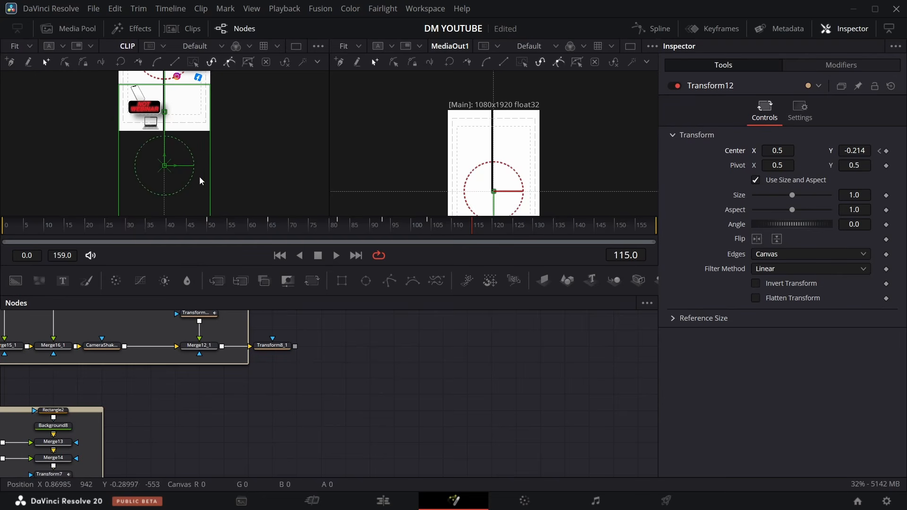
scroll(199, 165, "up", 3)
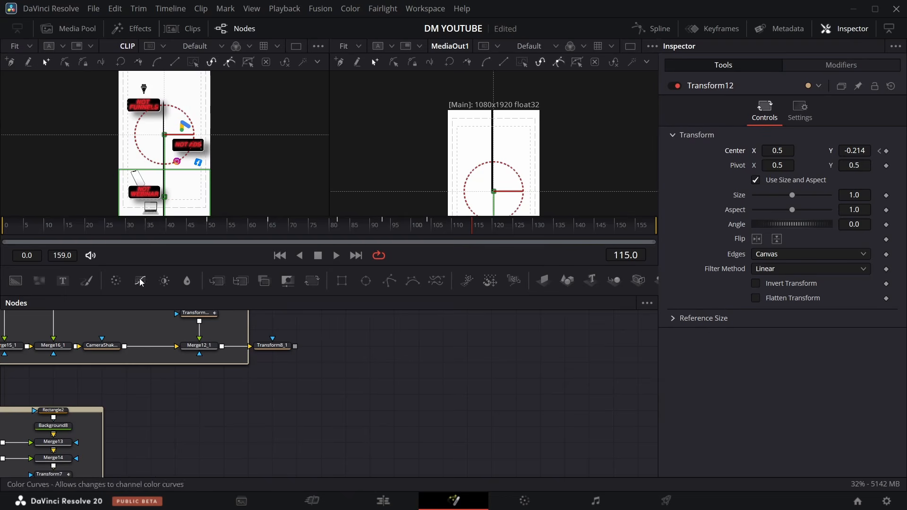
left_click(887, 151)
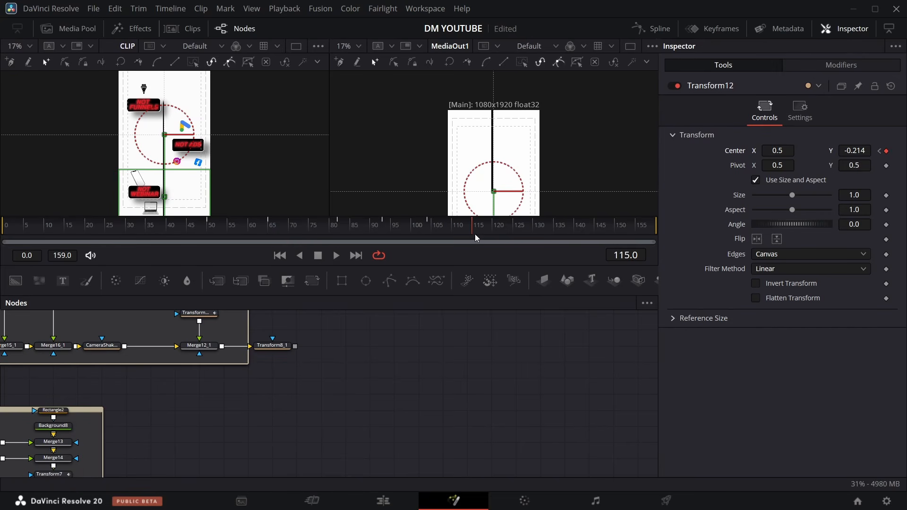
Step: Add holding keyframes for Transform12's Center at frames 125 and 140
left_click_drag(486, 236, 518, 231)
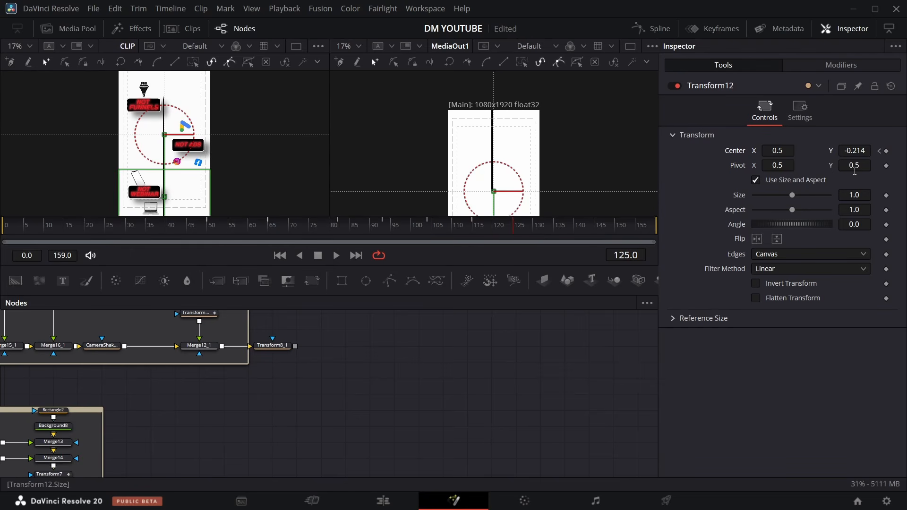
left_click(886, 151)
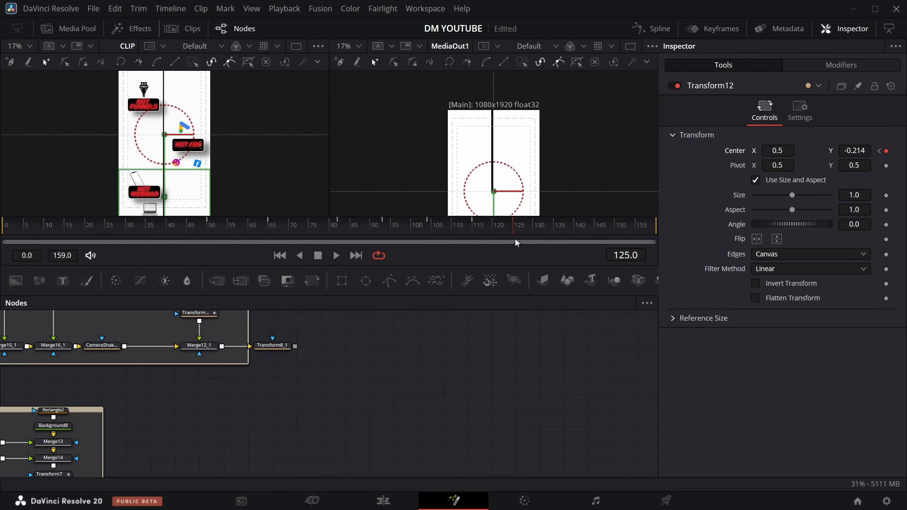
left_click_drag(523, 238, 526, 237)
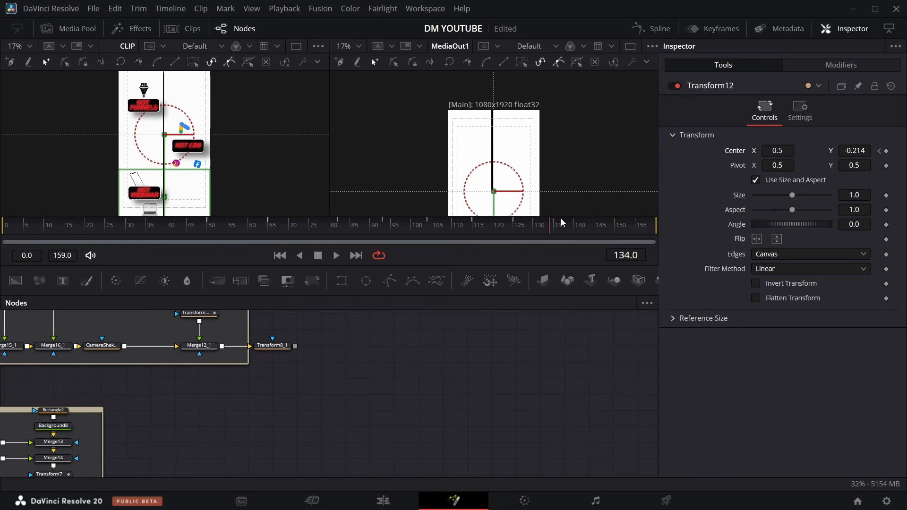
left_click_drag(562, 222, 575, 218)
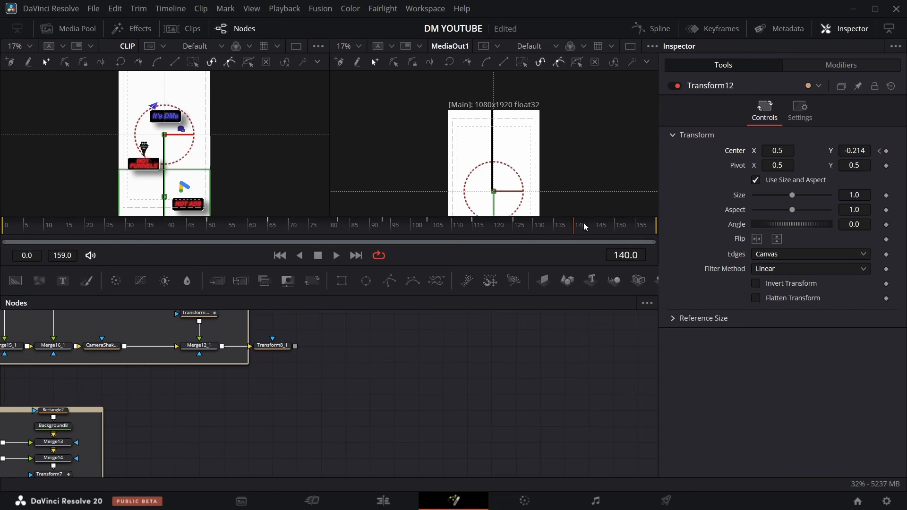
left_click(886, 151)
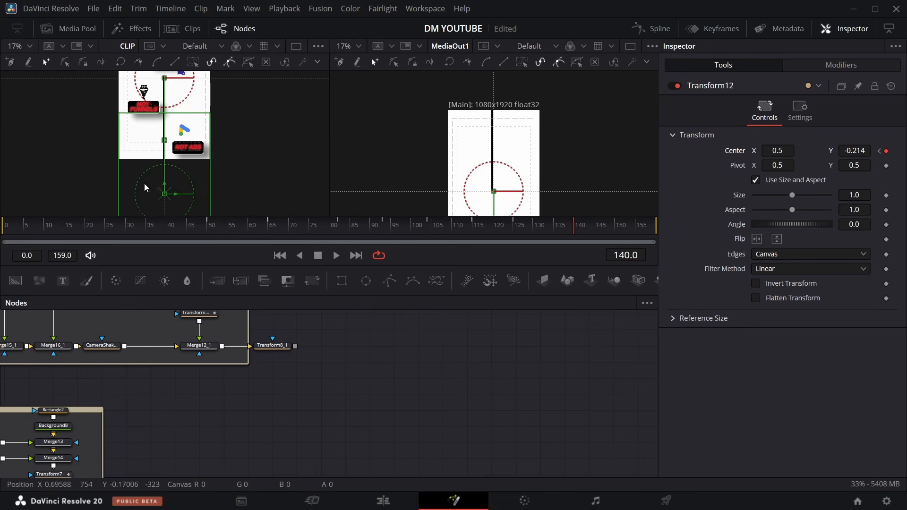
Step: Connect Transform8's output to Transform3's output so the text group is merged over the phone
scroll(277, 360, "down", 3)
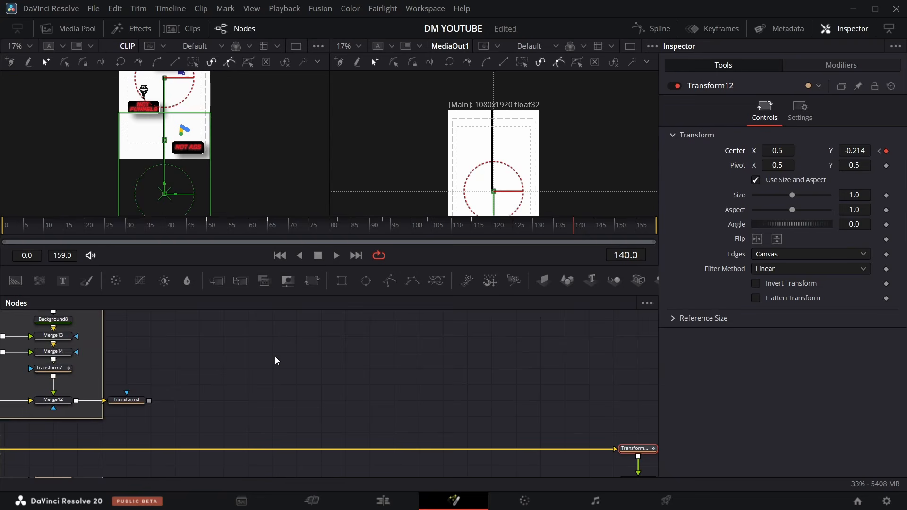
scroll(276, 360, "down", 3)
scroll(274, 364, "up", 1)
scroll(151, 354, "up", 2)
scroll(225, 345, "up", 1)
scroll(219, 362, "down", 3)
scroll(211, 364, "left", 8)
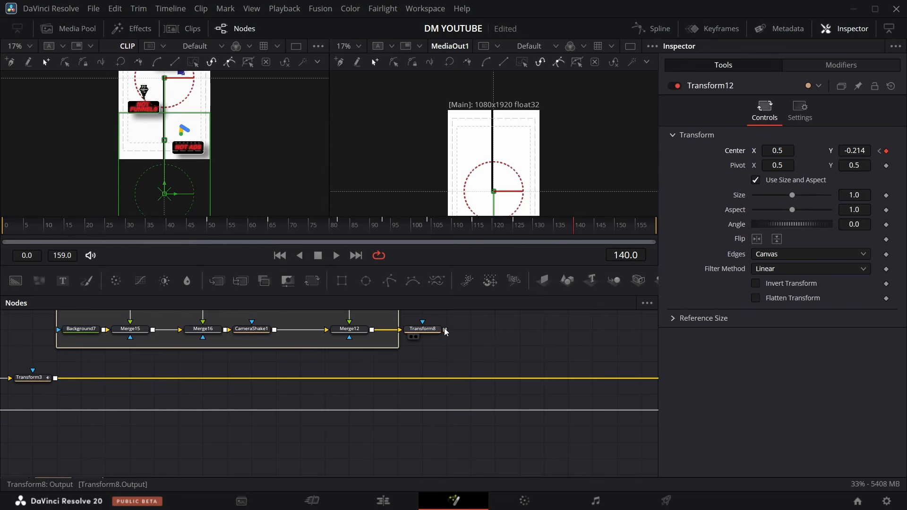
left_click_drag(444, 329, 54, 381)
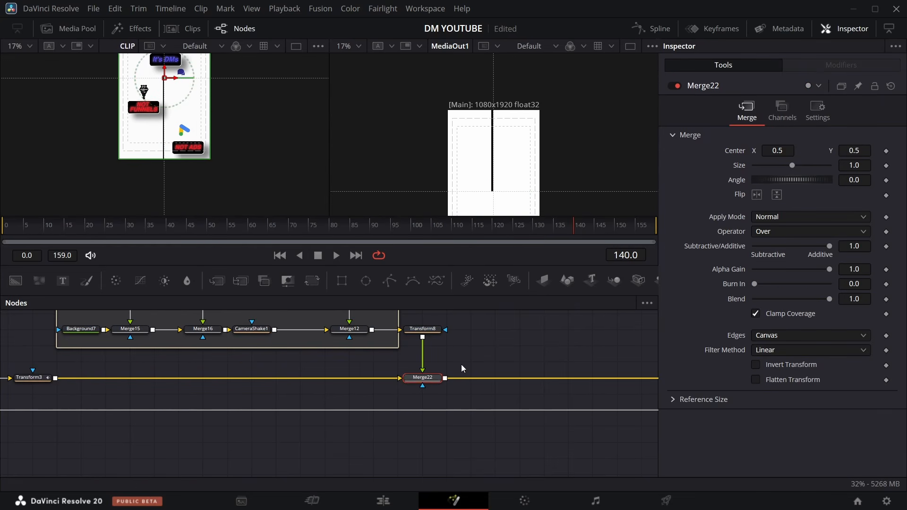
Step: Raise the merged text group by setting Transform8's Center Y to 0.958
scroll(462, 367, "right", 4)
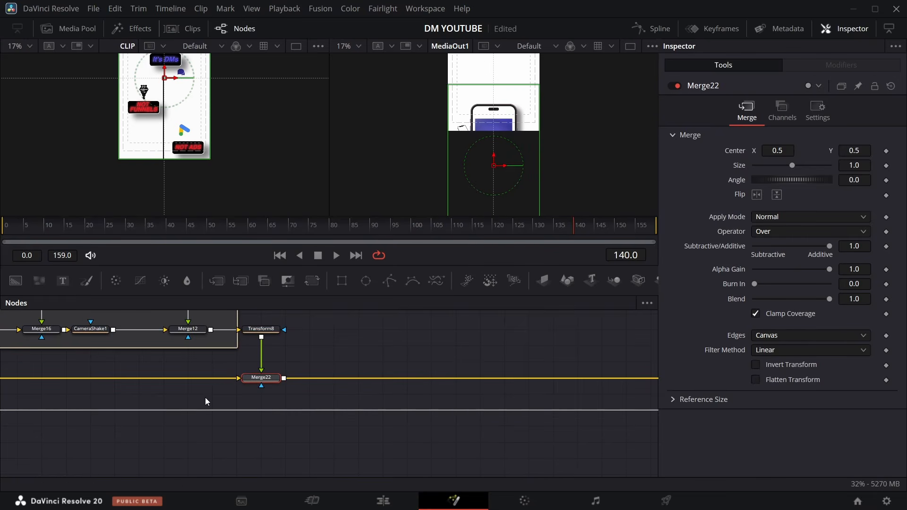
left_click(277, 333)
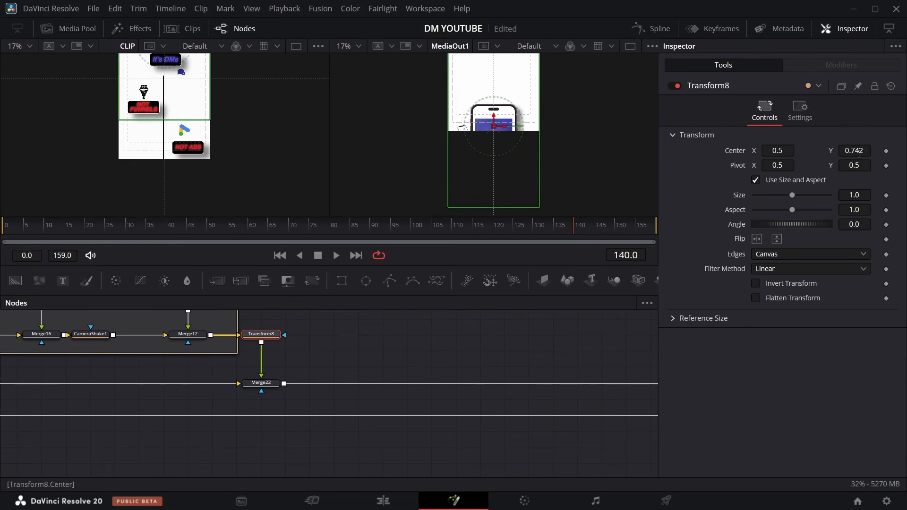
left_click_drag(857, 150, 906, 151)
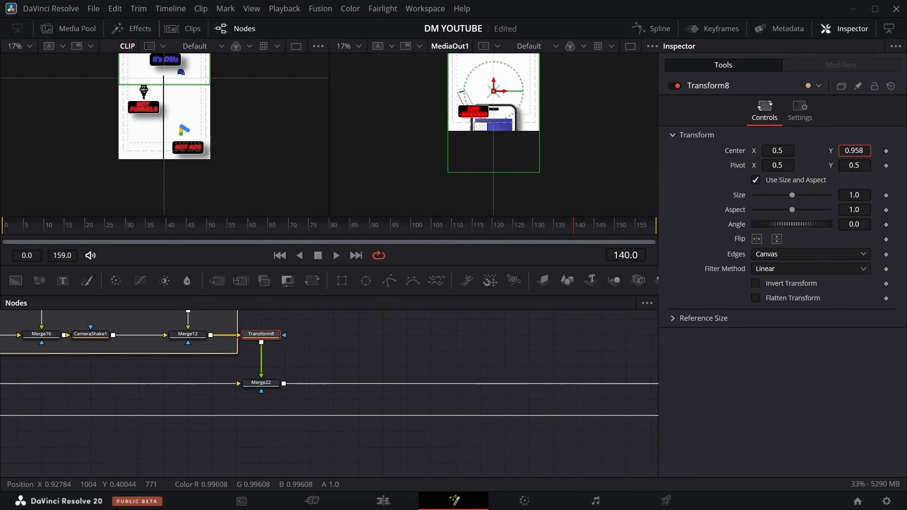
Step: Enlarge the viewers and scrub between frames 50 and 107 to compare the output's text and phone movement with the reference clip
left_click(566, 231)
left_click_drag(565, 231, 210, 261)
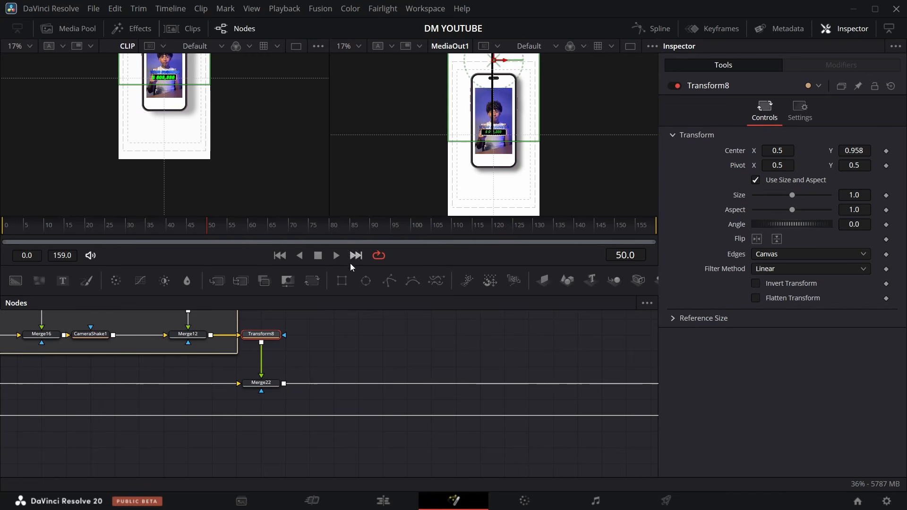
left_click_drag(350, 266, 349, 325)
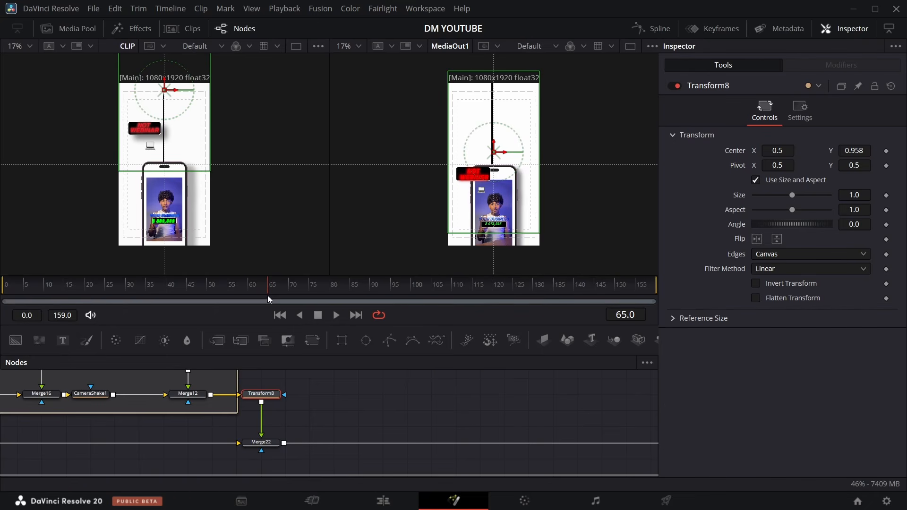
left_click_drag(299, 281, 343, 277)
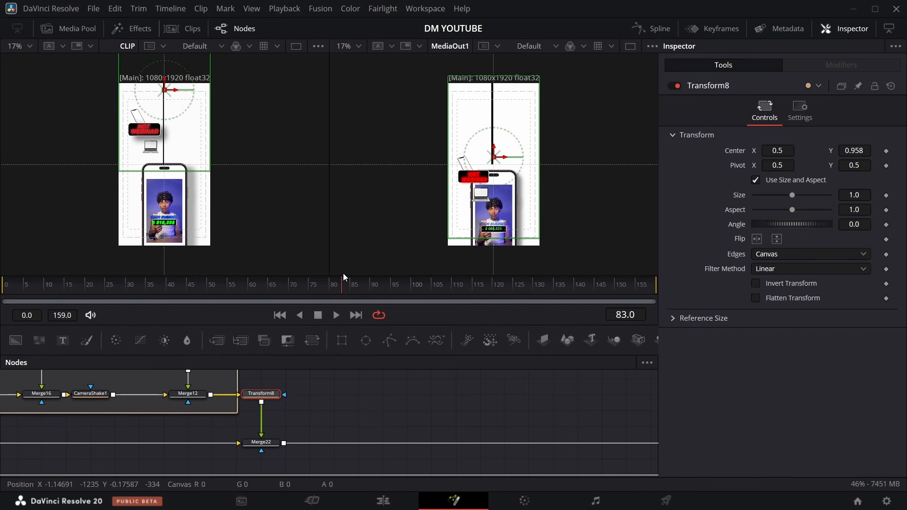
left_click_drag(344, 277, 356, 277)
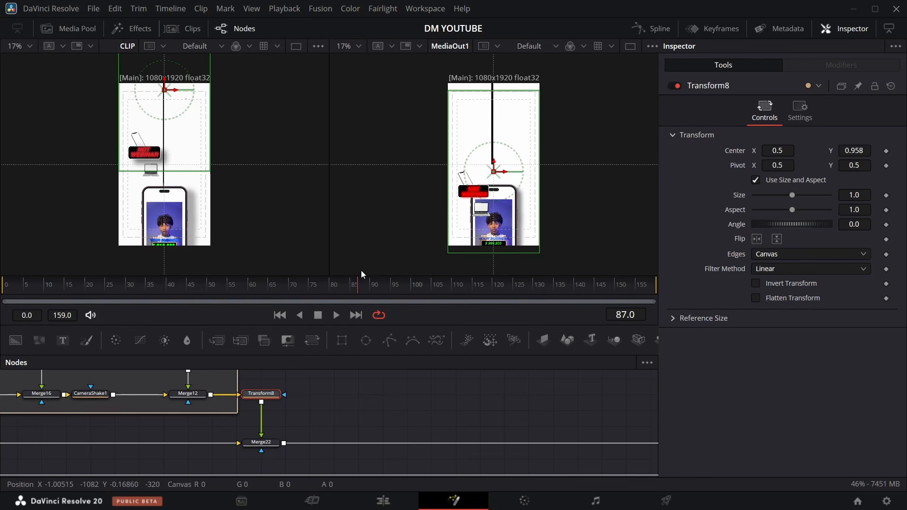
left_click_drag(374, 269, 441, 256)
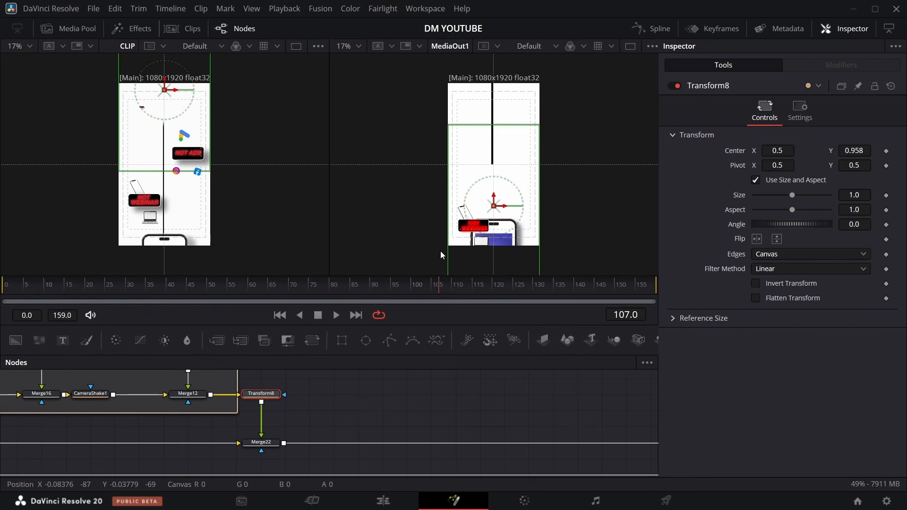
left_click_drag(445, 248, 412, 262)
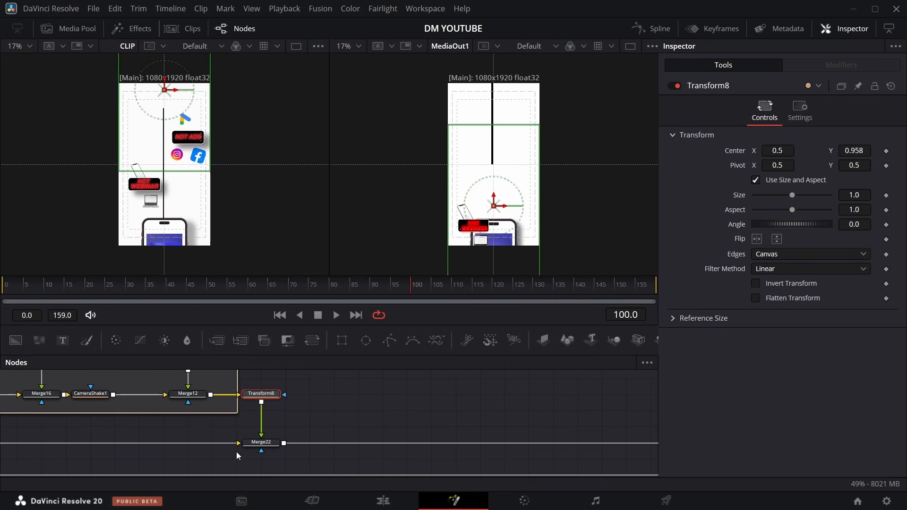
scroll(287, 418, "down", 2)
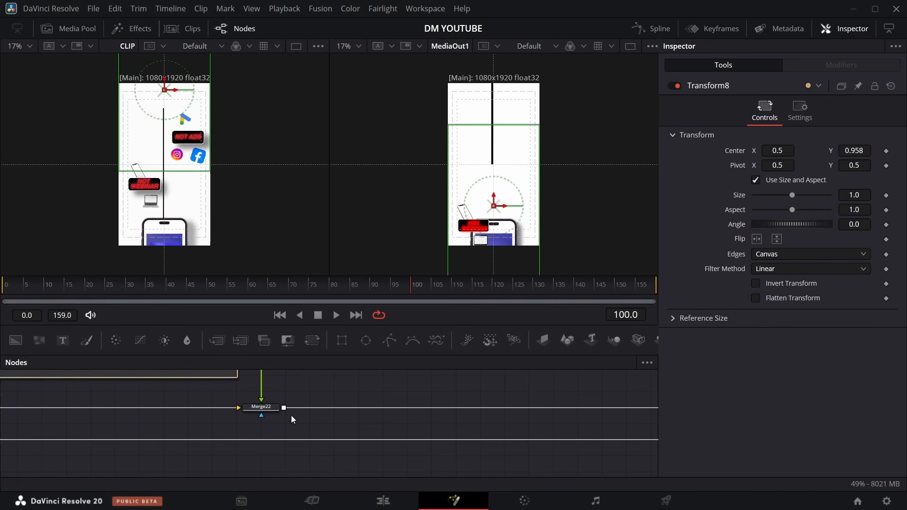
Step: Raise the NOT WEBINAR group at frame 100 by setting Transform8's Center Y to 1.201
scroll(291, 418, "up", 4)
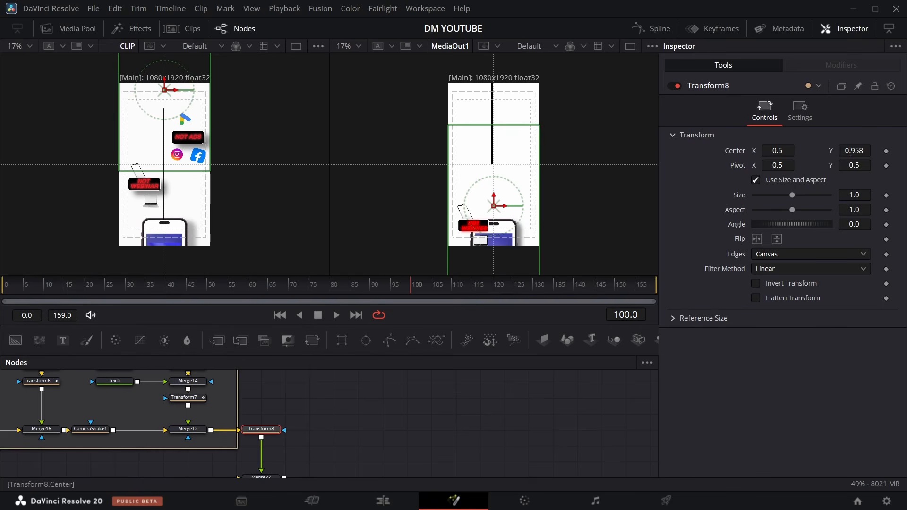
left_click_drag(849, 151, 904, 151)
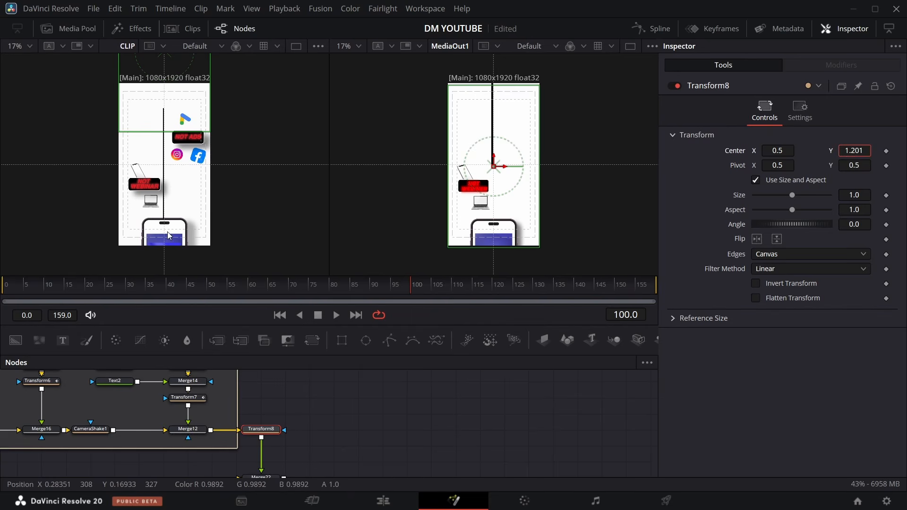
Step: Connect Transform8_1's output to Merge22's output so the NOT ADS group is merged into the composition
scroll(344, 429, "right", 3)
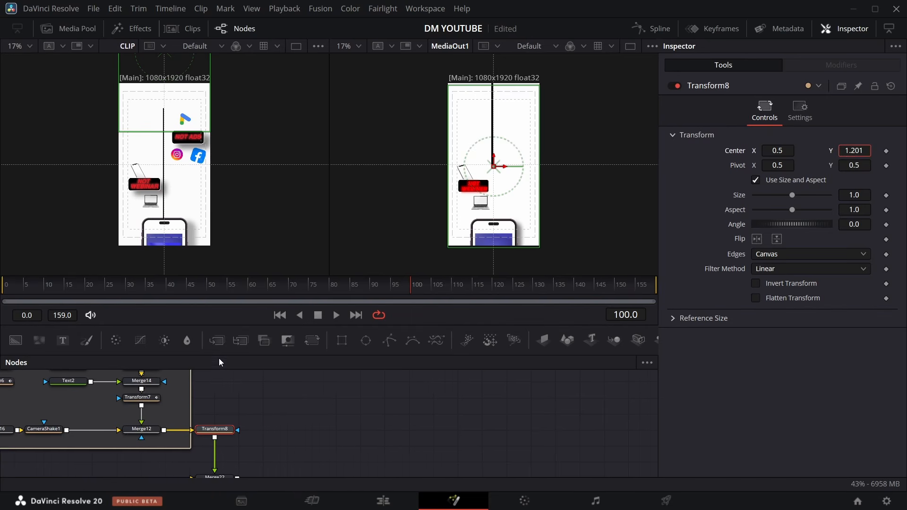
scroll(249, 390, "up", 5)
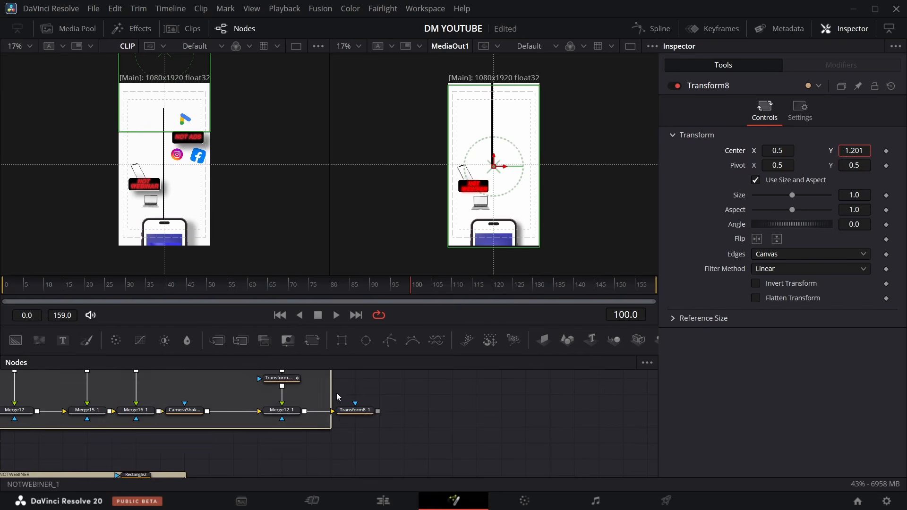
left_click_drag(377, 413, 233, 425)
scroll(375, 409, "up", 5)
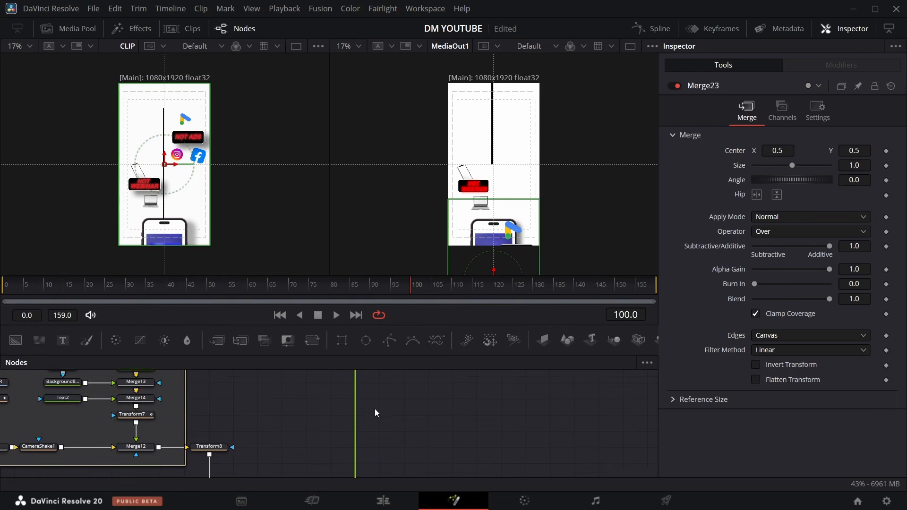
Step: Set Transform8_1's Center Y to 1.495 to line up the NOT ADS group with the reference clip
scroll(356, 398, "up", 2)
left_click(355, 427)
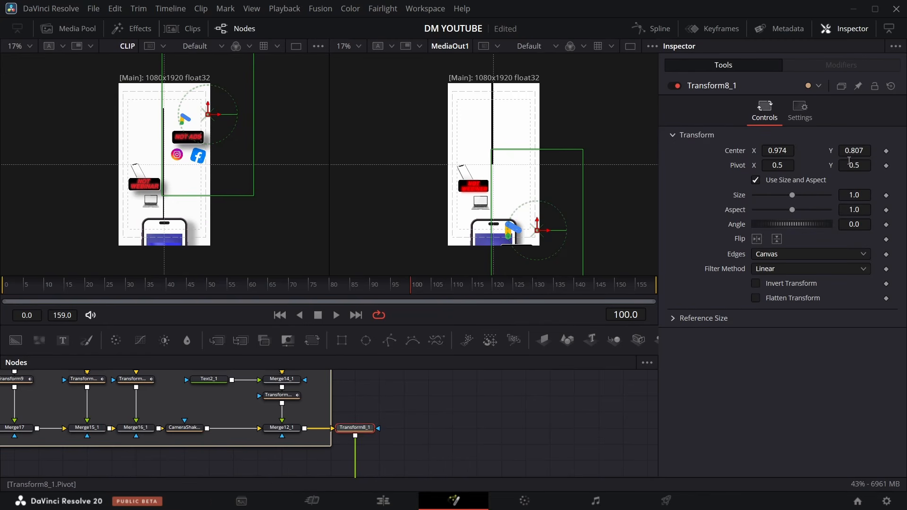
mouse_move(850, 155)
left_mouse_down()
mouse_move(899, 155)
mouse_move(857, 160)
left_mouse_up()
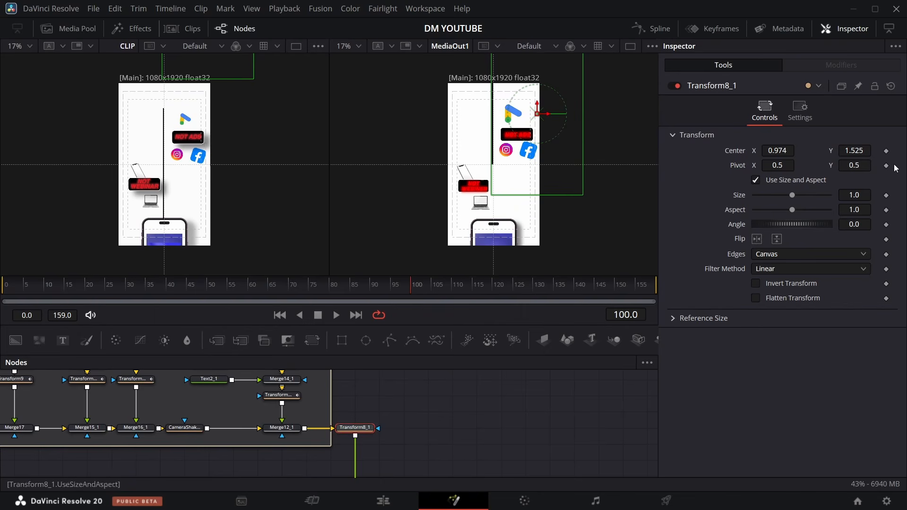
left_click_drag(860, 150, 822, 148)
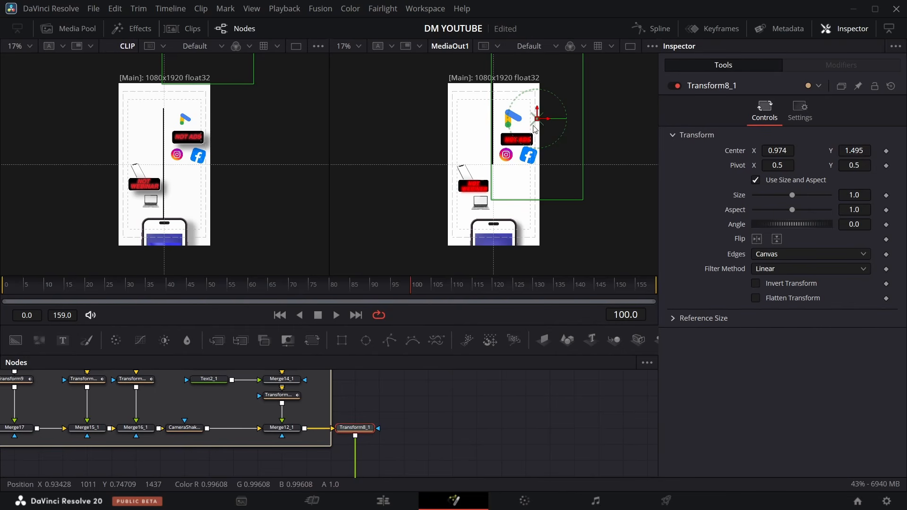
Step: Set the render cache to Smart and the timeline playback resolution to Quarter
mouse_move(411, 293)
left_mouse_down()
mouse_move(309, 295)
mouse_move(365, 296)
mouse_move(414, 278)
left_mouse_up()
left_click(285, 8)
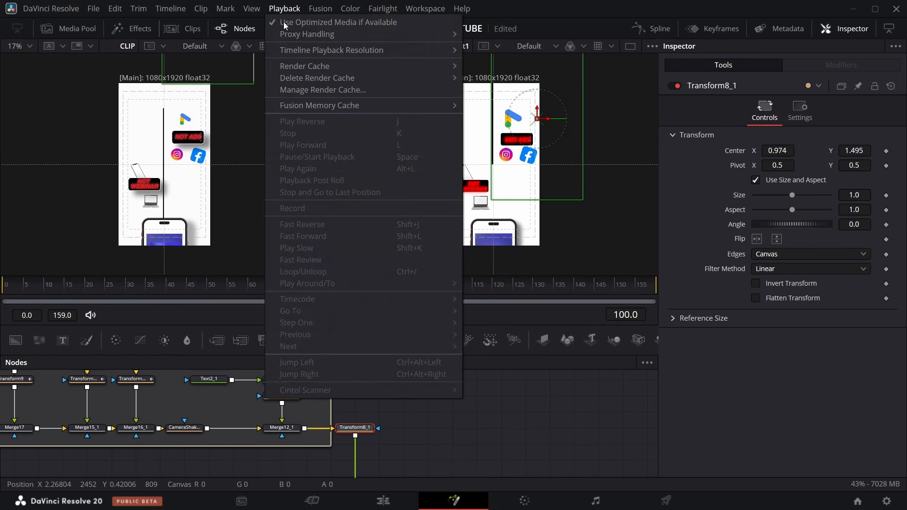
mouse_move(373, 36)
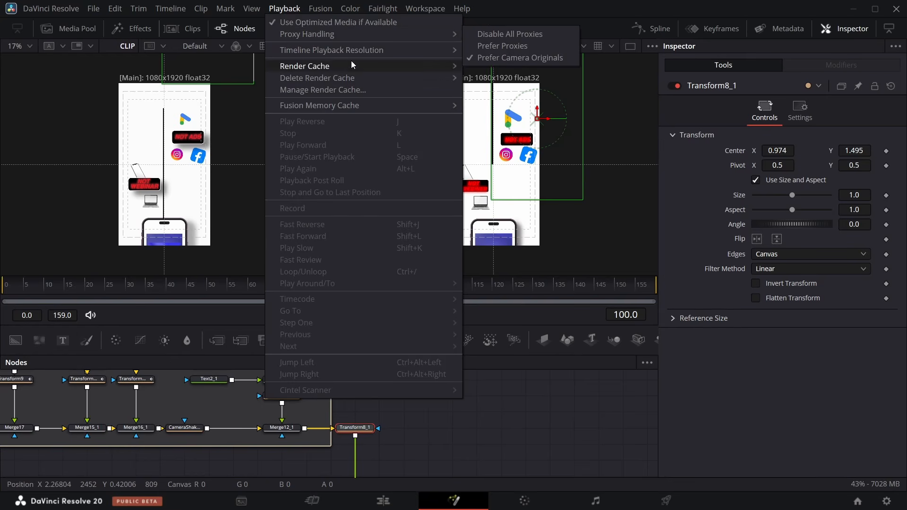
mouse_move(452, 72)
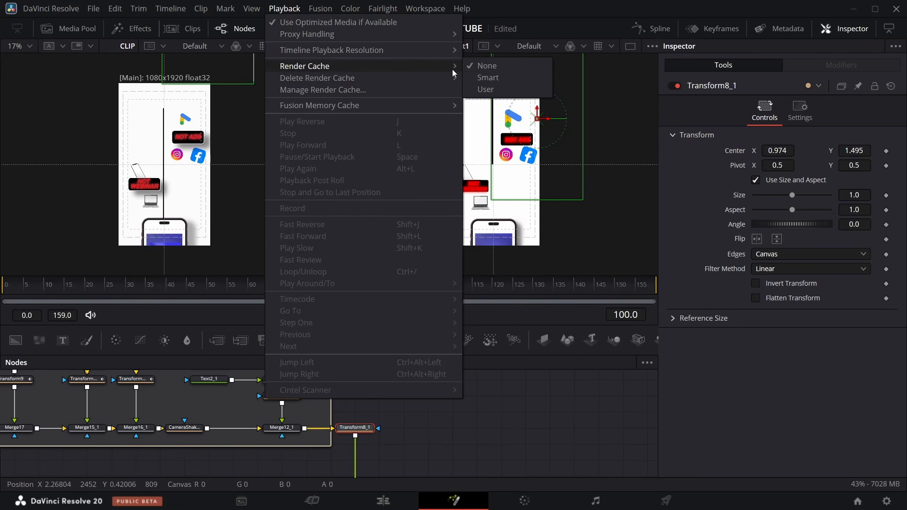
left_click(488, 78)
left_click(291, 8)
mouse_move(320, 50)
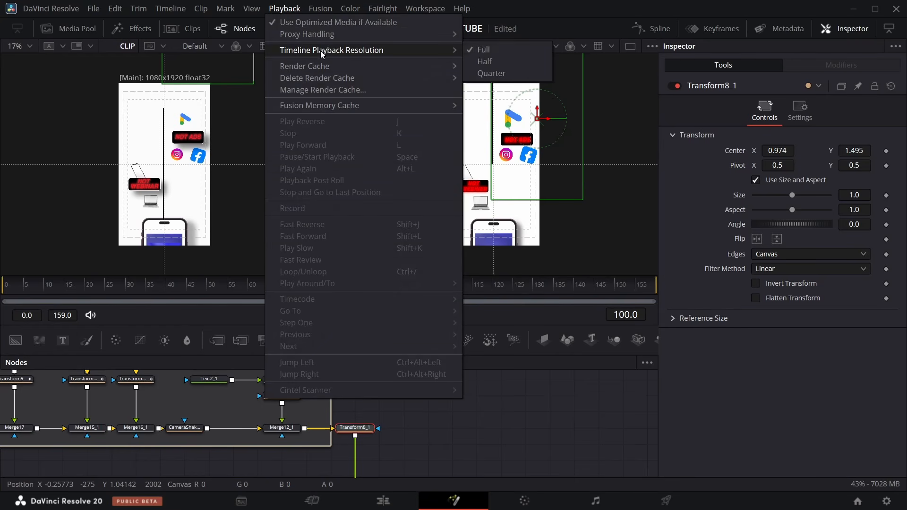
left_click(492, 75)
Step: Fit the reference clip in its viewer and scrub between frames 69 and 115 to compare the text groups' movement, ending at frame 115
key("ctrl+f")
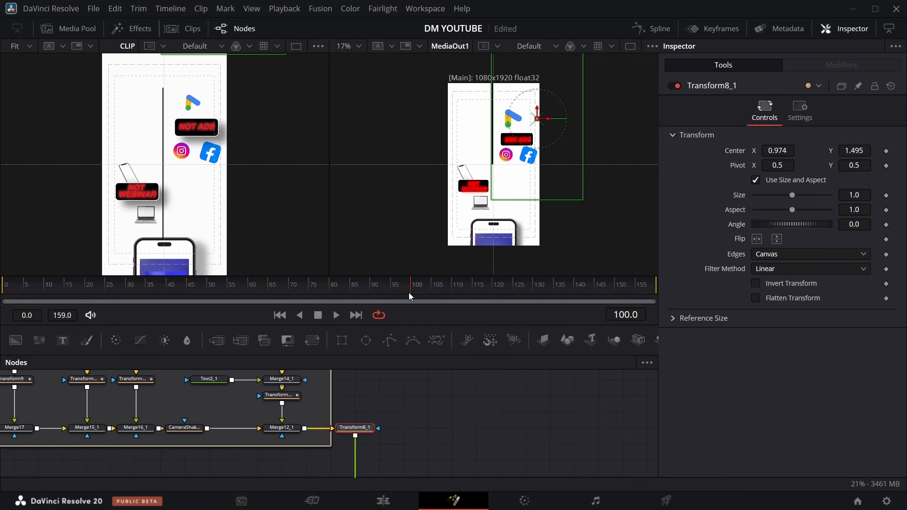
left_click_drag(410, 296, 369, 298)
left_click_drag(341, 294, 301, 297)
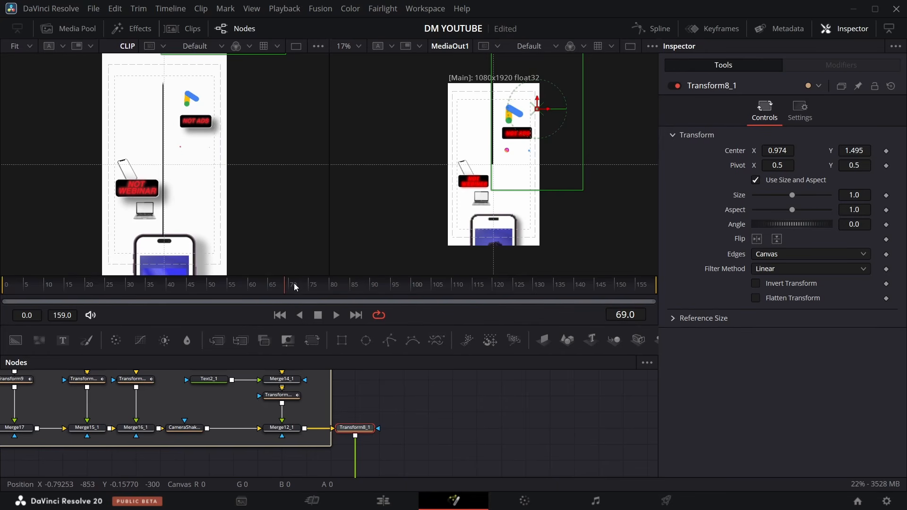
left_click_drag(343, 267, 412, 255)
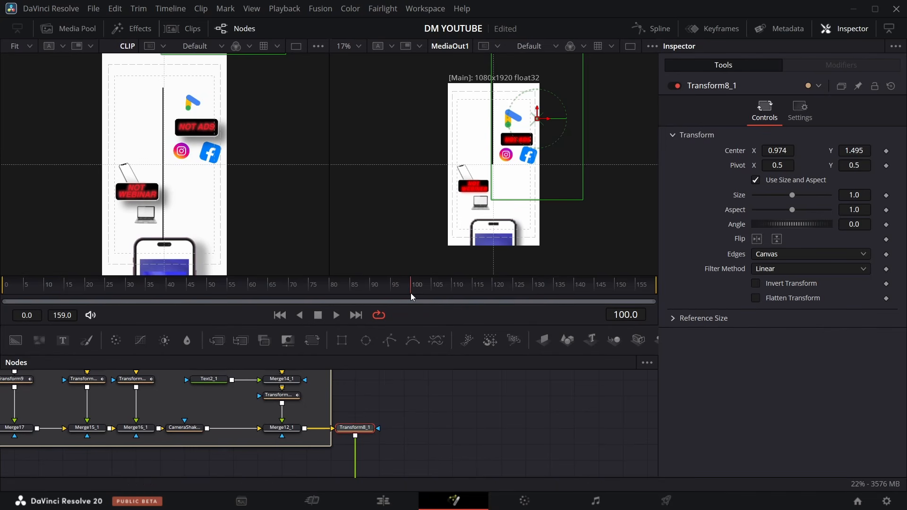
left_click_drag(442, 281, 472, 288)
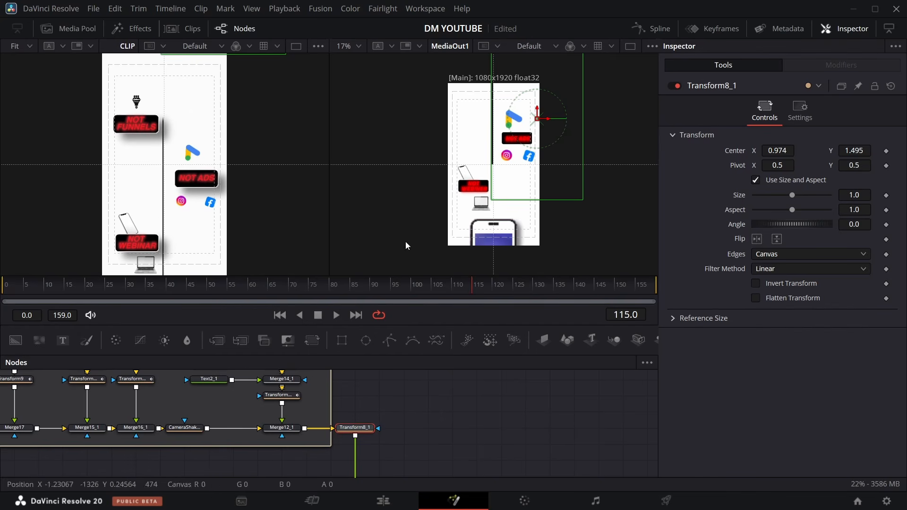
Step: Connect the NOTFUNNEL group's Transform8_1_1 output to Merge23's output so the group is merged into the composition
scroll(438, 403, "up", 3)
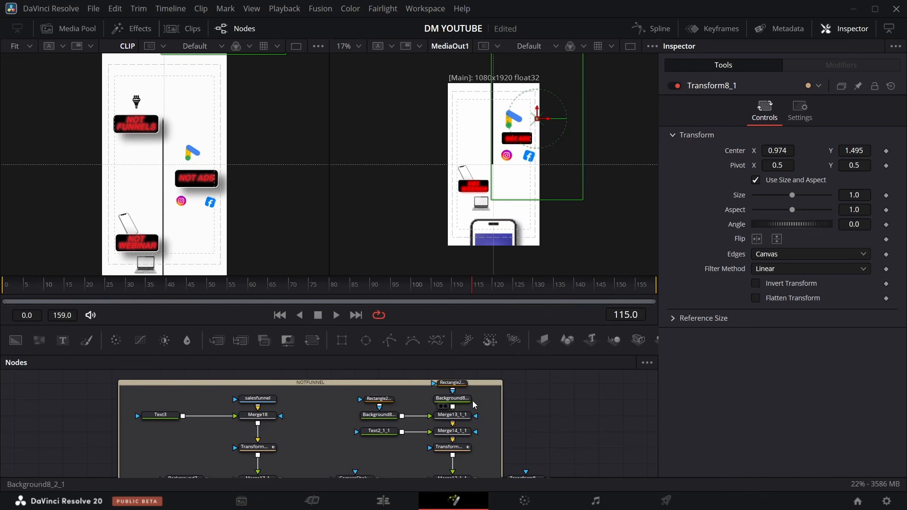
scroll(491, 420, "down", 5)
scroll(477, 377, "up", 3)
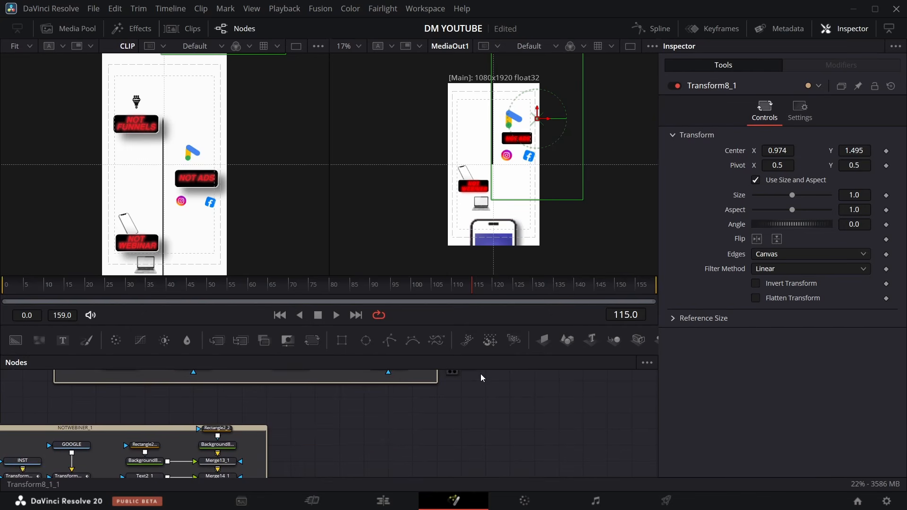
left_click_drag(486, 381, 313, 457)
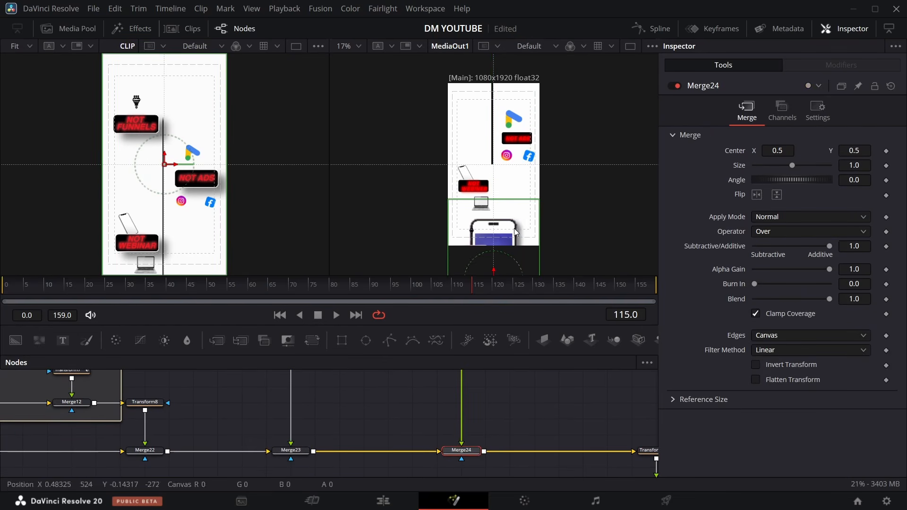
Step: Raise the NOT FUNNELS group by setting Transform8_1_1's Center Y to 1.64
scroll(482, 412, "up", 3)
scroll(483, 413, "up", 5)
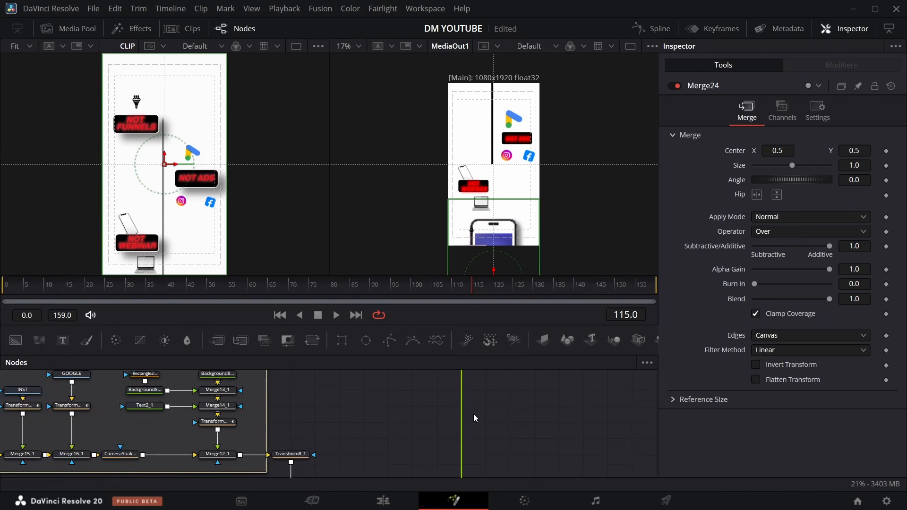
scroll(473, 413, "left", 5)
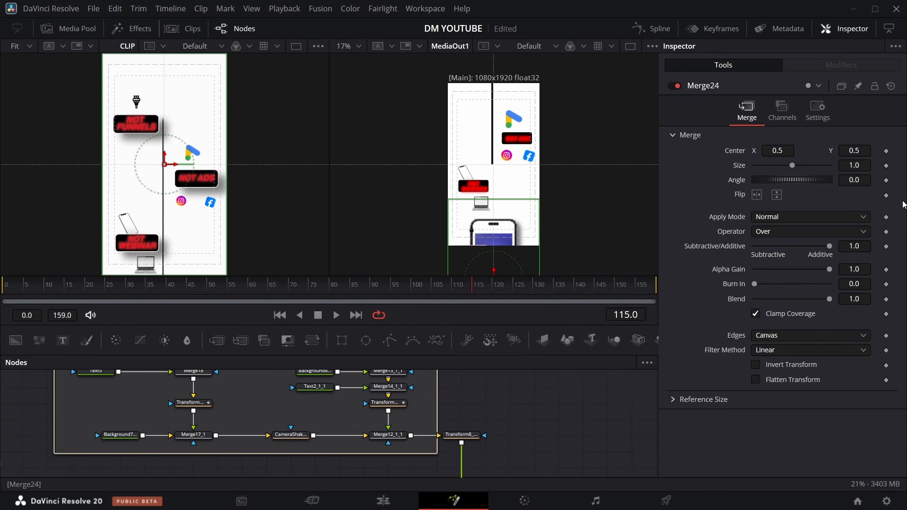
left_click(462, 434)
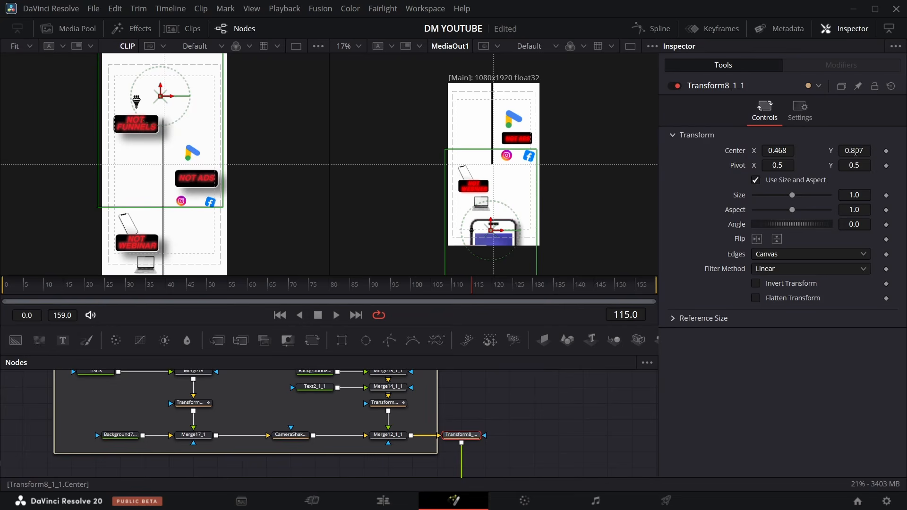
left_click_drag(853, 152, 906, 151)
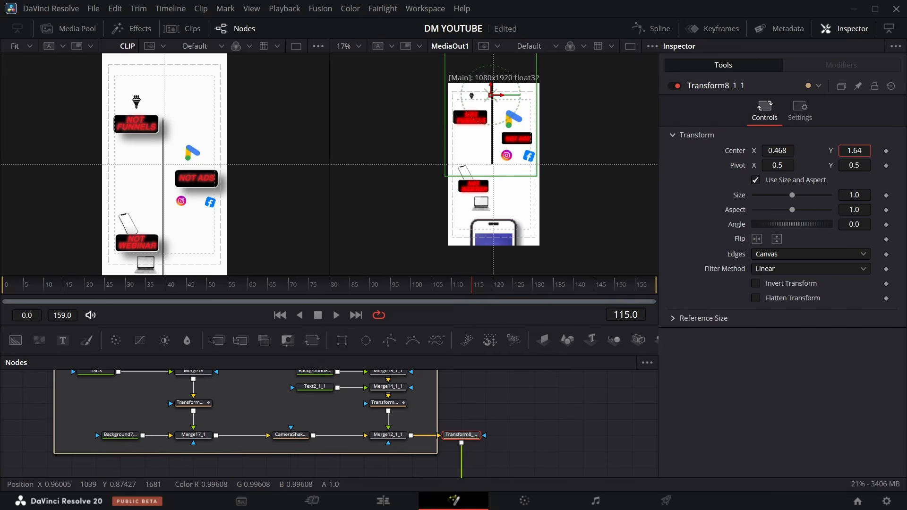
left_click_drag(906, 150, 906, 151)
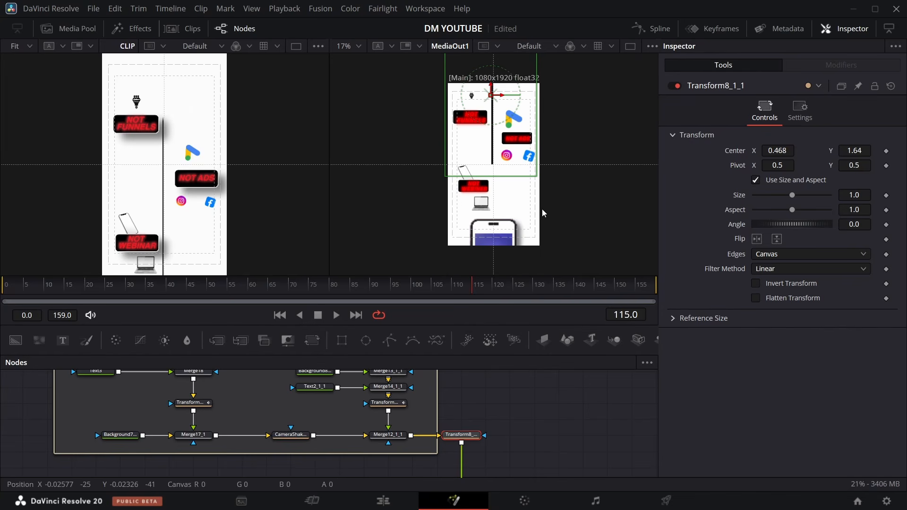
Step: Move the merged phone and text groups down at frame 115 by setting Transform12's Center Y to -0.423
scroll(515, 374, "up", 5)
scroll(484, 420, "down", 3)
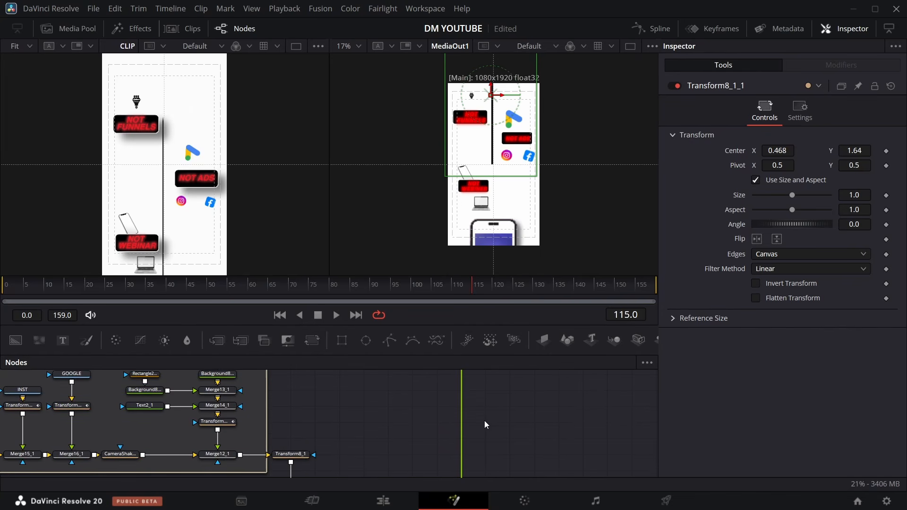
scroll(516, 435, "down", 5)
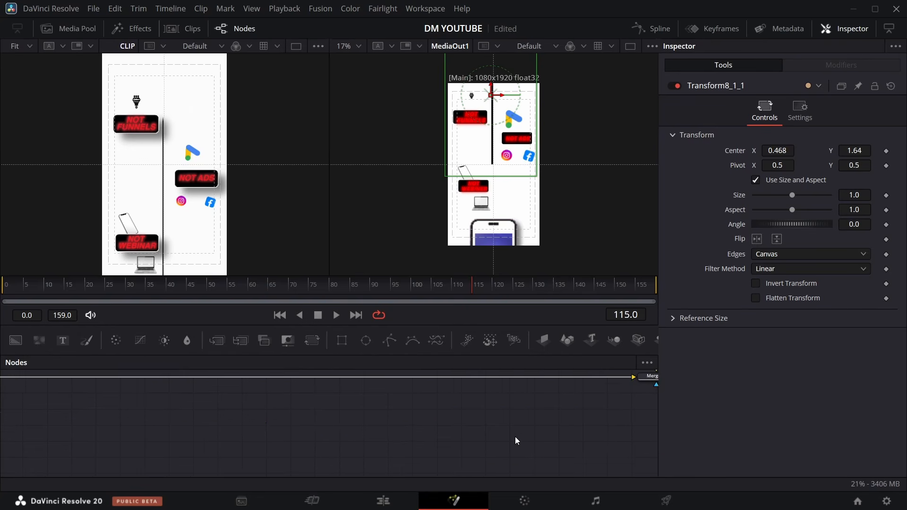
scroll(515, 435, "up", 4)
left_click(512, 424)
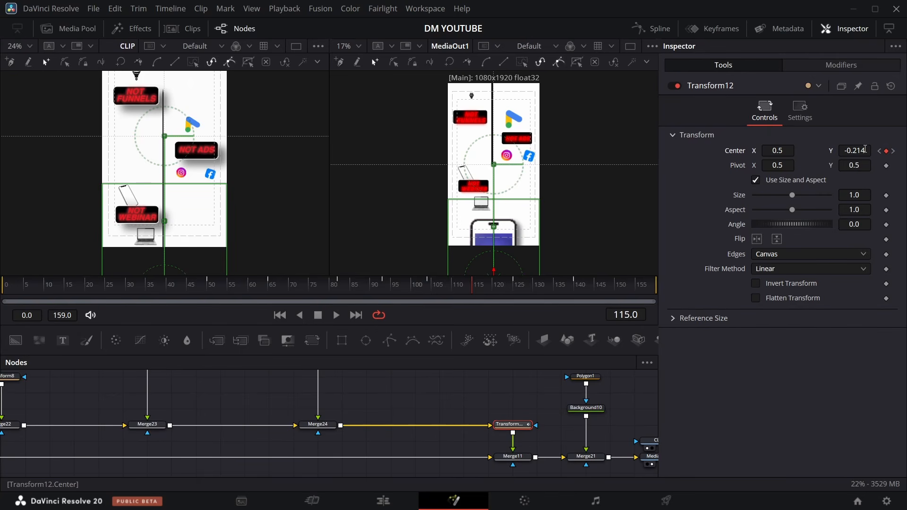
left_click_drag(865, 149, 797, 150)
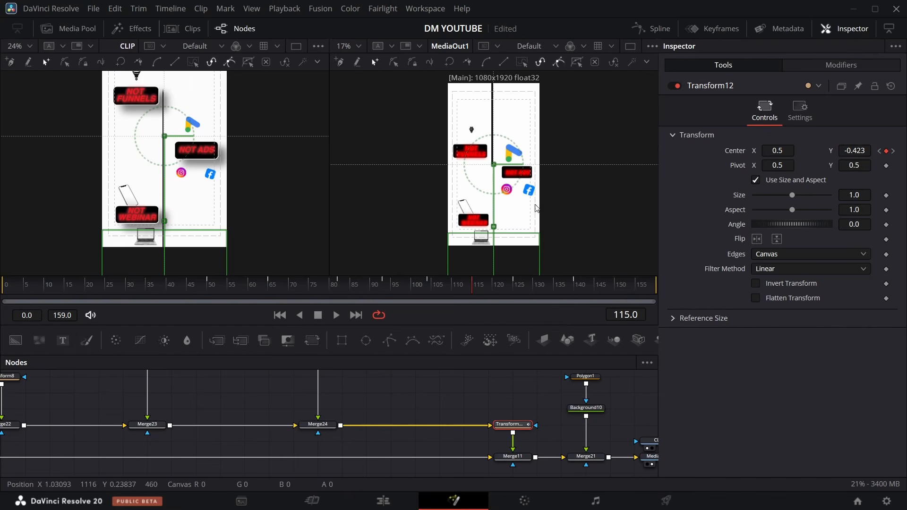
Step: Set Transform8_1_1's Center Y to 1.78 to align the NOT FUNNELS group with the reference clip
scroll(362, 426, "up", 10)
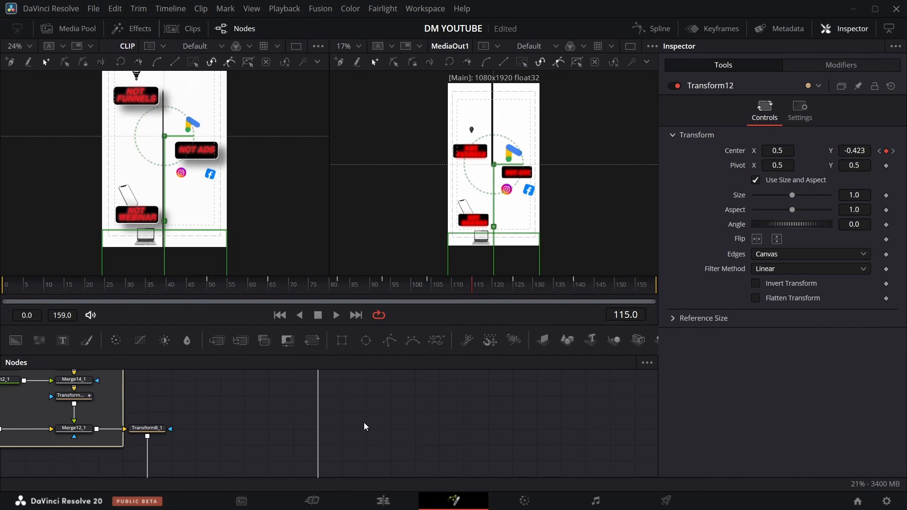
scroll(363, 427, "up", 5)
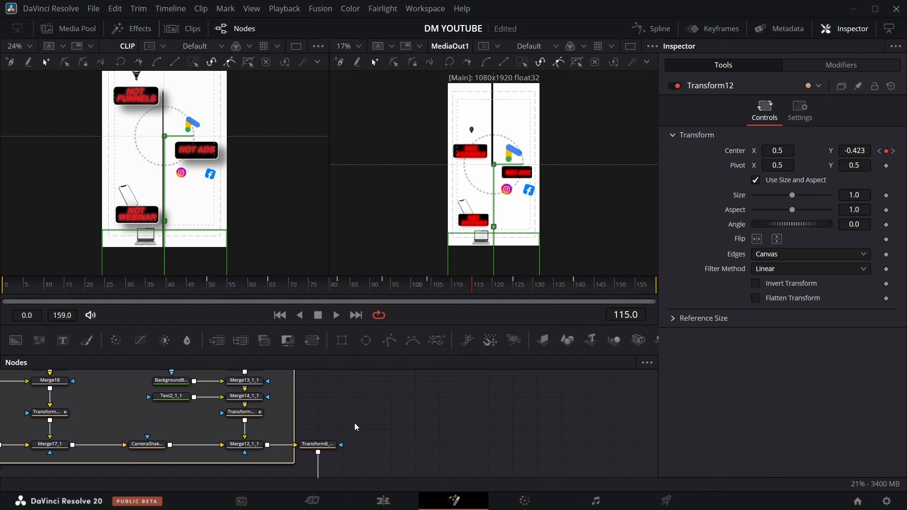
left_click(333, 443)
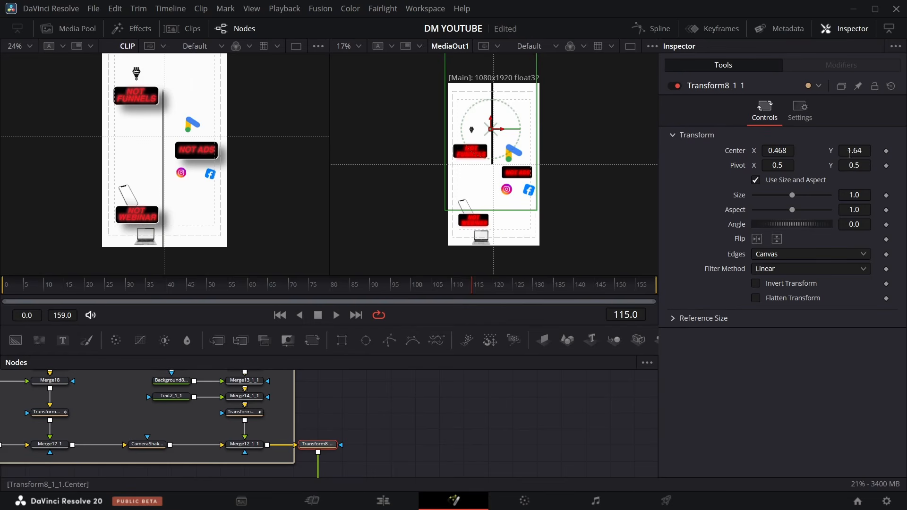
left_click_drag(848, 153, 870, 154)
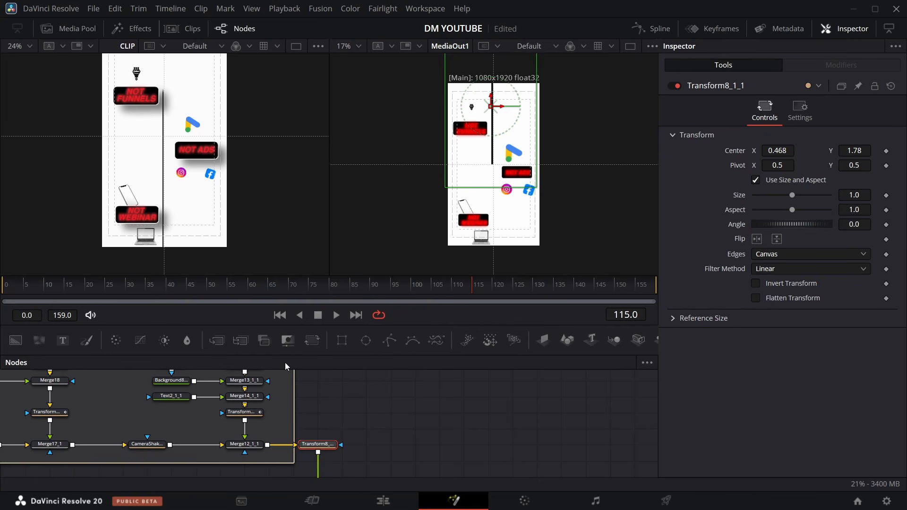
Step: Remove Transform12's Center keyframe at frame 125
scroll(219, 389, "left", 3)
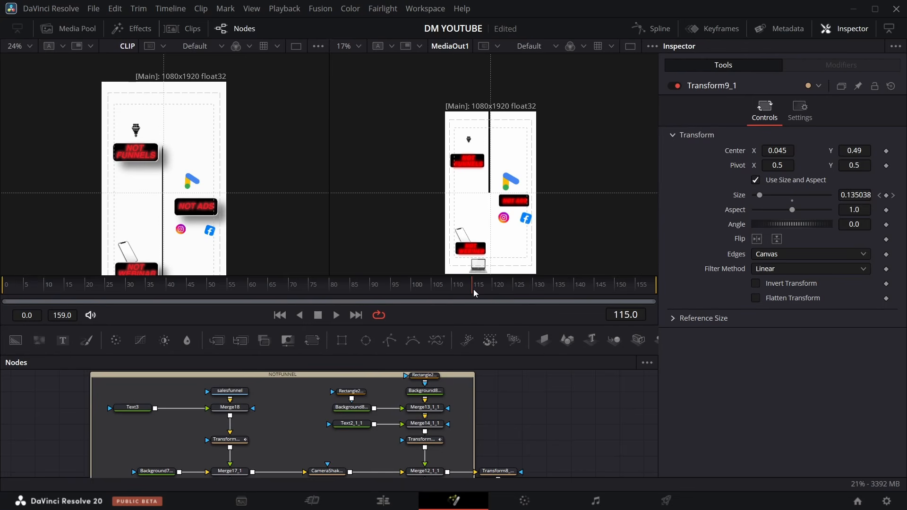
left_click_drag(474, 290, 514, 293)
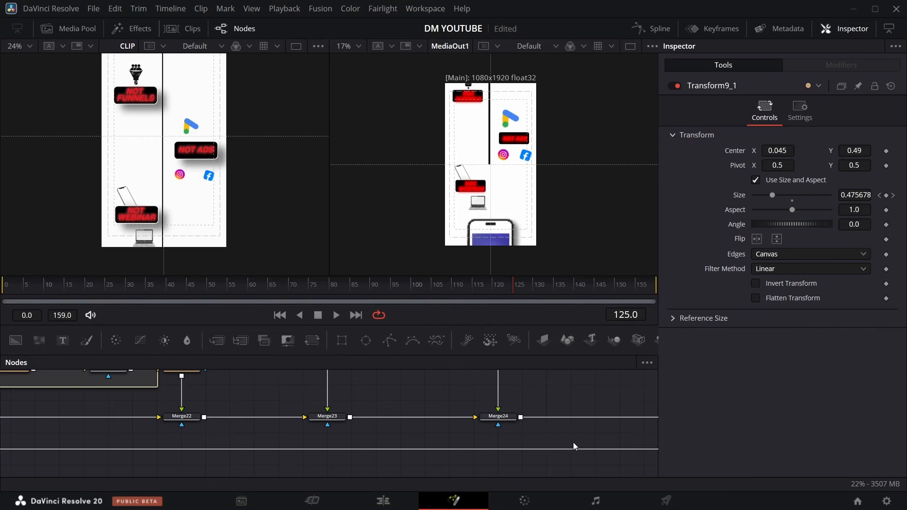
scroll(520, 432, "up", 2)
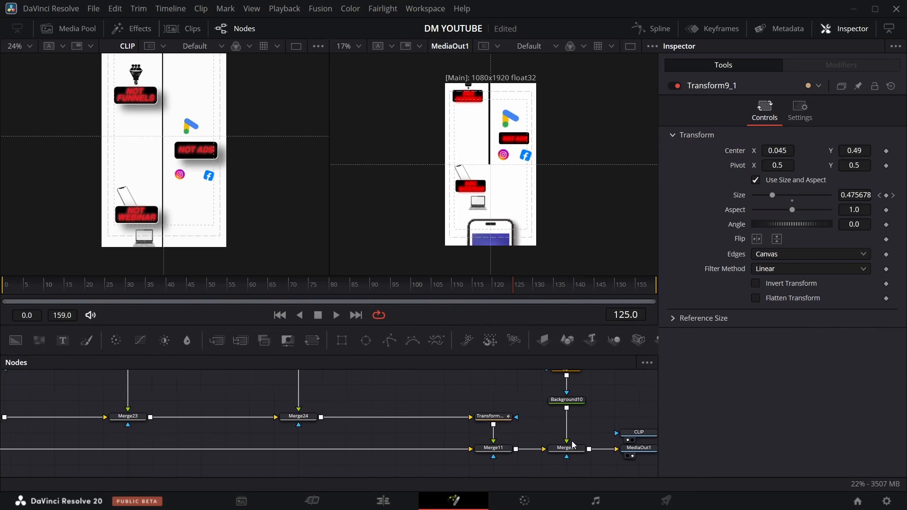
left_click(504, 419)
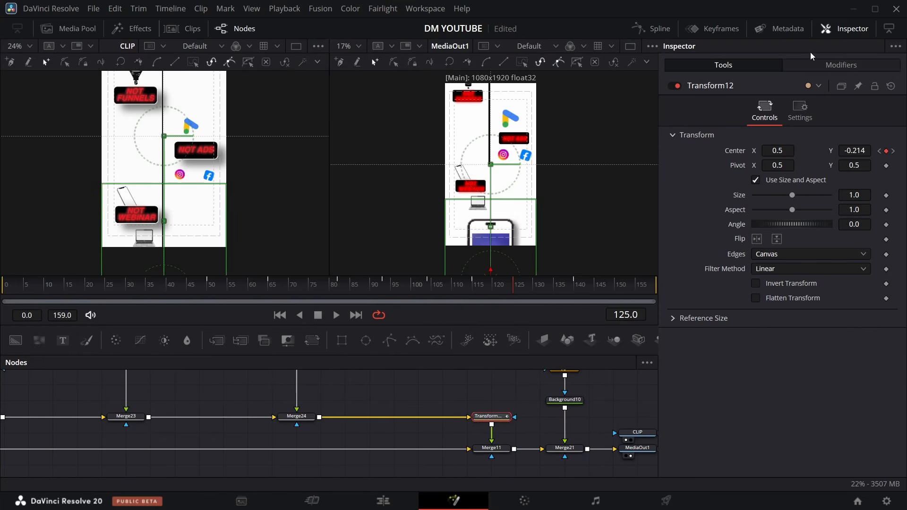
left_click(886, 151)
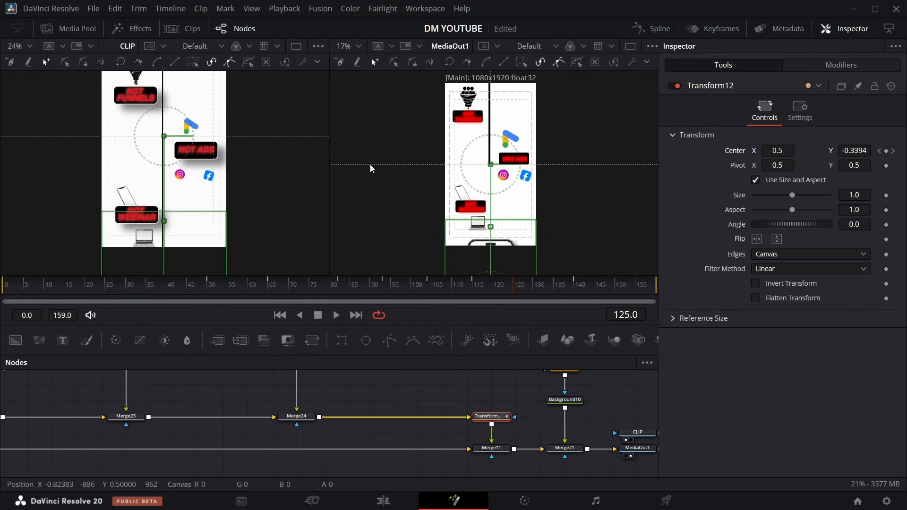
Step: Delete Transform12's Center keyframe at frame 140 and add one at frame 125 holding Center Y at -0.423
scroll(199, 112, "up", 2)
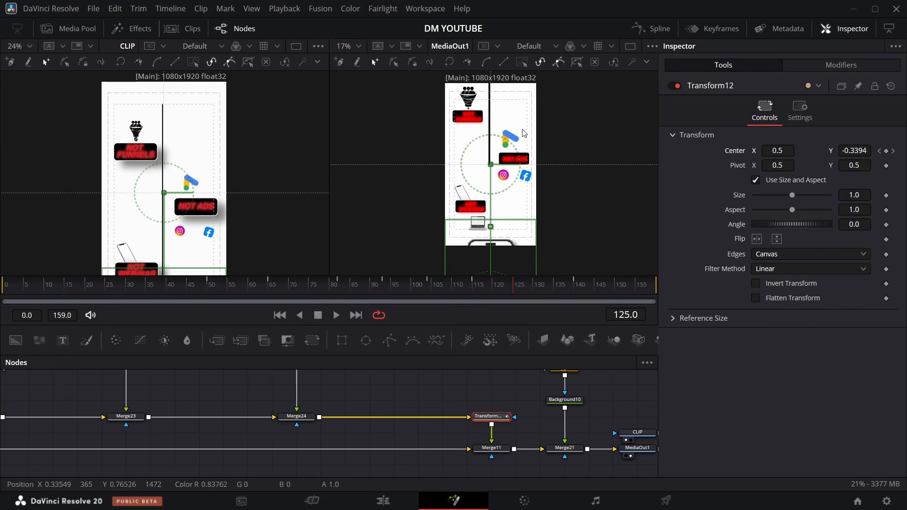
scroll(522, 133, "up", 1)
scroll(522, 133, "down", 1)
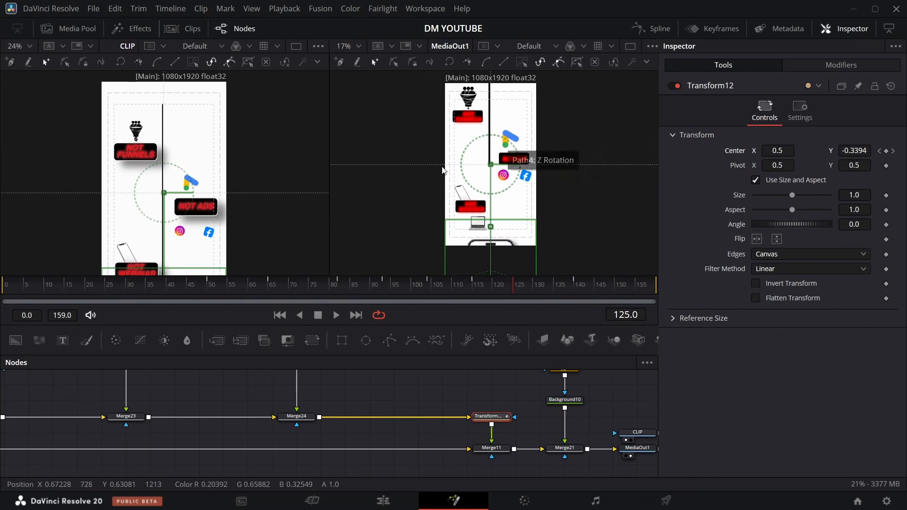
scroll(458, 186, "down", 1)
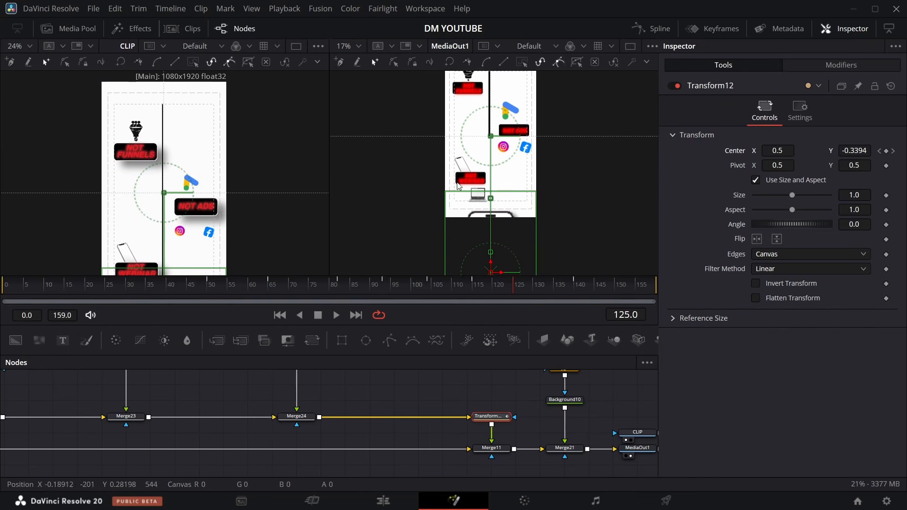
left_click(475, 289)
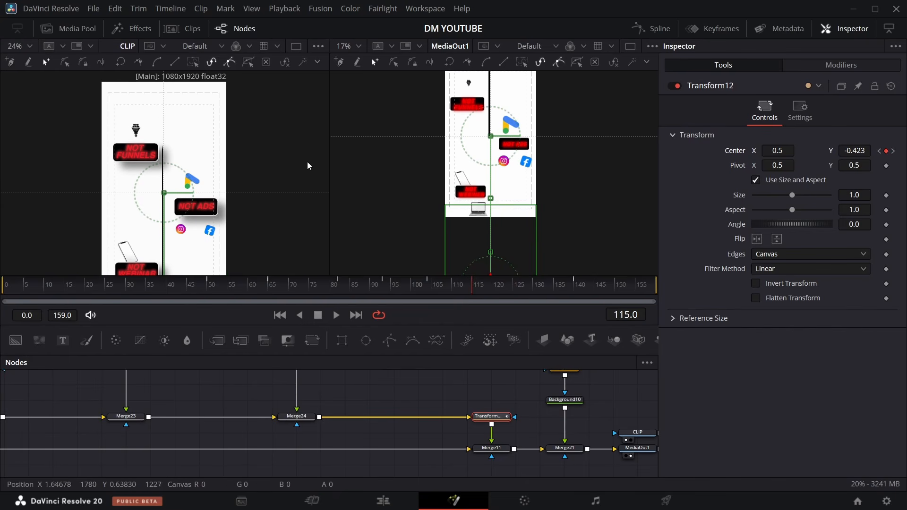
scroll(491, 129, "up", 2)
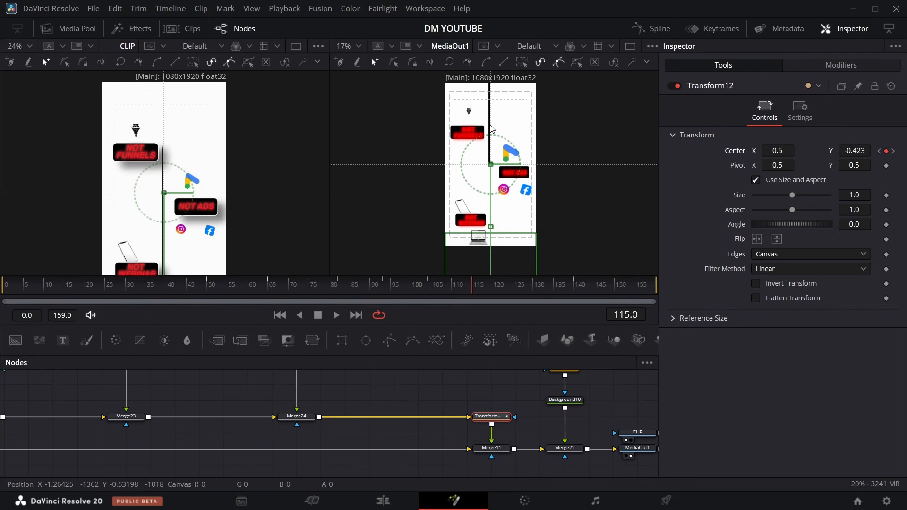
left_click(578, 292)
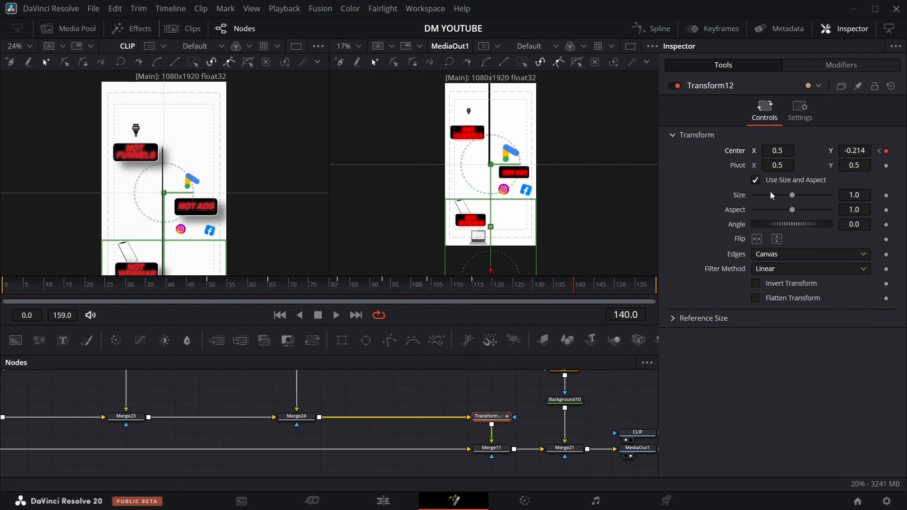
left_click(886, 151)
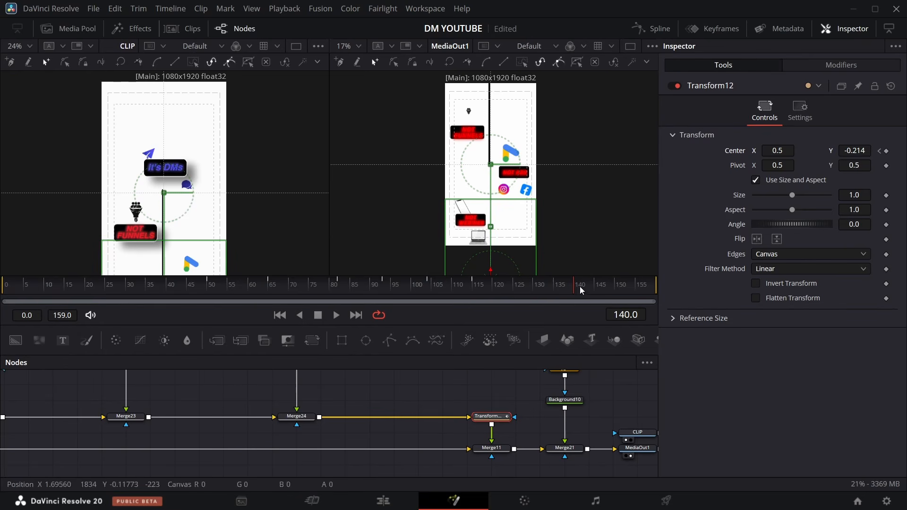
left_click_drag(578, 295, 516, 288)
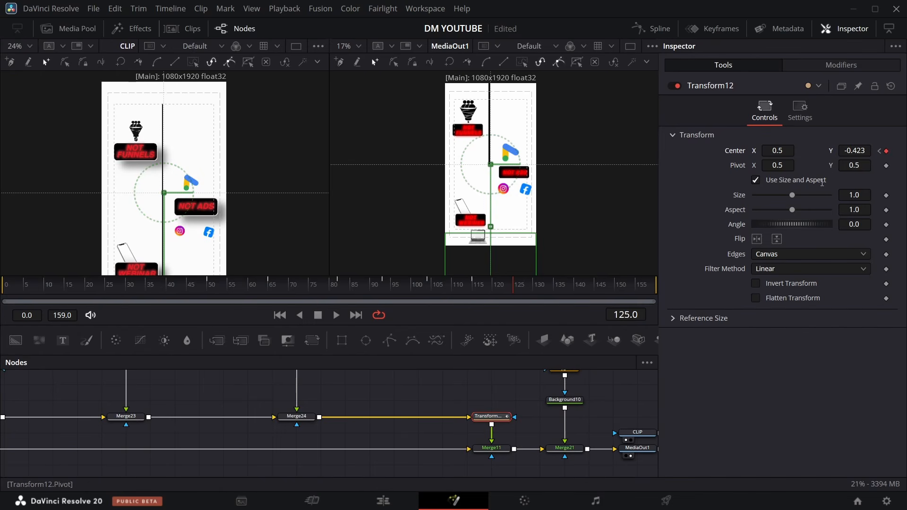
Step: Move the merged phone and text groups down at frame 140 by setting Transform12's Center Y to -0.809
left_click_drag(514, 295, 535, 293)
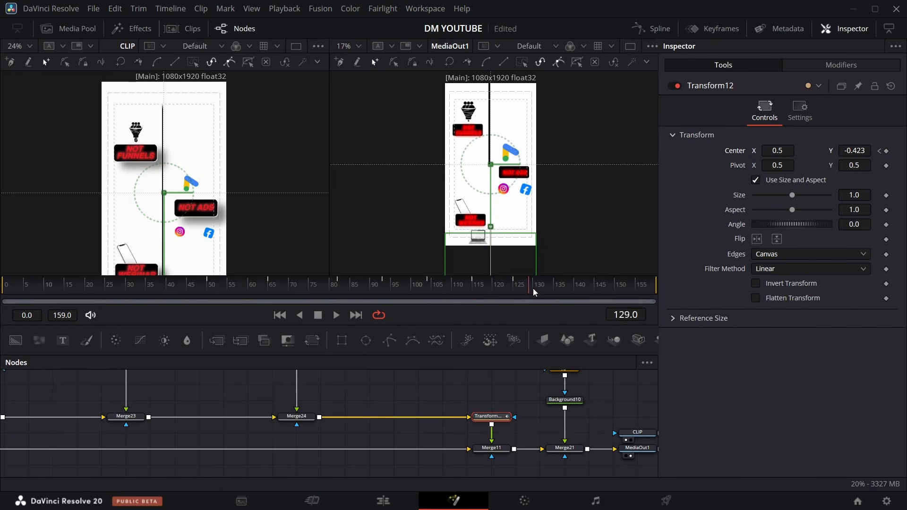
left_click(576, 289)
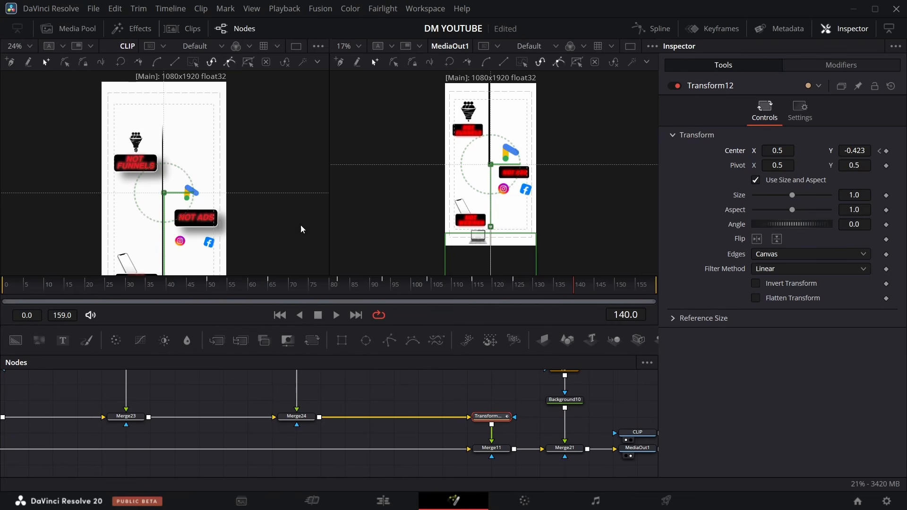
scroll(175, 184, "down", 2)
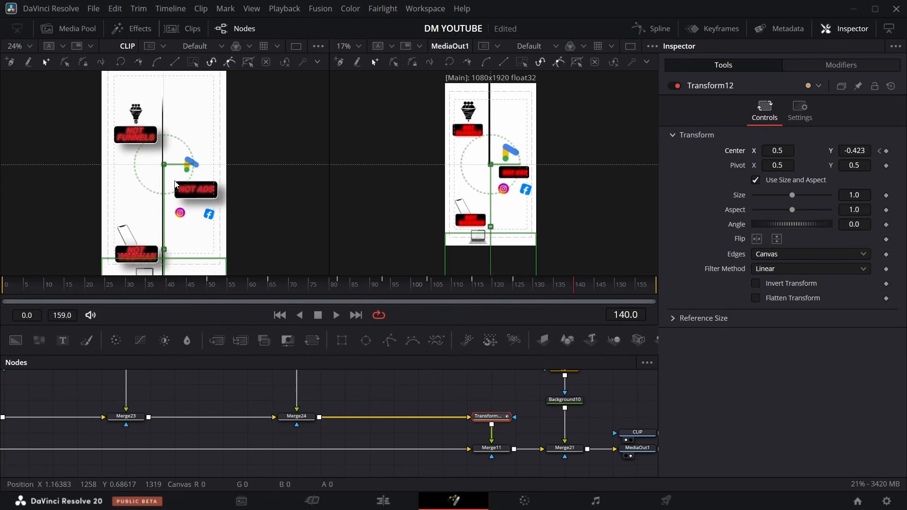
scroll(175, 184, "down", 1)
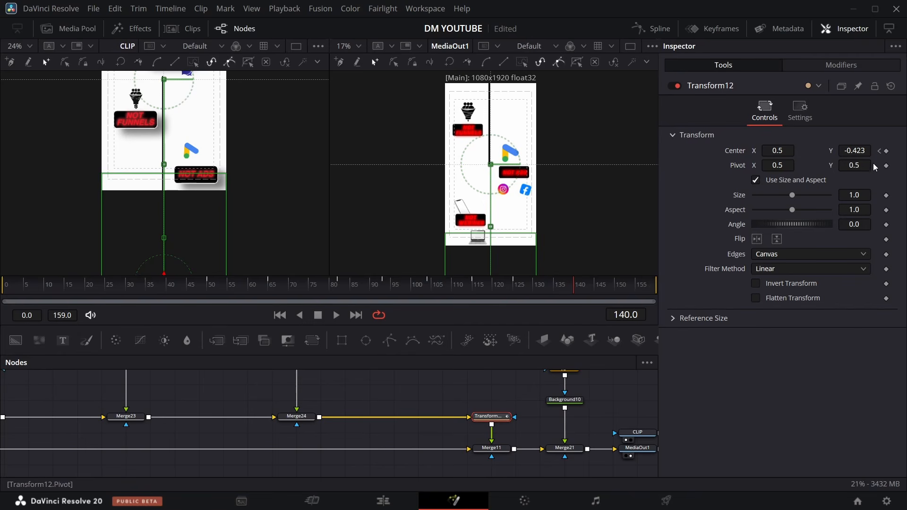
left_click_drag(867, 152, 825, 151)
left_click_drag(854, 151, 822, 150)
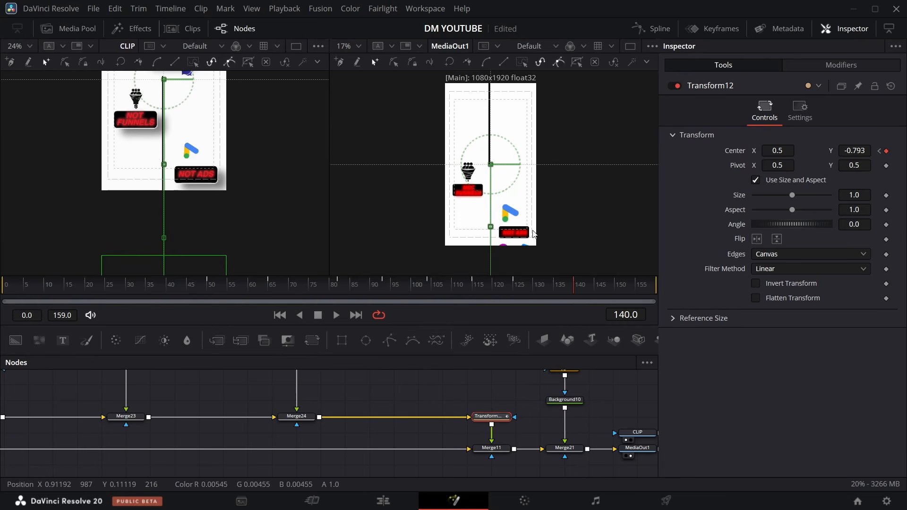
left_click_drag(864, 152, 854, 153)
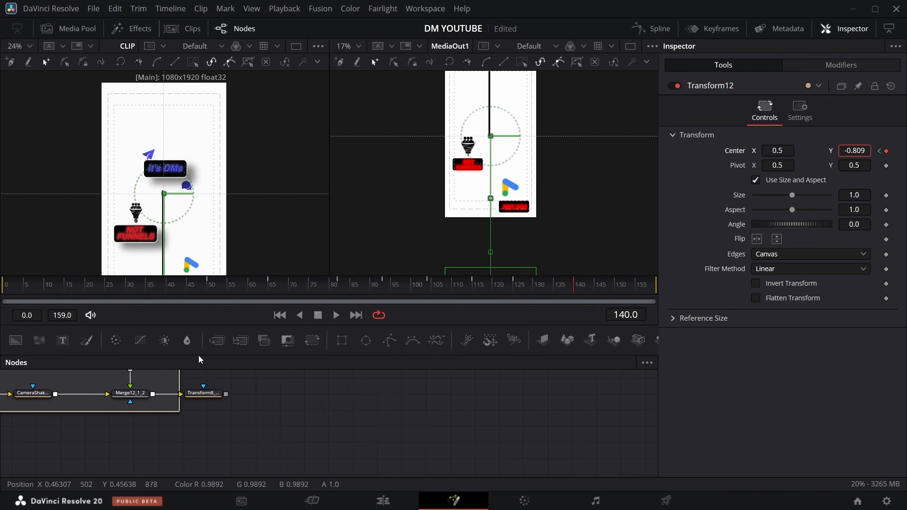
Step: Merge the It's DMs group by connecting Transform8_1_2's output to Merge24's output, and shift the Transform8_1_2 node farther from its group
left_click_drag(227, 398, 207, 434)
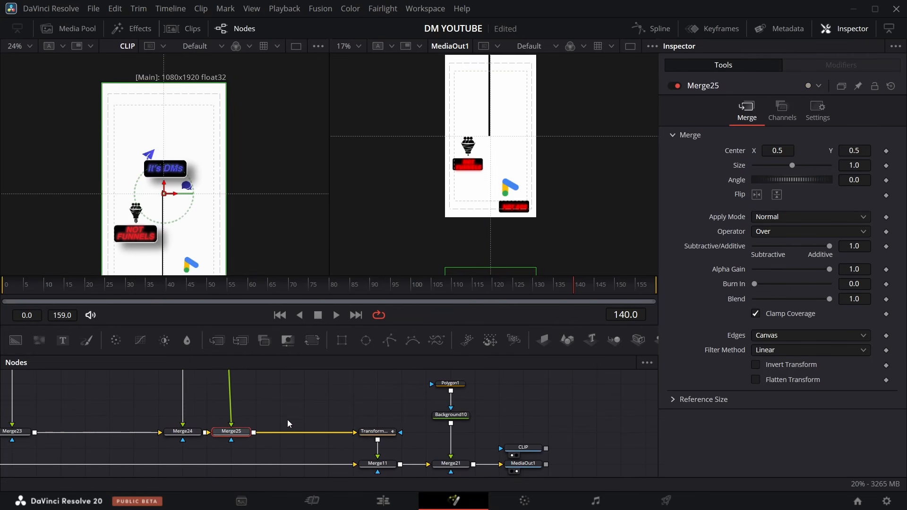
scroll(305, 401, "up", 5)
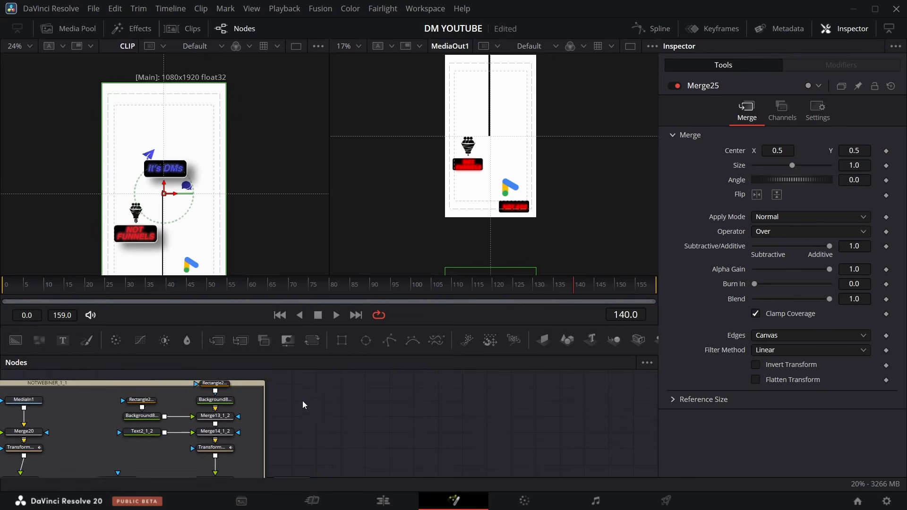
scroll(287, 412, "down", 1)
left_click_drag(290, 449, 346, 455)
Step: Raise the It's DMs group by increasing Transform8_1_2's Center Y to bring it into view above NOT FUNNELS
scroll(373, 421, "up", 3)
scroll(367, 408, "down", 4)
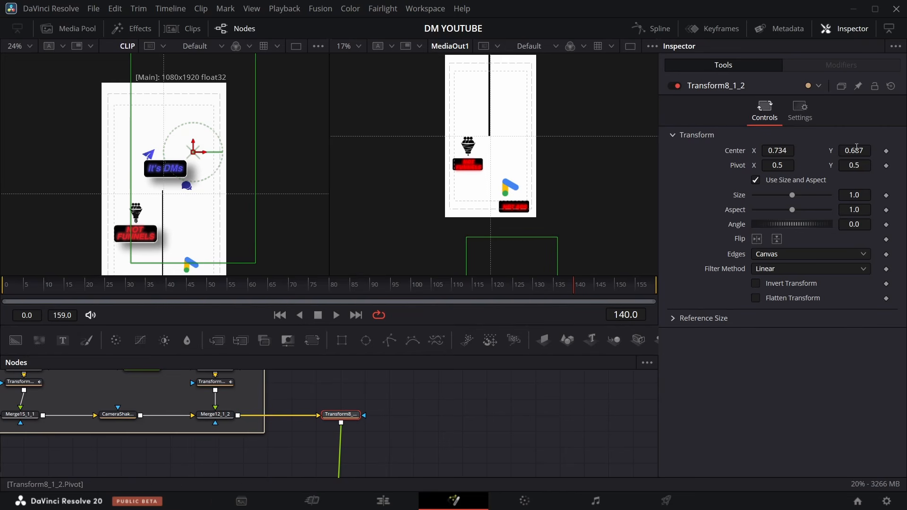
left_click_drag(854, 151, 890, 150)
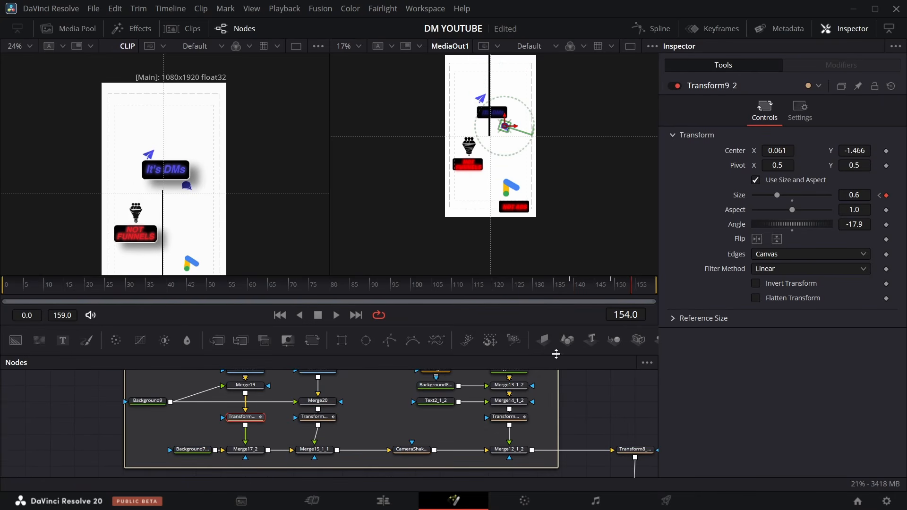
Step: Keyframe Polygon1's Level at 0.0 on frame 50 and 1.0 on frame 51 so the vertical line switches on
left_click_drag(638, 409, 515, 420)
scroll(452, 407, "right", 2)
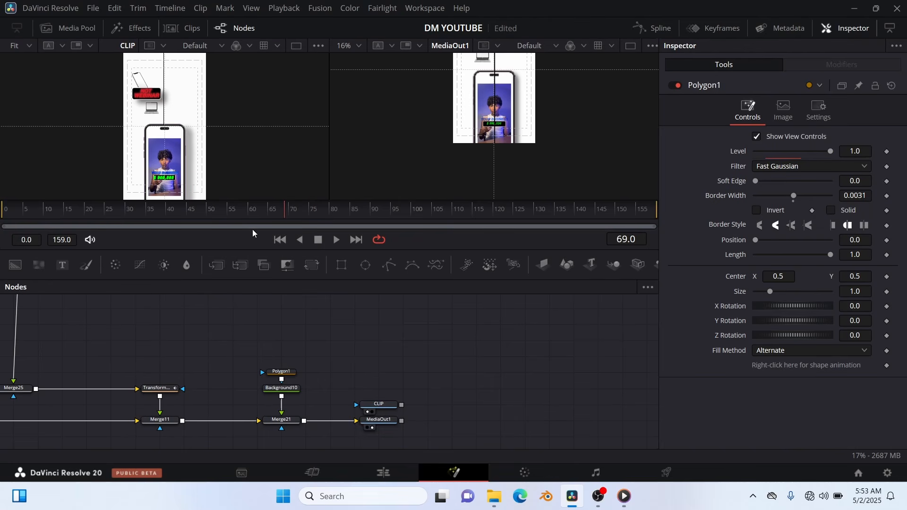
left_click_drag(252, 229, 222, 233)
key("Left")
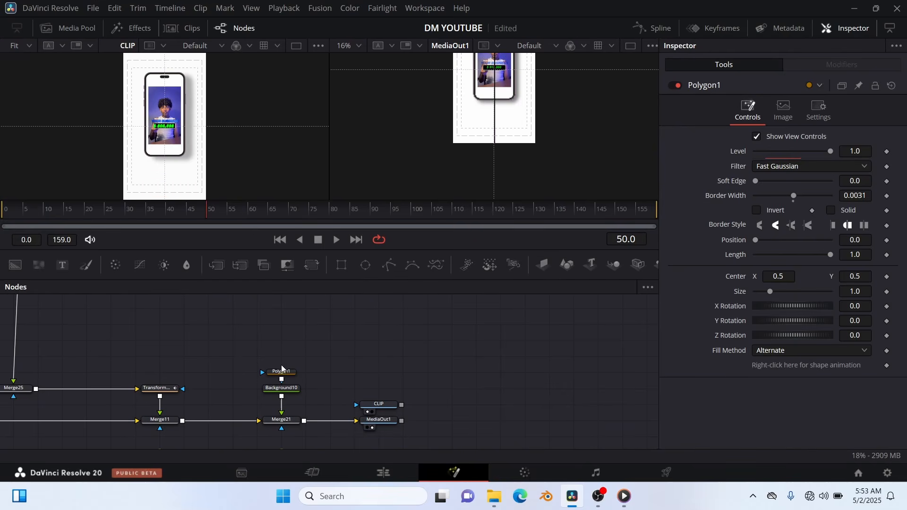
left_click_drag(278, 348, 301, 392)
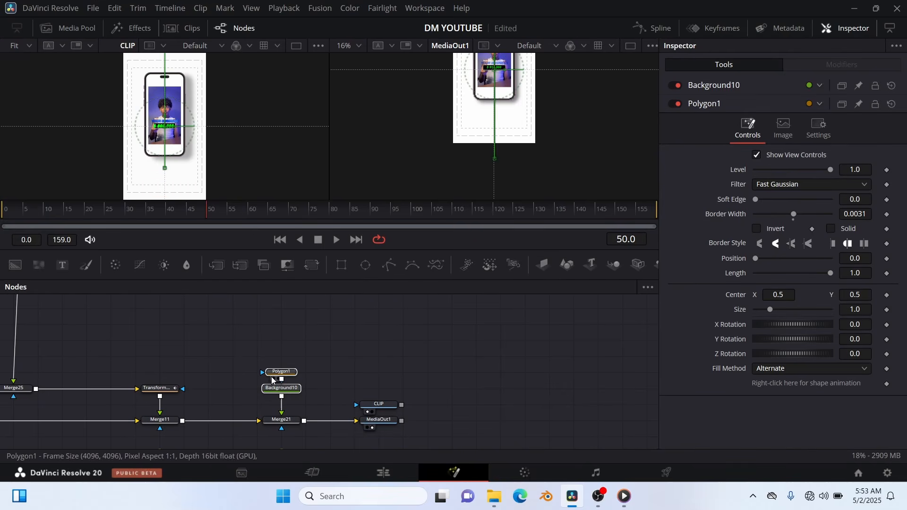
left_click(285, 376)
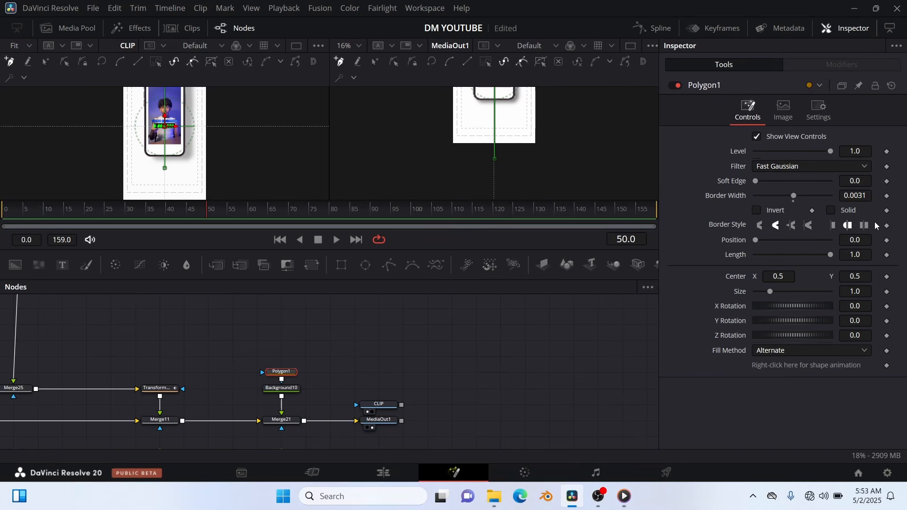
left_click(886, 152)
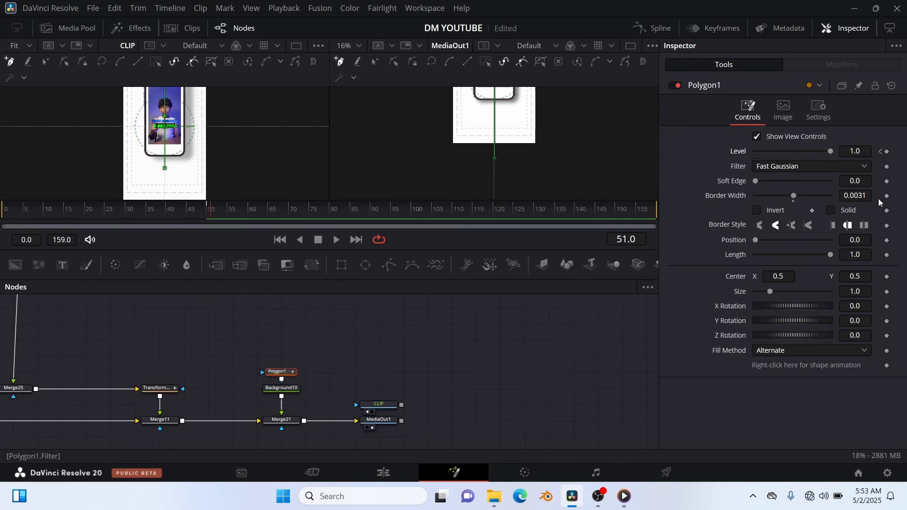
left_click(886, 152)
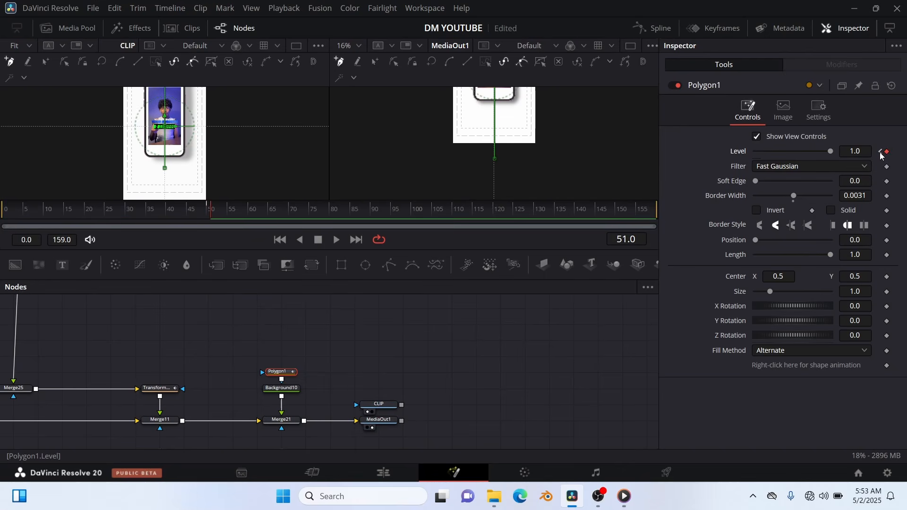
left_click(880, 152)
left_click_drag(827, 151, 601, 211)
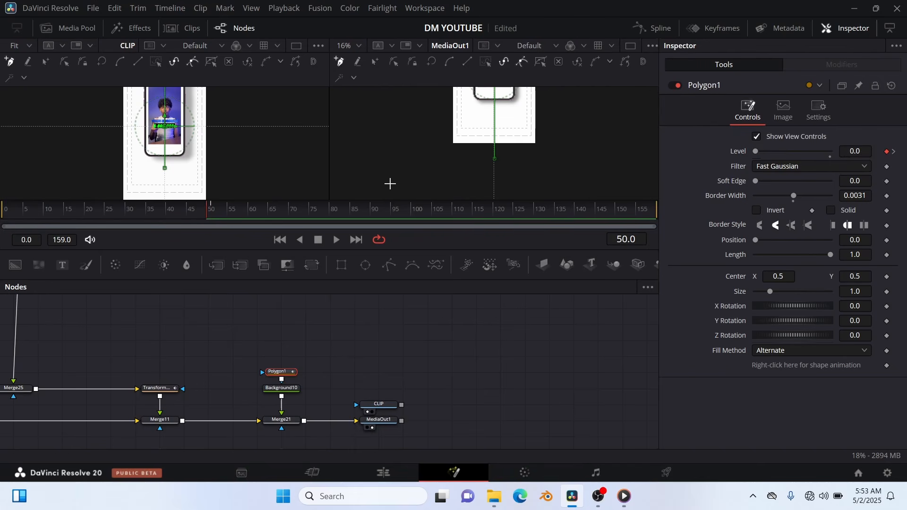
Step: Raise the vertical line at frame 51 by setting Polygon1's Center Y to 0.682
scroll(385, 158, "up", 4)
scroll(279, 155, "up", 3)
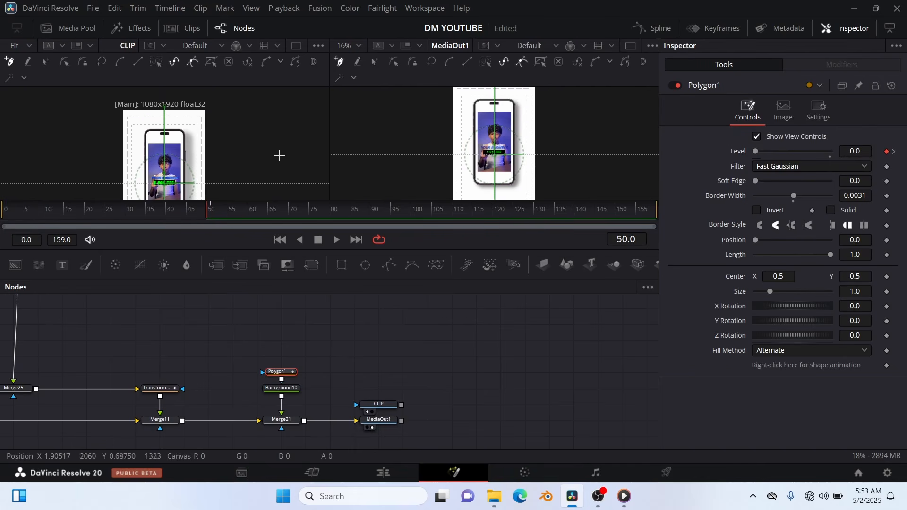
left_click_drag(321, 251, 321, 286)
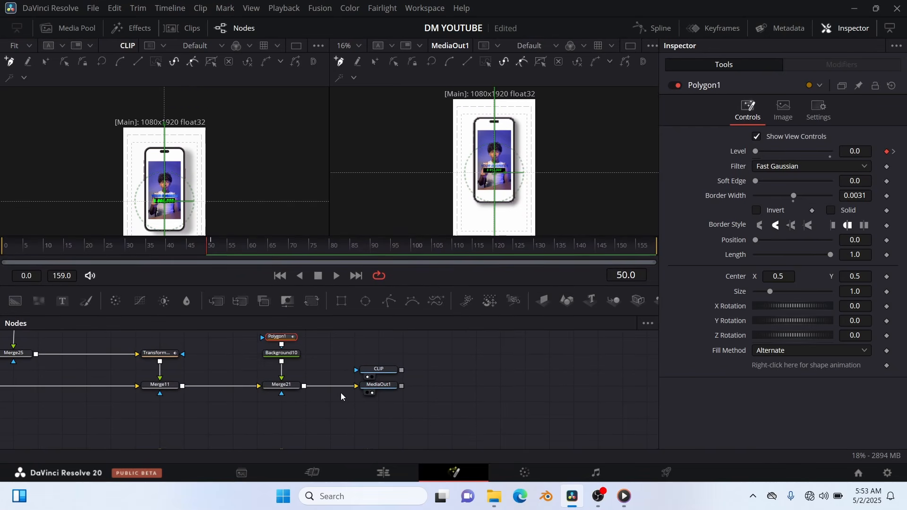
scroll(341, 393, "down", 3)
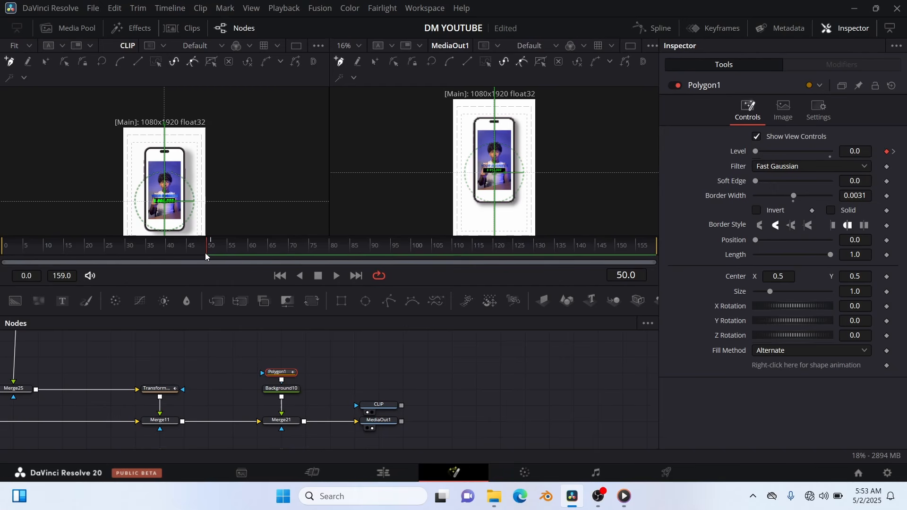
mouse_move(205, 253)
left_mouse_down()
mouse_move(260, 240)
mouse_move(207, 251)
left_mouse_up()
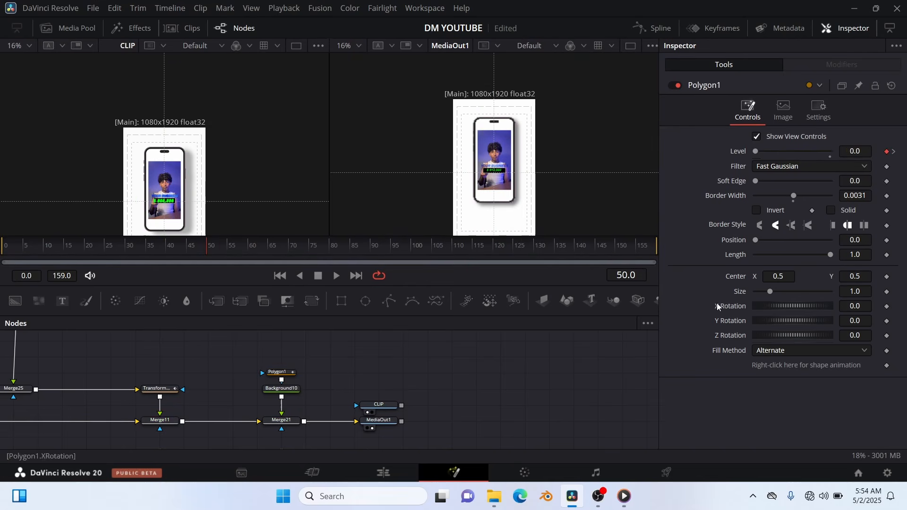
left_click(216, 251)
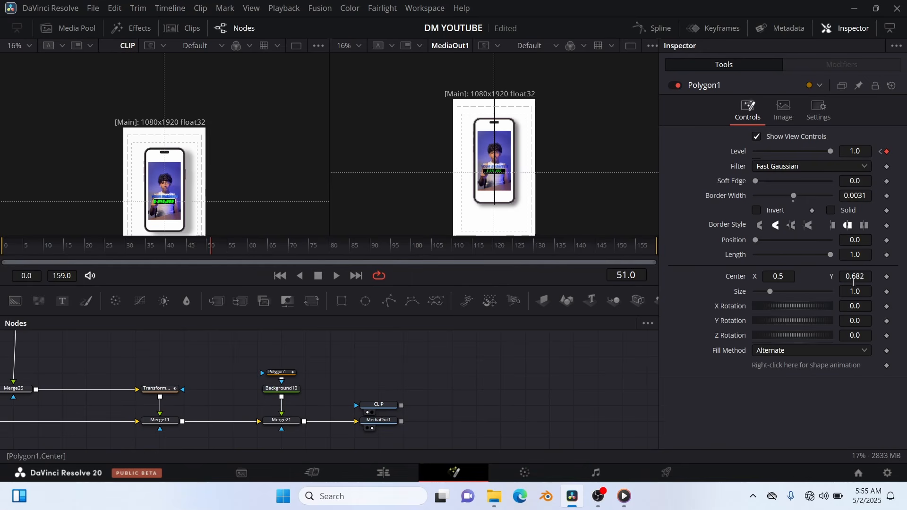
Step: Keyframe the vertical line on frame 51 with Polygon1's Center Y at 0.957 and Length at 0.0
left_click_drag(854, 283, 865, 276)
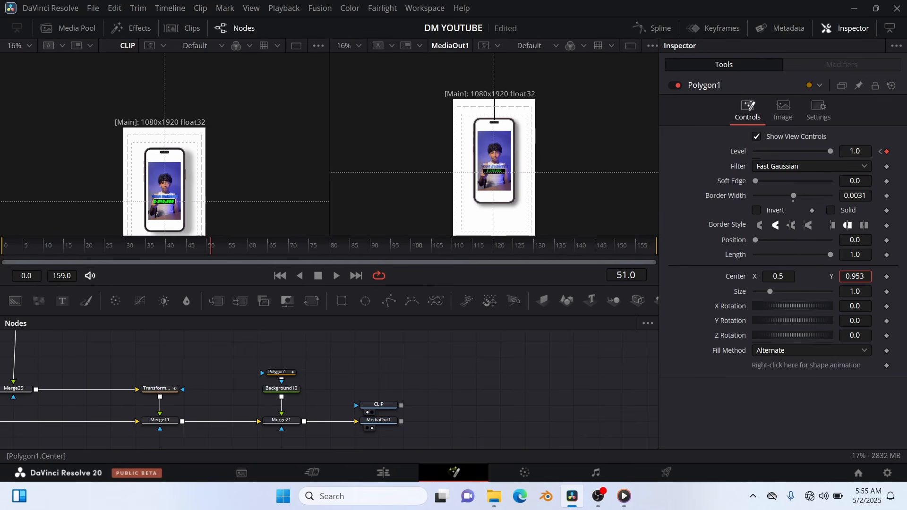
left_click_drag(855, 276, 884, 282)
left_click(888, 278)
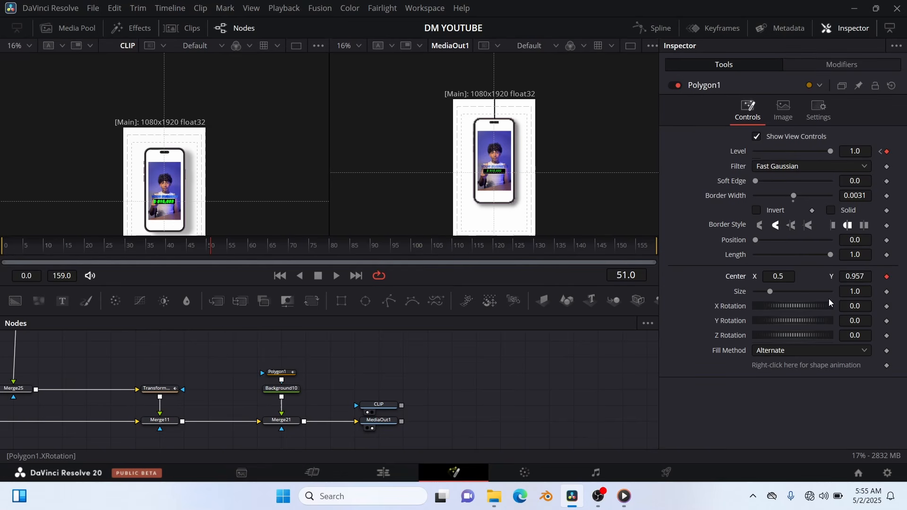
left_click(886, 256)
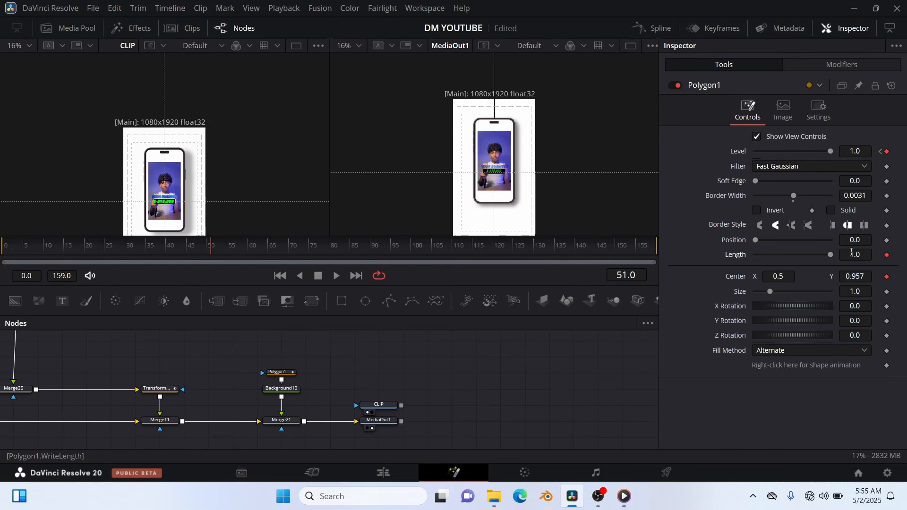
left_click_drag(830, 256, 576, 266)
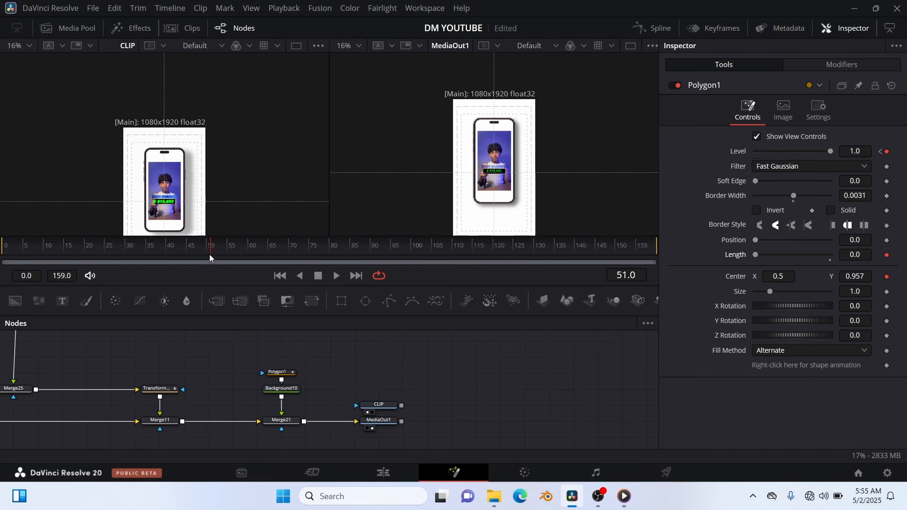
Step: Keyframe the vertical line on frame 70 with Polygon1's Center Y at 0.781 and Length at 0.315
left_click_drag(209, 255, 290, 246)
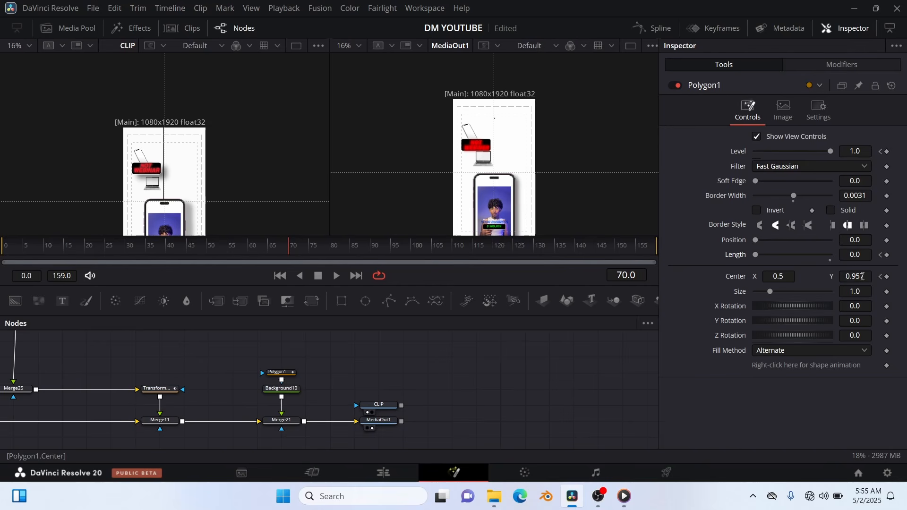
left_click_drag(855, 276, 836, 276)
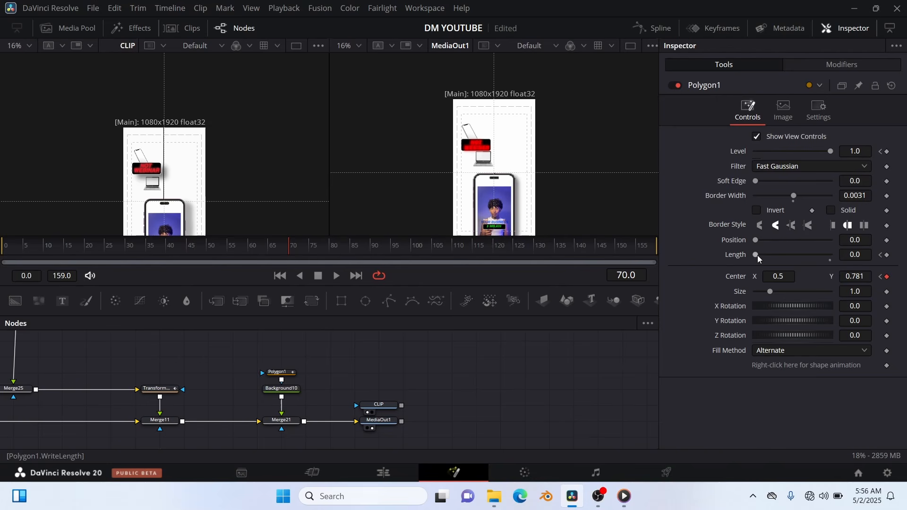
left_click_drag(757, 258, 780, 255)
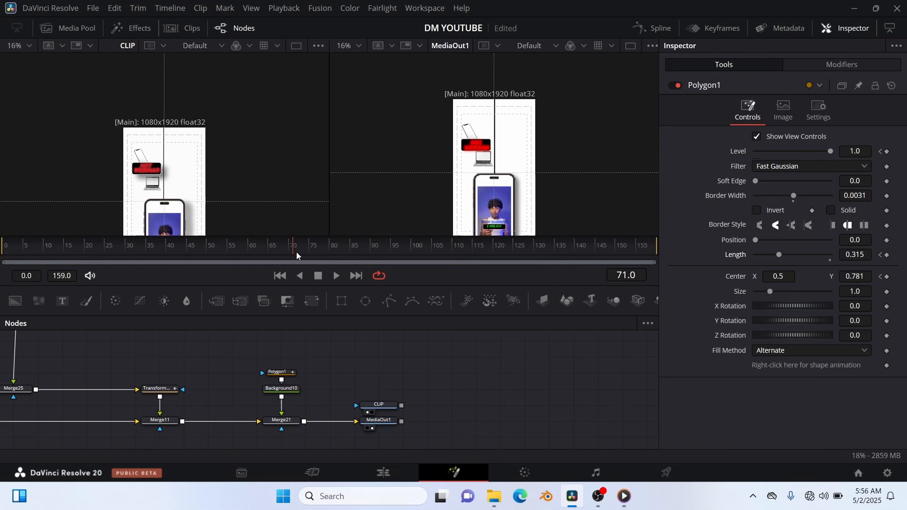
Step: Keyframe the vertical line on frame 100 with Polygon1's Center Y at 0.628 and Length at 0.392
left_click_drag(296, 255, 365, 247)
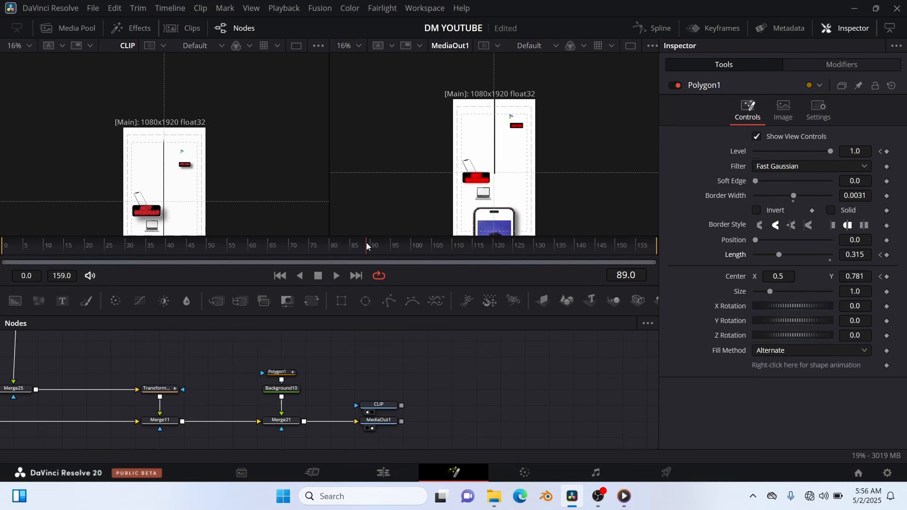
left_click_drag(366, 244, 376, 246)
left_click_drag(375, 242, 412, 245)
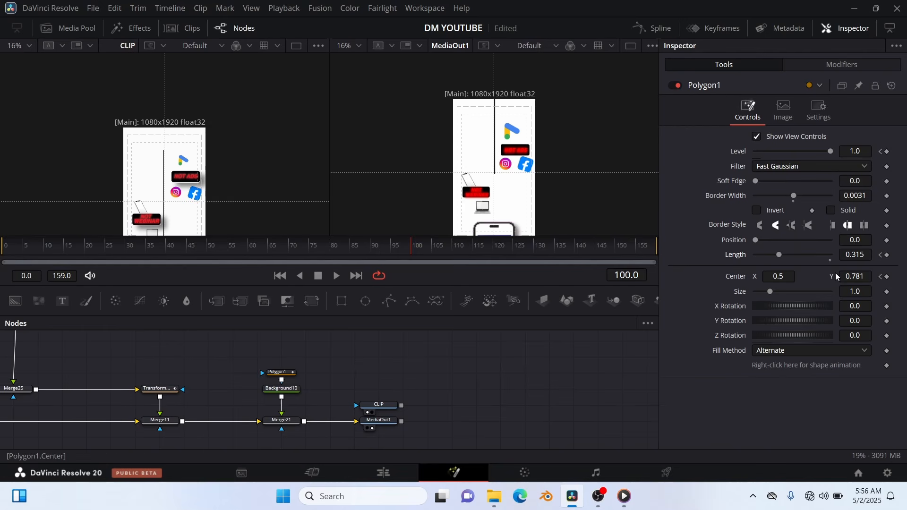
left_click_drag(854, 276, 821, 276)
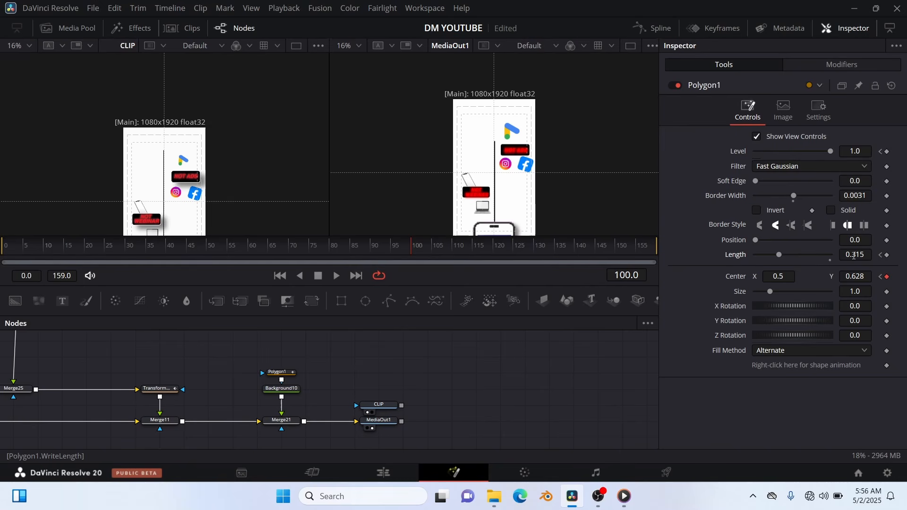
double_click(854, 256)
type("0.32")
key("Return")
left_click_drag(855, 255, 862, 254)
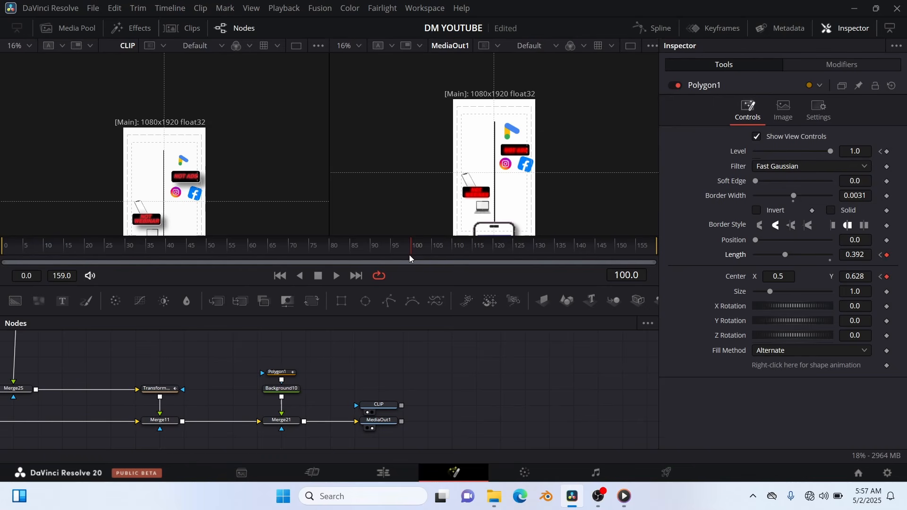
Step: Change Polygon1's Length keyframe on frame 70 to 0.392 to match frame 100, and check the line's motion between both frames
left_click_drag(410, 256, 420, 230)
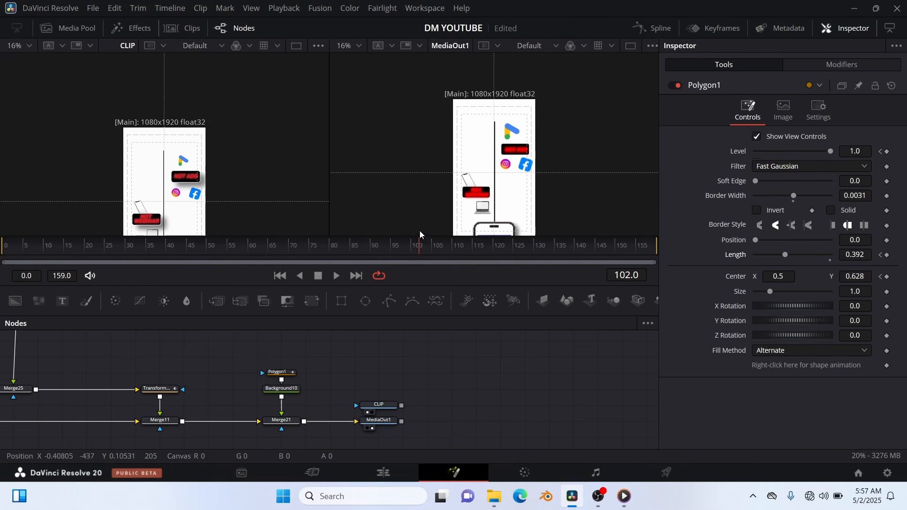
left_click(288, 376)
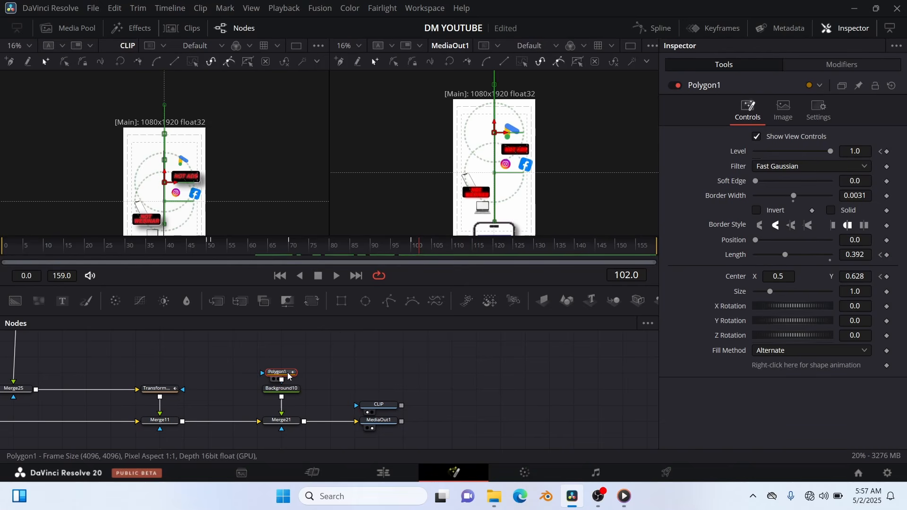
left_click(881, 255)
left_click(880, 255)
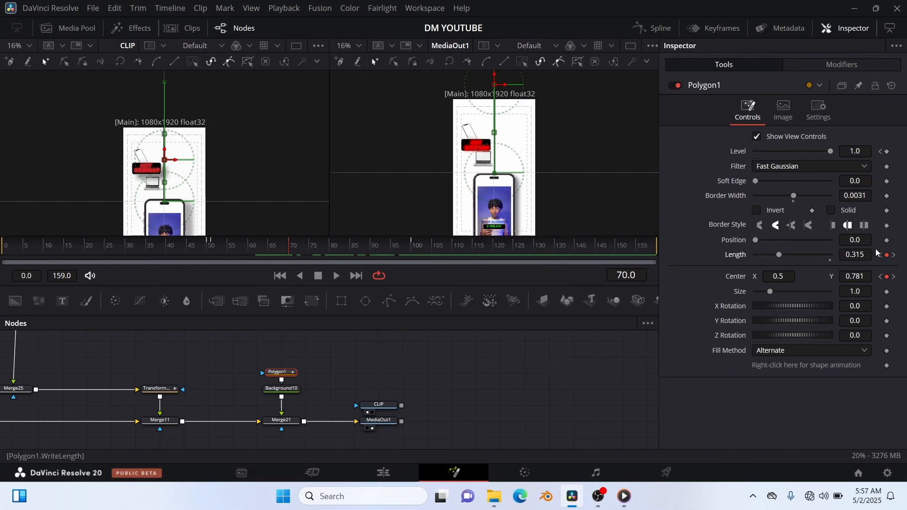
left_click(894, 257)
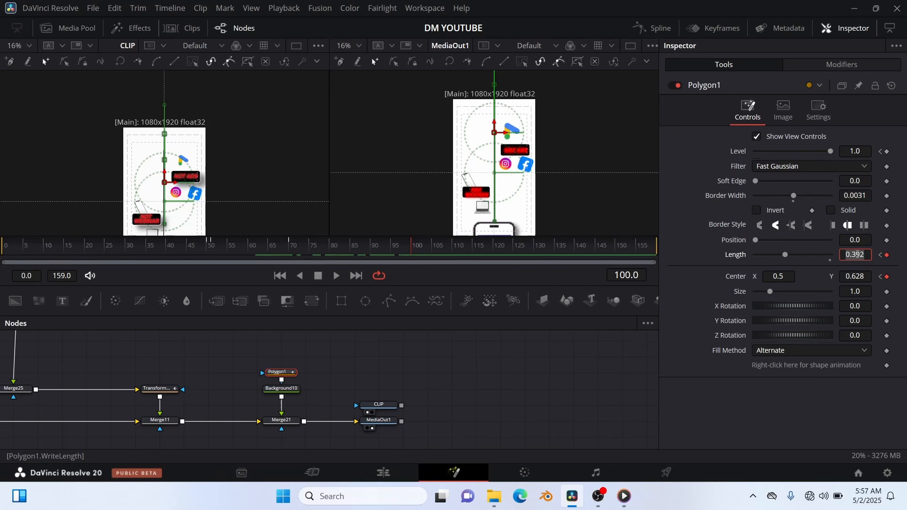
left_click(879, 255)
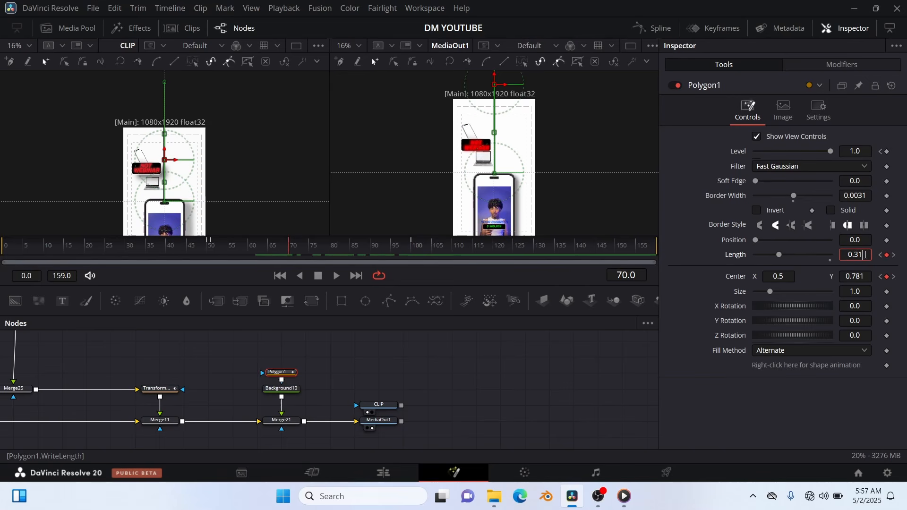
key("BackSpace")
key("Return")
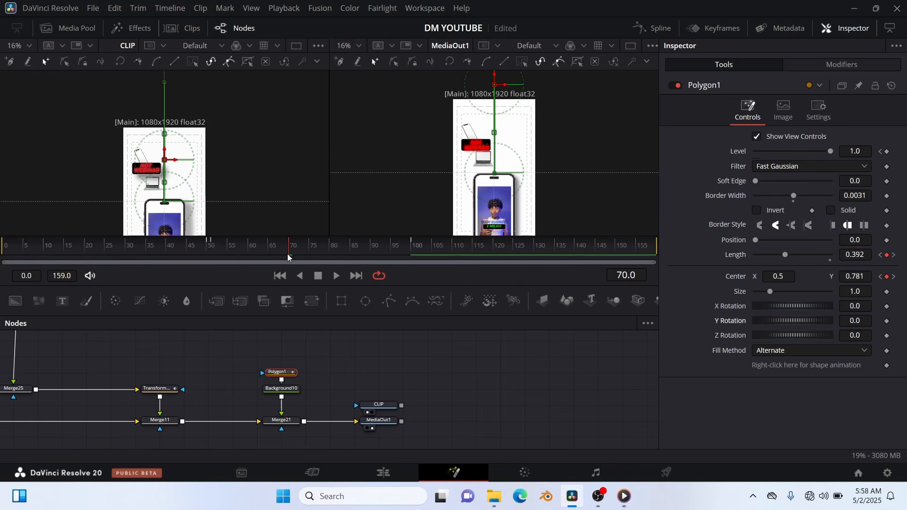
left_click_drag(289, 257, 406, 241)
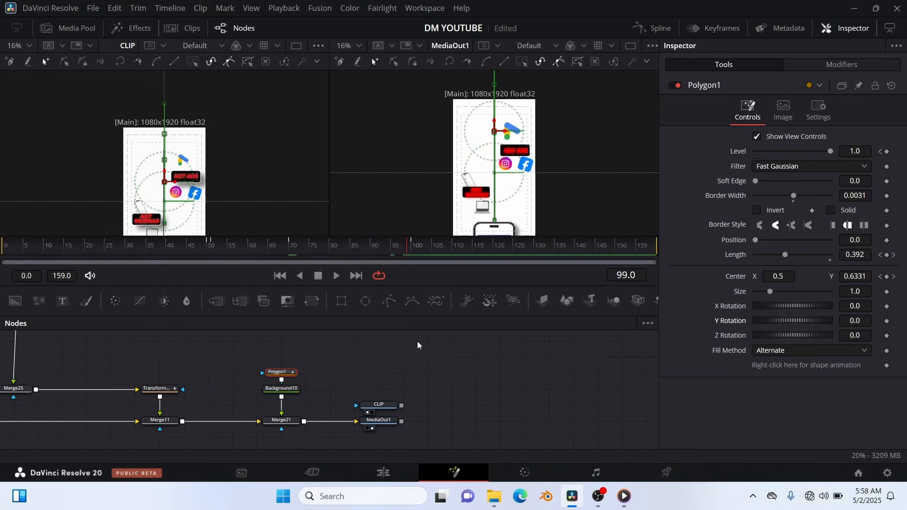
left_click(410, 255)
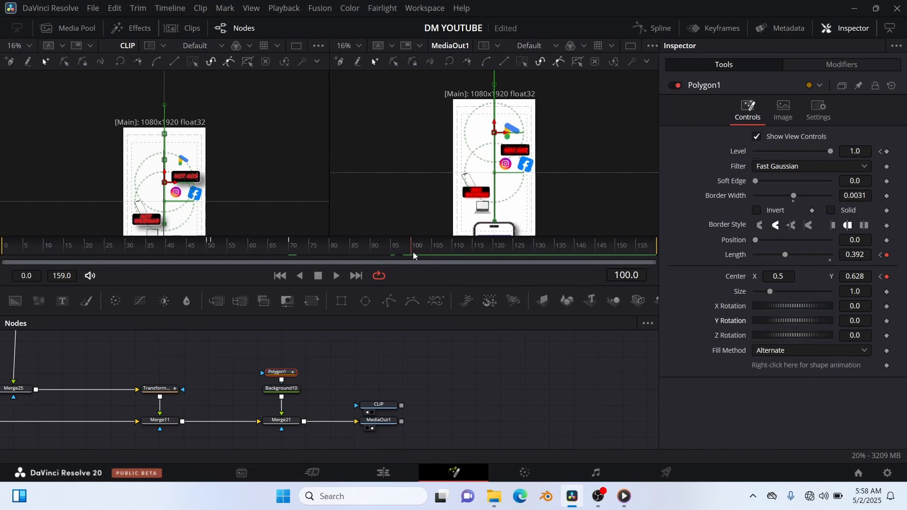
left_click(443, 368)
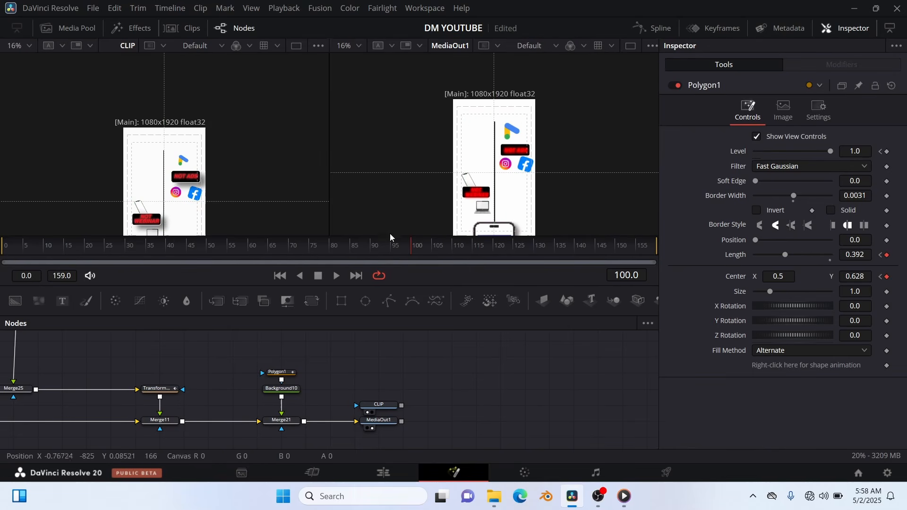
Step: Keyframe Polygon1 with Center Y 0.518 and Length 0.565 on frame 121, and Center Y 0.328 on frame 140
left_click(497, 249)
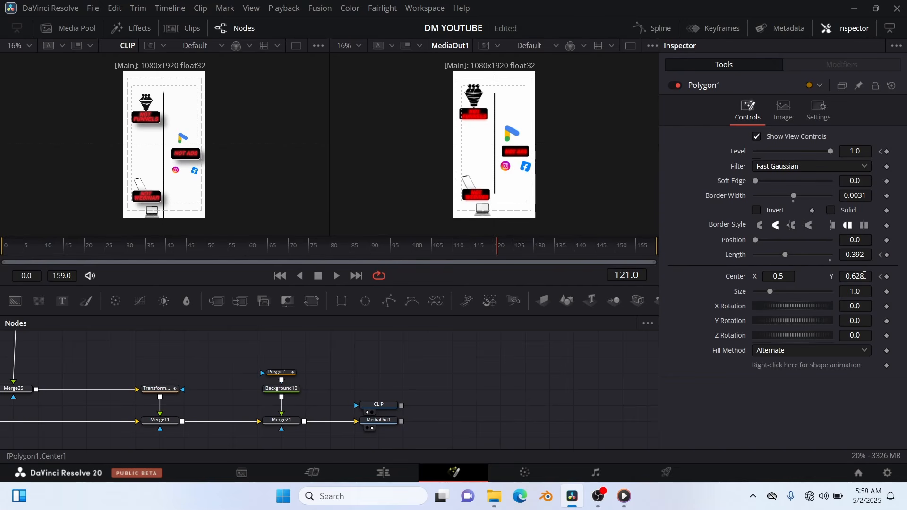
left_click_drag(863, 275, 856, 274)
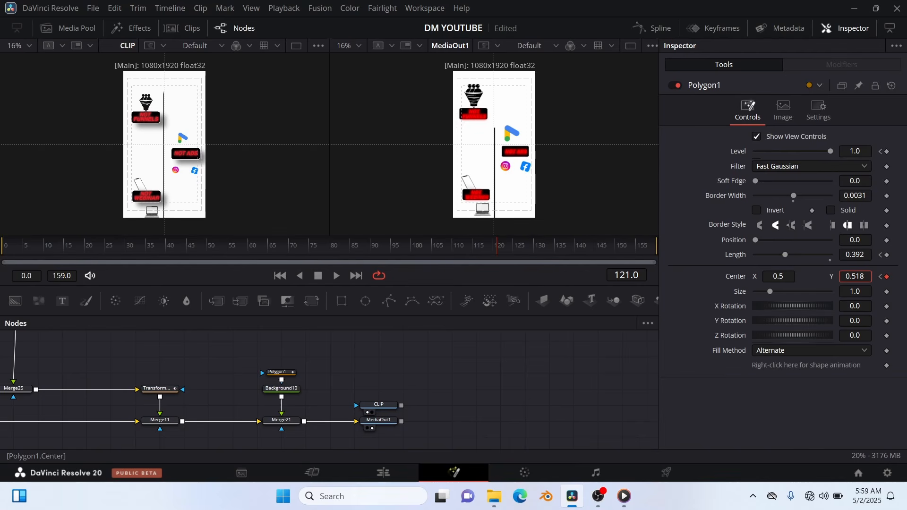
mouse_move(862, 256)
left_mouse_down()
mouse_move(879, 256)
mouse_move(859, 254)
mouse_move(871, 255)
left_mouse_up()
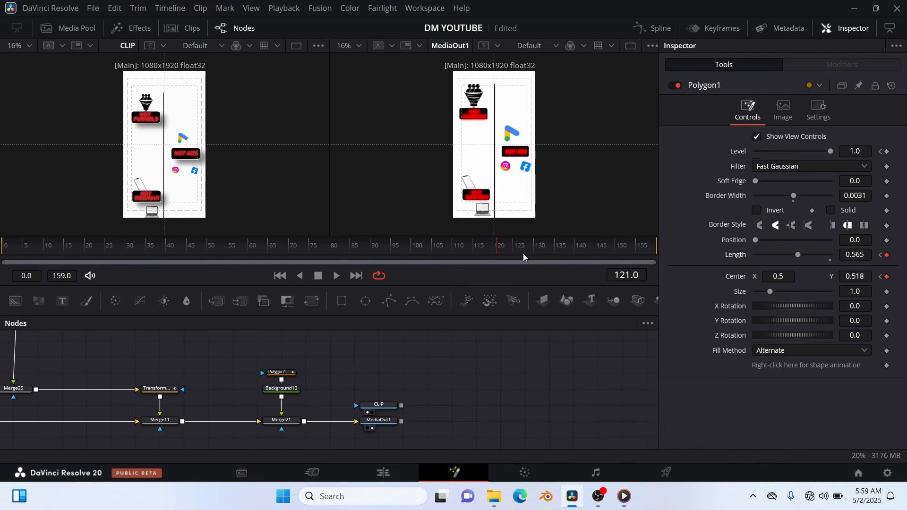
left_click(574, 248)
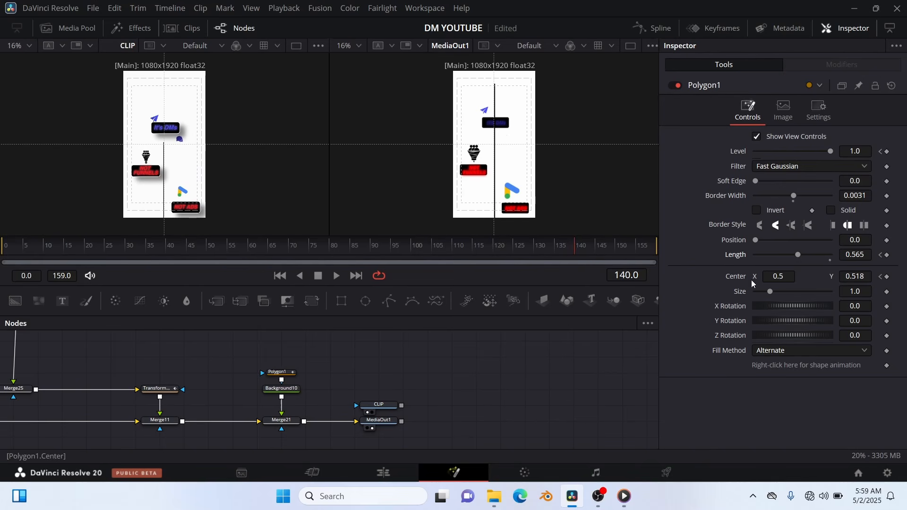
mouse_move(862, 277)
left_mouse_down()
mouse_move(841, 276)
mouse_move(859, 277)
left_mouse_up()
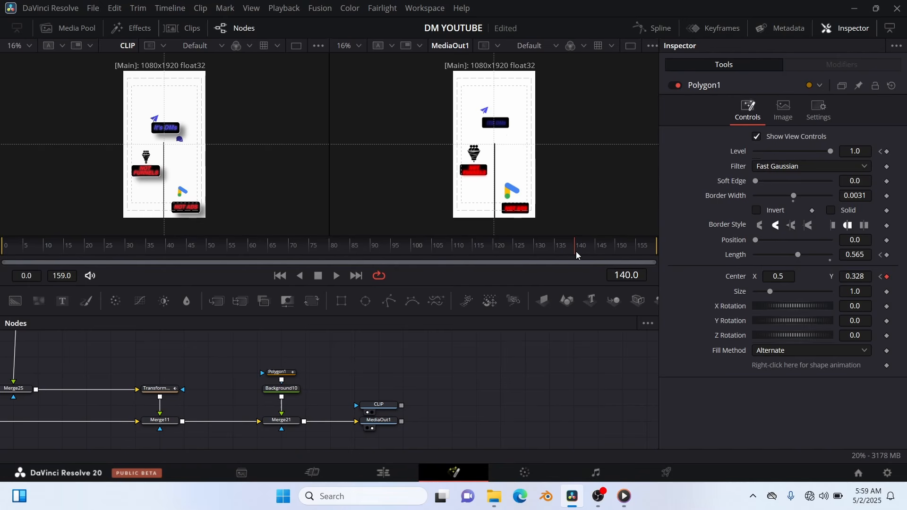
Step: Play back the line's movement from frame 80 and add a Center Y keyframe of 0.6264 for Polygon1 on frame 96
left_click_drag(576, 251, 335, 278)
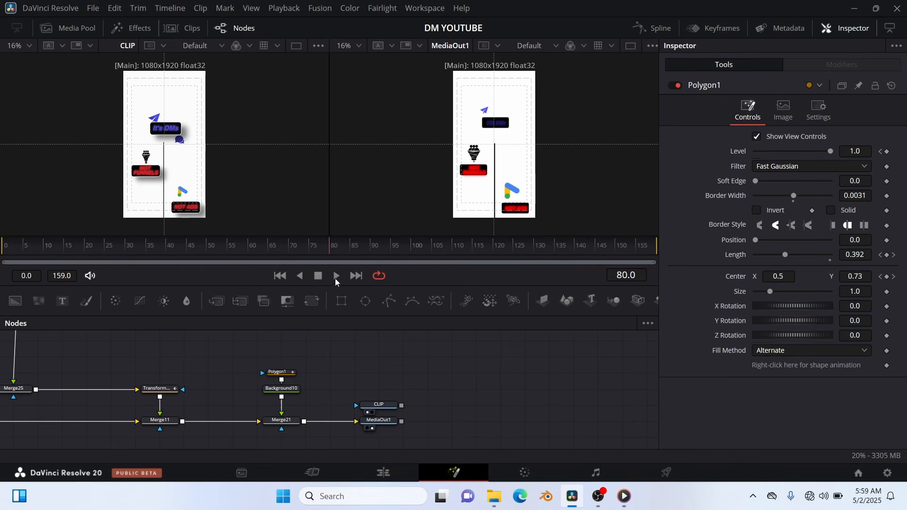
left_click(336, 278)
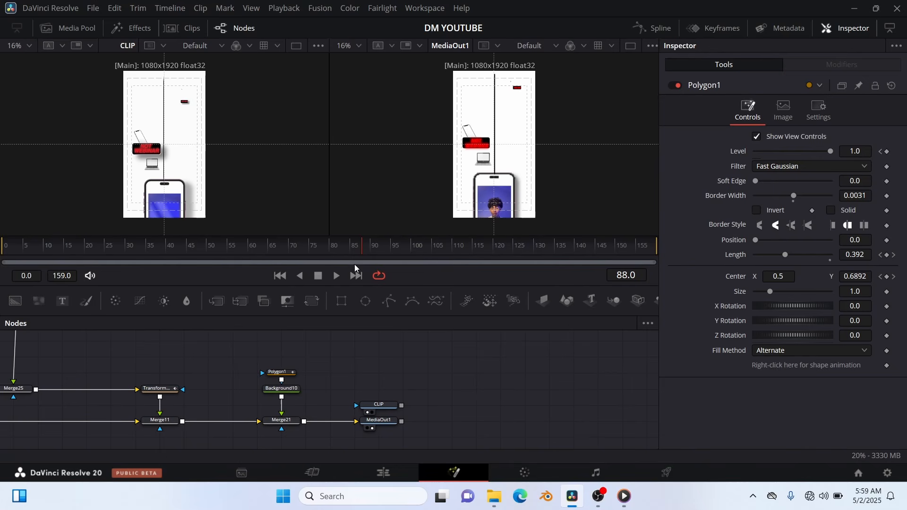
left_click(396, 249)
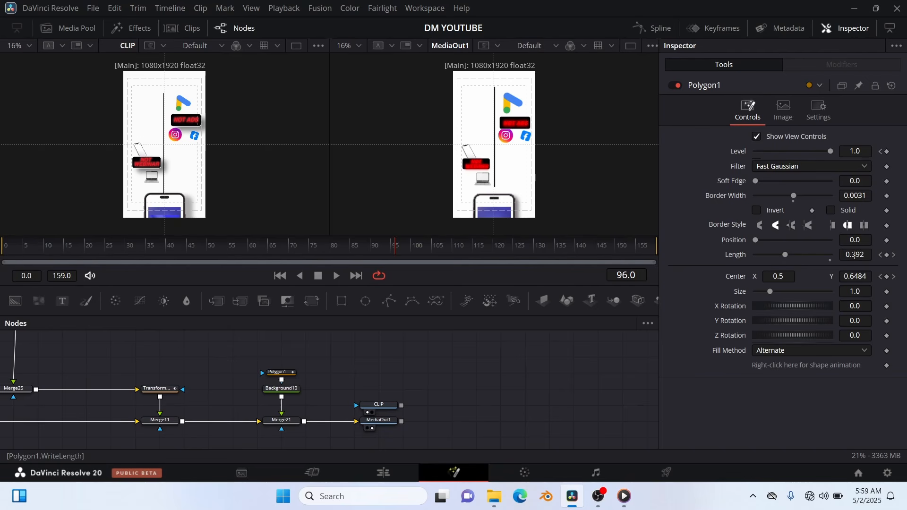
scroll(855, 277, "down", 1)
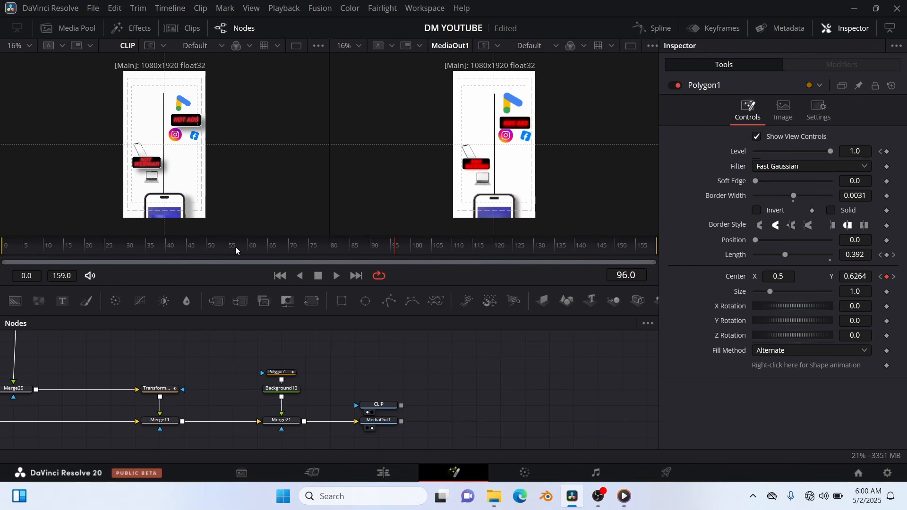
Step: Go to frame 52 and show all of Polygon1's animation curves in the Spline editor, fitted to the view
left_click(211, 250)
key("Right")
key("Right")
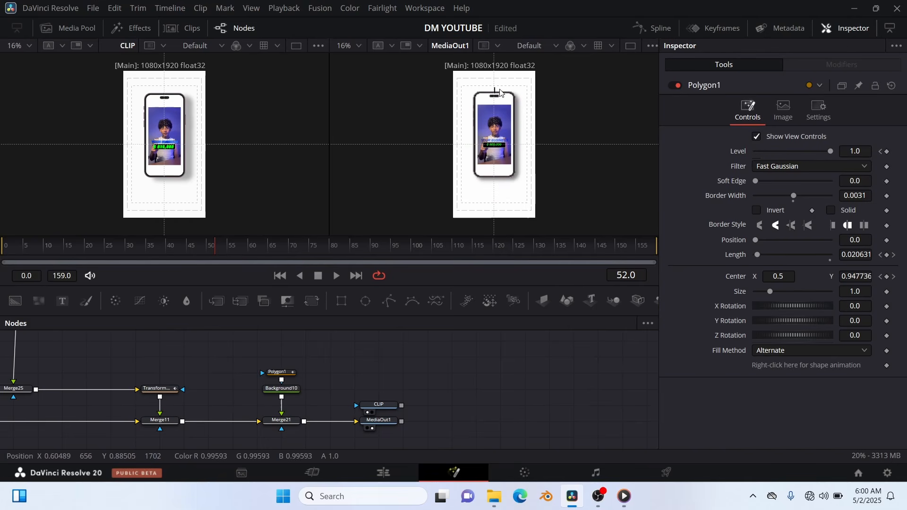
left_click(661, 30)
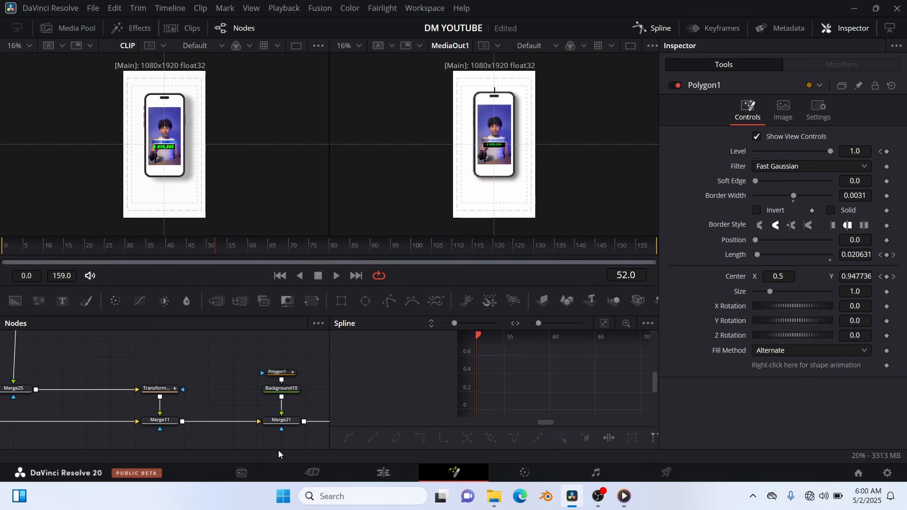
left_click(286, 375)
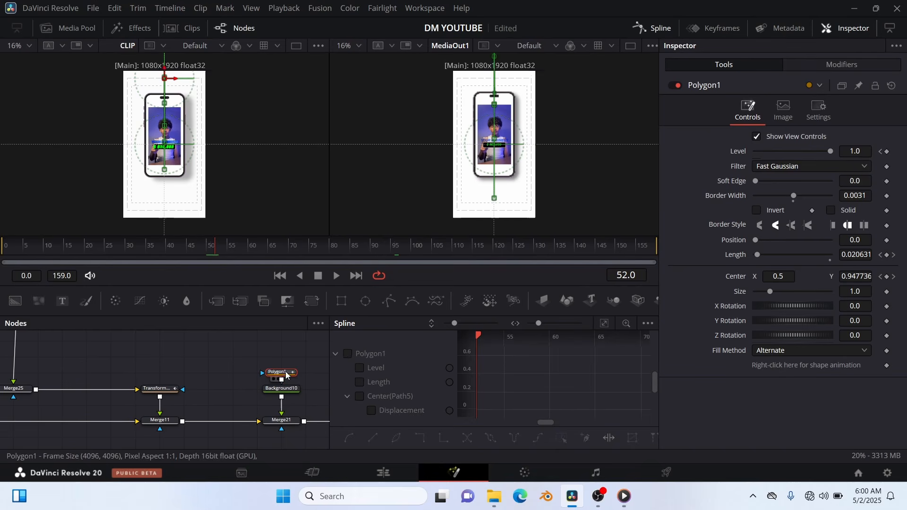
left_click(348, 354)
left_click(605, 323)
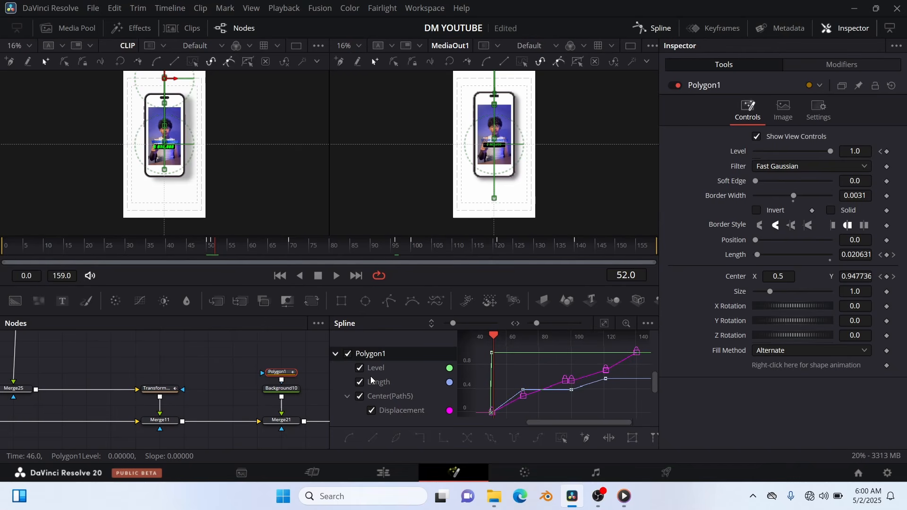
Step: Isolate Polygon1's Length curve, smooth its keyframes with eased handles, and close the Spline editor
left_click(360, 369)
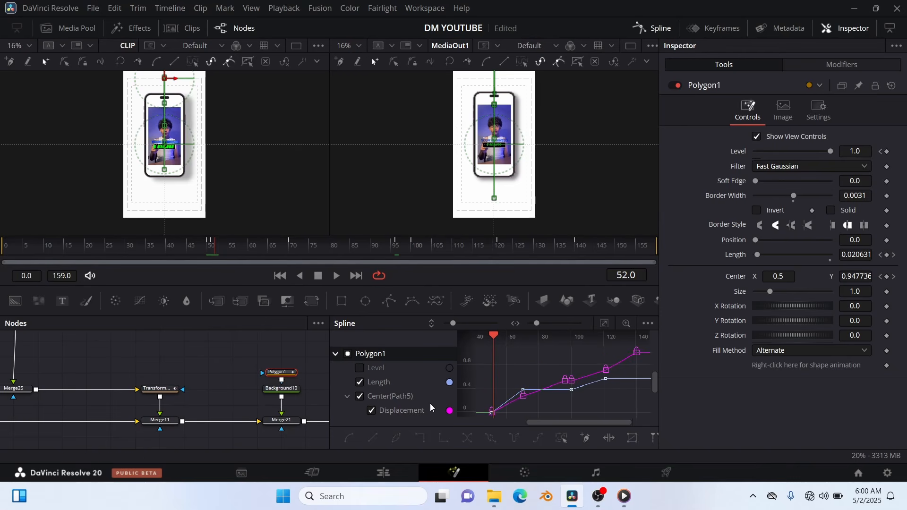
left_click(360, 382)
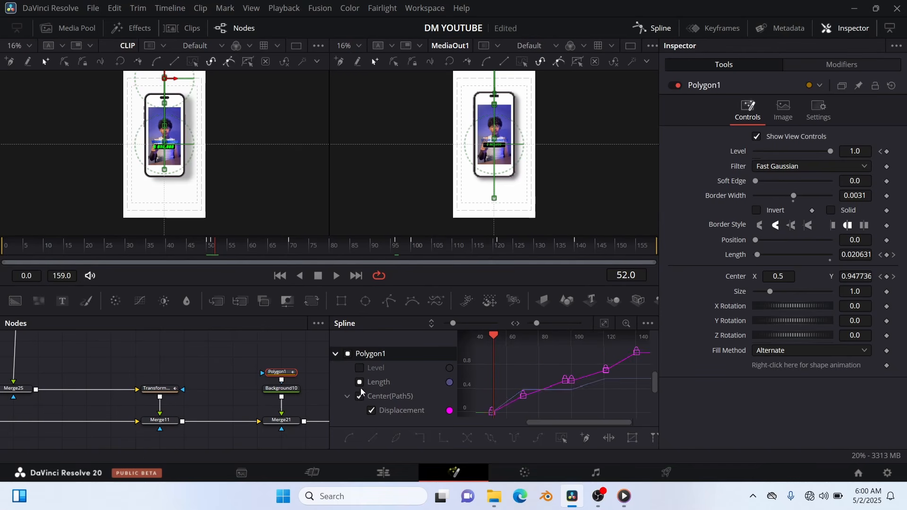
left_click(361, 389)
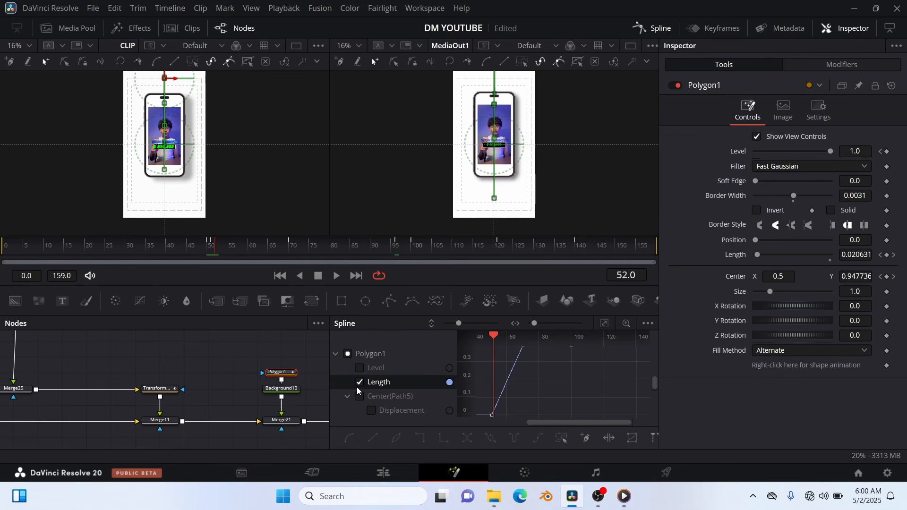
left_click(604, 323)
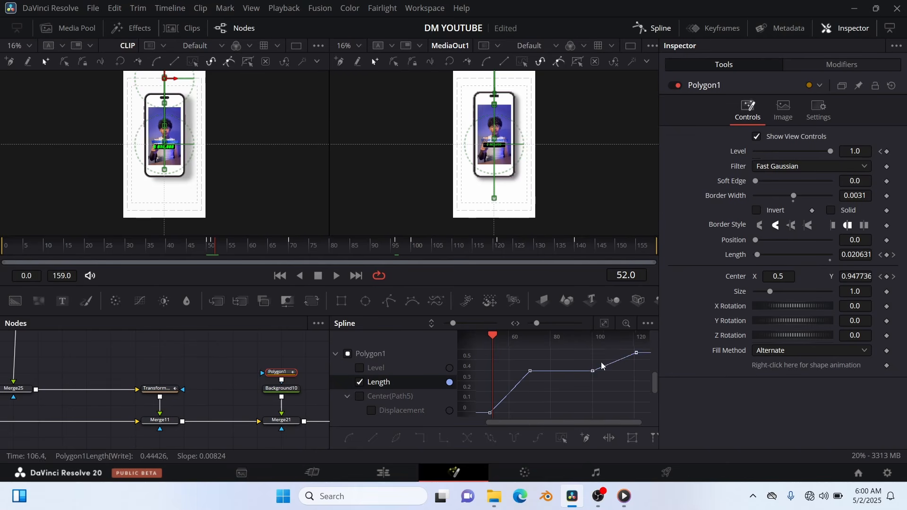
key("ctrl+z")
key("ctrl+z")
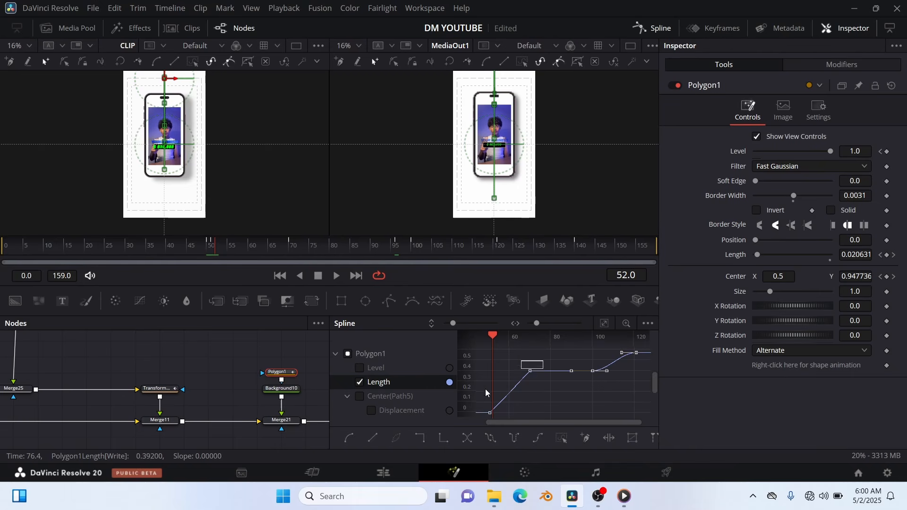
key("ctrl+z")
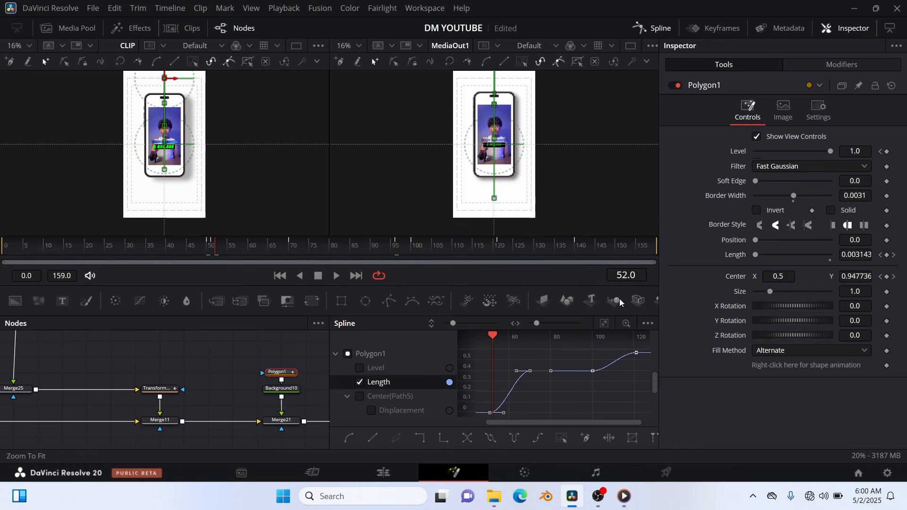
left_click(665, 29)
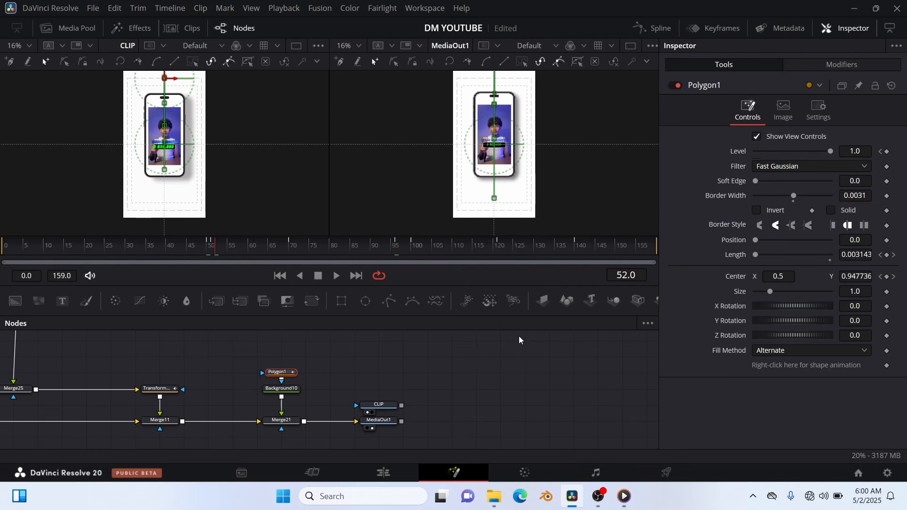
Step: Keyframe Polygon1's Center Y at 0.915947 on frame 55, 0.881954 on frame 57 and about 0.844 on frame 59
left_click(375, 127)
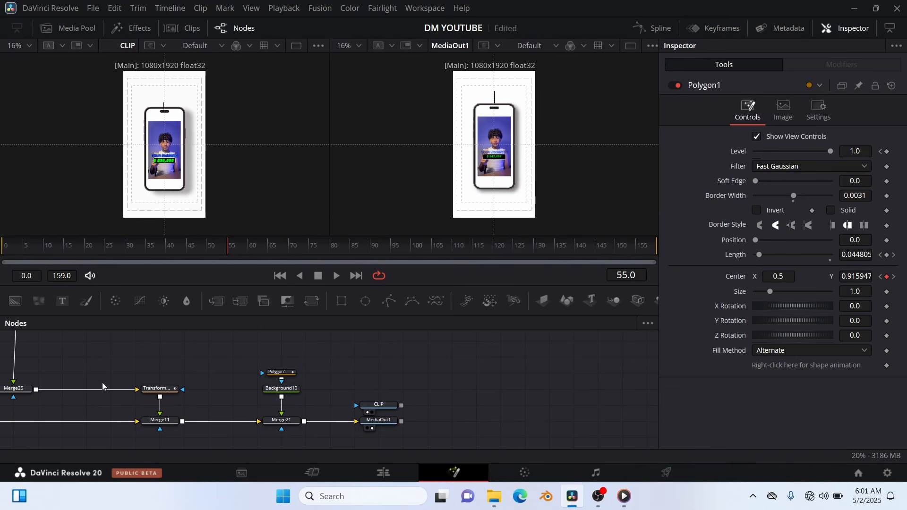
key("Right")
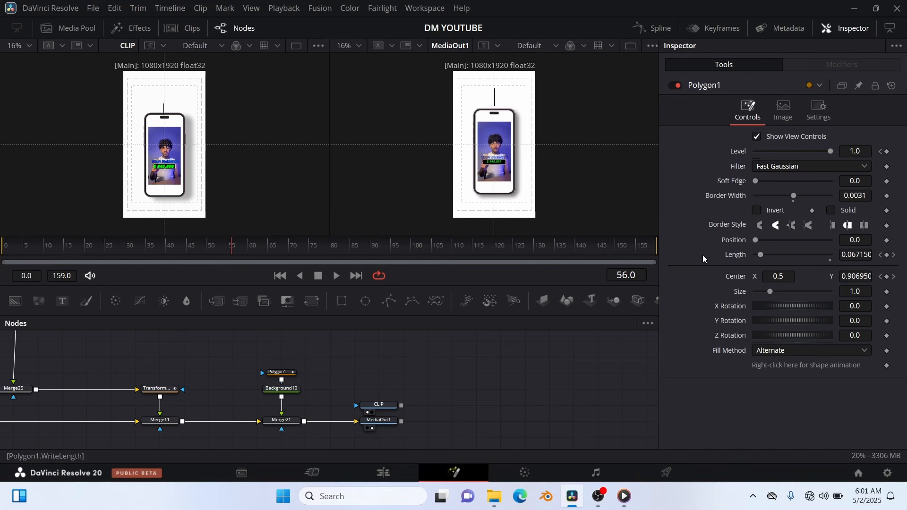
key("Right")
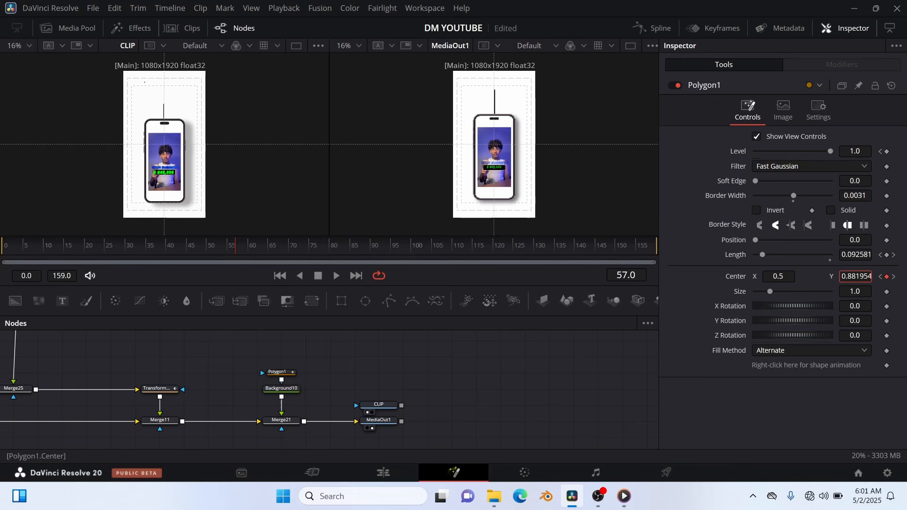
key("Right")
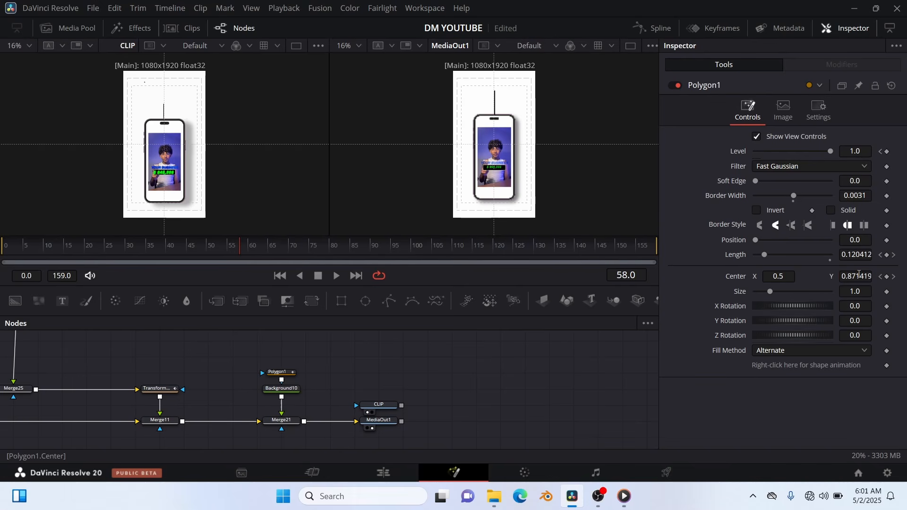
key("Right")
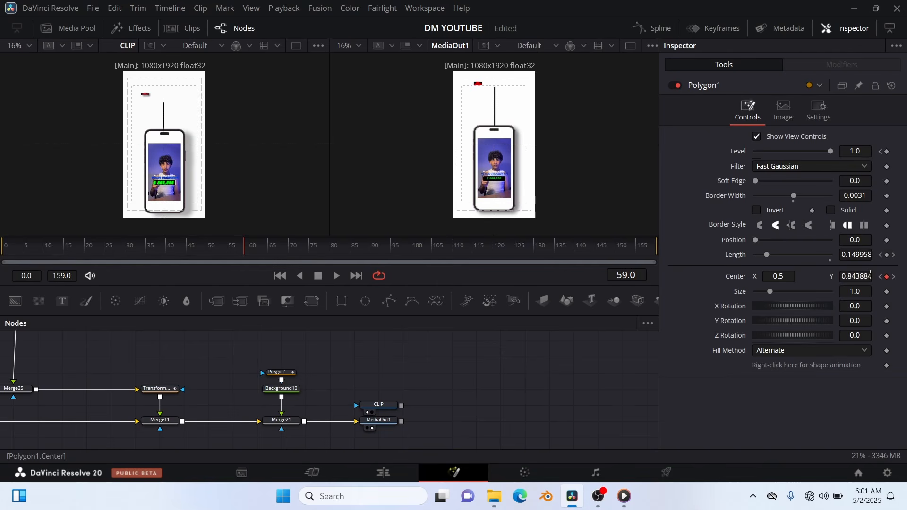
Step: Refine the vertical line's position frame by frame up to frame 71, keyframing Polygon1's Center Y at about 0.78 there
key("Right")
key("Right")
key("Right")
key("Right")
key("Right")
key("Right")
key("Right")
key("Right")
key("Right")
key("Right")
key("Right")
key("Right")
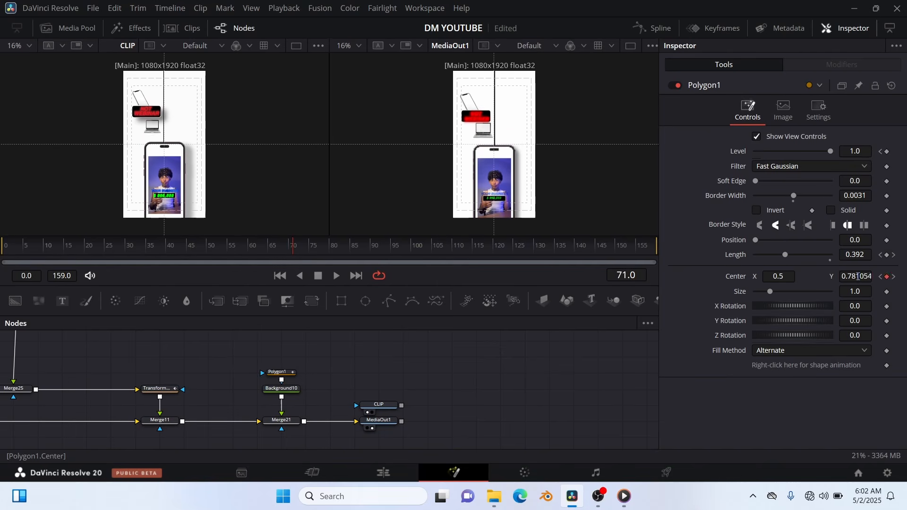
Step: Advance to frame 79 and keyframe Polygon1's Center Y at 0.77659
key("Right")
key("Right")
key("Right")
key("Right")
key("Right")
key("Right")
key("Right")
key("Right")
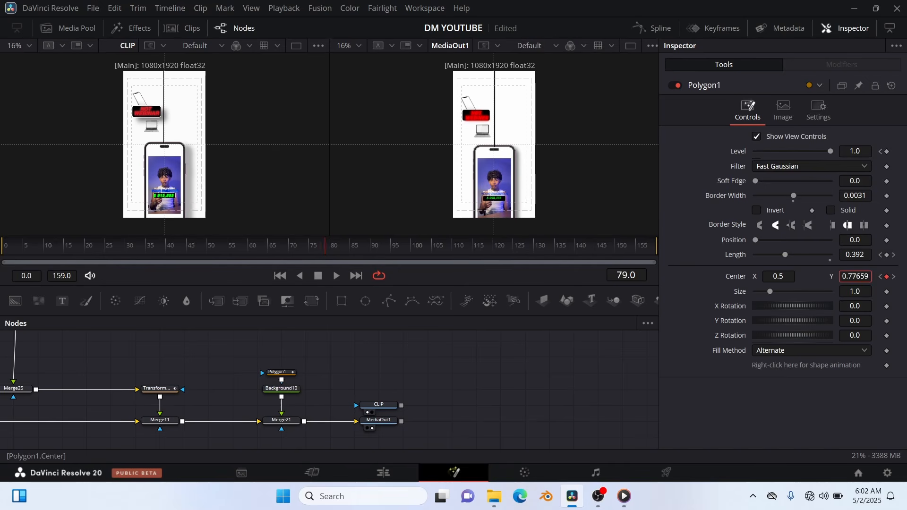
Step: Follow the line past frame 85 and keyframe Polygon1's Center Y at 0.656972 on frame 90
key("Right")
key("Right")
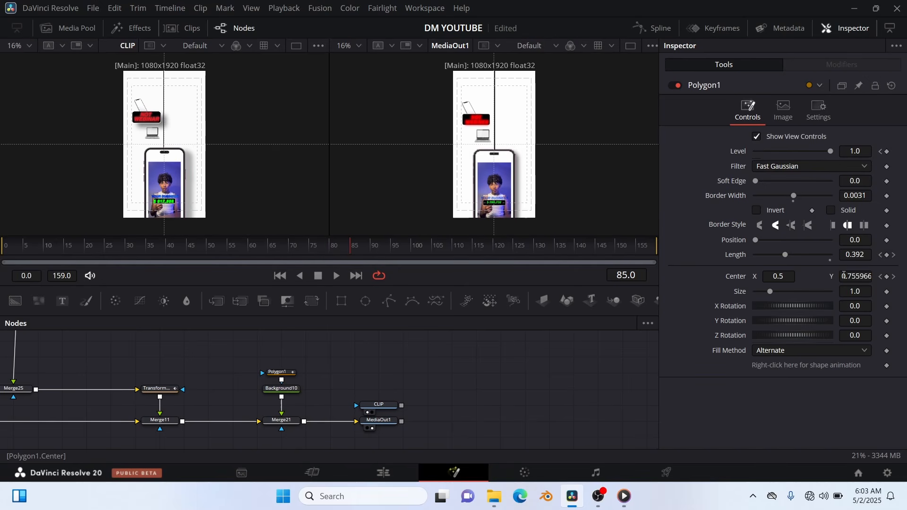
key("Right")
key("Right")
key("Right")
key("Right")
key("Right")
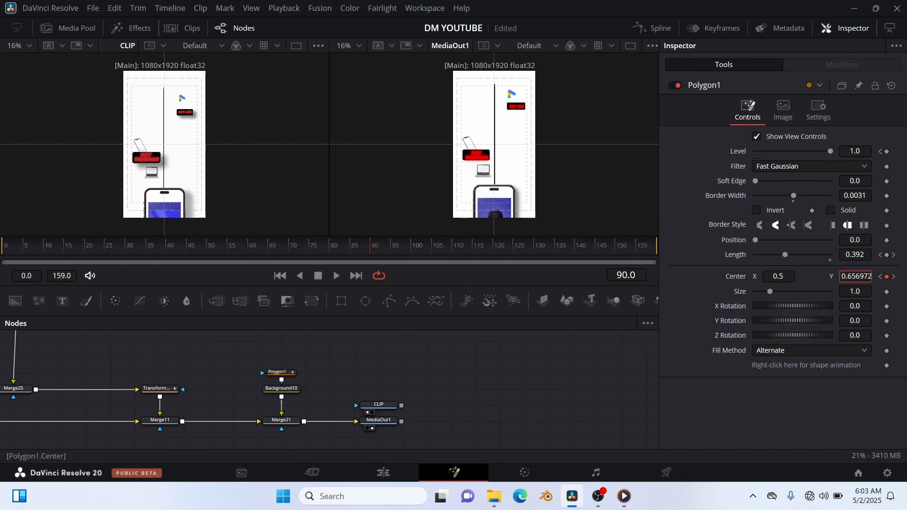
Step: Check the line from frame 91 onward and keyframe Polygon1's Center Y at 0.623524 on frame 102
key("Right")
key("Right")
key("Right")
key("Right")
key("Right")
key("Right")
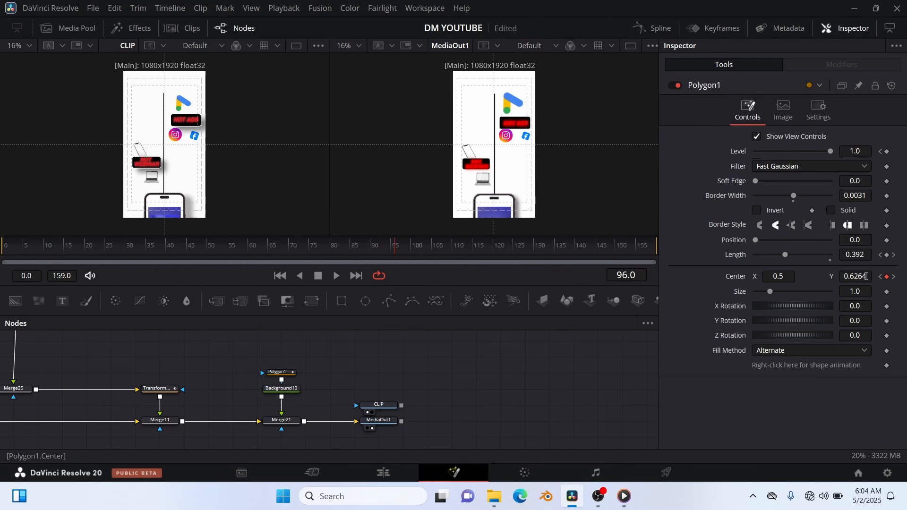
key("Right")
key("Right")
key("Right")
key("Right")
key("Right")
key("Right")
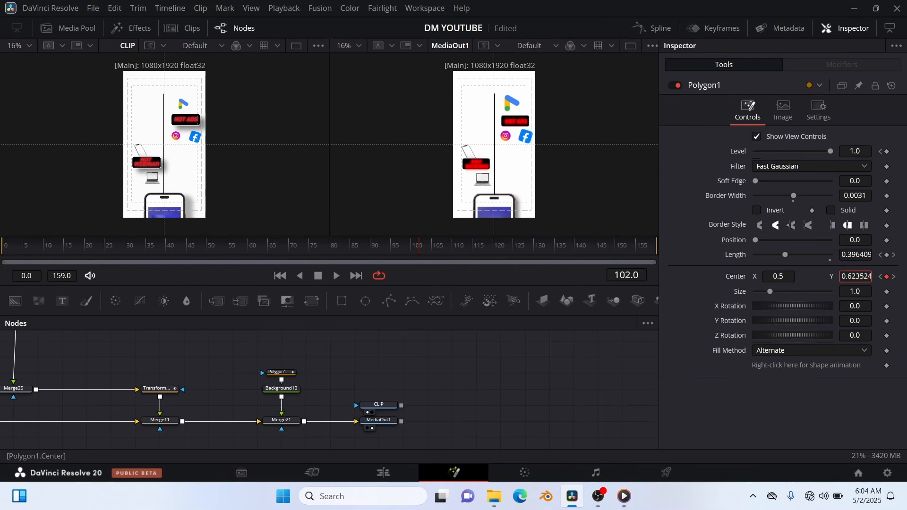
Step: Refine the vertical line's Center Y frame by frame from frame 103 to frame 121
key("Right")
key("Right")
key("Right")
key("Right")
key("Right")
key("Right")
key("Right")
key("Right")
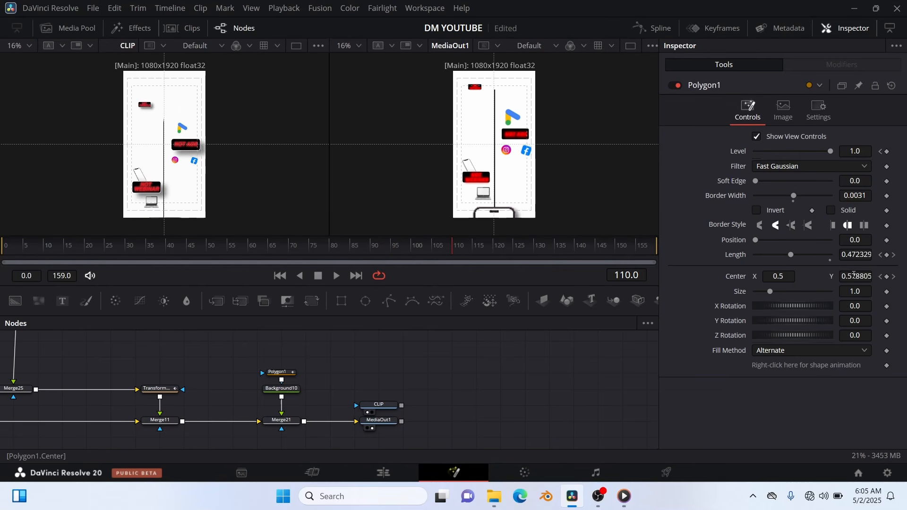
key("Right")
key("Right")
key("Right")
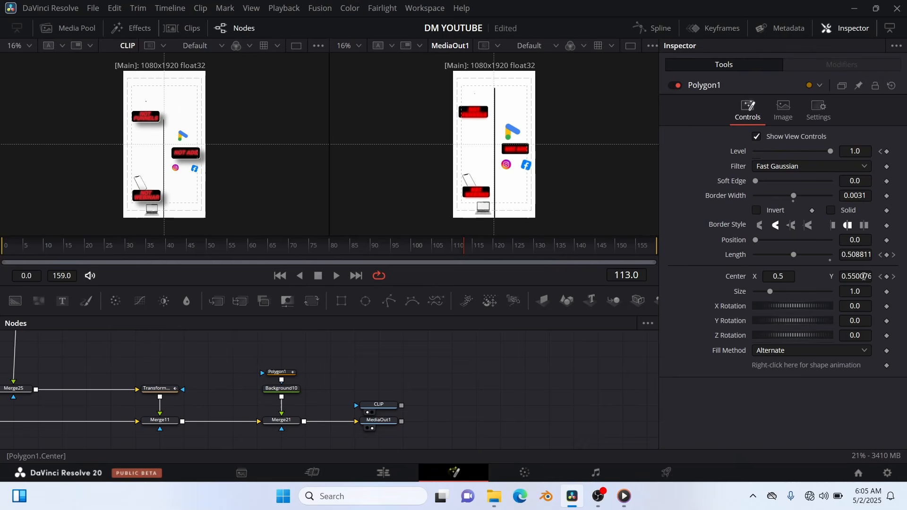
key("Right")
key("Right")
key("Right")
key("Right")
key("Right")
key("Right")
key("Right")
key("Right")
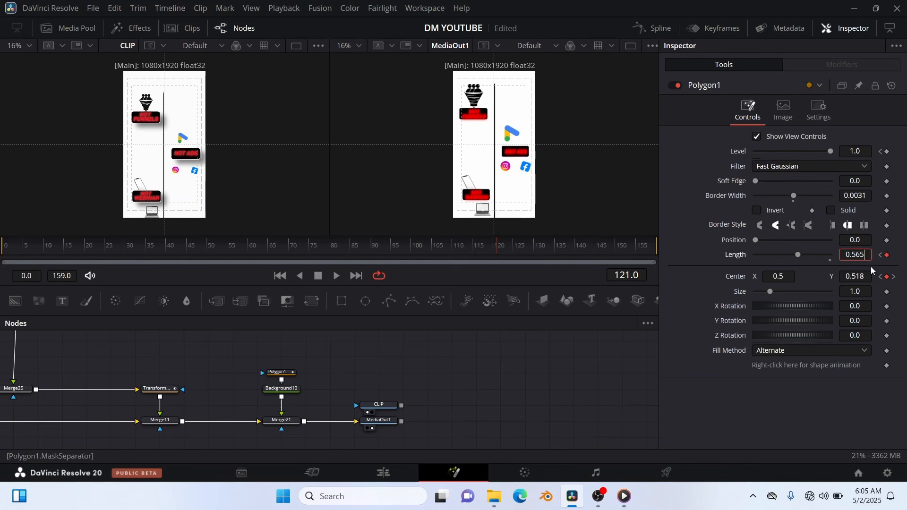
Step: Check the line up to frame 125, then change Polygon1's Length keyframe on frame 121 to 0.55
key("Right")
key("Right")
key("Right")
key("Right")
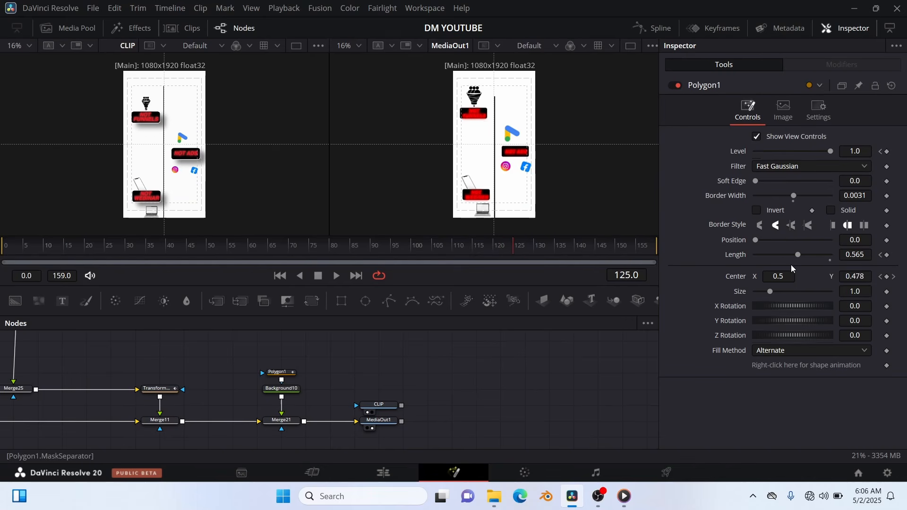
key("Left")
key("Left")
key("Left")
key("Left")
key("Left")
left_click(879, 255)
left_click_drag(869, 257, 857, 257)
left_click(893, 255)
Step: Examine the line's length and motion frame by frame from frame 121 to the end of the animation
key("Right")
key("Right")
key("Right")
key("Right")
key("Right")
key("Right")
key("Right")
key("Right")
key("Right")
key("Right")
key("Right")
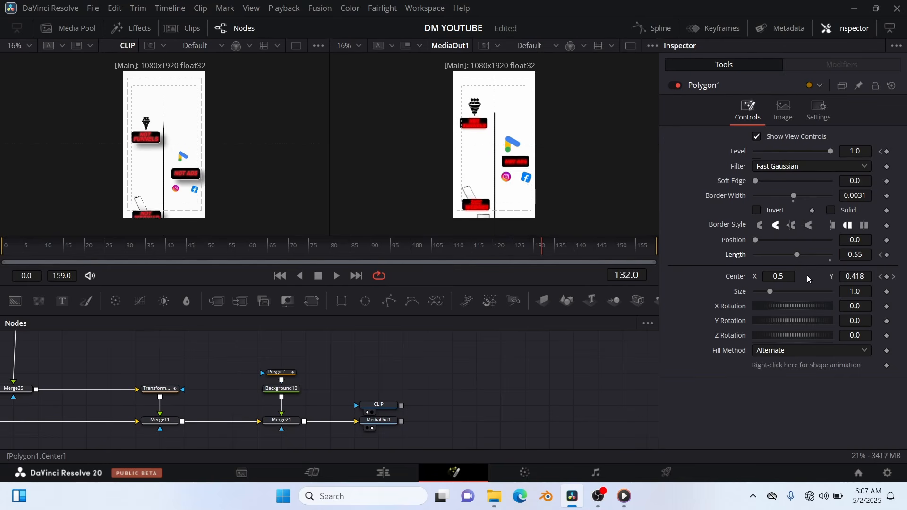
key("Right")
key("Right")
key("Right")
key("Right")
key("Right")
key("Right")
key("Right")
key("Right")
key("Right")
key("Right")
key("Right")
key("Right")
key("Right")
key("Right")
key("Right")
key("Right")
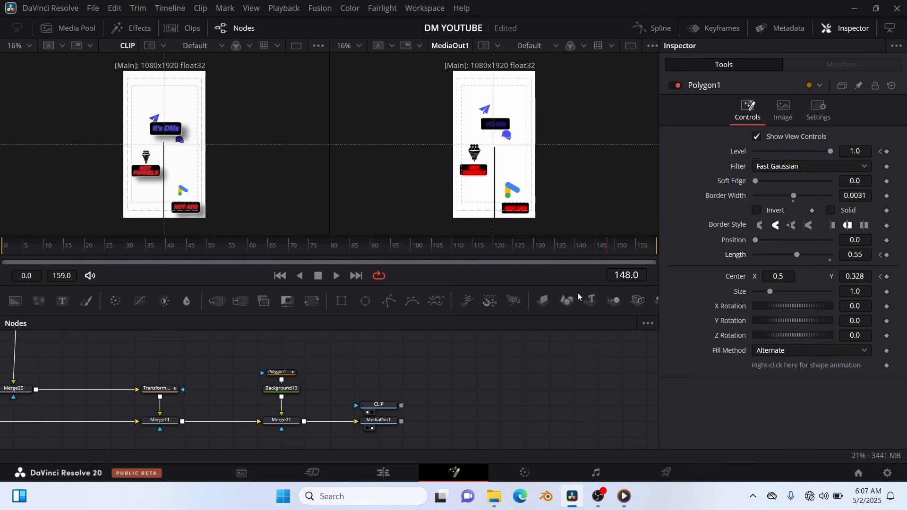
key("Right")
key("Right")
key("Right")
key("Right")
key("Right")
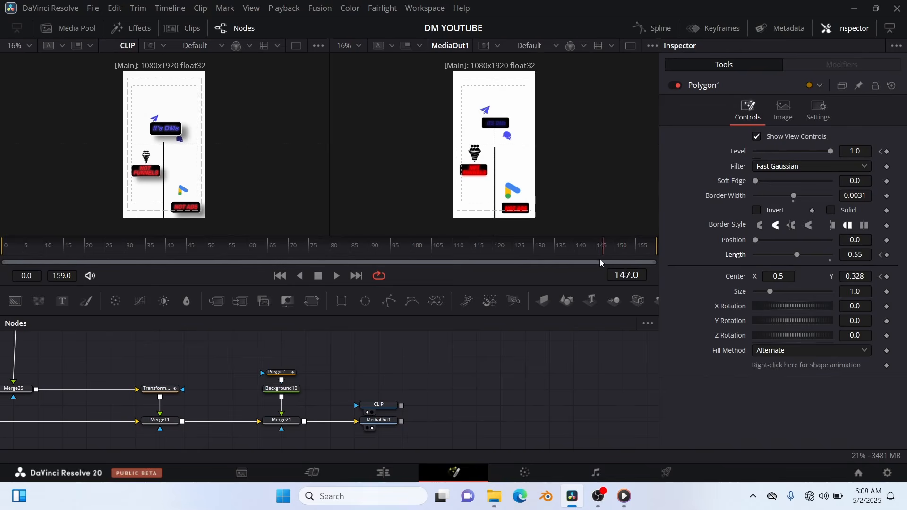
Step: Return to about frame 110, open Polygon1's Length value for editing, and scrub the line's motion from there
left_click_drag(600, 250, 452, 263)
left_click_drag(861, 256, 844, 256)
left_click_drag(451, 250, 481, 187)
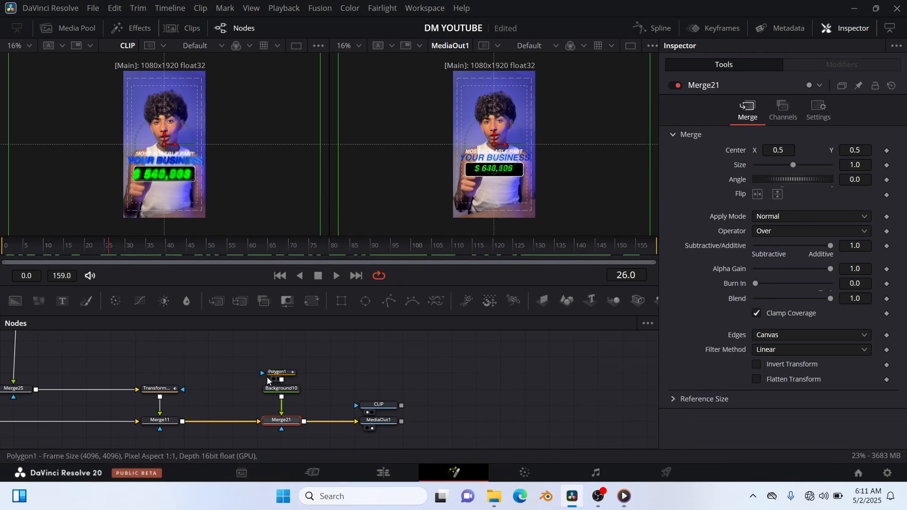
Step: Set the MONEYCOUNTER text's motion blur Quality to 7 and Shutter Angle to 272.1
scroll(293, 381, "left", 10)
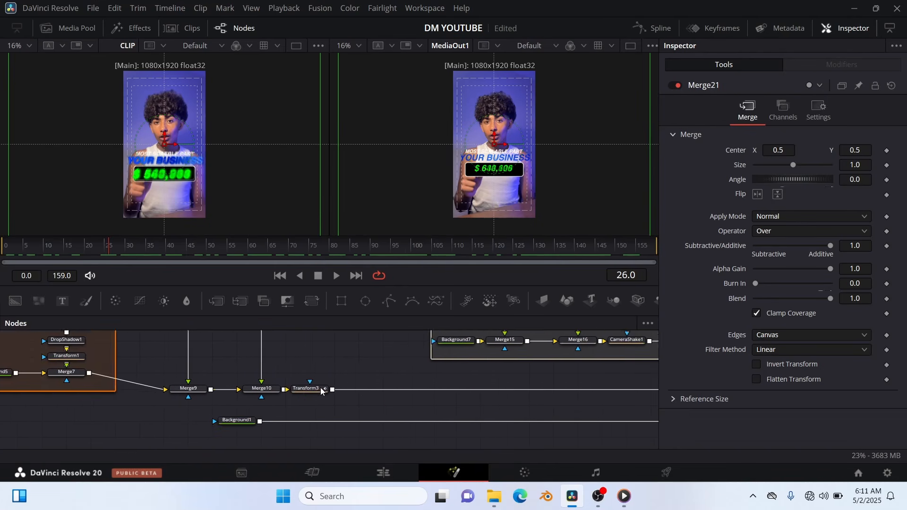
scroll(321, 387, "left", 10)
left_click(510, 390)
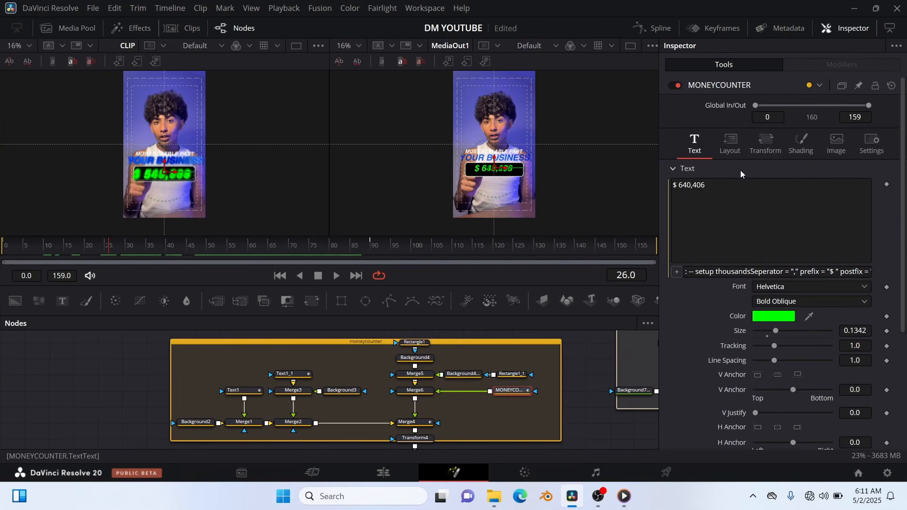
left_click(869, 134)
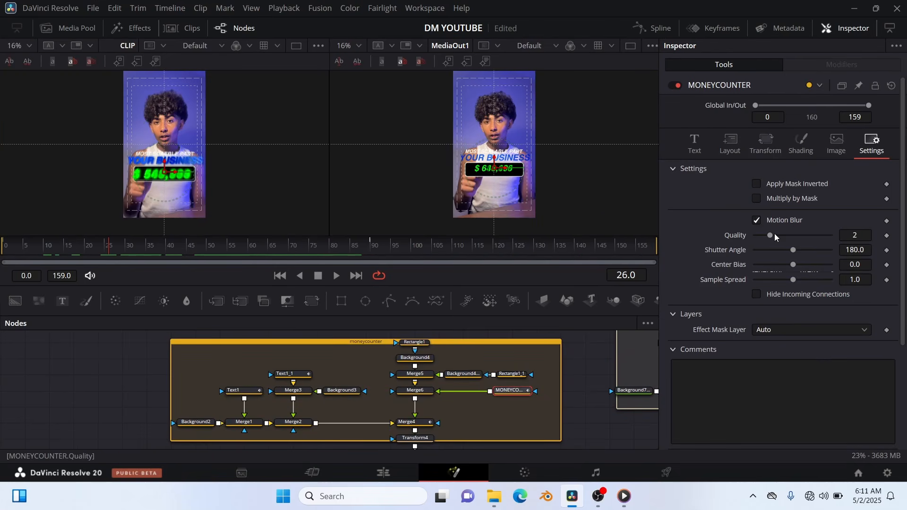
left_click_drag(772, 231, 813, 248)
Step: Enable motion blur on Text1_1 with Quality 7 and Shutter Angle 255.1, and open the Edit page
left_click(286, 374)
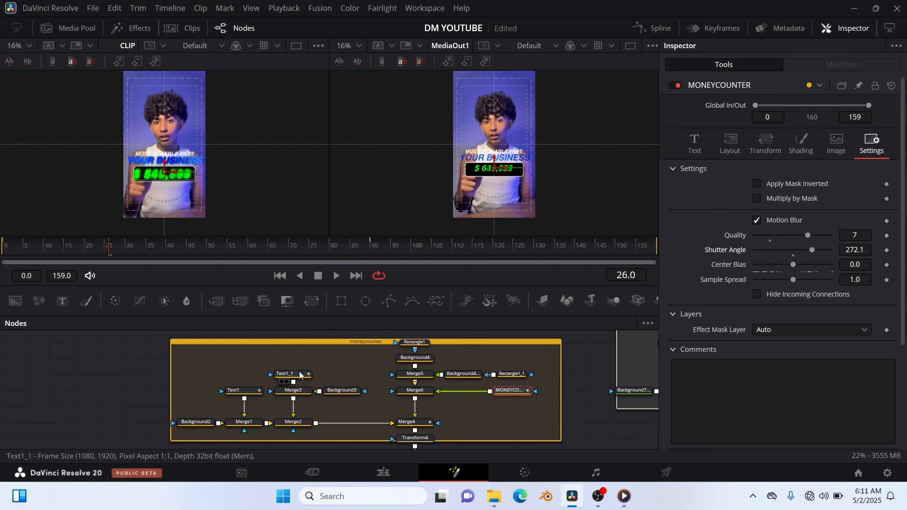
left_click(871, 141)
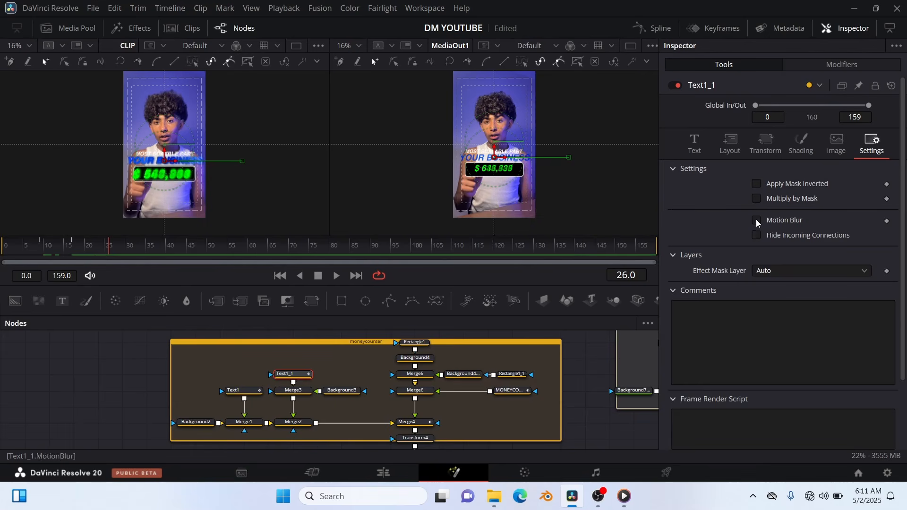
left_click(758, 221)
left_click_drag(789, 236, 807, 236)
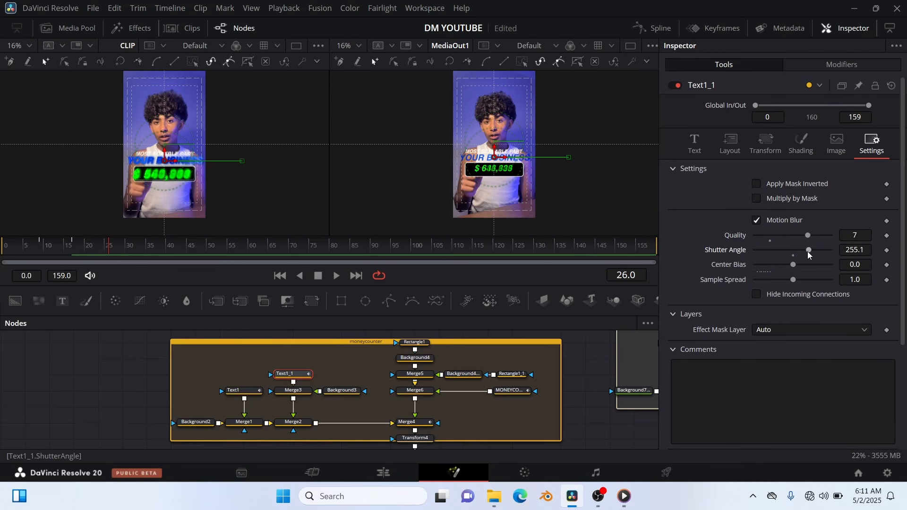
left_click(390, 474)
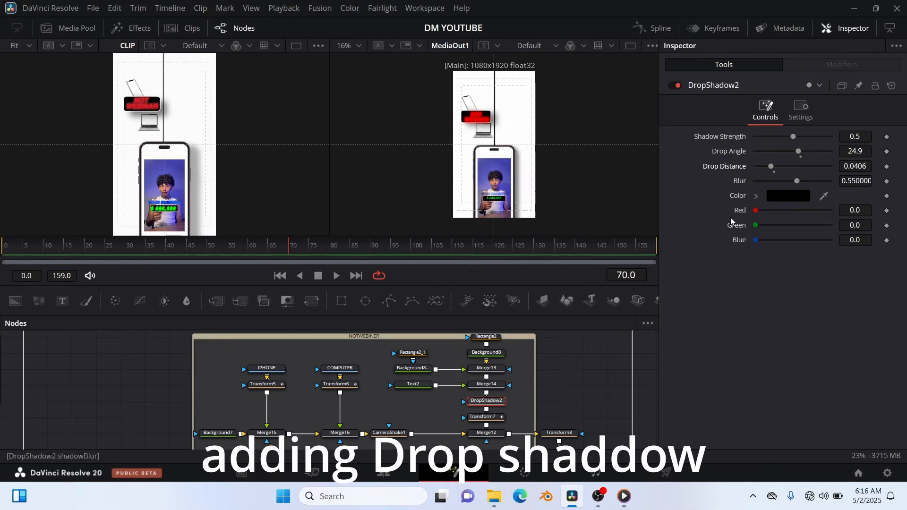
left_click_drag(633, 376, 332, 361)
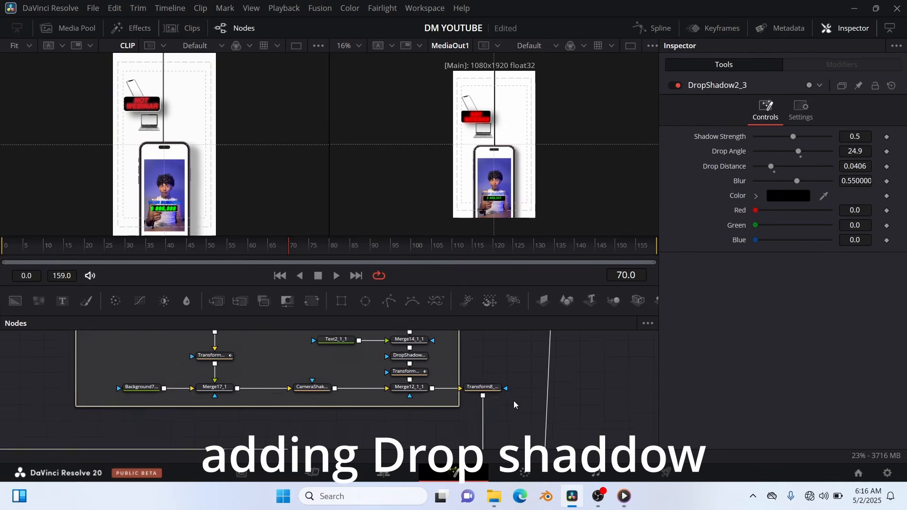
left_click_drag(514, 400, 682, 389)
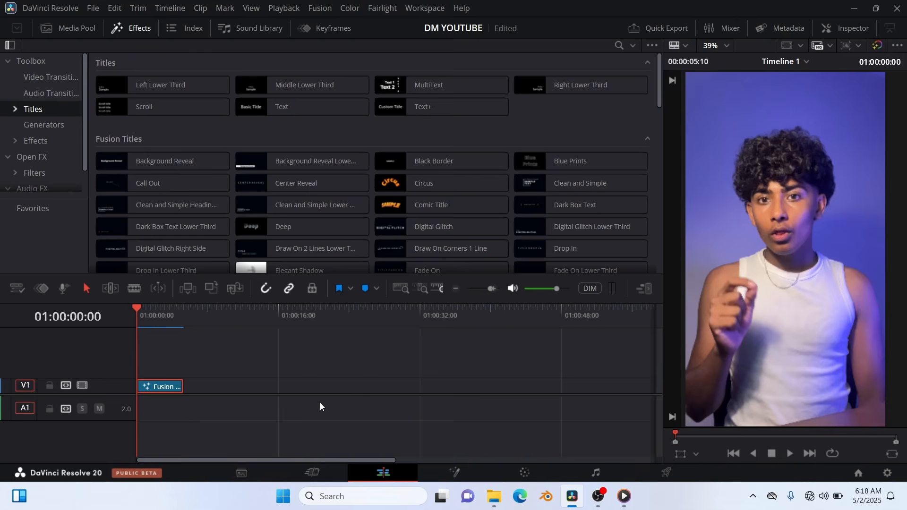
Step: Play the Fusion clip through on the edit timeline, return to its start and replay it
key("space")
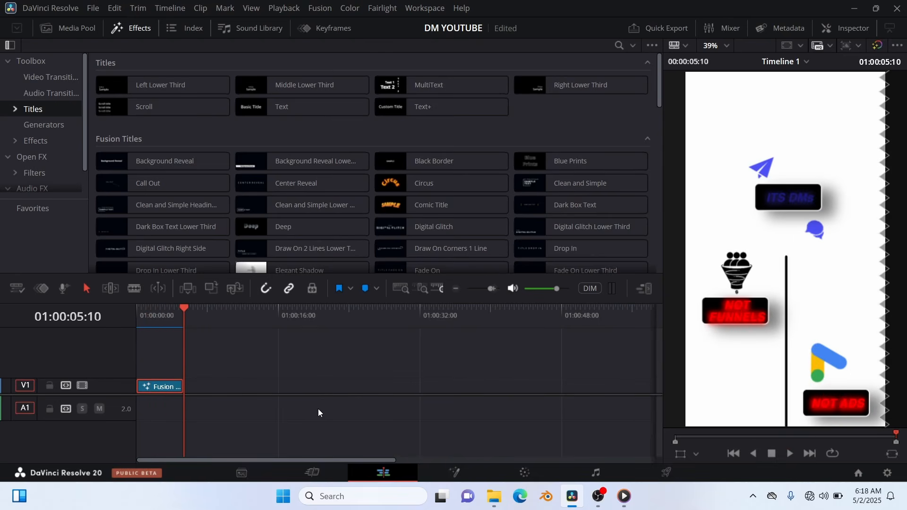
left_click_drag(183, 307, 86, 330)
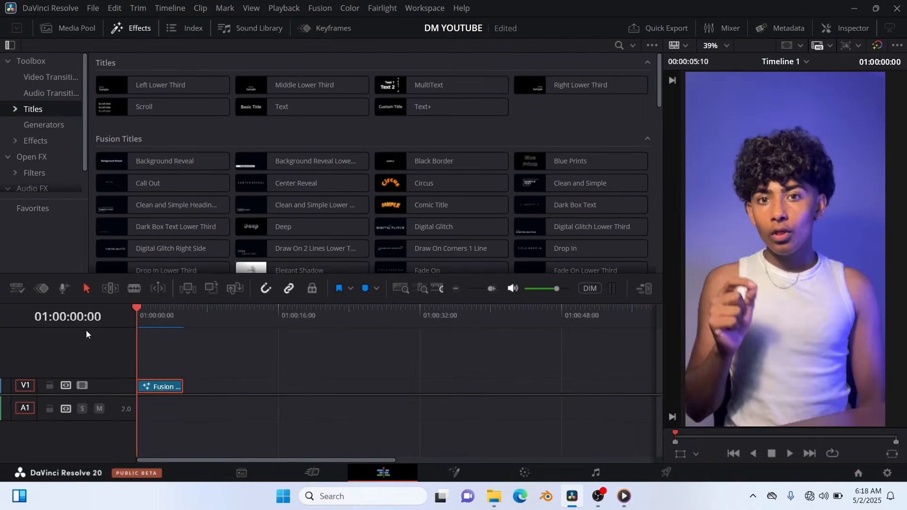
key("space")
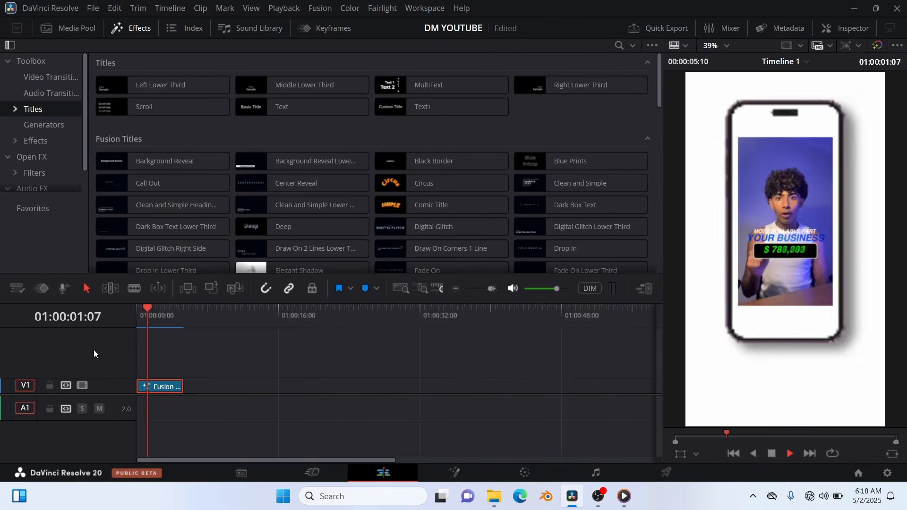